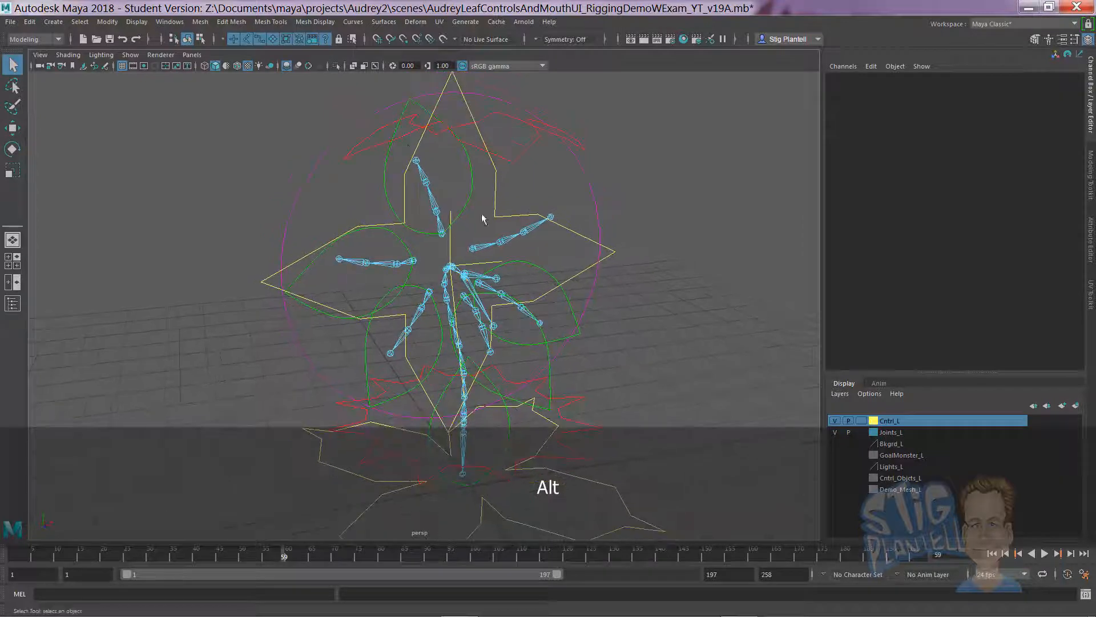
Step: Rotate the uppermost leaf control curve to test how its leaf joints follow
{"action": "left_click", "coordinate": [410, 169]}
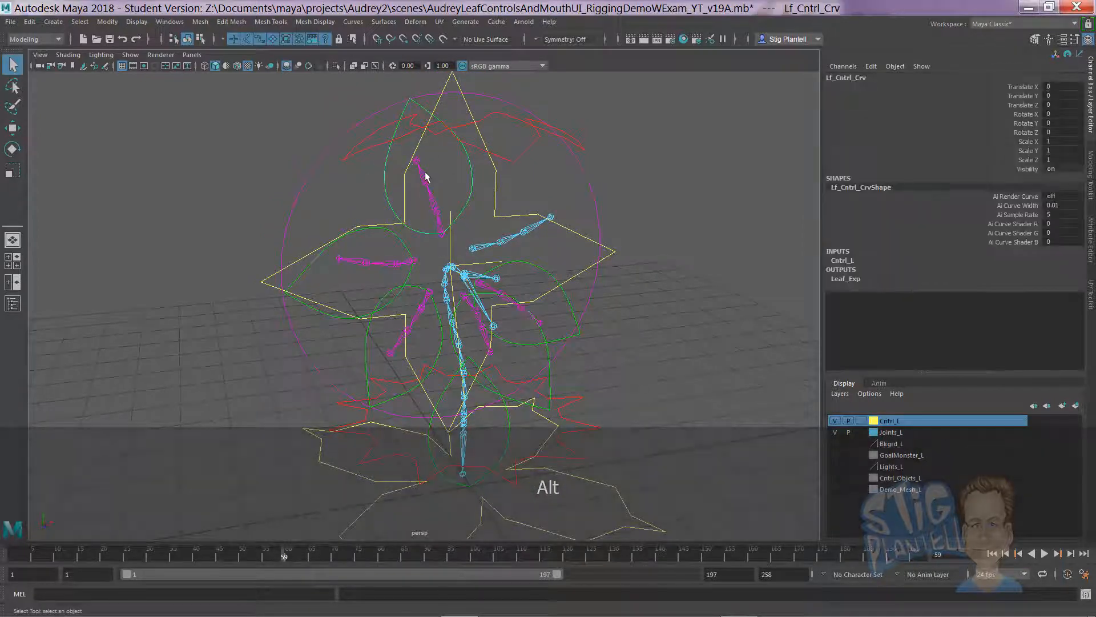
{"action": "key", "text": "e"}
{"action": "mouse_move", "coordinate": [443, 220]}
{"action": "left_mouse_down"}
{"action": "mouse_move", "coordinate": [447, 230]}
{"action": "mouse_move", "coordinate": [438, 205]}
{"action": "mouse_move", "coordinate": [446, 227]}
{"action": "left_mouse_up"}
{"action": "middle_click_drag", "start_coordinate": [450, 229], "coordinate": [463, 296], "text": "alt"}
{"action": "right_click_drag", "start_coordinate": [462, 296], "coordinate": [486, 293], "text": "alt"}
{"action": "left_click_drag", "start_coordinate": [486, 293], "coordinate": [528, 287], "text": "alt"}
{"action": "left_click_drag", "start_coordinate": [469, 261], "coordinate": [461, 322]}
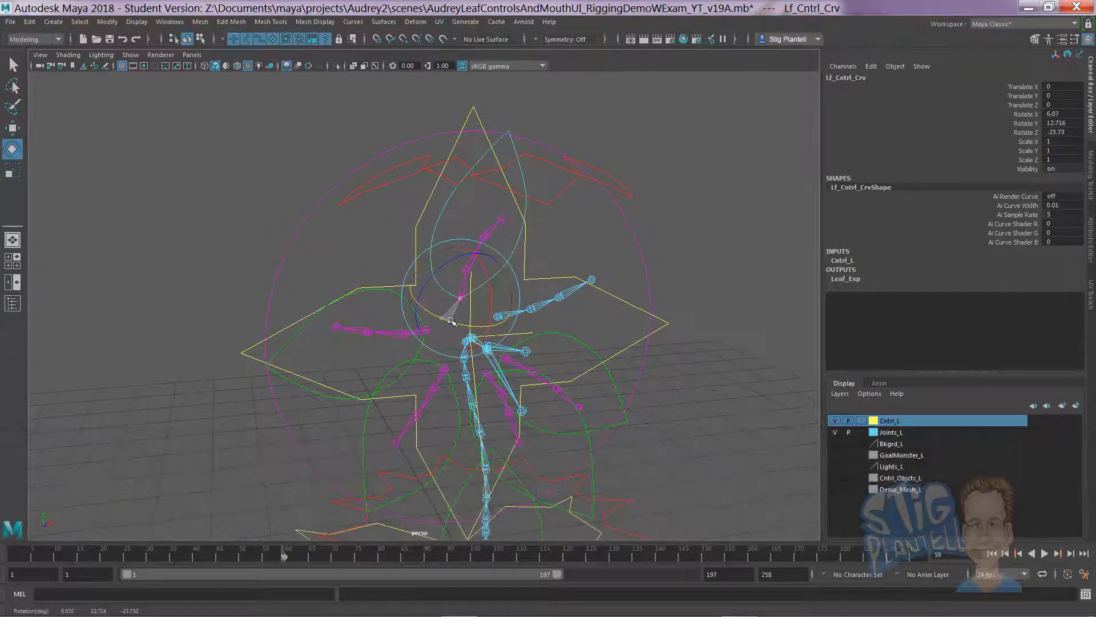
Step: Try moving the star-shaped neck control along Z, and reset its Translate Z to 0
{"action": "left_click", "coordinate": [649, 283]}
{"action": "left_click_drag", "start_coordinate": [653, 286], "coordinate": [614, 298], "text": "alt"}
{"action": "right_click_drag", "start_coordinate": [614, 299], "coordinate": [540, 281], "text": "alt"}
{"action": "middle_click_drag", "start_coordinate": [539, 282], "coordinate": [536, 261], "text": "alt"}
{"action": "mouse_move", "coordinate": [448, 286]}
{"action": "left_mouse_down"}
{"action": "mouse_move", "coordinate": [460, 266]}
{"action": "mouse_move", "coordinate": [449, 283]}
{"action": "left_mouse_up"}
{"action": "left_click_drag", "start_coordinate": [514, 289], "coordinate": [558, 303], "text": "alt"}
{"action": "left_click", "coordinate": [558, 306]}
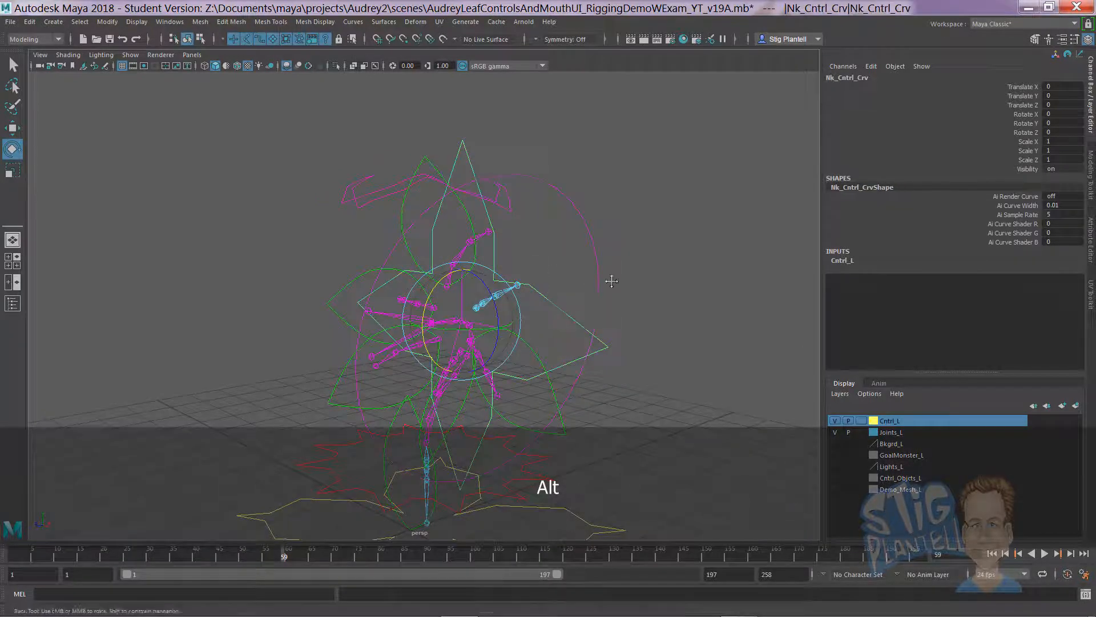
{"action": "left_click_drag", "start_coordinate": [609, 279], "coordinate": [531, 276], "text": "alt"}
{"action": "key", "text": "w"}
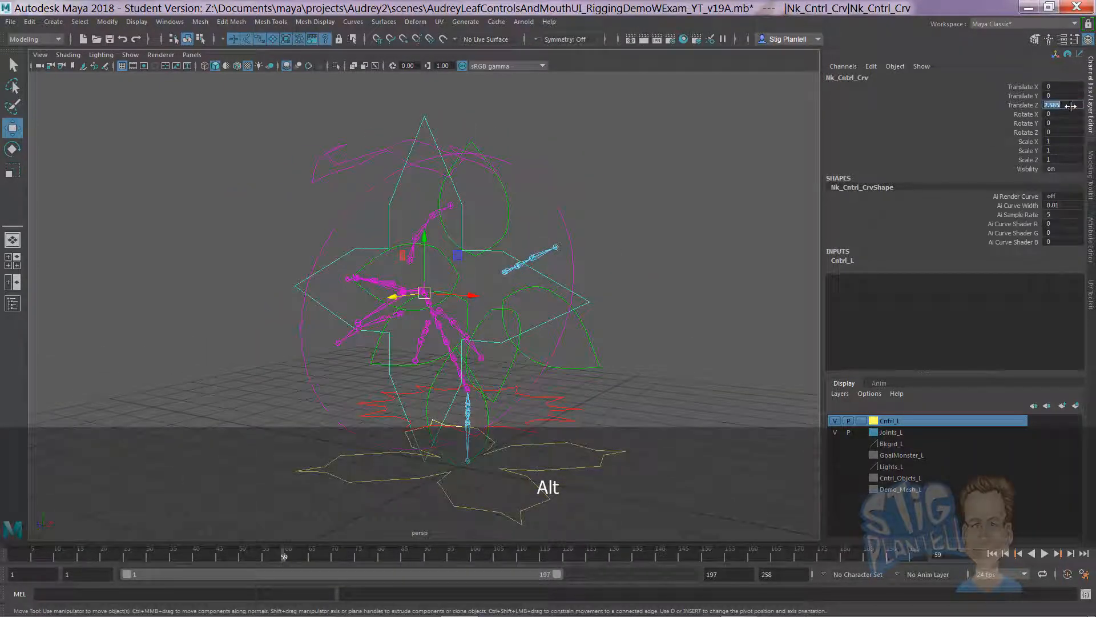
{"action": "type", "text": "0"}
{"action": "key", "text": "Return"}
{"action": "left_click_drag", "start_coordinate": [629, 181], "coordinate": [439, 194], "text": "alt"}
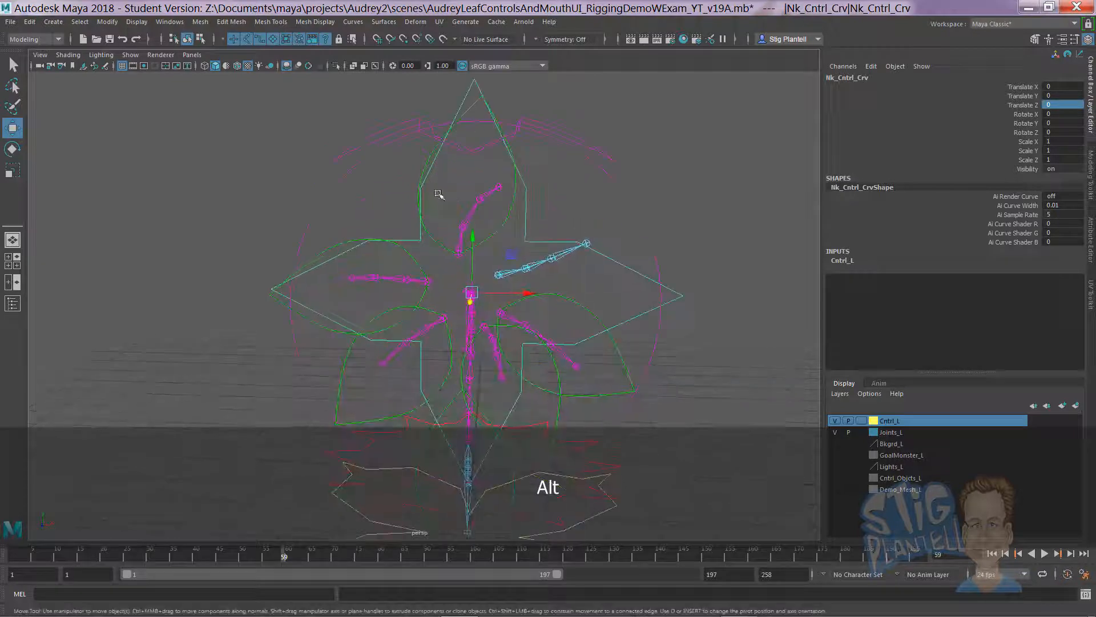
Step: Reset the uppermost leaf control's Rotate X, Y and Z to 0 and deselect it
{"action": "left_click", "coordinate": [439, 243]}
{"action": "left_click_drag", "start_coordinate": [1063, 114], "coordinate": [1063, 132]}
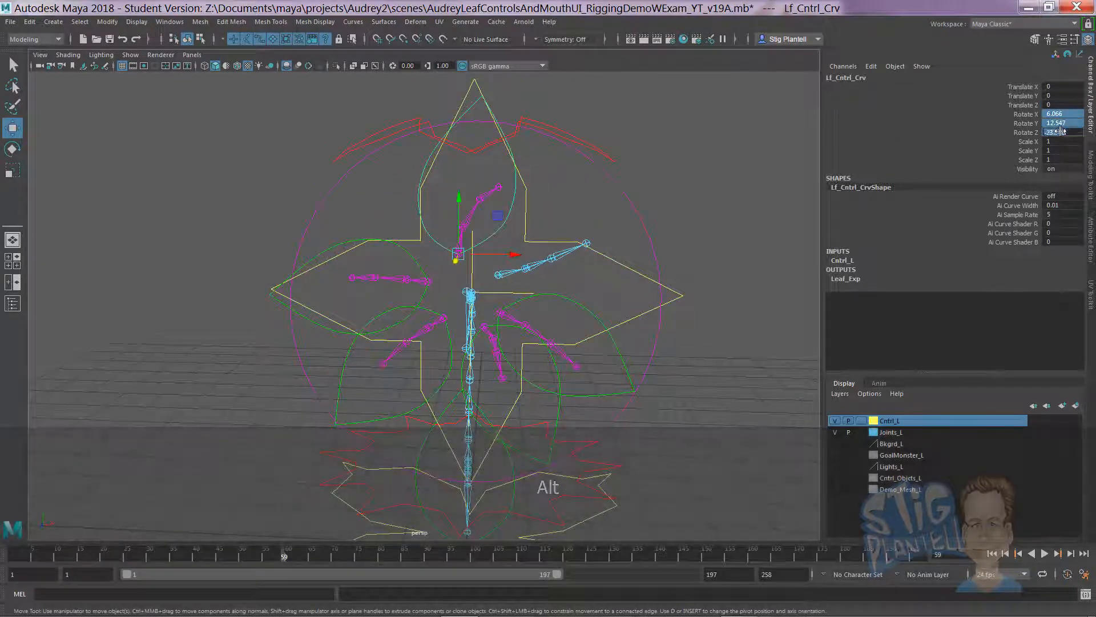
{"action": "type", "text": "0"}
{"action": "key", "text": "Return"}
{"action": "left_click", "coordinate": [768, 138]}
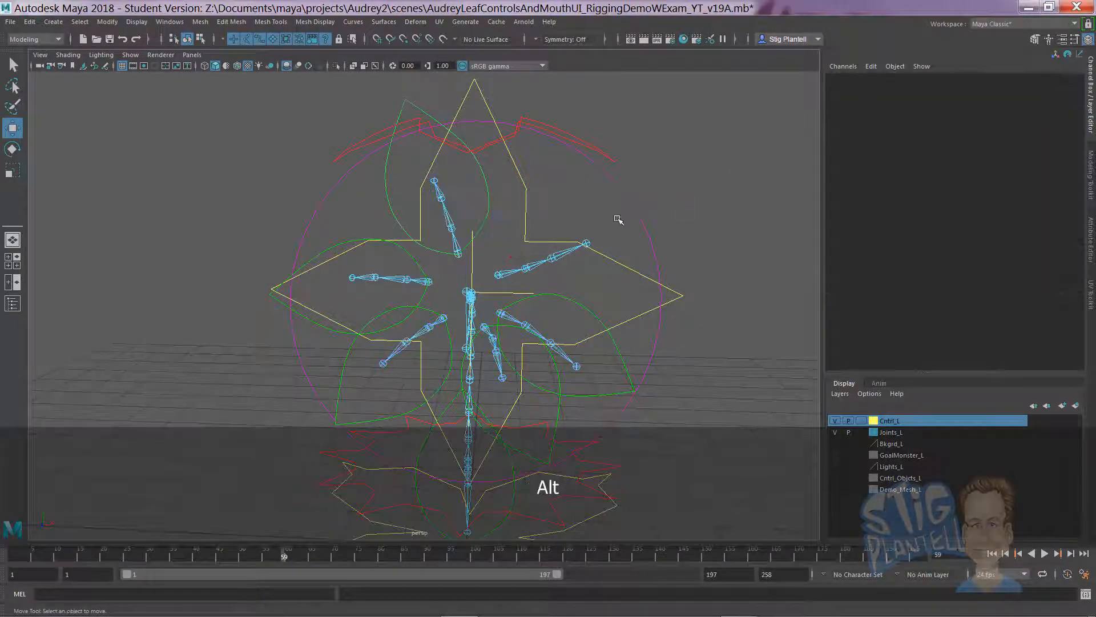
Step: Select the lowest leaf control curve at the stem base and switch to the front view
{"action": "left_click_drag", "start_coordinate": [616, 221], "coordinate": [535, 226], "text": "alt"}
{"action": "left_click", "coordinate": [558, 408]}
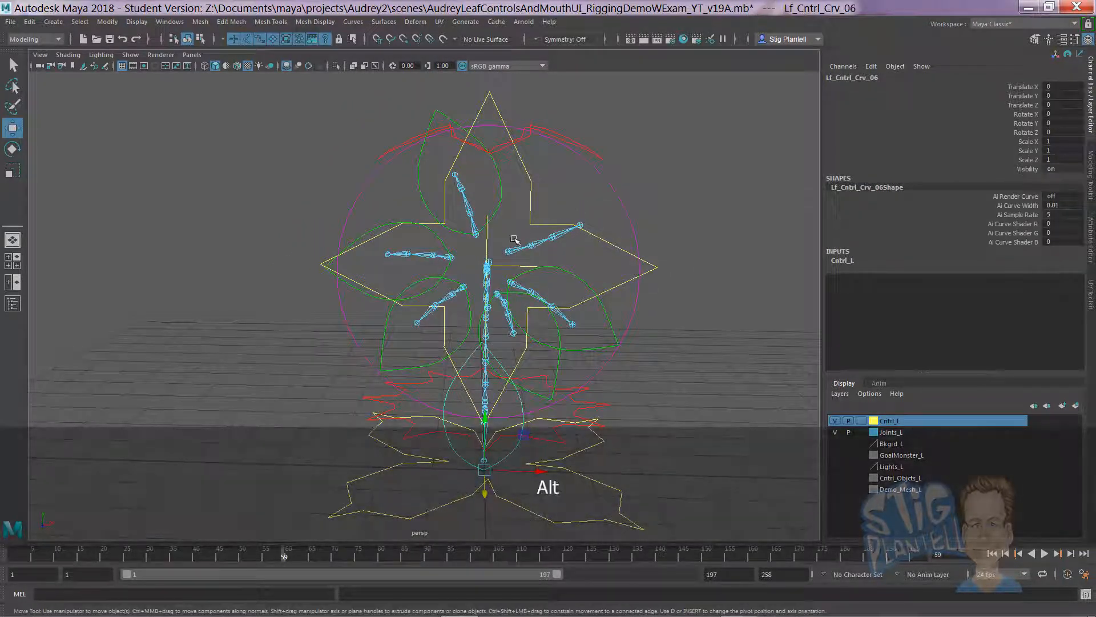
{"action": "right_click_drag", "start_coordinate": [543, 241], "coordinate": [548, 264], "text": "alt"}
{"action": "left_click_drag", "start_coordinate": [473, 253], "coordinate": [545, 346], "text": "alt"}
{"action": "key", "text": "space"}
{"action": "middle_click_drag", "start_coordinate": [515, 238], "coordinate": [471, 328], "text": "alt"}
{"action": "key", "text": "space"}
Step: Start the Bezier Curve Tool with its settings and set the tangent select mode to Tangent Select
{"action": "left_click", "coordinate": [422, 196]}
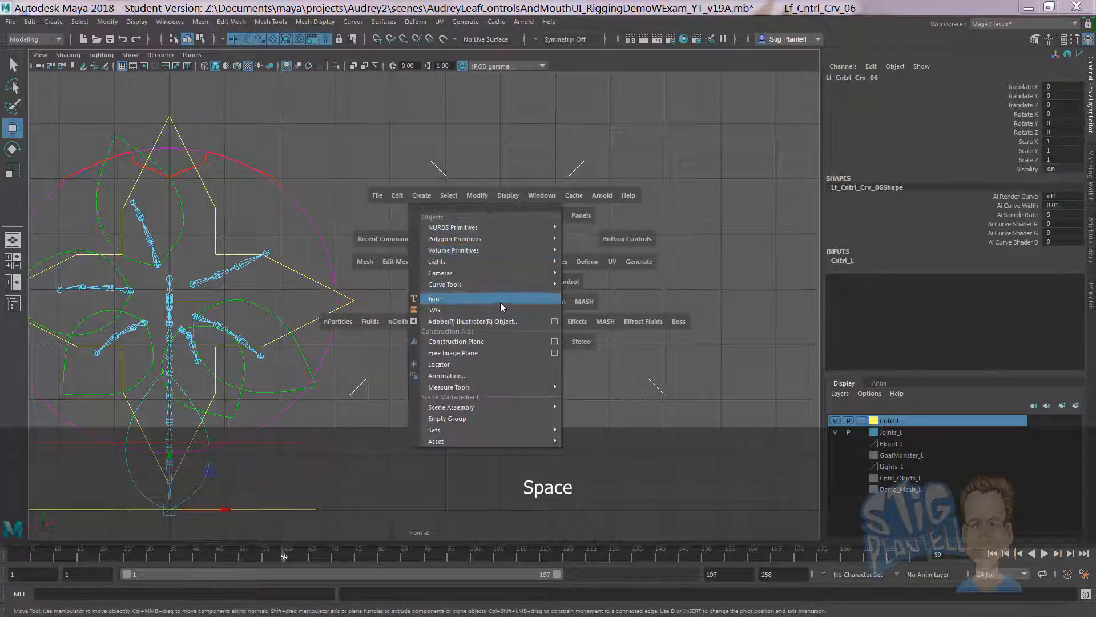
{"action": "mouse_move", "coordinate": [512, 284]}
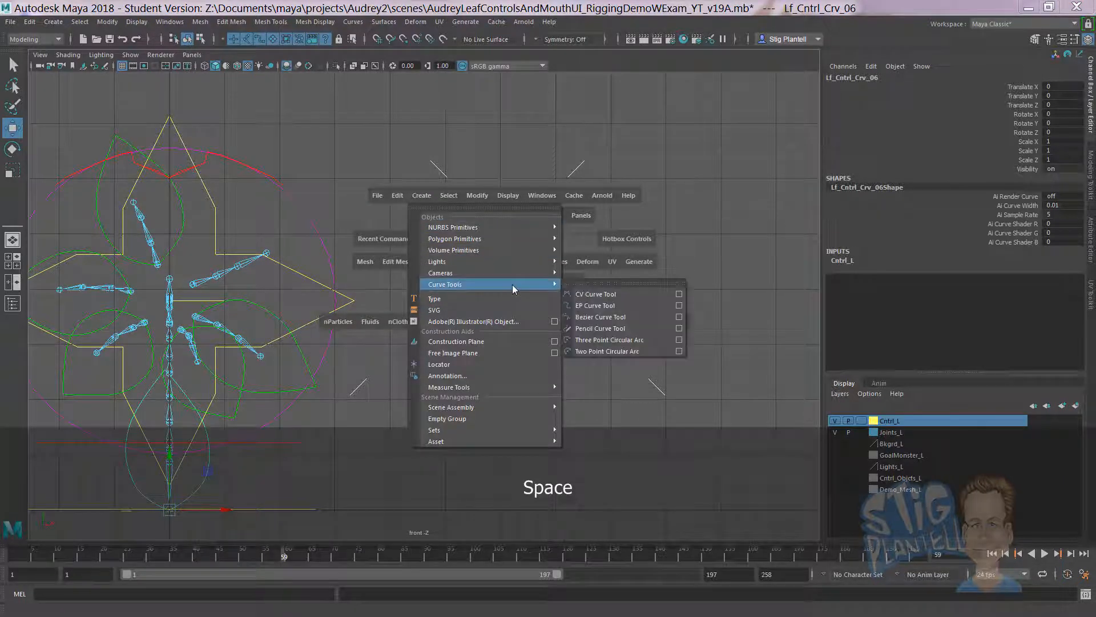
{"action": "left_click", "coordinate": [679, 317]}
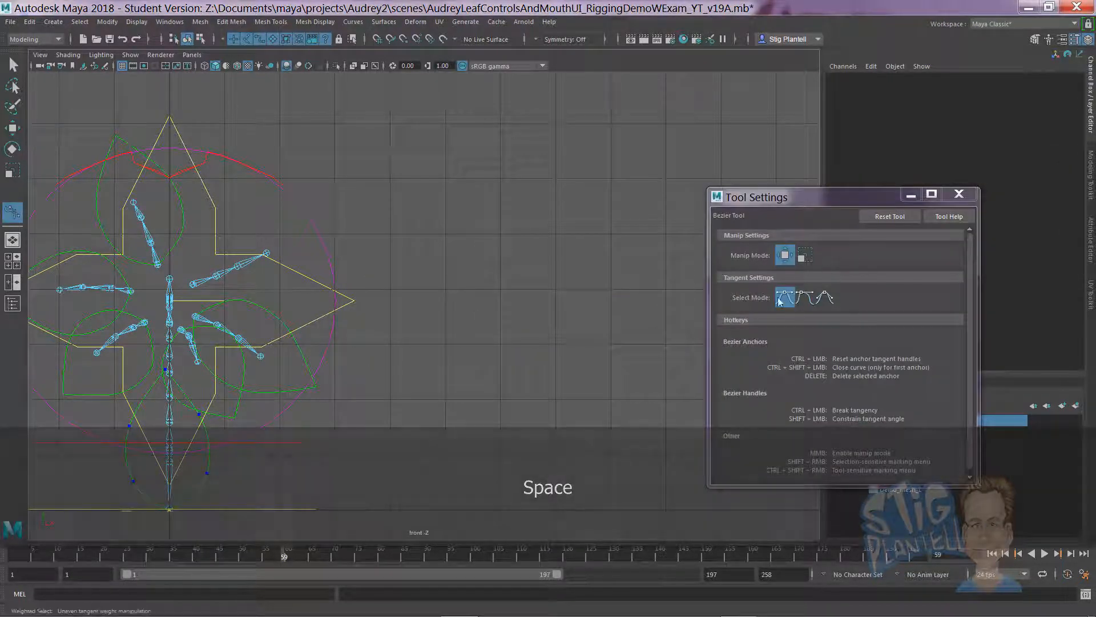
{"action": "left_click", "coordinate": [867, 218]}
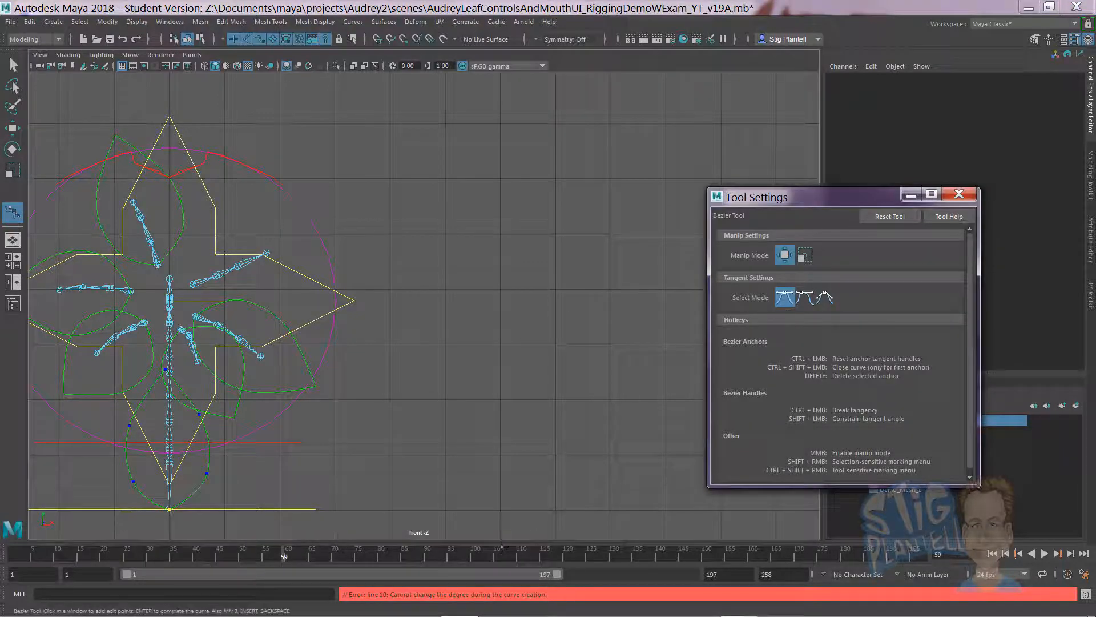
{"action": "left_click_drag", "start_coordinate": [800, 202], "coordinate": [771, 169]}
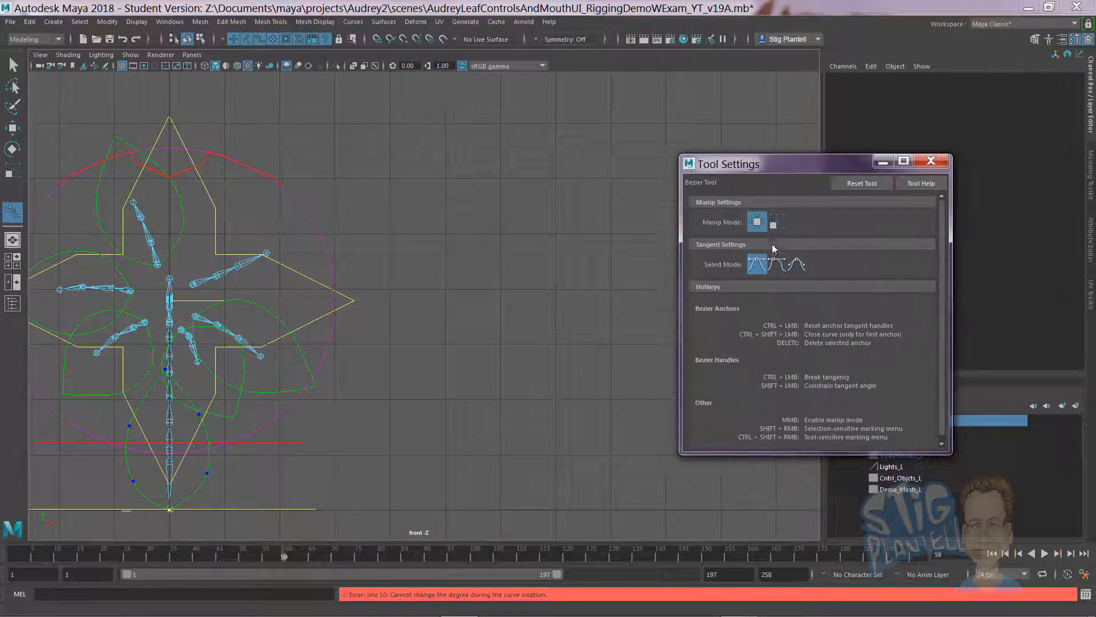
{"action": "left_click", "coordinate": [797, 264]}
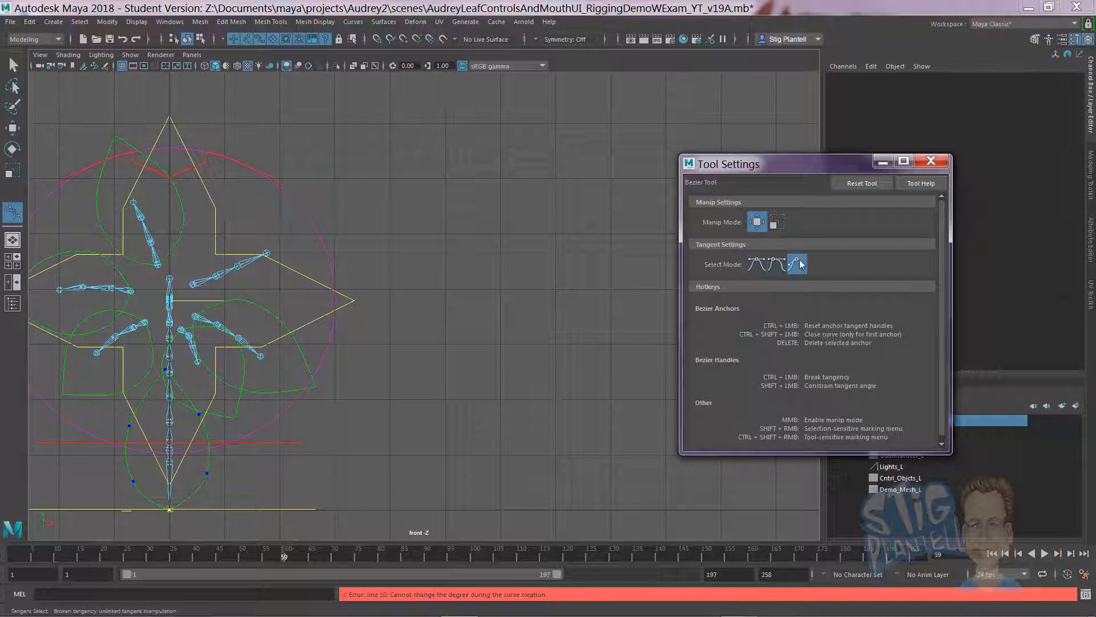
{"action": "left_click", "coordinate": [890, 162]}
Step: Deselect the lowest leaf control curve and reactivate the Bezier Curve Tool
{"action": "right_click_drag", "start_coordinate": [553, 364], "coordinate": [506, 360], "text": "alt"}
{"action": "middle_click_drag", "start_coordinate": [541, 357], "coordinate": [464, 338], "text": "alt"}
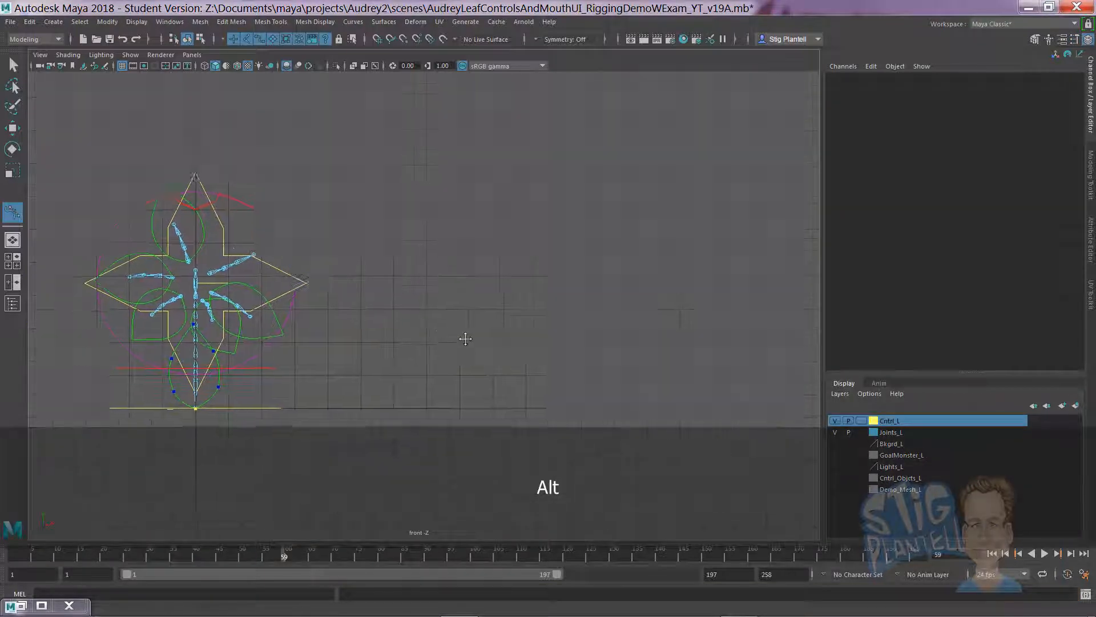
{"action": "right_click_drag", "start_coordinate": [465, 337], "coordinate": [590, 358], "text": "alt"}
{"action": "key", "text": "w"}
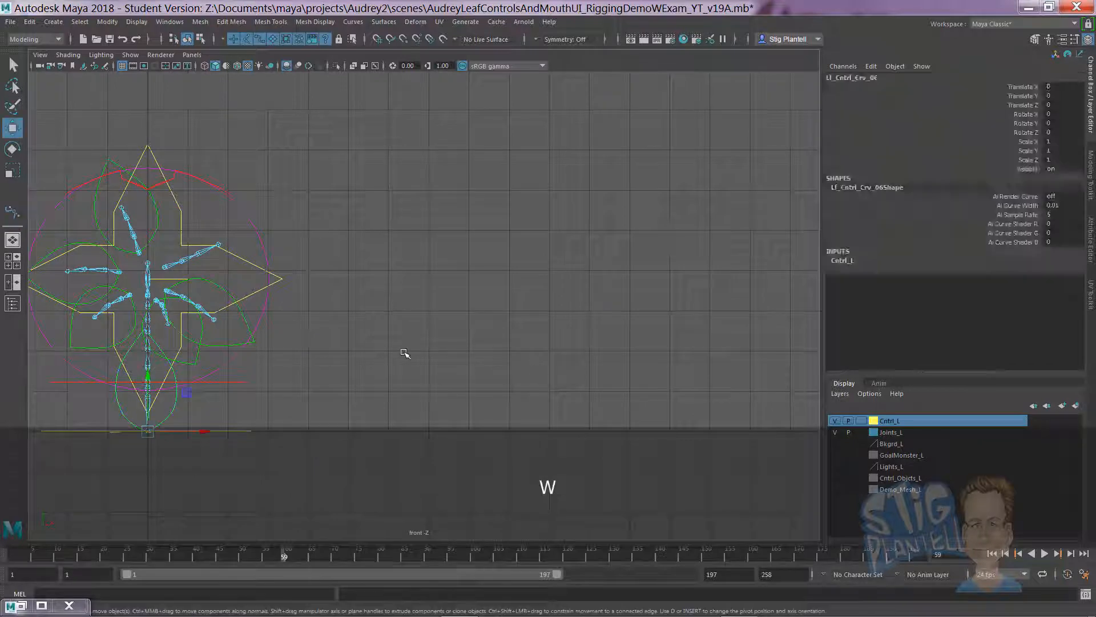
{"action": "left_click", "coordinate": [404, 352]}
{"action": "key", "text": "y"}
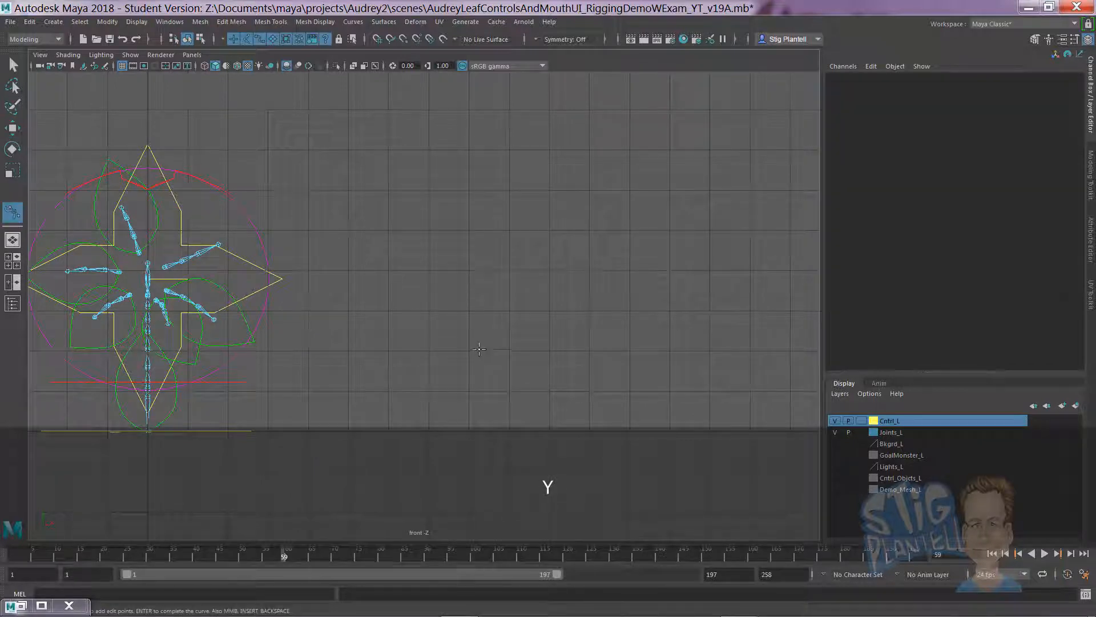
Step: Draw the right half of a leaf outline beside the rig, from a grid-snapped base point on the ground line to a pointed tip
{"action": "middle_click_drag", "start_coordinate": [479, 349], "coordinate": [482, 377], "text": "alt"}
{"action": "right_click_drag", "start_coordinate": [481, 376], "coordinate": [529, 346], "text": "alt"}
{"action": "middle_click_drag", "start_coordinate": [530, 346], "coordinate": [540, 298], "text": "alt"}
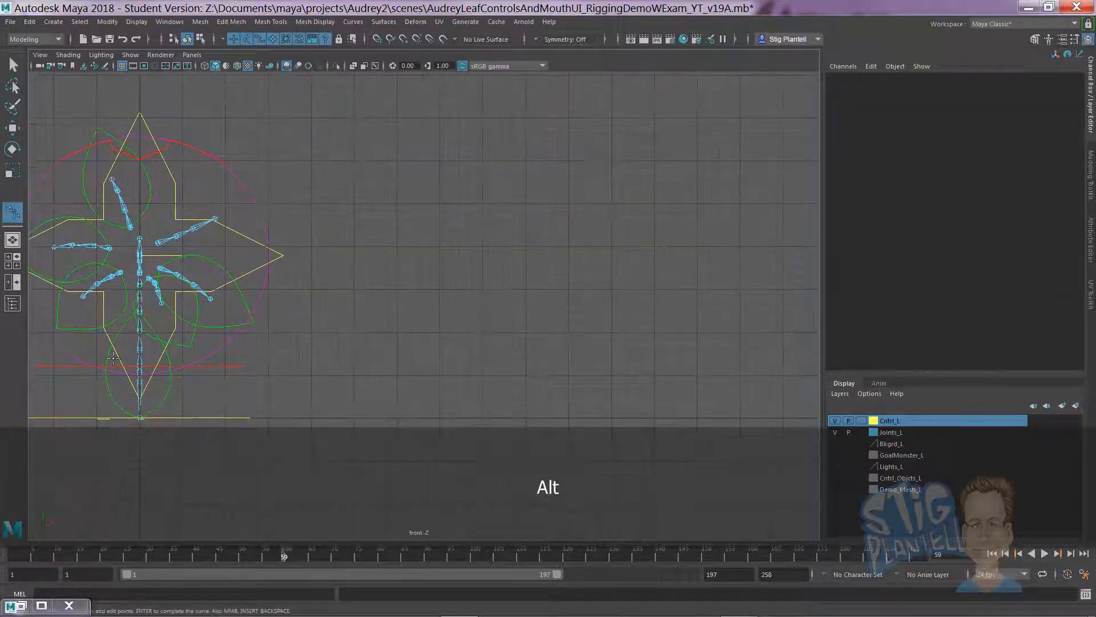
{"action": "middle_click_drag", "start_coordinate": [435, 382], "coordinate": [416, 389], "text": "alt"}
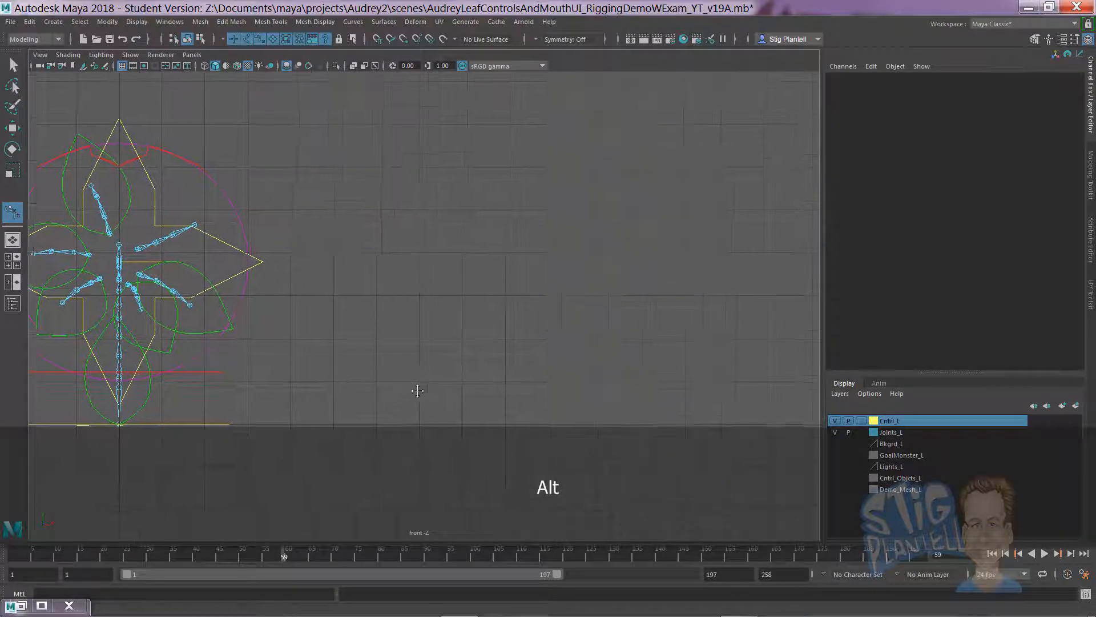
{"action": "right_click_drag", "start_coordinate": [416, 389], "coordinate": [489, 392], "text": "alt"}
{"action": "middle_click_drag", "start_coordinate": [488, 392], "coordinate": [572, 417], "text": "alt"}
{"action": "left_click", "coordinate": [507, 448]}
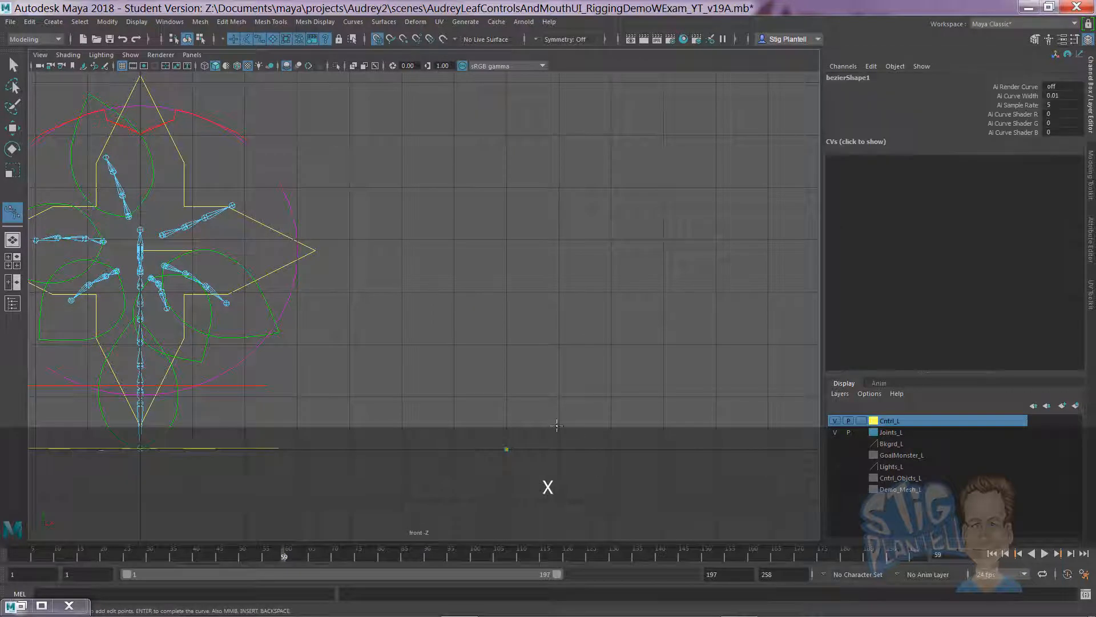
{"action": "left_click_drag", "start_coordinate": [588, 388], "coordinate": [599, 345]}
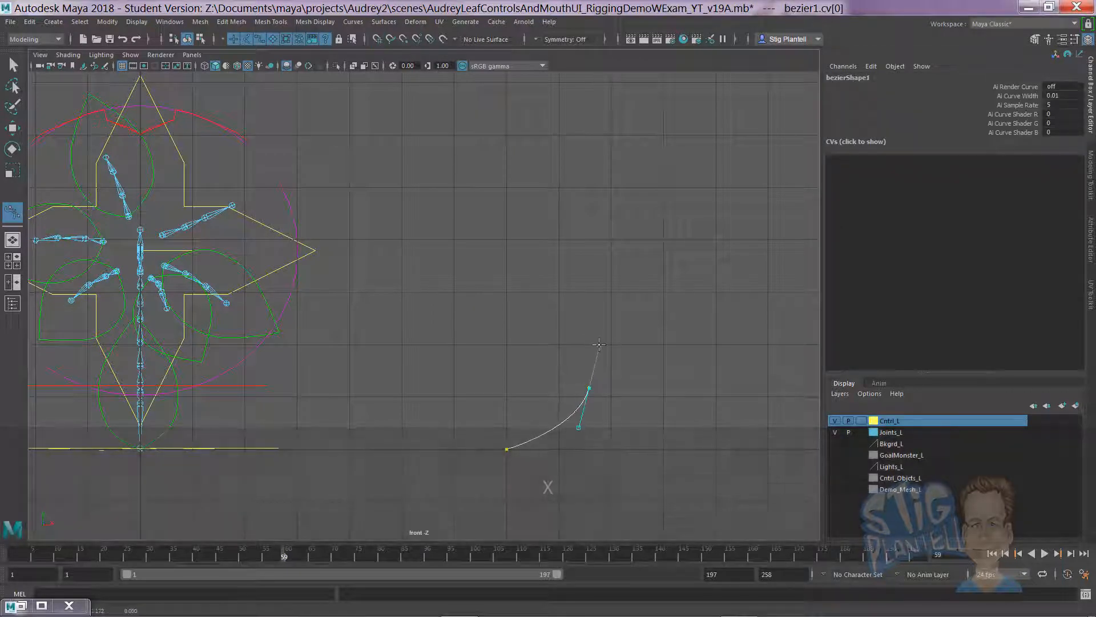
{"action": "left_click_drag", "start_coordinate": [556, 272], "coordinate": [533, 240]}
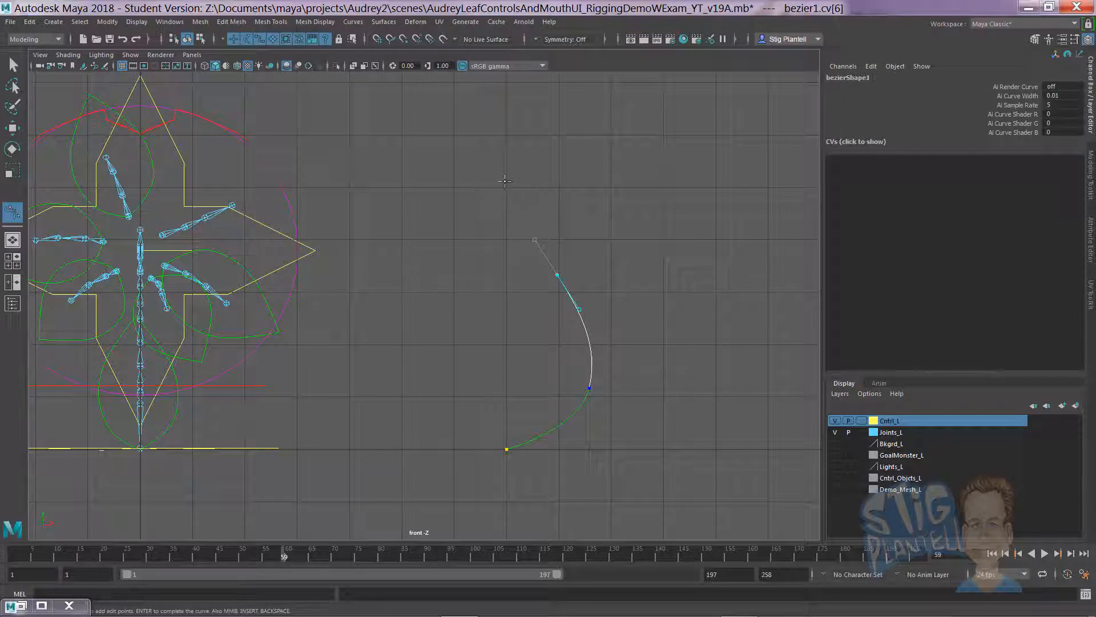
{"action": "left_click", "coordinate": [506, 185]}
Step: Continue the Bezier leaf outline down its left side to the base and complete the curve
{"action": "left_click_drag", "start_coordinate": [455, 275], "coordinate": [440, 298]}
{"action": "left_click_drag", "start_coordinate": [423, 376], "coordinate": [440, 411]}
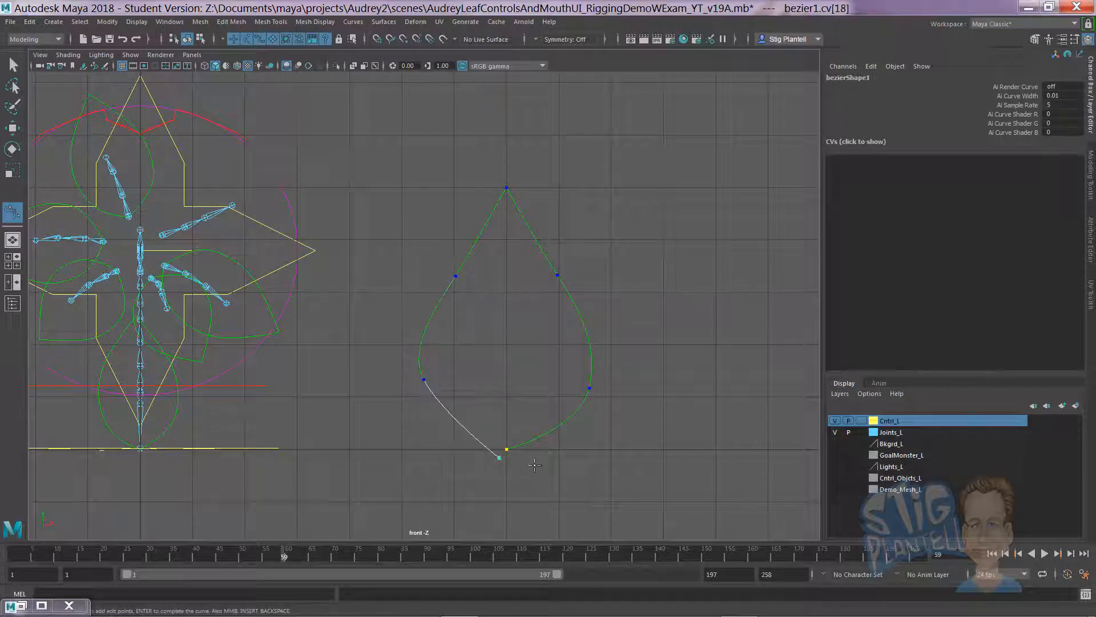
{"action": "key", "text": "Return"}
Step: Snap the leaf outline's end control vertex onto its start point at the base and return to object mode
{"action": "right_click_drag", "start_coordinate": [487, 449], "coordinate": [554, 436], "text": "alt"}
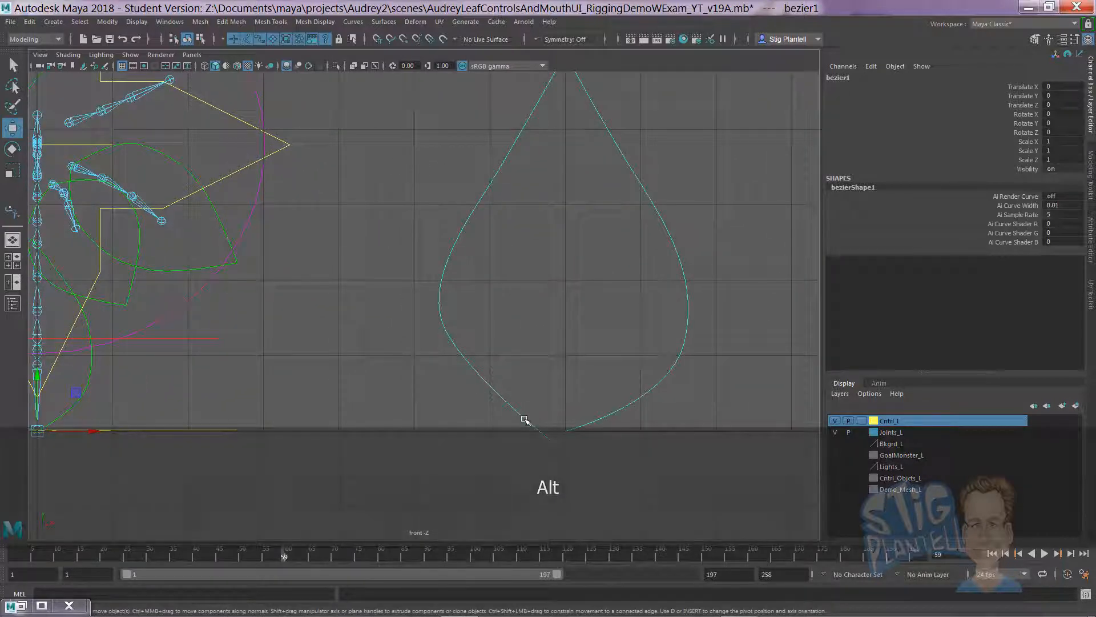
{"action": "right_click", "coordinate": [525, 420]}
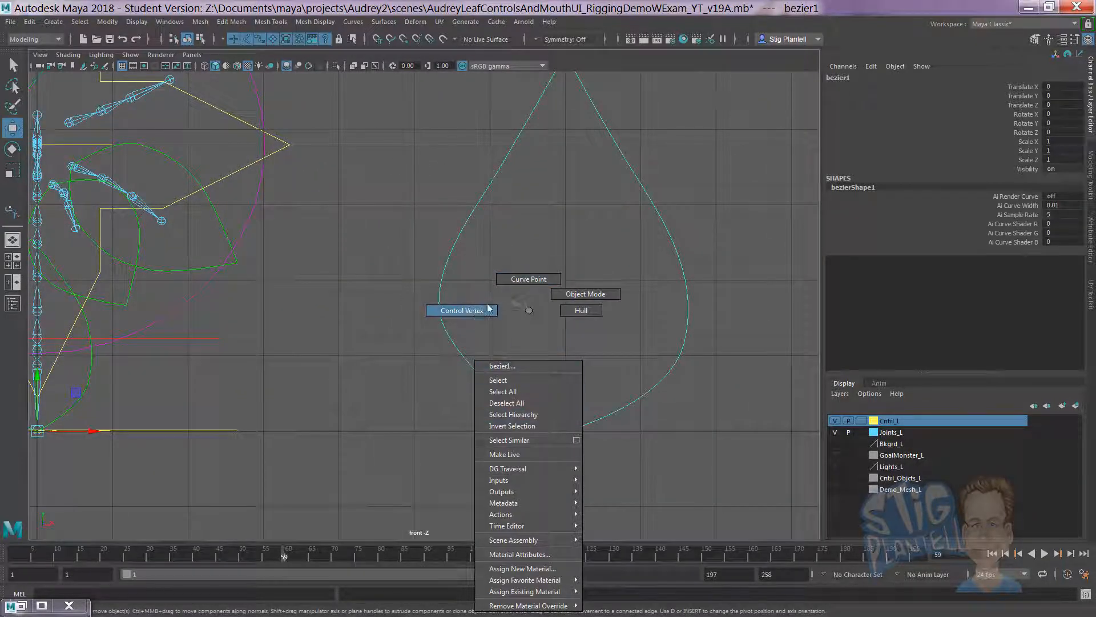
{"action": "left_click", "coordinate": [479, 312]}
{"action": "left_click", "coordinate": [554, 444]}
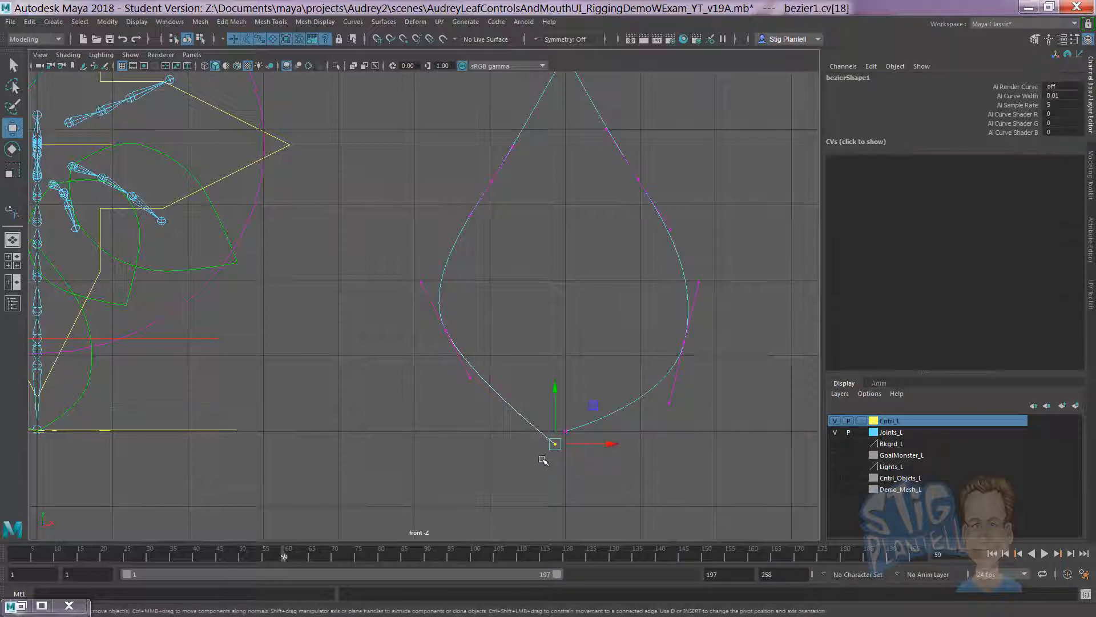
{"action": "key", "text": "c"}
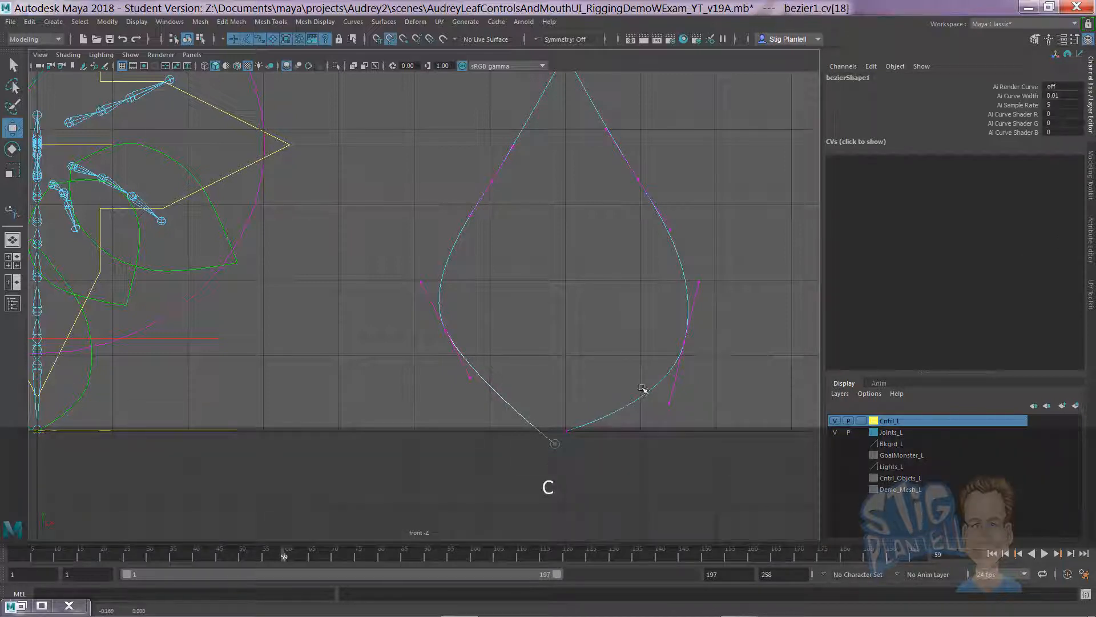
{"action": "left_click_drag", "start_coordinate": [550, 447], "coordinate": [597, 236]}
{"action": "middle_click_drag", "start_coordinate": [643, 387], "coordinate": [504, 542]}
{"action": "middle_click_drag", "start_coordinate": [656, 488], "coordinate": [523, 518]}
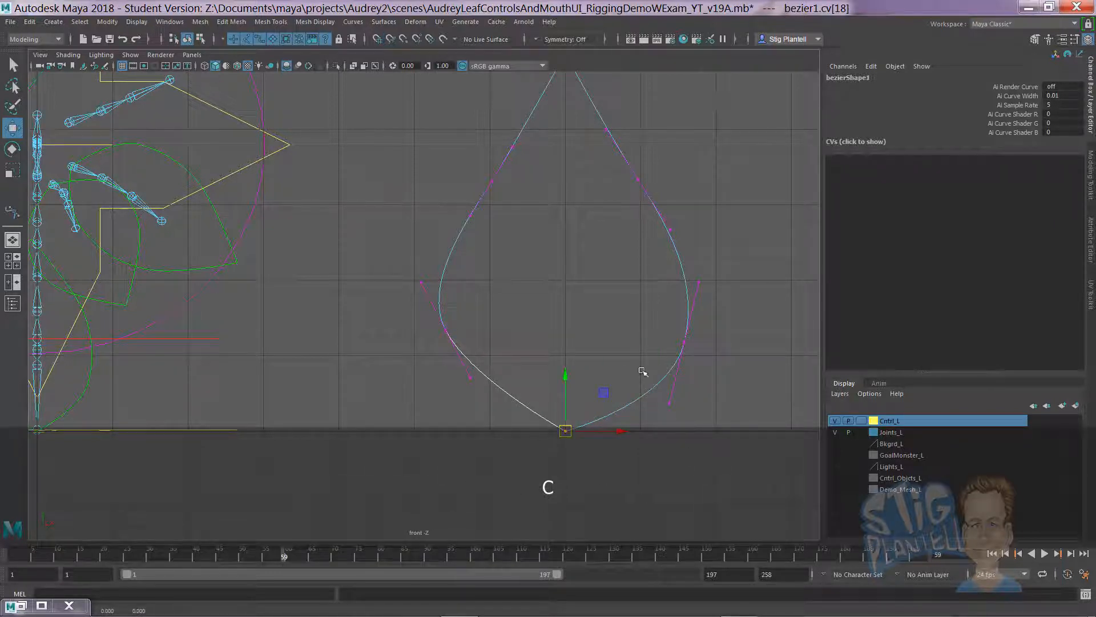
{"action": "middle_click_drag", "start_coordinate": [592, 352], "coordinate": [556, 369], "text": "alt"}
{"action": "right_click_drag", "start_coordinate": [556, 369], "coordinate": [542, 360], "text": "alt"}
{"action": "middle_click_drag", "start_coordinate": [542, 360], "coordinate": [529, 357], "text": "alt"}
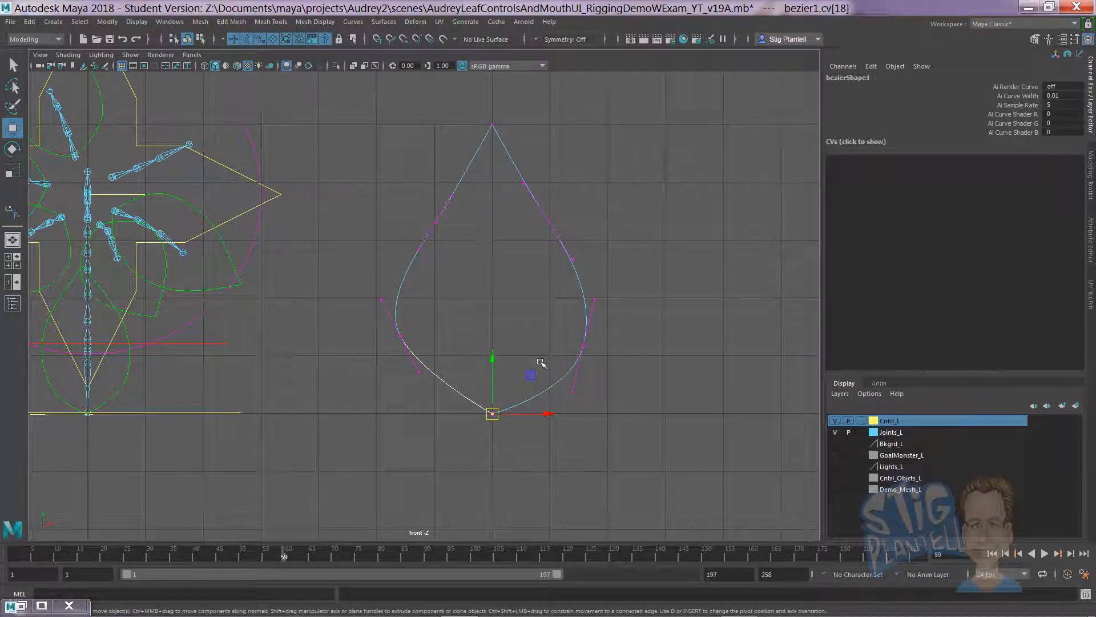
{"action": "right_click_drag", "start_coordinate": [574, 269], "coordinate": [602, 247]}
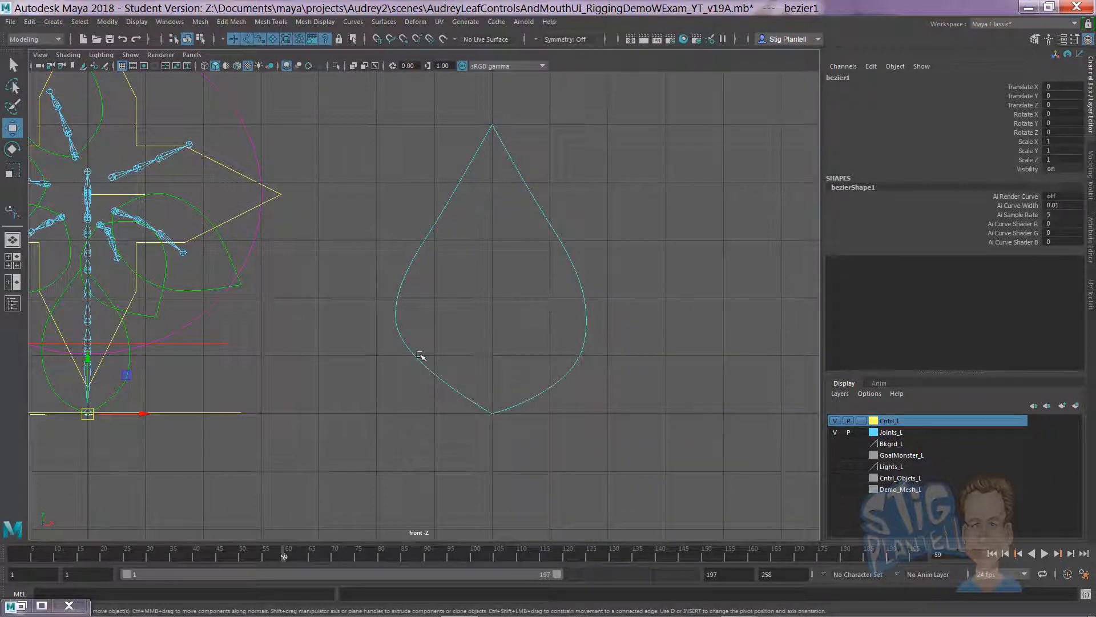
Step: Move the lower-left anchor of the leaf outline to match the right side and return to object mode
{"action": "right_click_drag", "start_coordinate": [417, 352], "coordinate": [351, 298]}
{"action": "left_click_drag", "start_coordinate": [432, 327], "coordinate": [413, 360]}
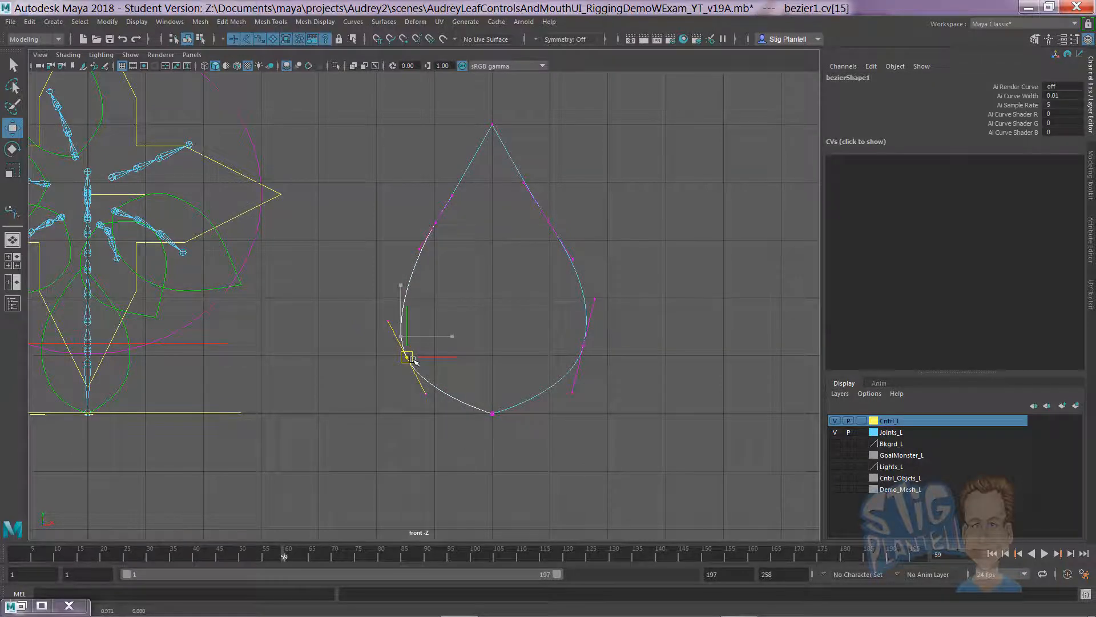
{"action": "left_click", "coordinate": [736, 264]}
{"action": "right_click_drag", "start_coordinate": [565, 250], "coordinate": [568, 238]}
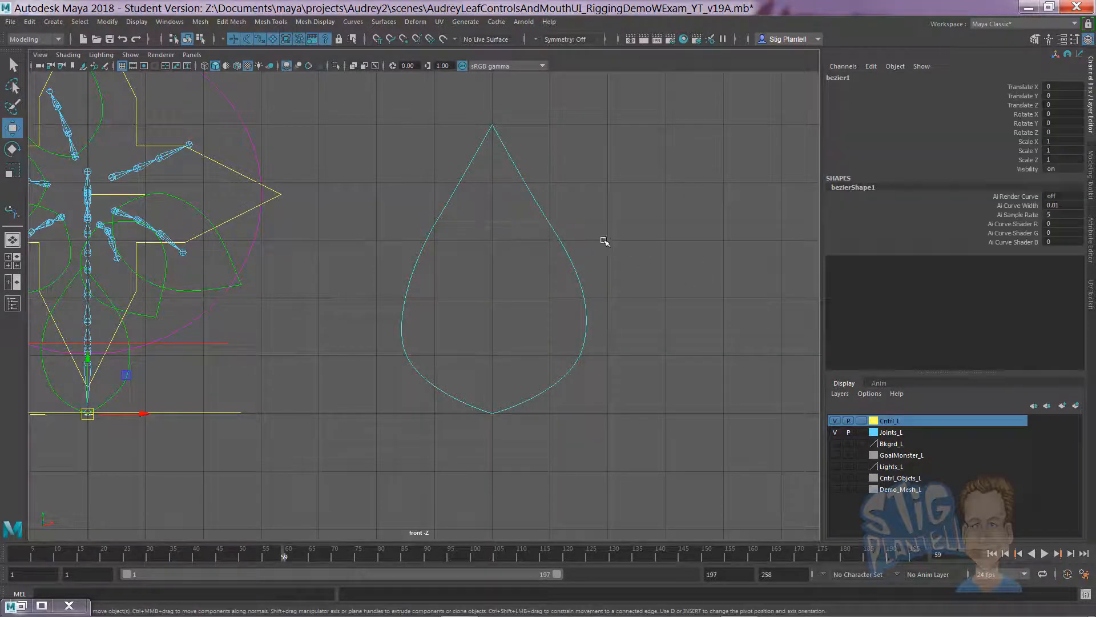
Step: Try to close the leaf curve with Open/Close at reset settings using the Preserve shape option, and undo it
{"action": "key", "text": "space"}
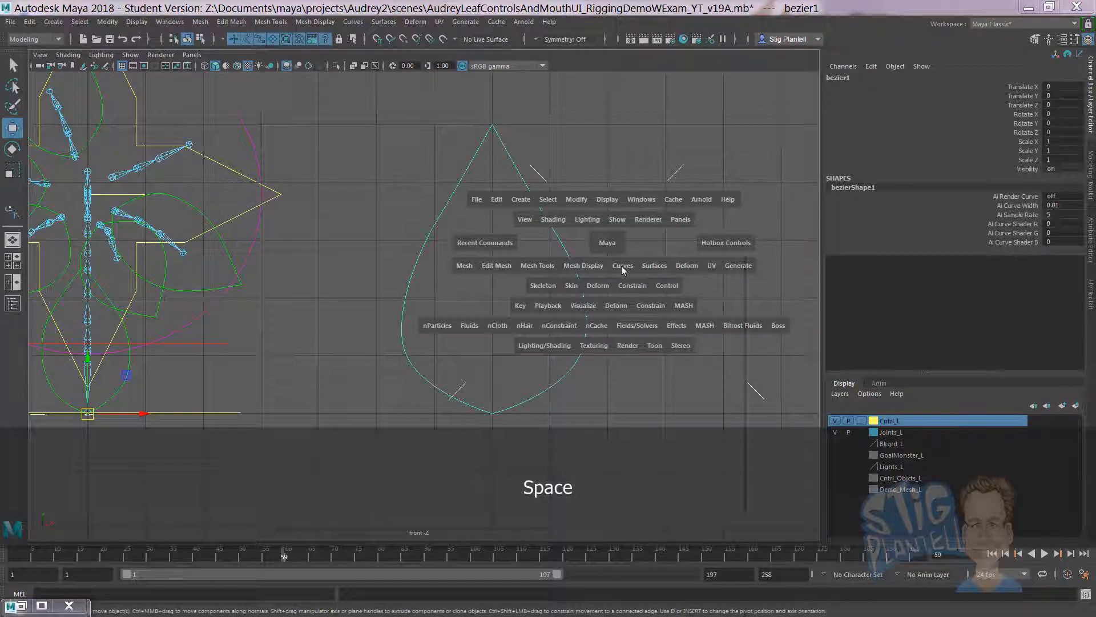
{"action": "left_click", "coordinate": [622, 266]}
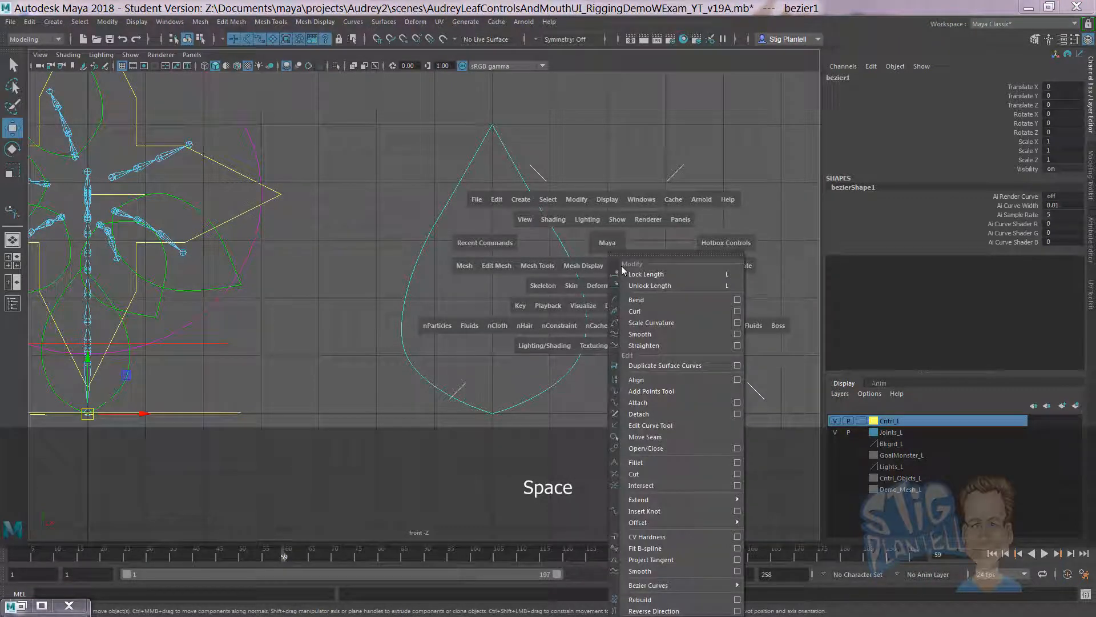
{"action": "left_click", "coordinate": [737, 449]}
{"action": "left_click", "coordinate": [754, 160]}
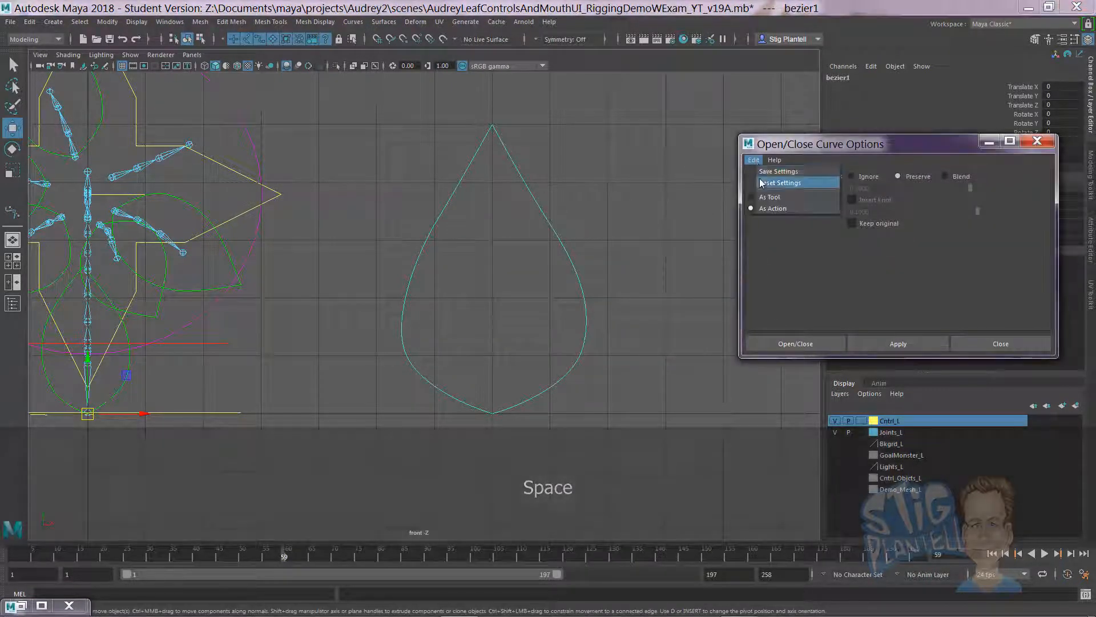
{"action": "left_click", "coordinate": [763, 183]}
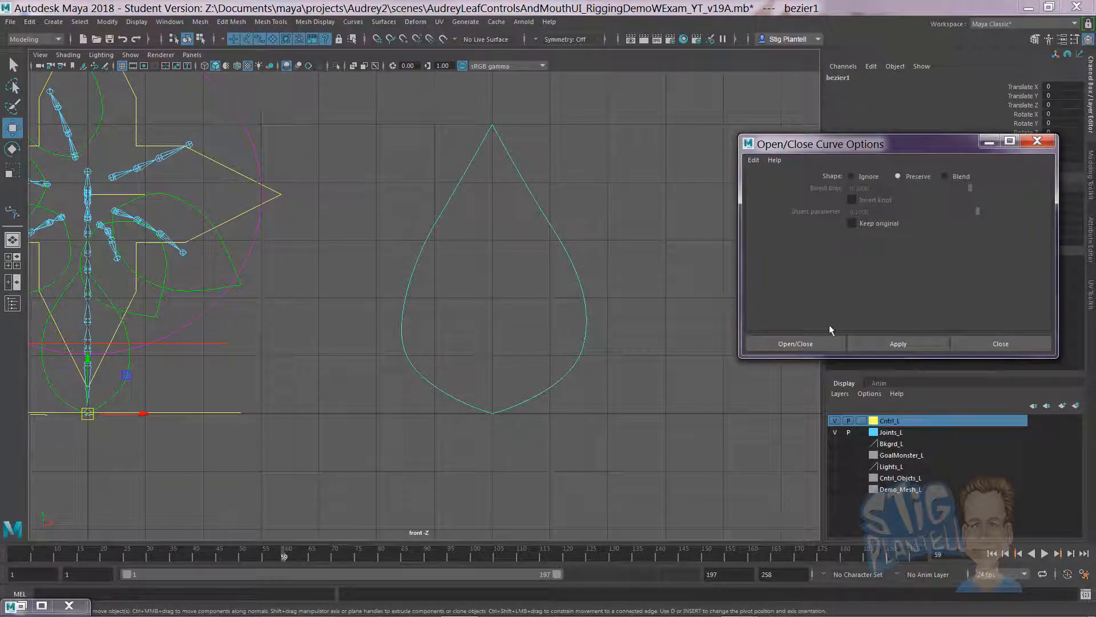
{"action": "left_click", "coordinate": [806, 346]}
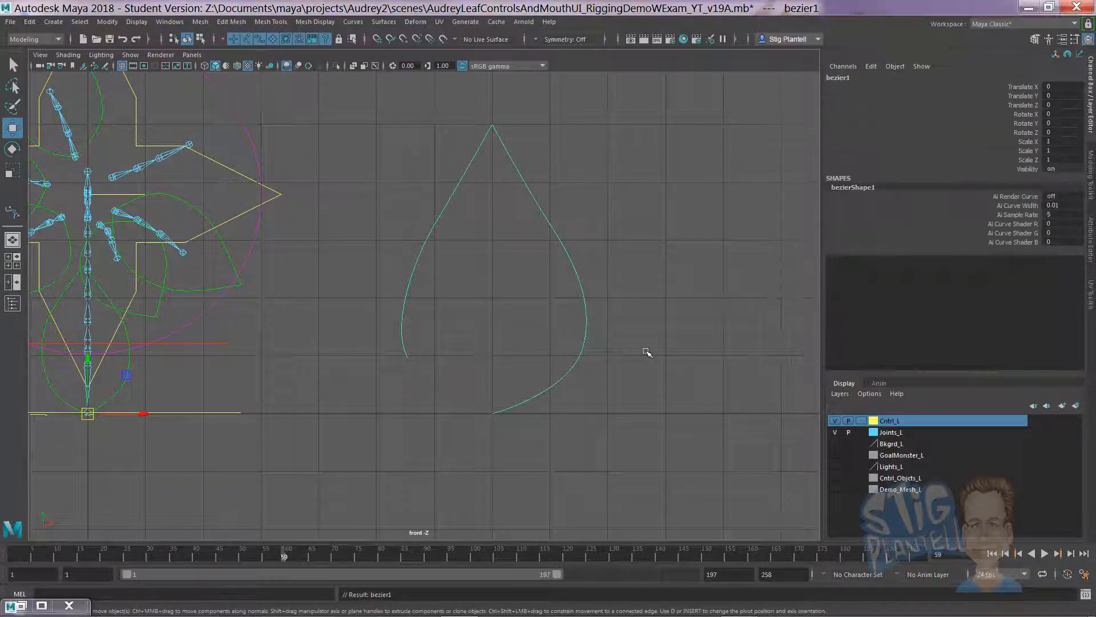
{"action": "right_click_drag", "start_coordinate": [647, 352], "coordinate": [627, 327], "text": "alt"}
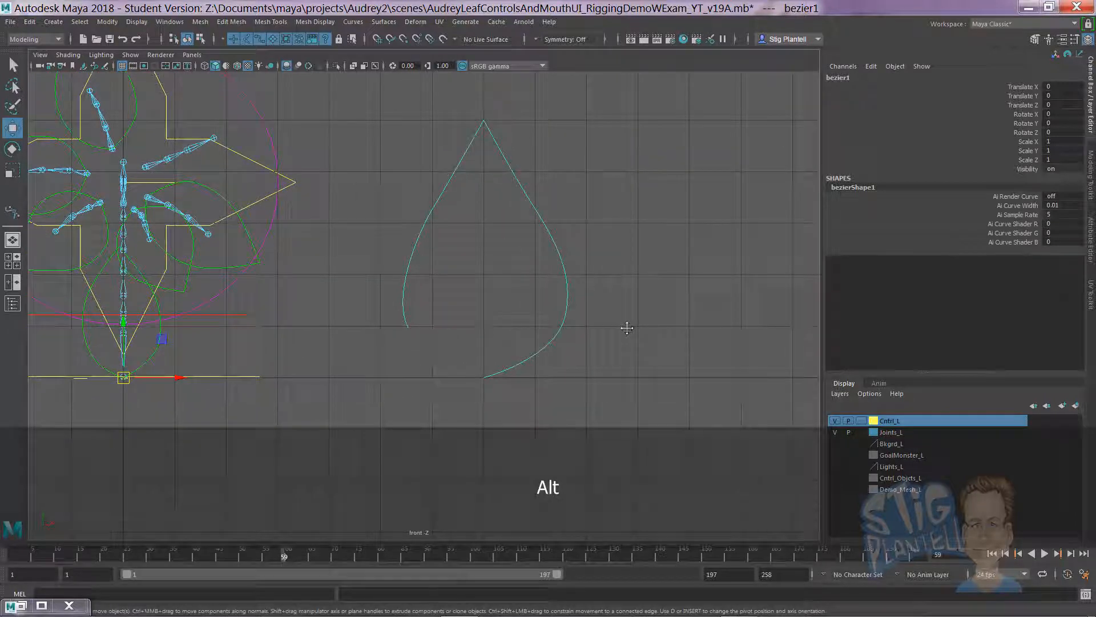
{"action": "key", "text": "ctrl+z"}
{"action": "key", "text": "ctrl+z"}
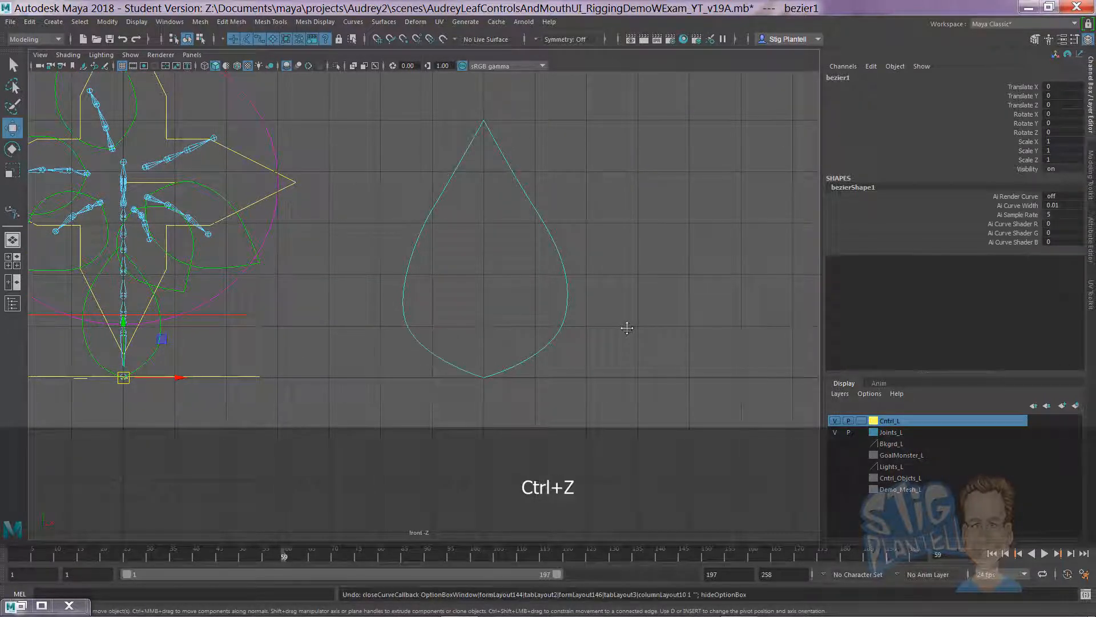
Step: Examine the control vertices at the base point of the leaf outline and return to object mode
{"action": "left_click", "coordinate": [519, 354]}
{"action": "right_click_drag", "start_coordinate": [509, 367], "coordinate": [460, 311]}
{"action": "mouse_move", "coordinate": [499, 346]}
{"action": "left_mouse_down"}
{"action": "mouse_move", "coordinate": [460, 398]}
{"action": "mouse_move", "coordinate": [509, 335]}
{"action": "mouse_move", "coordinate": [487, 340]}
{"action": "left_mouse_up"}
{"action": "key", "text": "ctrl+z"}
{"action": "right_click_drag", "start_coordinate": [577, 320], "coordinate": [517, 215], "text": "alt"}
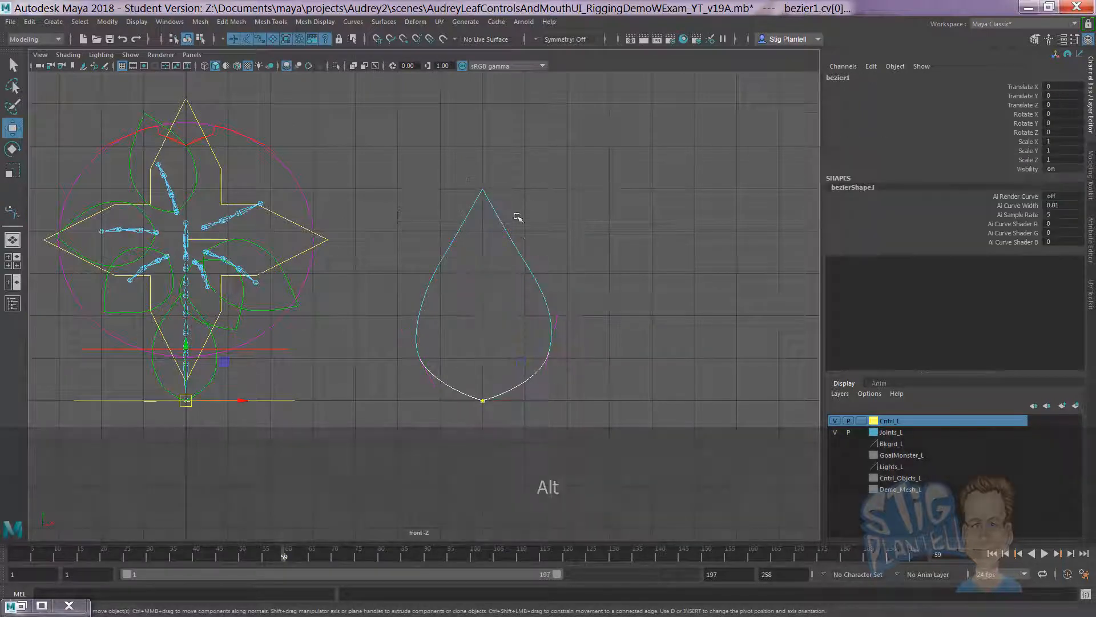
Step: Center the leaf curve's pivot and snap it along the curve to the base point
{"action": "key", "text": "space"}
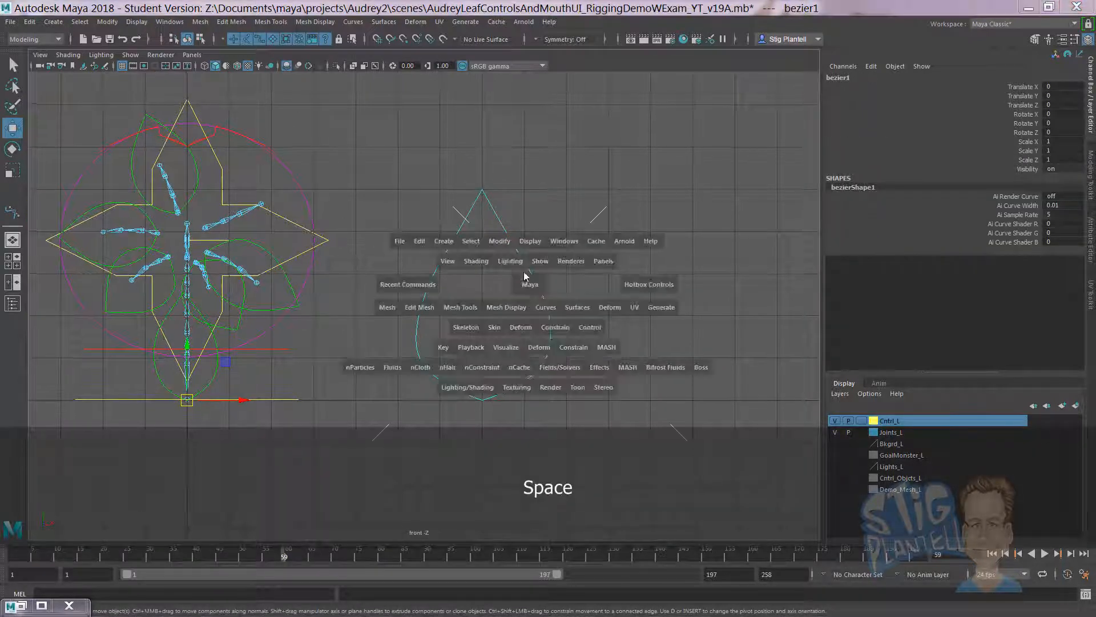
{"action": "left_click", "coordinate": [499, 241]}
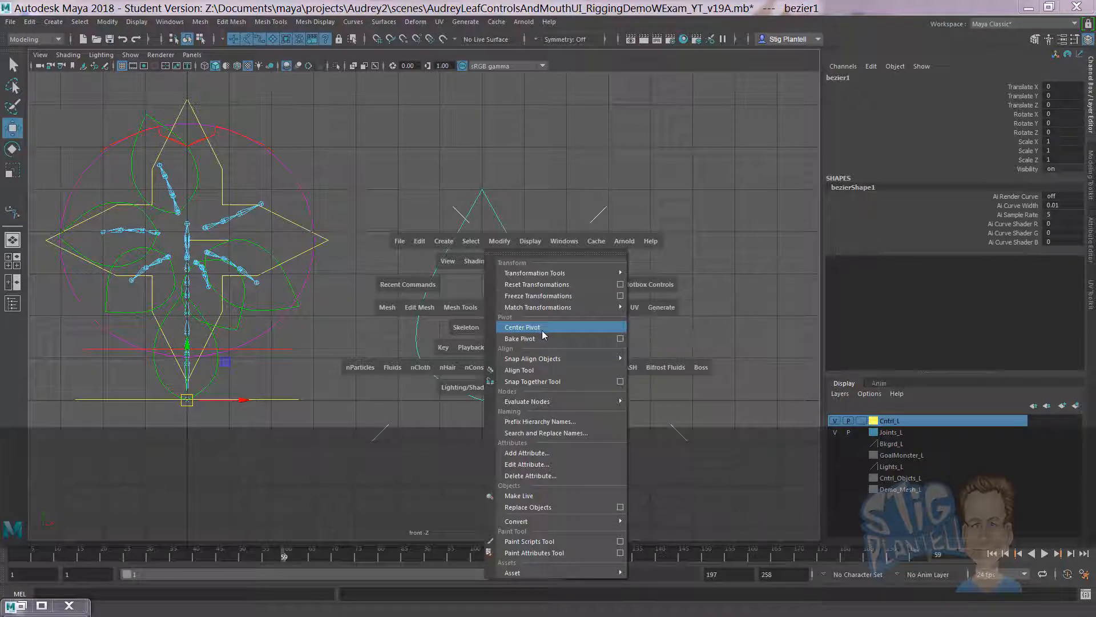
{"action": "left_click", "coordinate": [542, 330]}
{"action": "key", "text": "d"}
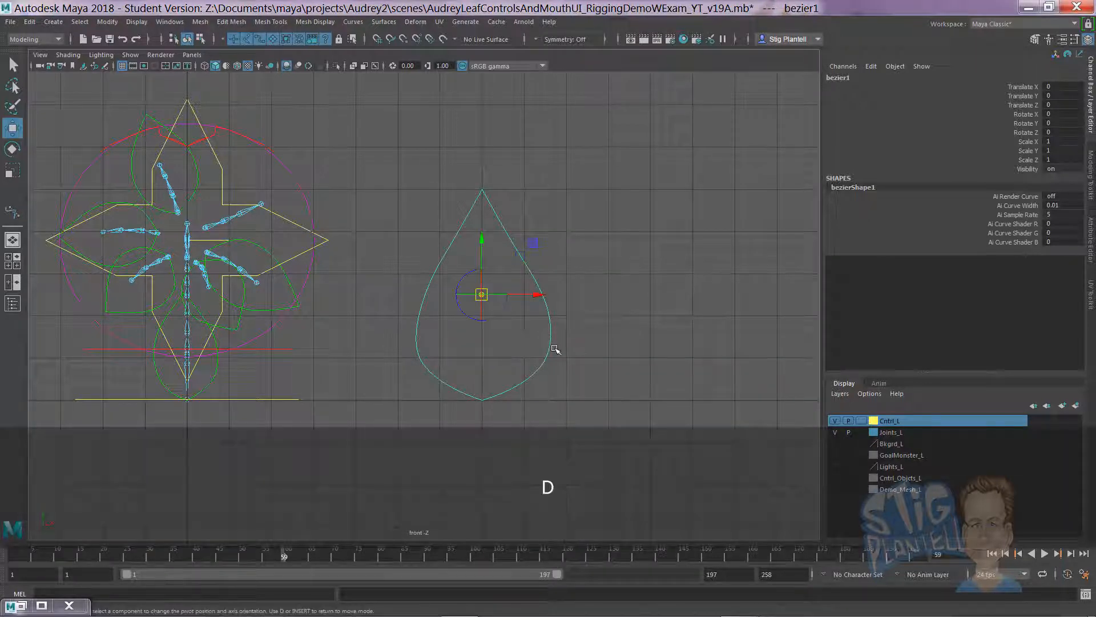
{"action": "middle_click_drag", "start_coordinate": [550, 340], "coordinate": [414, 427]}
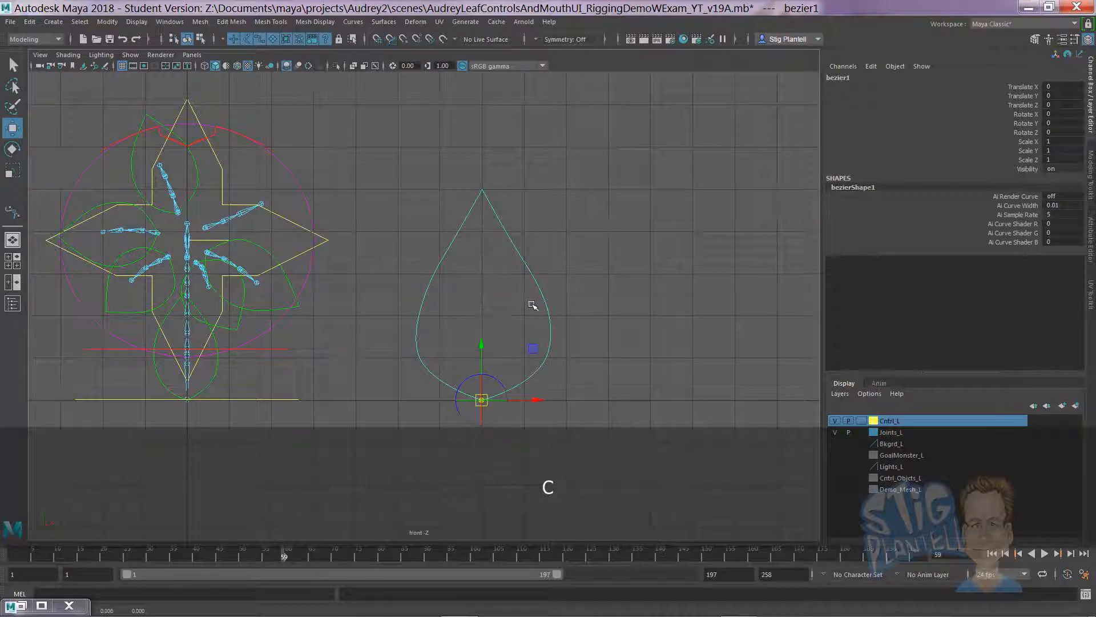
{"action": "key", "text": "d"}
Step: Scale the leaf curve uniformly to about 0.534 in the perspective view
{"action": "key", "text": "space"}
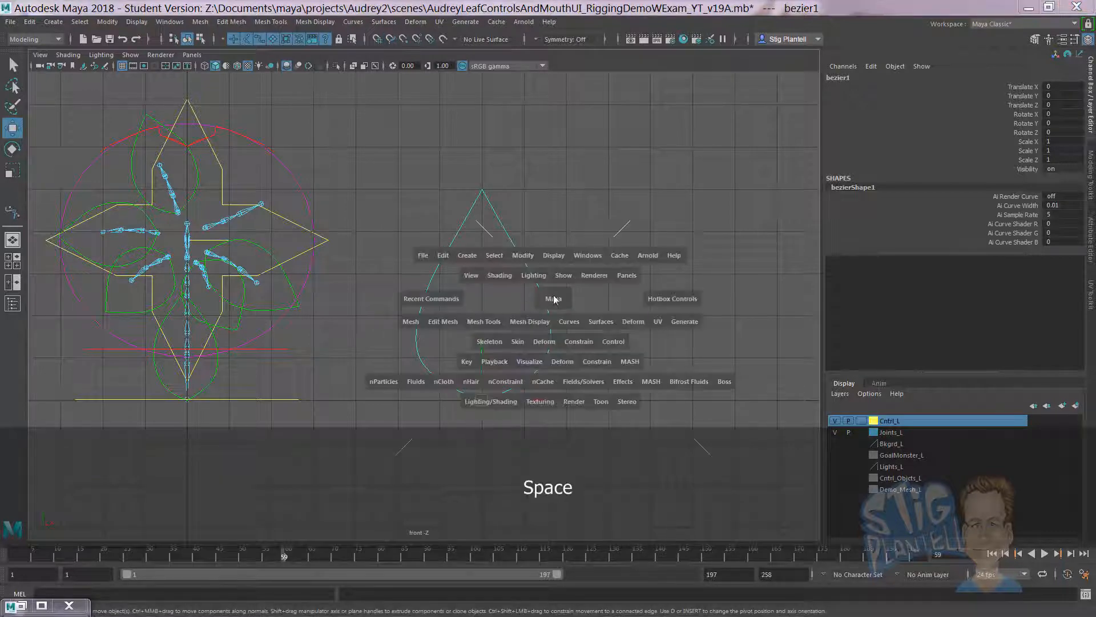
{"action": "left_click_drag", "start_coordinate": [554, 298], "coordinate": [567, 391]}
{"action": "key", "text": "r"}
{"action": "key", "text": "x"}
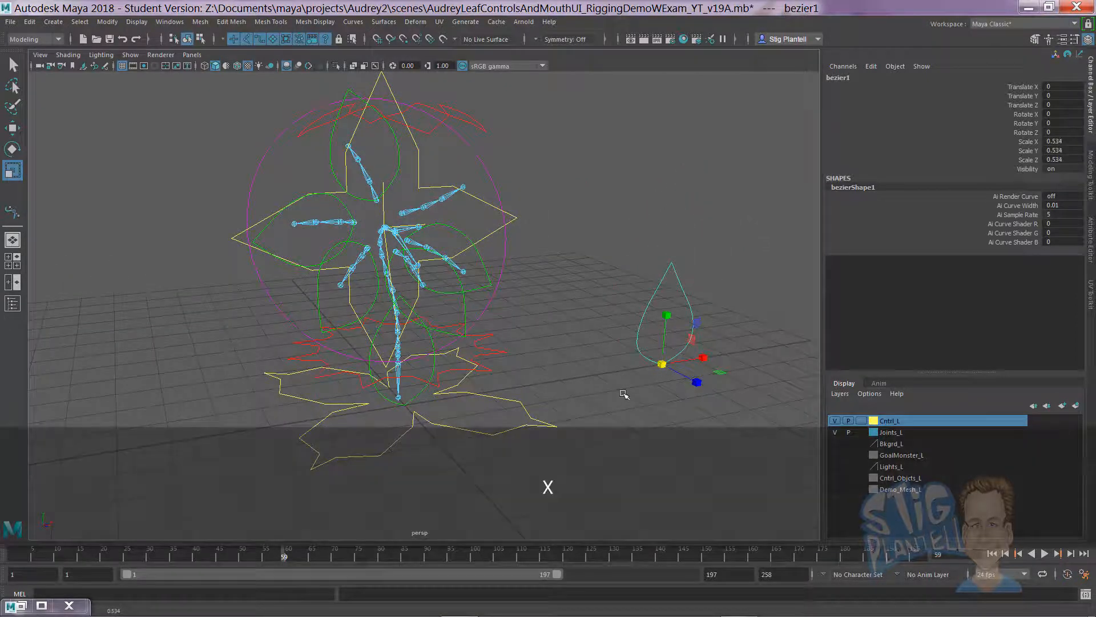
Step: Move the leaf curve with grid snapping so its base point sits at the base of the plant rig
{"action": "key", "text": "e"}
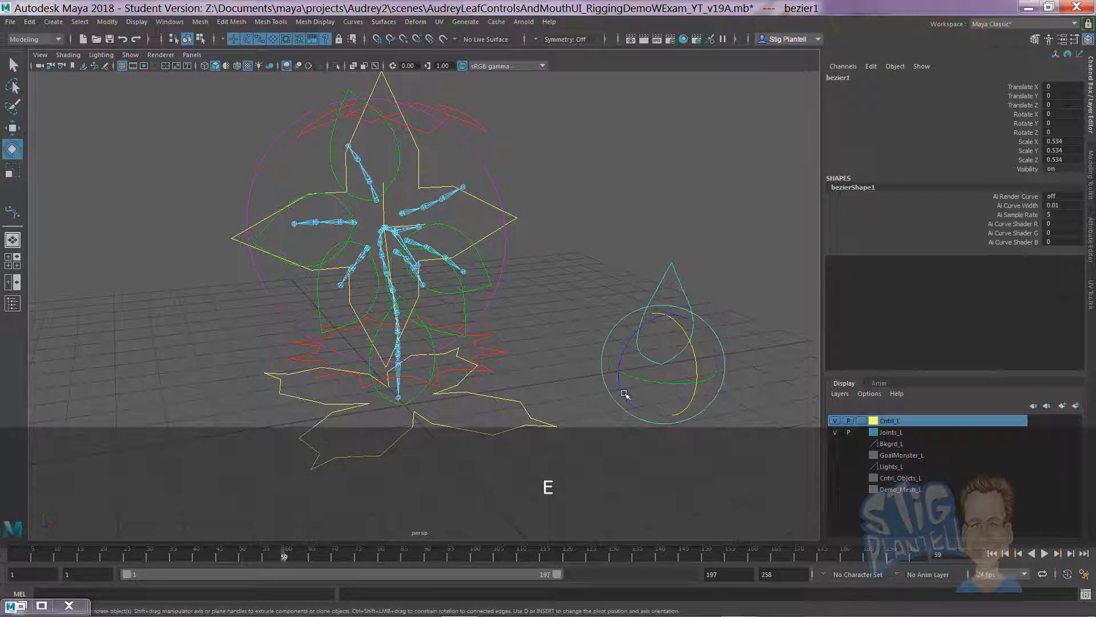
{"action": "key", "text": "w"}
{"action": "key", "text": "x"}
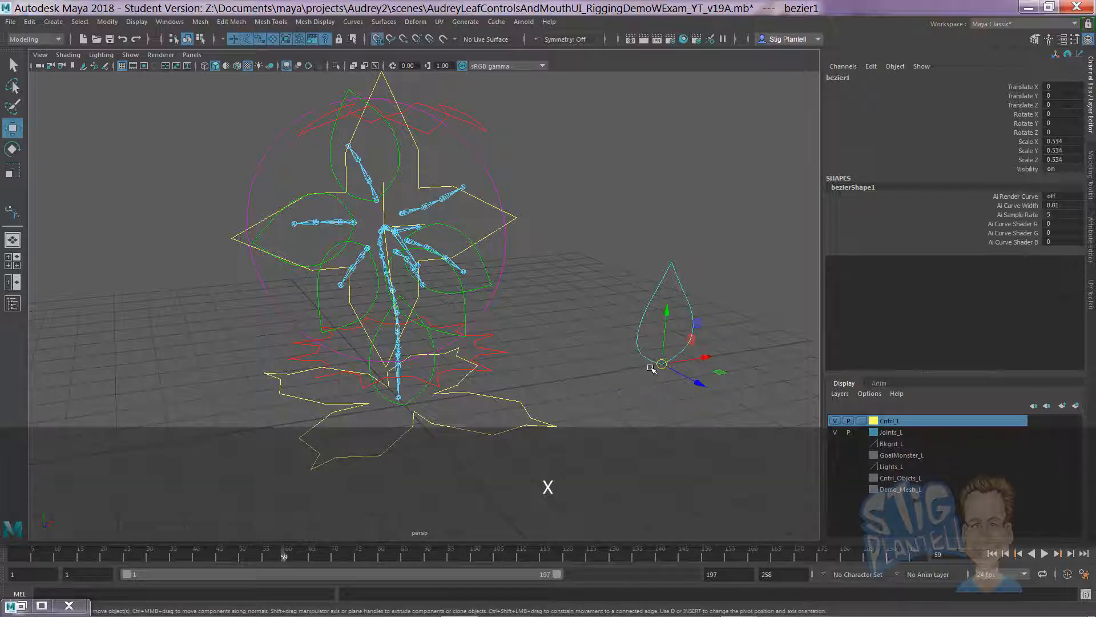
{"action": "left_click_drag", "start_coordinate": [664, 367], "coordinate": [411, 413]}
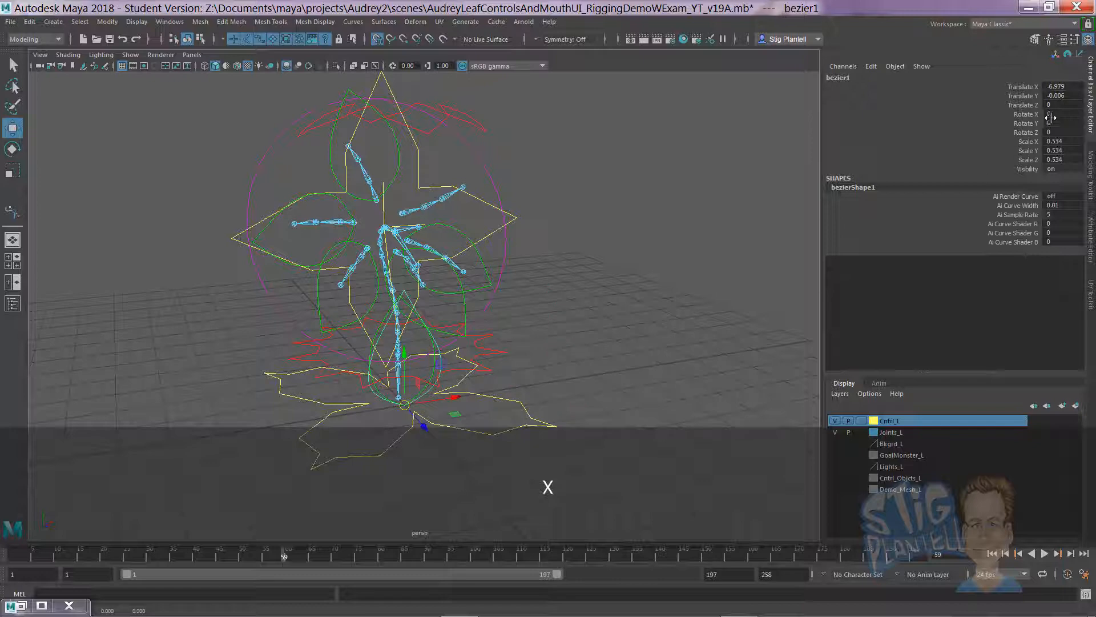
Step: Freeze the leaf curve's translate, rotate and scale transformations
{"action": "key", "text": "space"}
{"action": "left_click", "coordinate": [507, 248]}
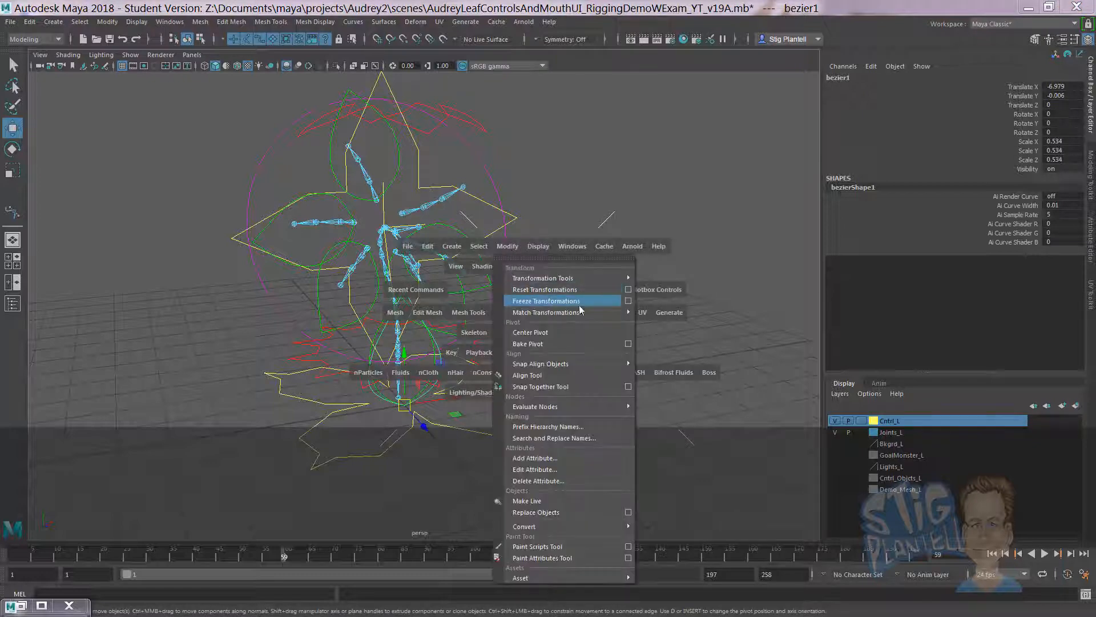
{"action": "left_click", "coordinate": [628, 301]}
{"action": "left_click", "coordinate": [797, 257]}
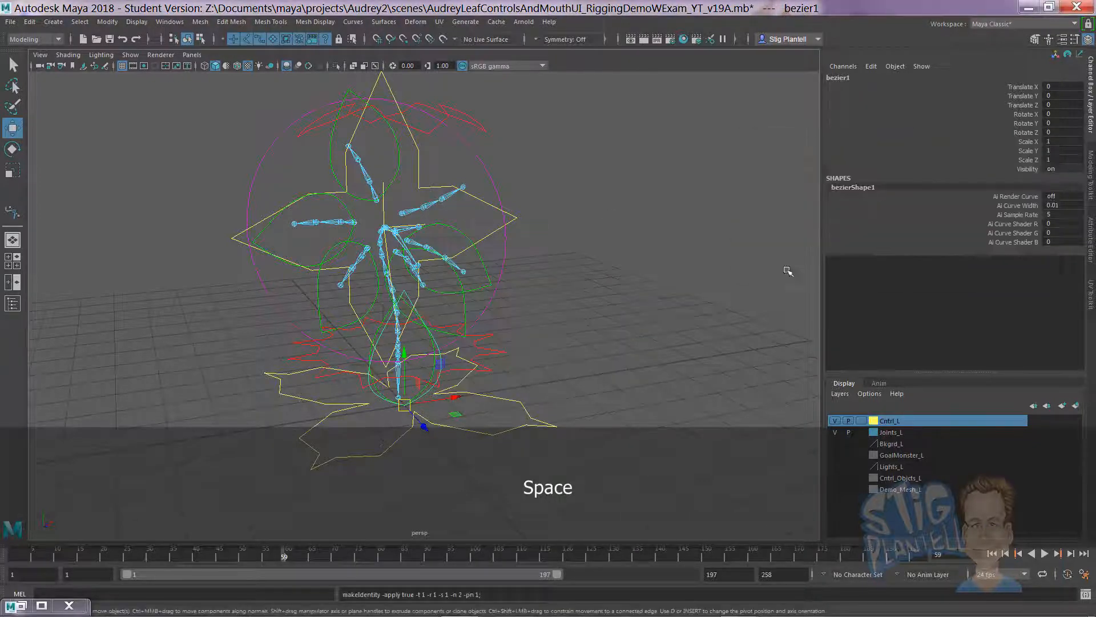
Step: Delete the newly drawn leaf curve and select the existing leaf control curve Lf_Cntrl_Crv_06 at the rig's base
{"action": "key", "text": "Delete"}
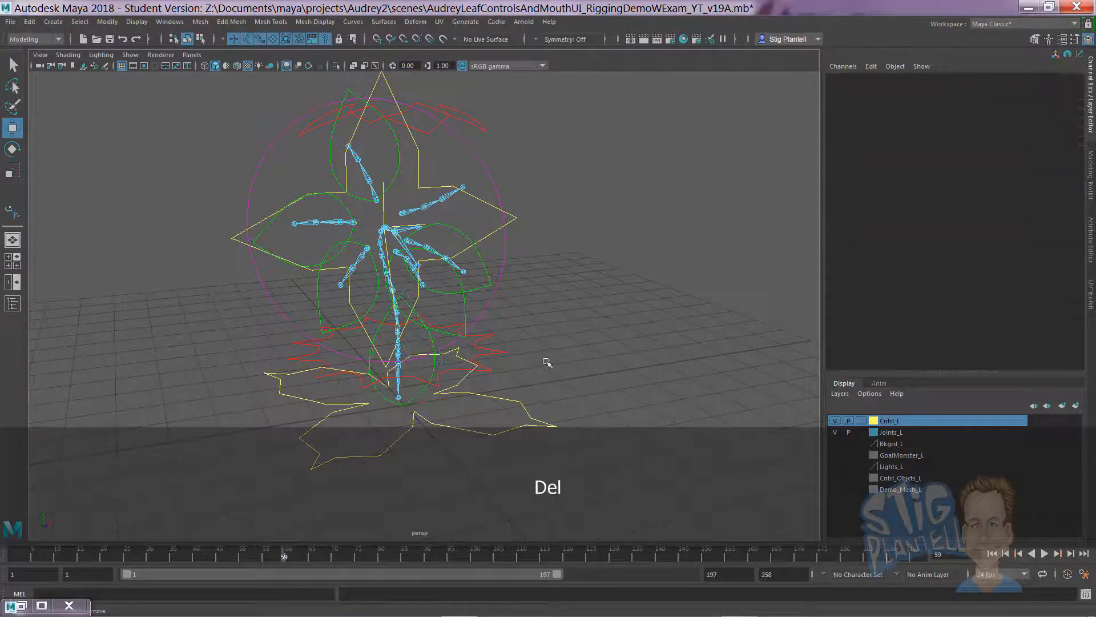
{"action": "left_click", "coordinate": [429, 331]}
{"action": "left_click_drag", "start_coordinate": [428, 331], "coordinate": [431, 186], "text": "alt"}
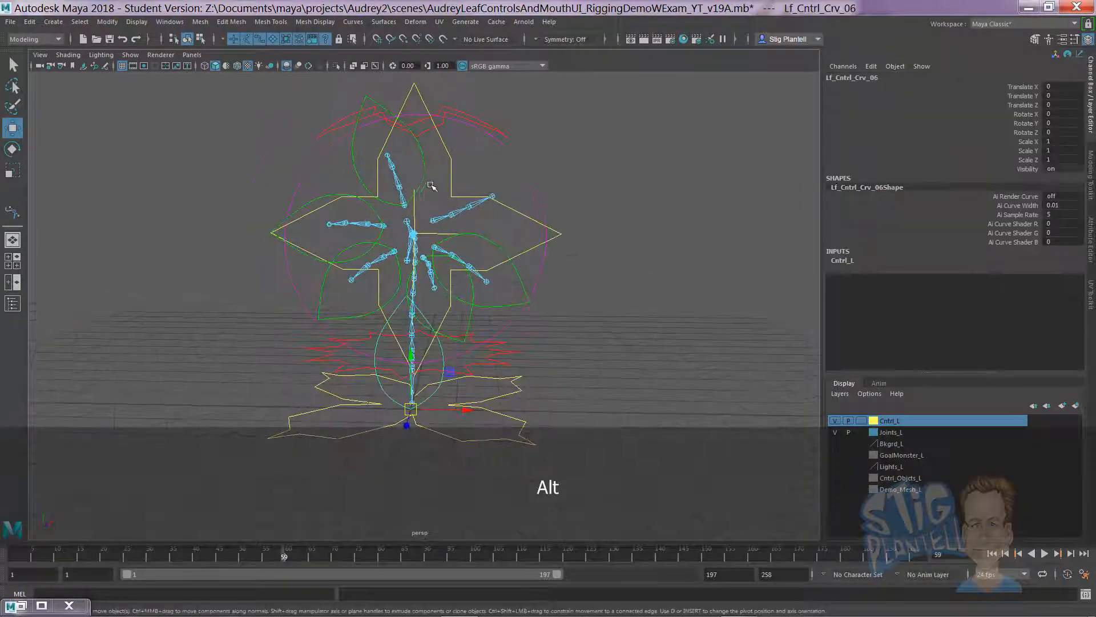
{"action": "right_click_drag", "start_coordinate": [474, 269], "coordinate": [571, 325], "text": "alt"}
{"action": "left_click_drag", "start_coordinate": [564, 330], "coordinate": [624, 353], "text": "alt"}
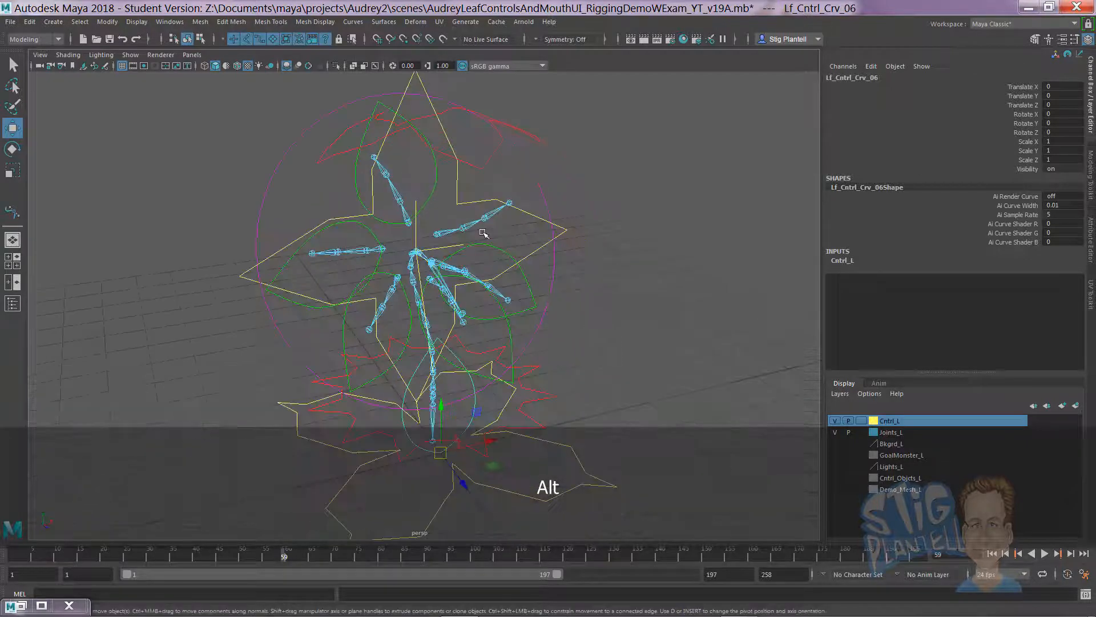
Step: Open the Parent options for Lf_Cntrl_Crv_06 and reset their settings
{"action": "key", "text": "space"}
{"action": "left_click", "coordinate": [373, 189]}
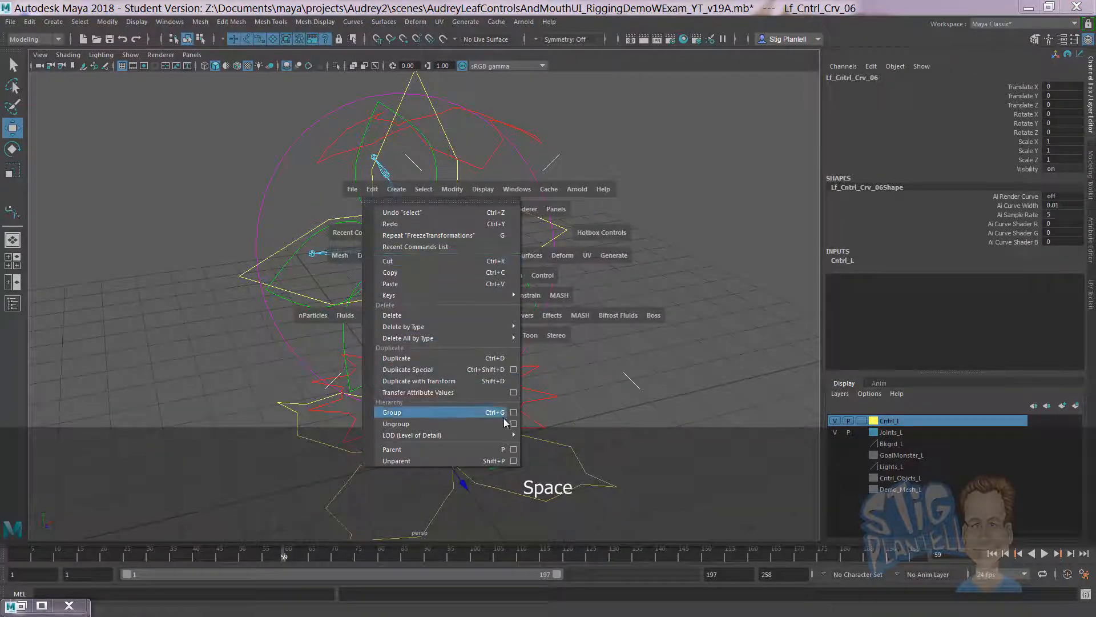
{"action": "left_click", "coordinate": [514, 449]}
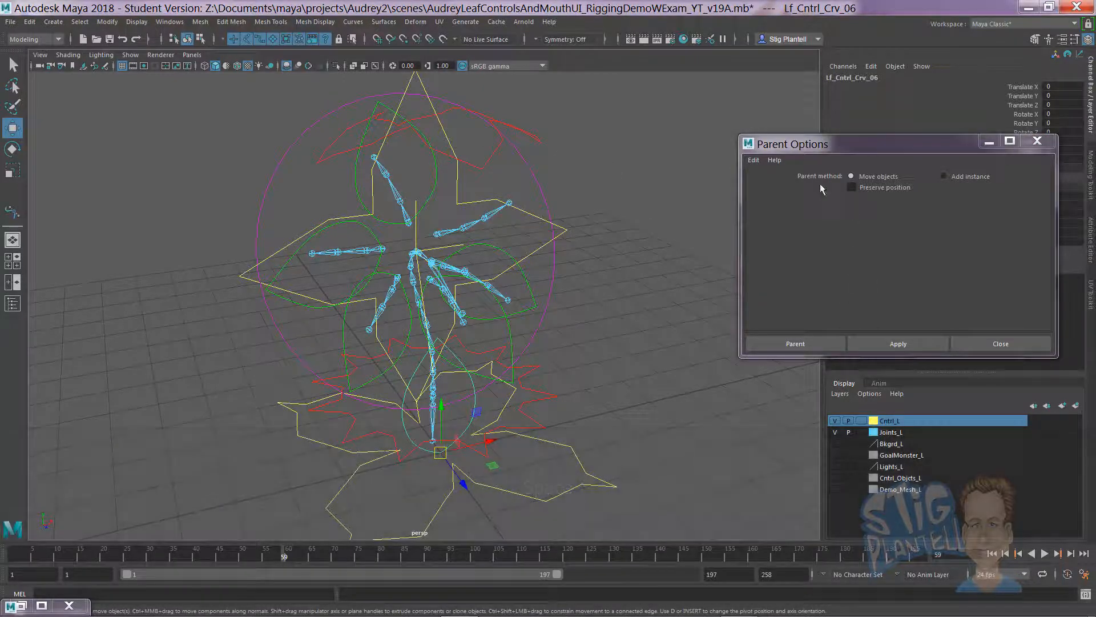
{"action": "left_click", "coordinate": [757, 160]}
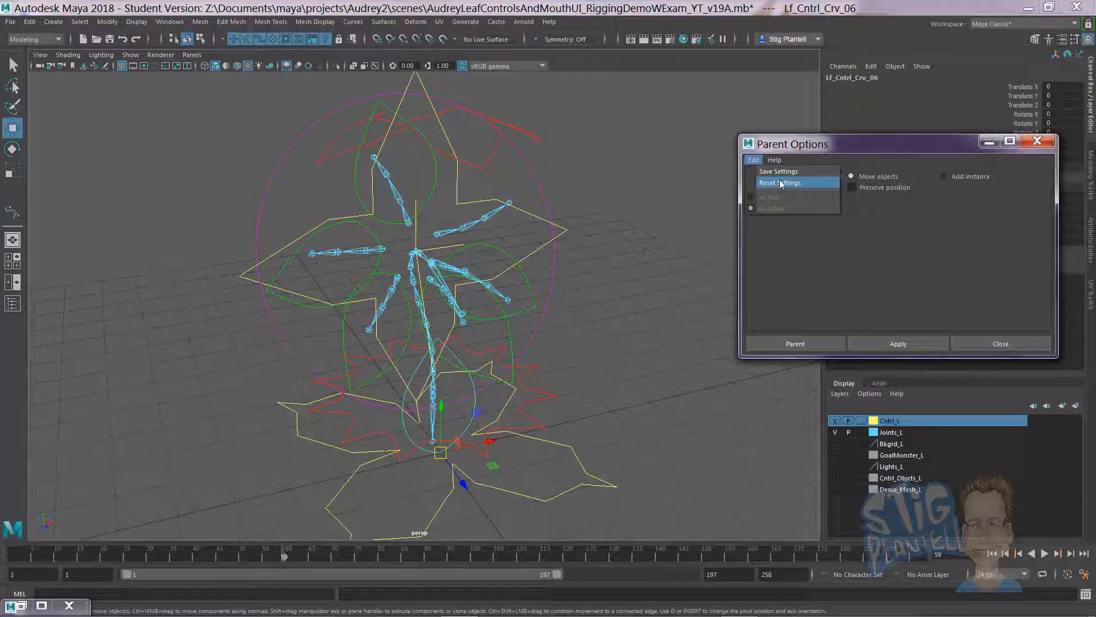
{"action": "left_click", "coordinate": [782, 183]}
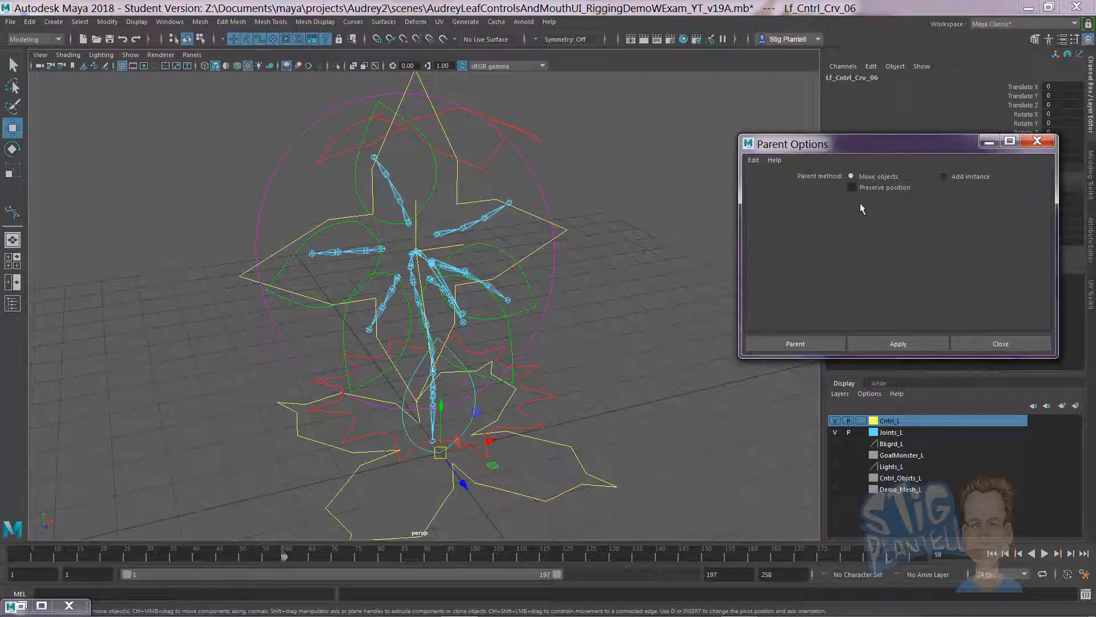
Step: Try to parent Lf_Cntrl_Crv_06 to the Leaf_06 root joint with the Move objects method, and undo the parenting
{"action": "middle_click_drag", "start_coordinate": [540, 316], "coordinate": [521, 303], "text": "alt"}
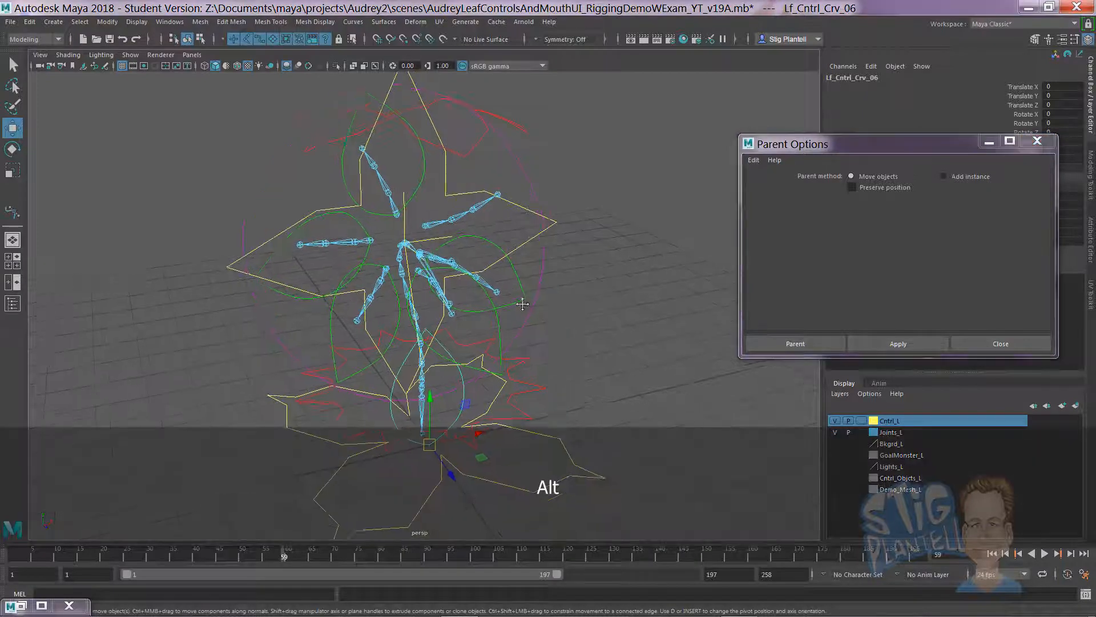
{"action": "right_click_drag", "start_coordinate": [522, 303], "coordinate": [612, 338], "text": "alt"}
{"action": "left_click", "coordinate": [606, 339]}
{"action": "left_click", "coordinate": [398, 372]}
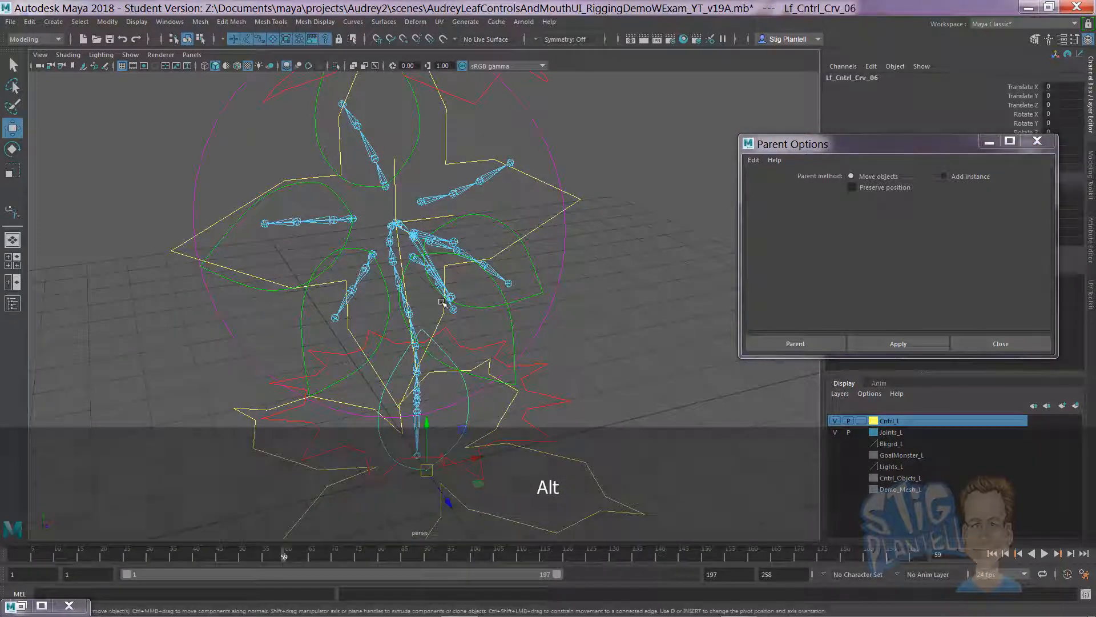
{"action": "left_click_drag", "start_coordinate": [443, 295], "coordinate": [627, 307], "text": "alt"}
{"action": "right_click_drag", "start_coordinate": [627, 307], "coordinate": [657, 317], "text": "alt"}
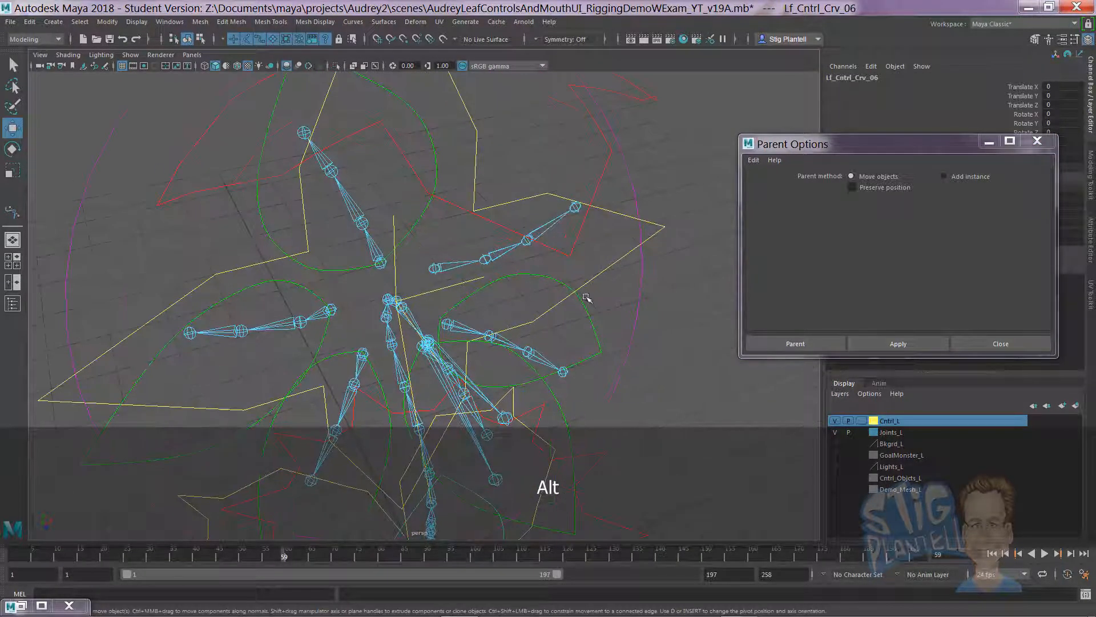
{"action": "left_click", "coordinate": [449, 263], "text": "shift"}
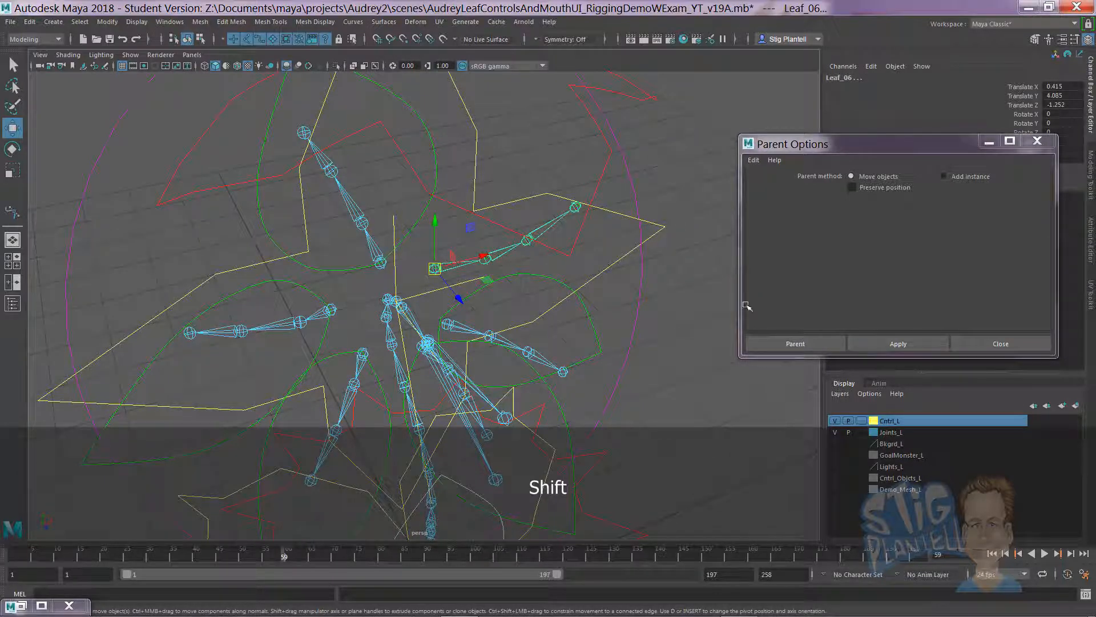
{"action": "left_click", "coordinate": [898, 344]}
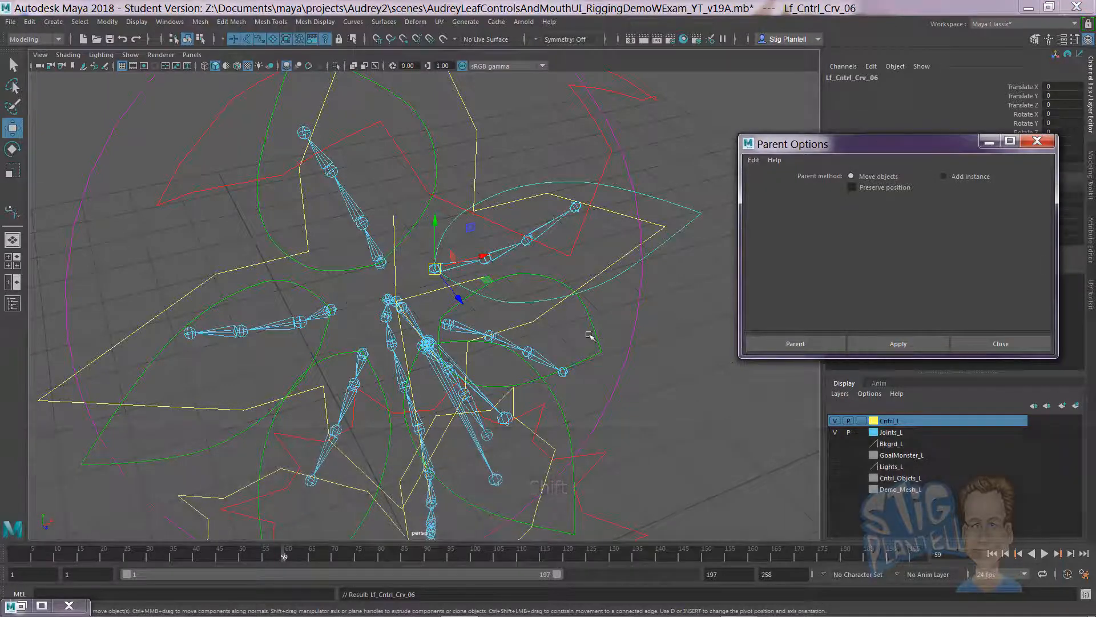
{"action": "left_click_drag", "start_coordinate": [590, 335], "coordinate": [501, 251], "text": "alt"}
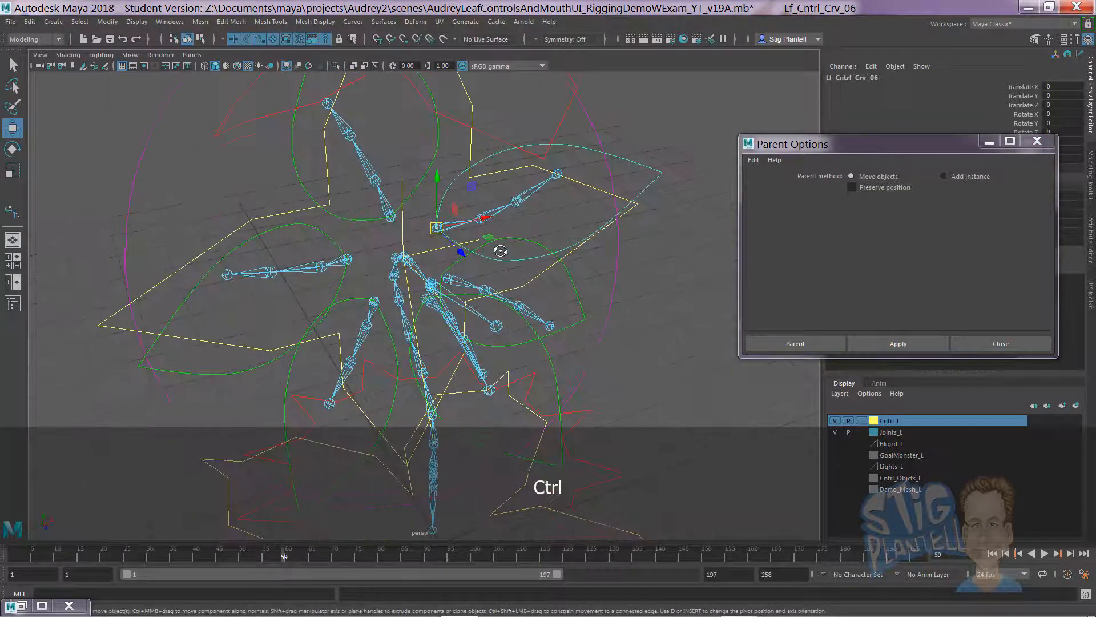
{"action": "key", "text": "ctrl+z"}
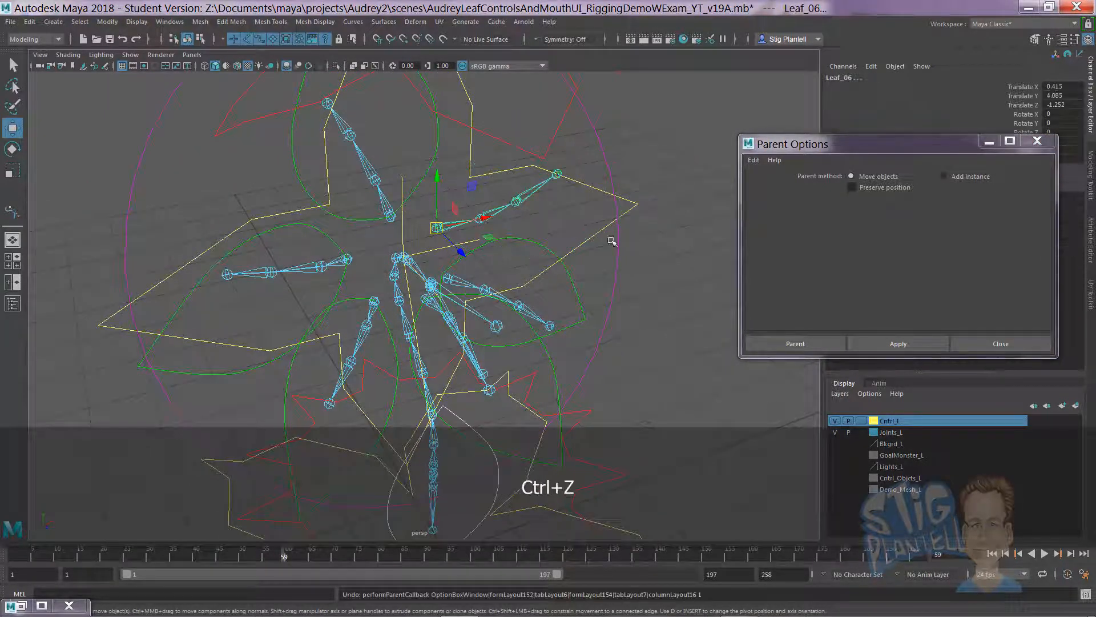
{"action": "left_click", "coordinate": [1037, 140]}
Step: Parent the leaf curve Lf_Cntrl_Crv_06 to the root joint Leaf_06
{"action": "left_click_drag", "start_coordinate": [631, 320], "coordinate": [540, 383], "text": "alt"}
{"action": "left_click", "coordinate": [511, 418]}
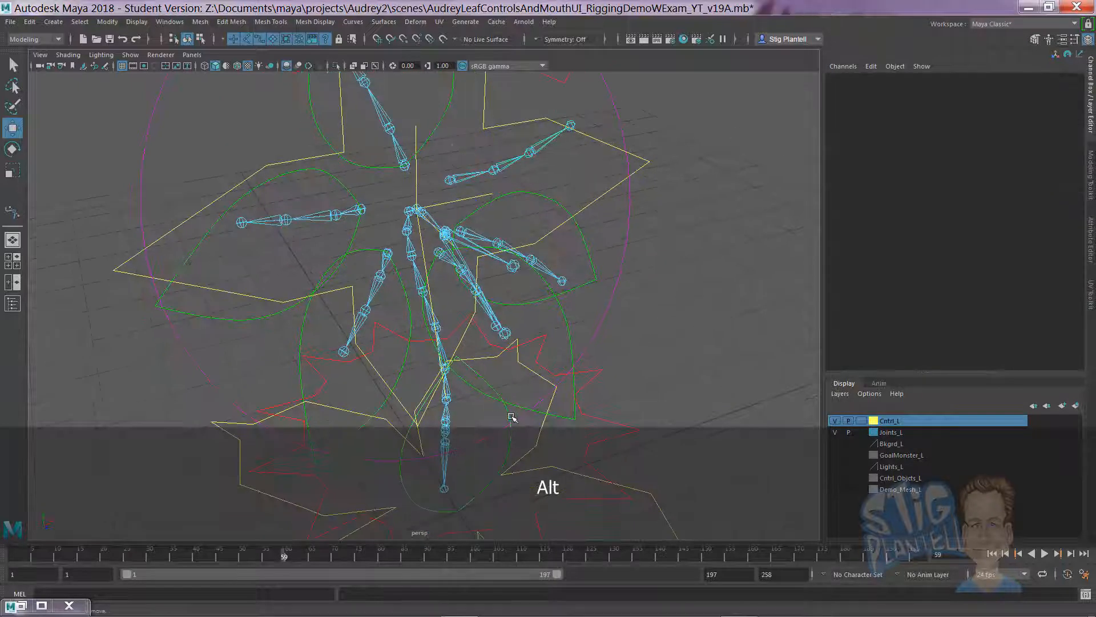
{"action": "left_click", "coordinate": [508, 415]}
{"action": "left_click", "coordinate": [460, 176], "text": "shift"}
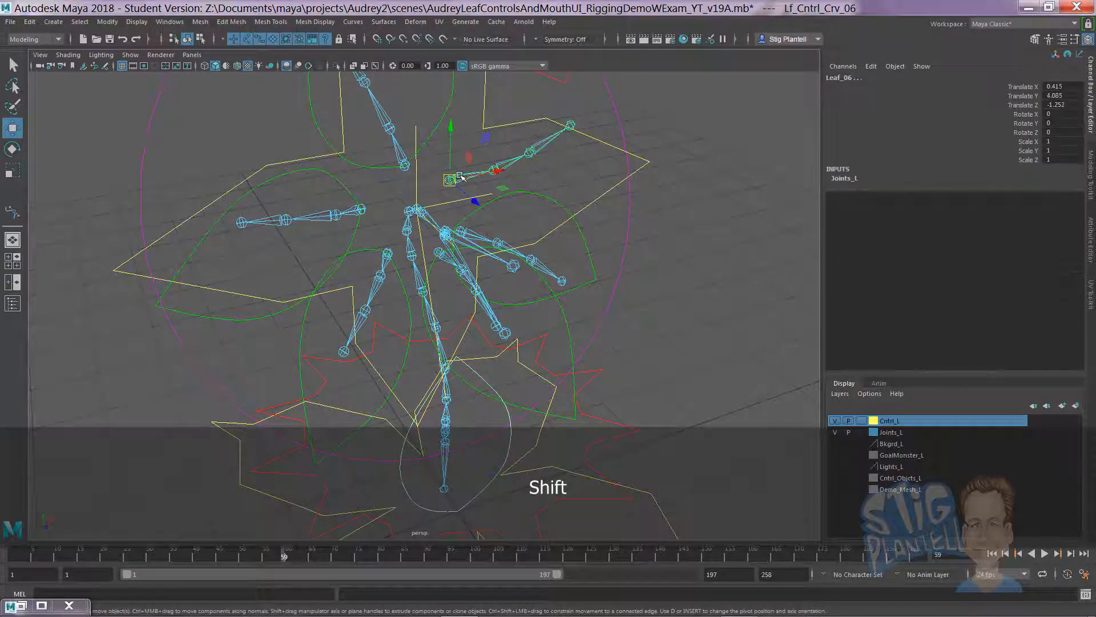
{"action": "key", "text": "p"}
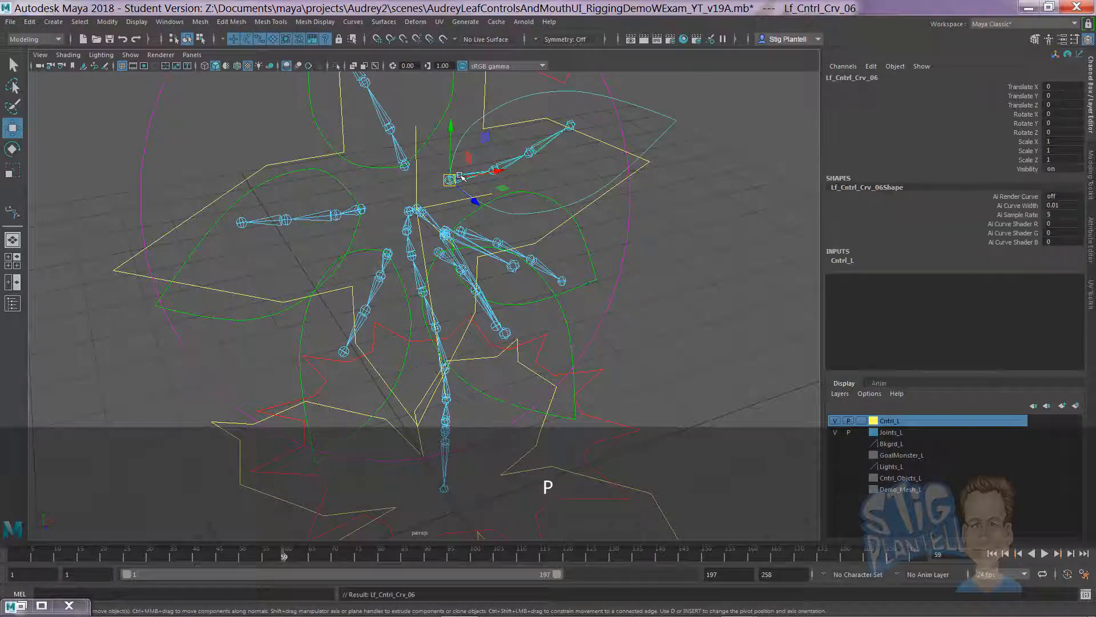
Step: Open the Outliner, expand the Leaf_06 joint and select the child curve Lf_Cntrl_Crv_06
{"action": "left_click", "coordinate": [696, 217]}
{"action": "left_click_drag", "start_coordinate": [696, 218], "coordinate": [528, 225], "text": "alt"}
{"action": "middle_click_drag", "start_coordinate": [529, 225], "coordinate": [512, 294], "text": "alt"}
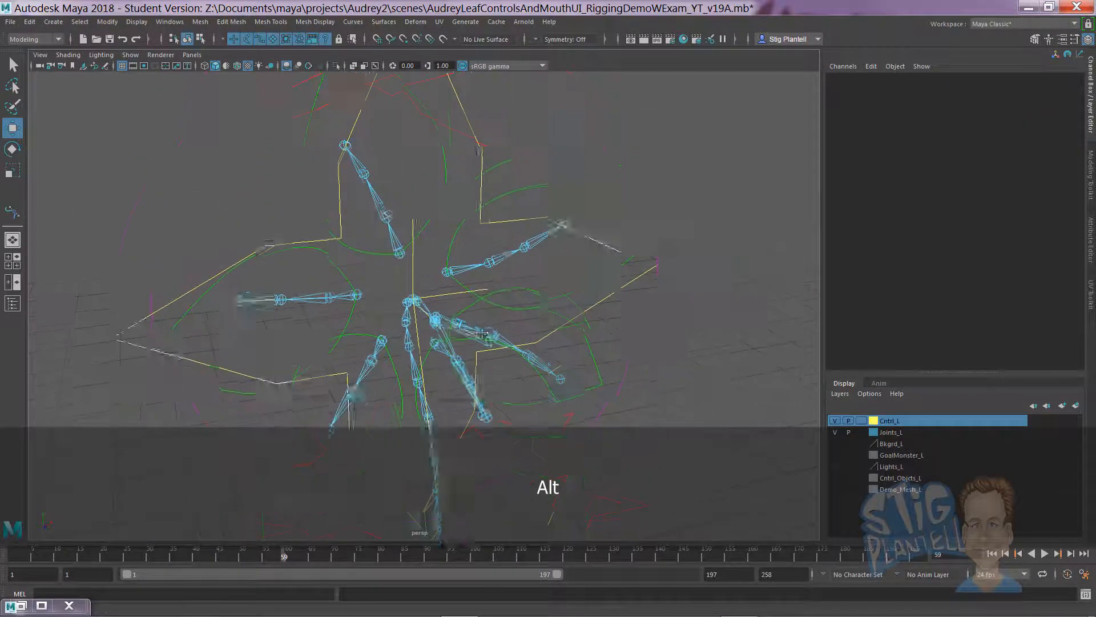
{"action": "right_click_drag", "start_coordinate": [428, 281], "coordinate": [501, 288], "text": "alt"}
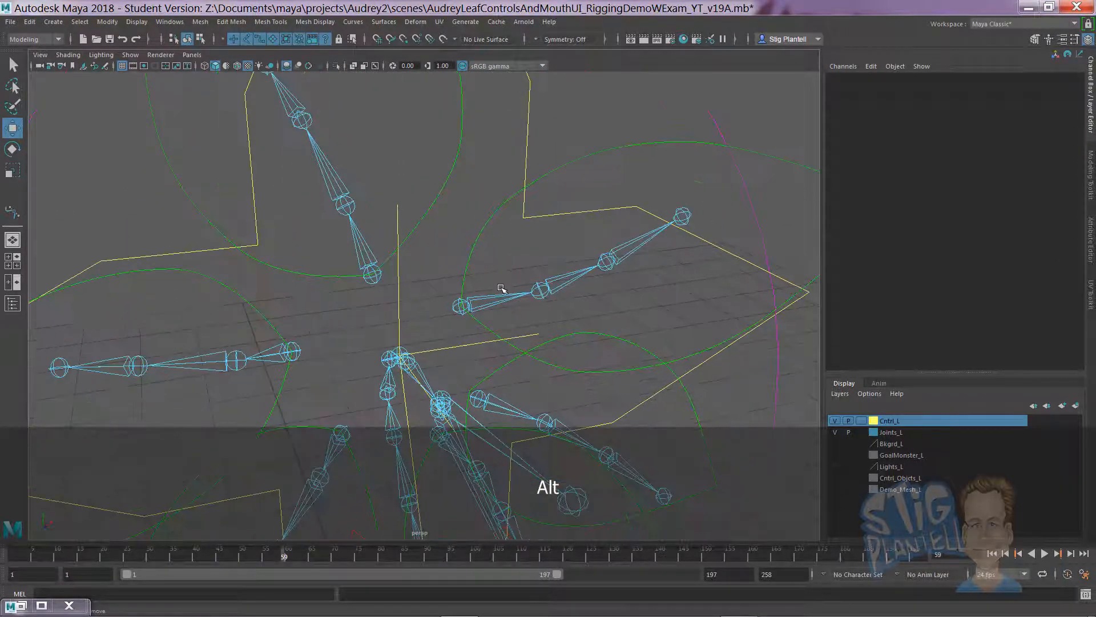
{"action": "left_click_drag", "start_coordinate": [508, 280], "coordinate": [482, 245], "text": "alt"}
{"action": "middle_click_drag", "start_coordinate": [482, 245], "coordinate": [470, 269], "text": "alt"}
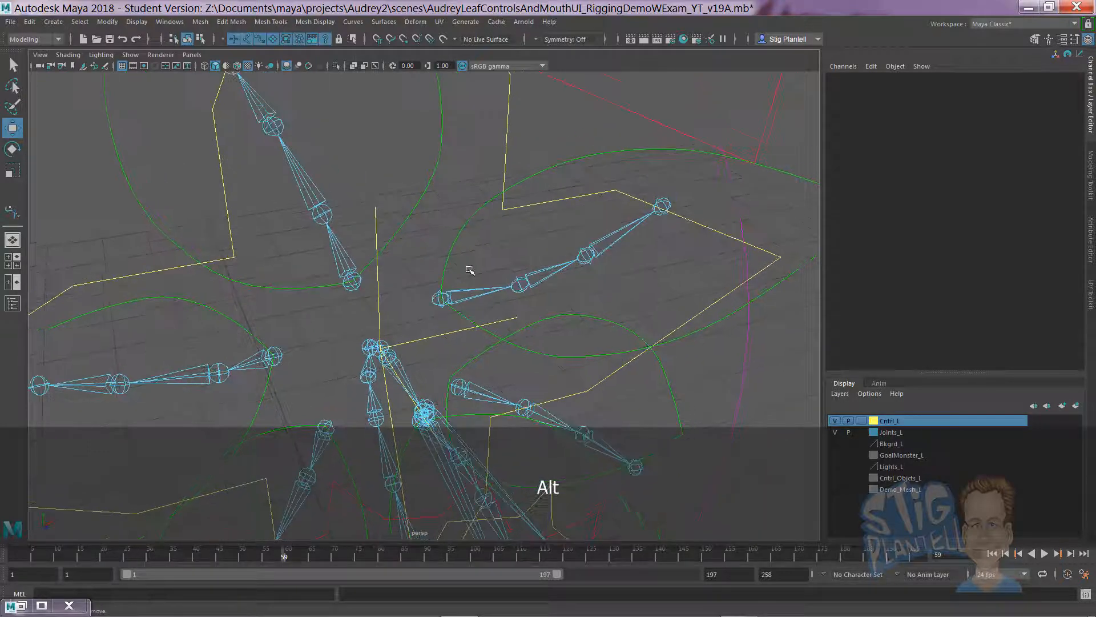
{"action": "left_click", "coordinate": [440, 231]}
{"action": "left_click", "coordinate": [7, 306]}
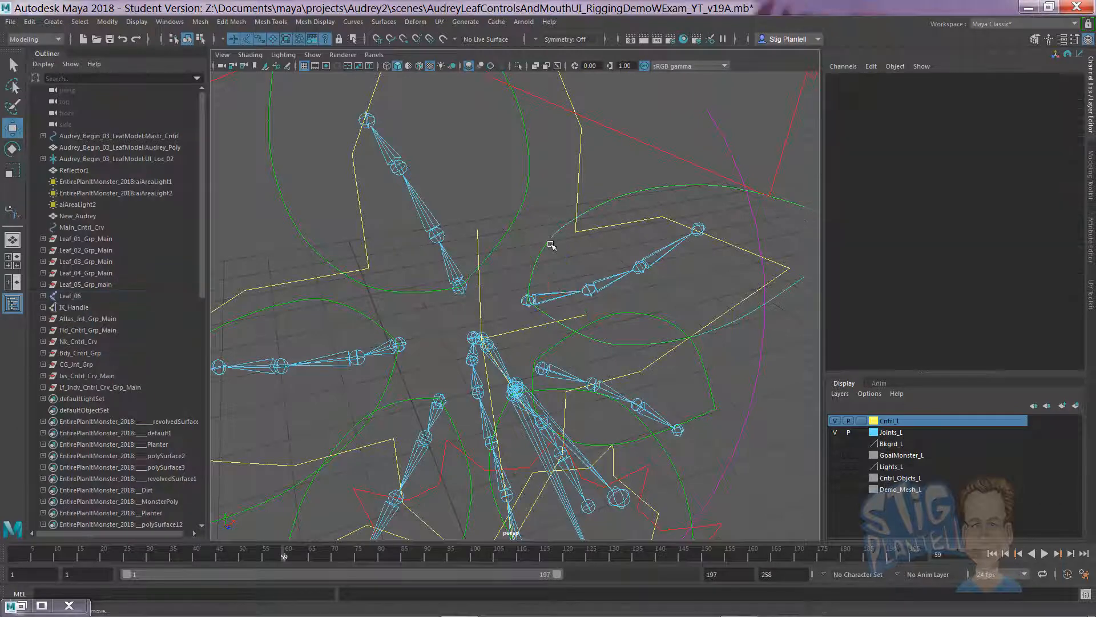
{"action": "left_click", "coordinate": [43, 295]}
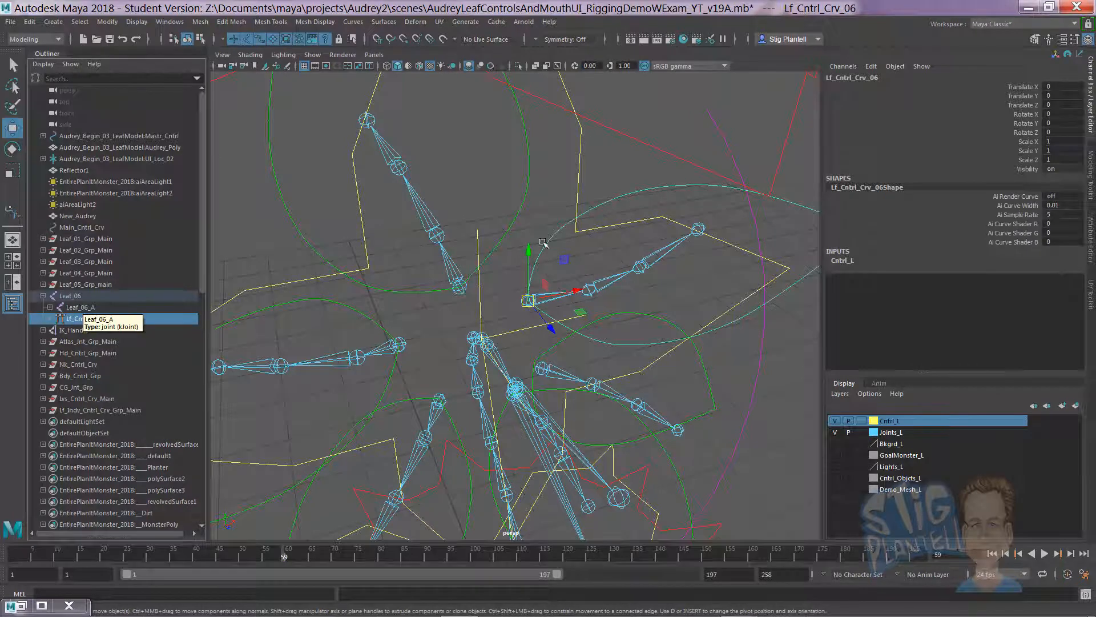
Step: Group Lf_Cntrl_Crv_06 by itself under the Leaf_06 joint and name the group Lf_Cntrl_Crv_06_Grp
{"action": "double_click", "coordinate": [86, 317]}
{"action": "key", "text": "ctrl+c"}
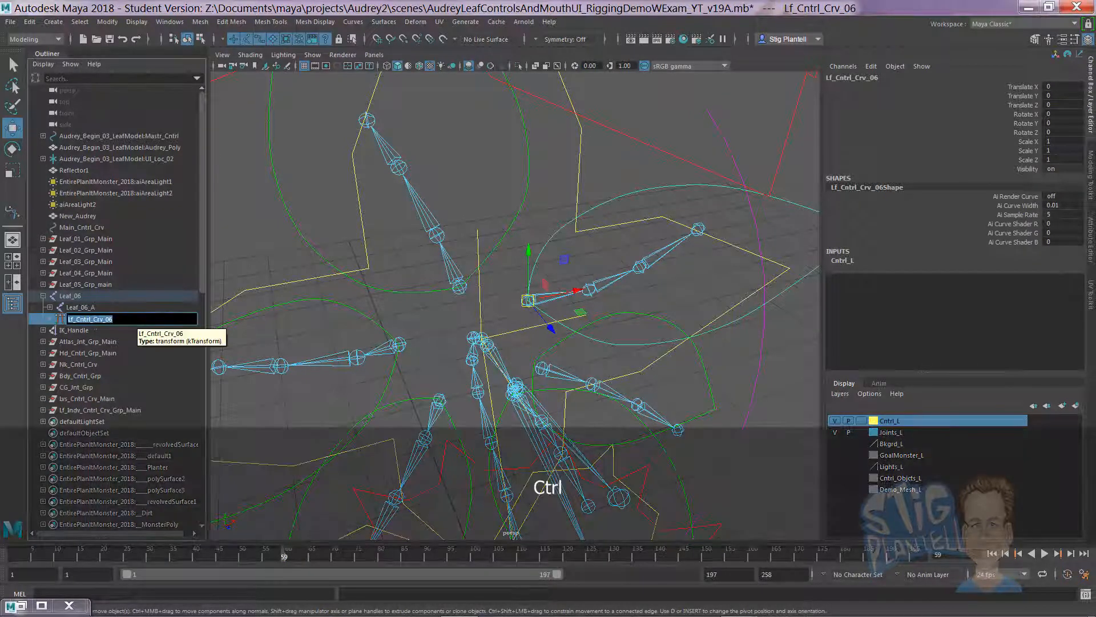
{"action": "key", "text": "Return"}
{"action": "key", "text": "ctrl+g"}
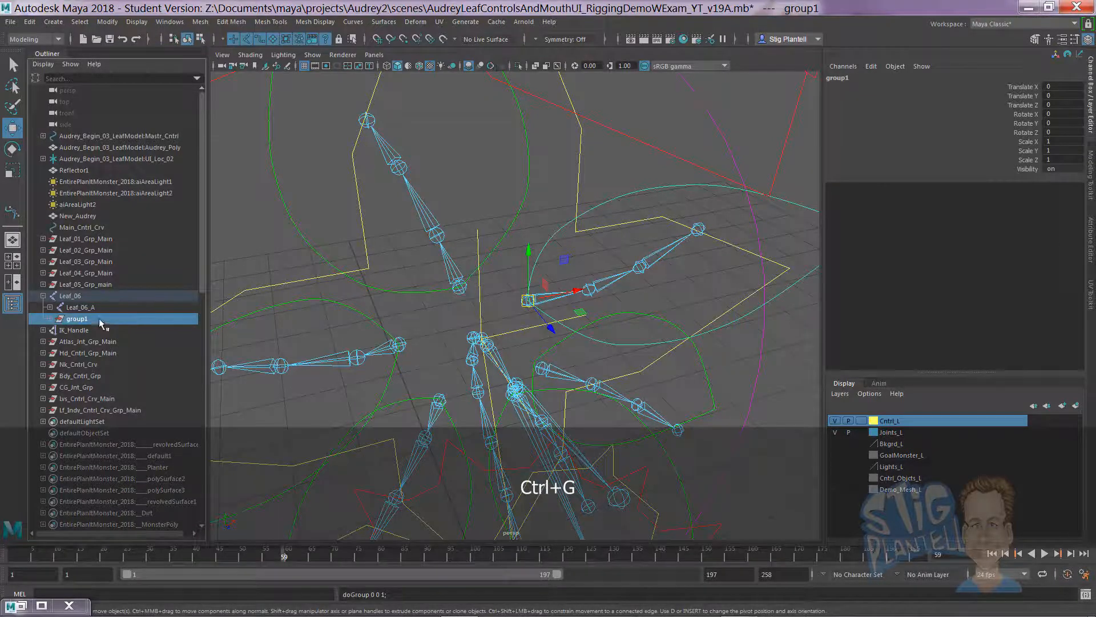
{"action": "double_click", "coordinate": [103, 318]}
{"action": "key", "text": "ctrl+v"}
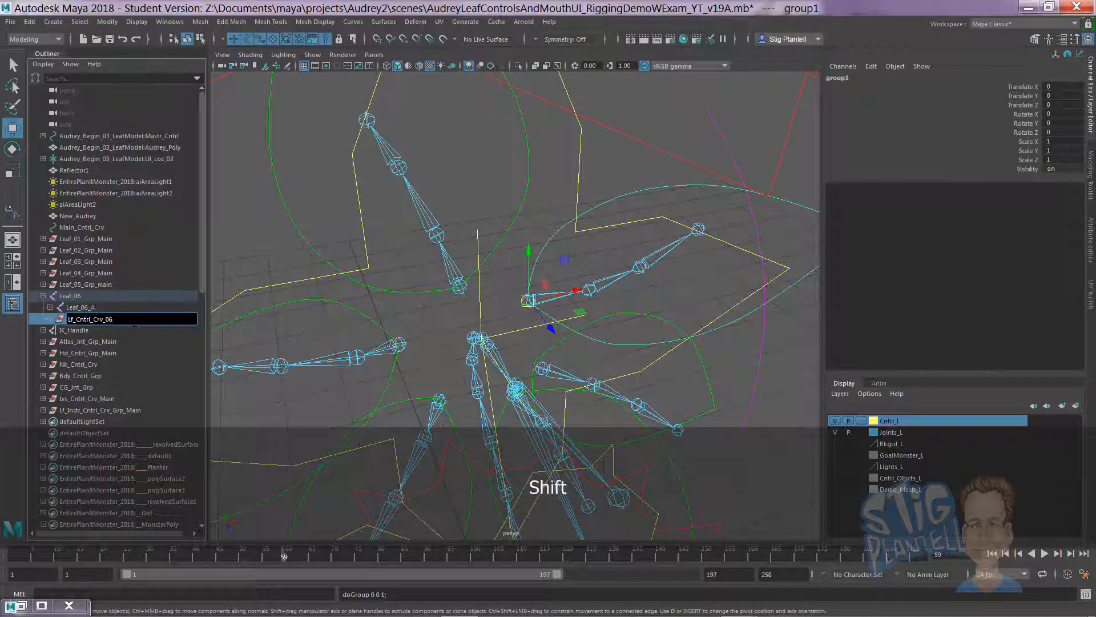
{"action": "type", "text": "_Grp"}
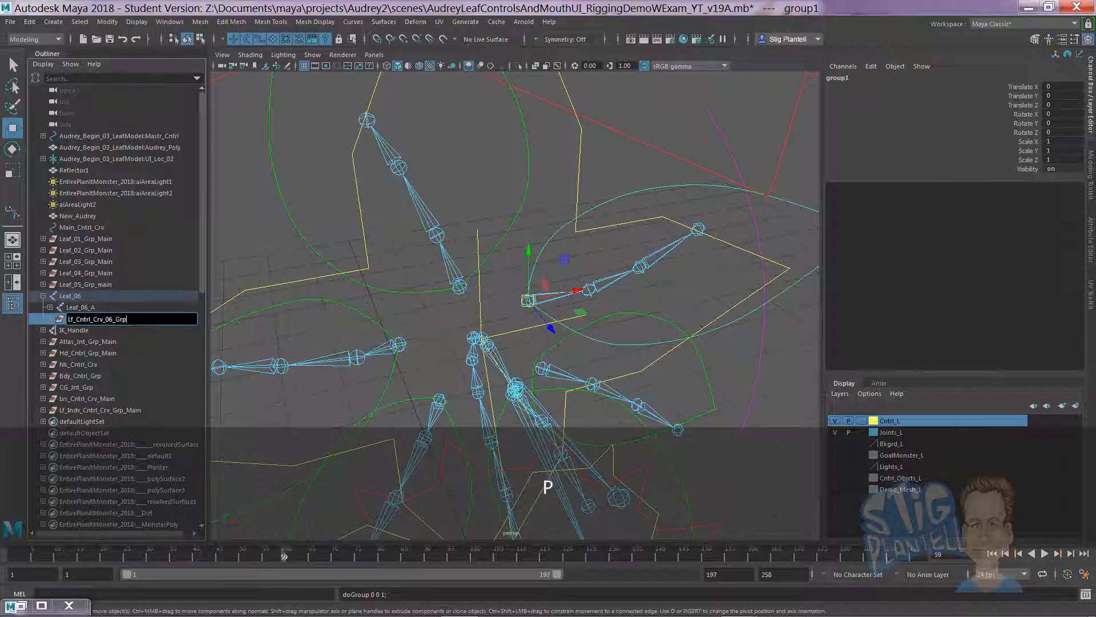
{"action": "key", "text": "Return"}
Step: Split the Outliner into two stacked panes and reveal Lf_Cntrl_Crv_06 beneath its group
{"action": "left_click_drag", "start_coordinate": [268, 290], "coordinate": [343, 297], "text": "alt"}
{"action": "left_click_drag", "start_coordinate": [140, 536], "coordinate": [134, 349]}
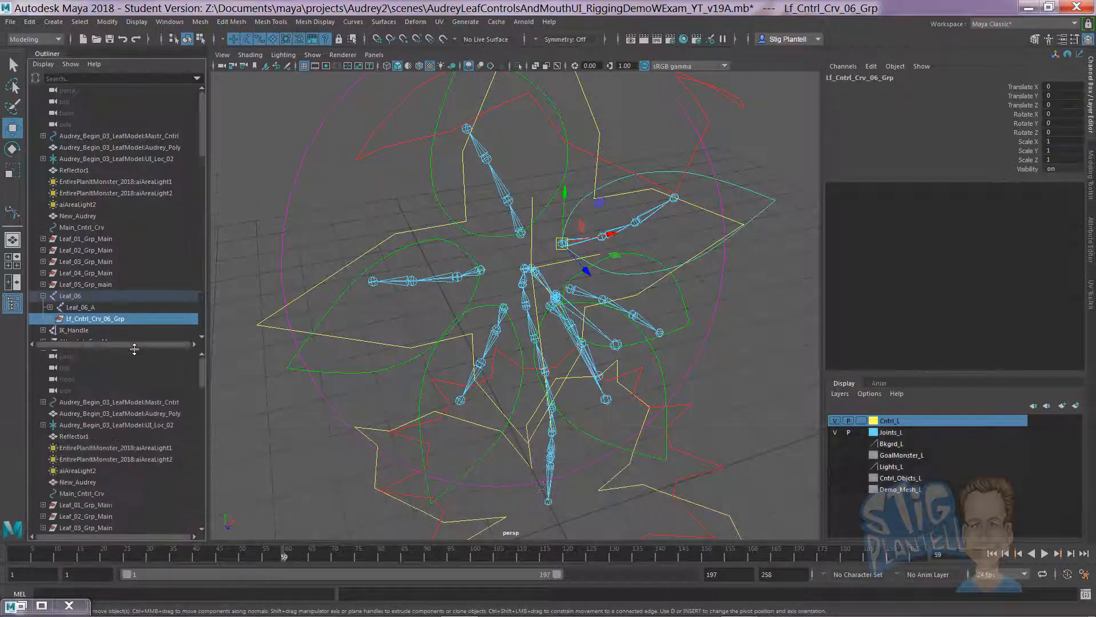
{"action": "left_click", "coordinate": [590, 238]}
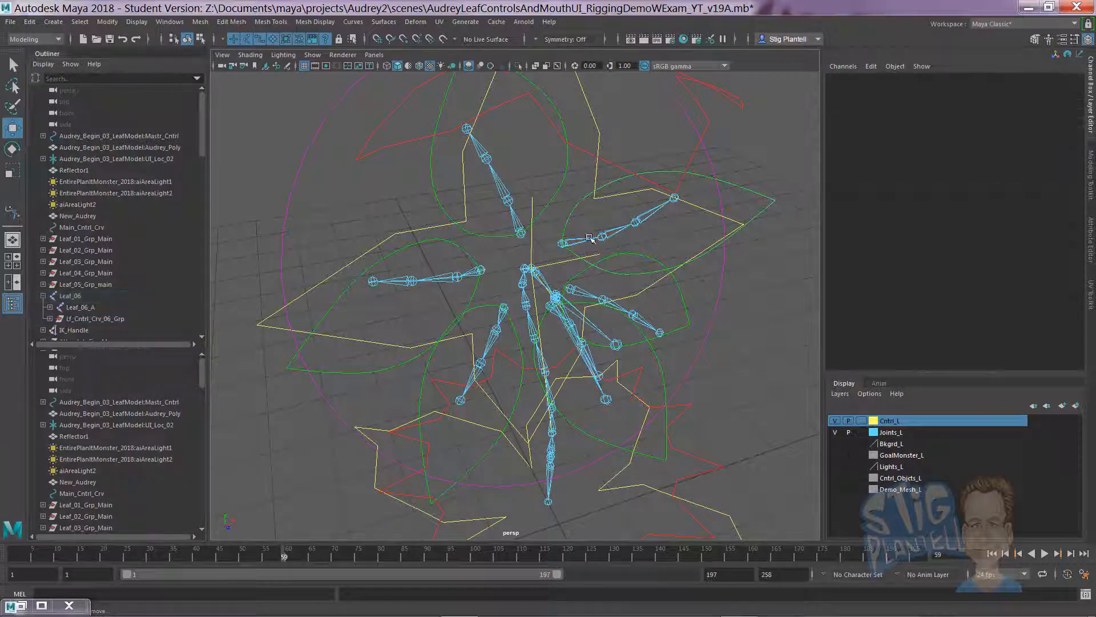
{"action": "left_click", "coordinate": [575, 211]}
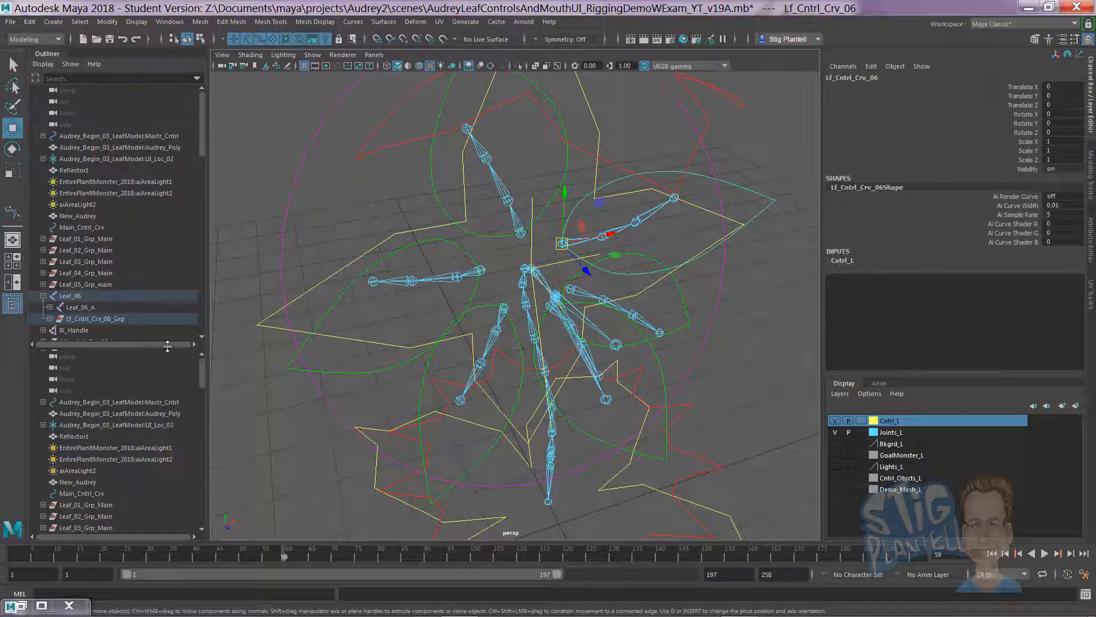
{"action": "key", "text": "f"}
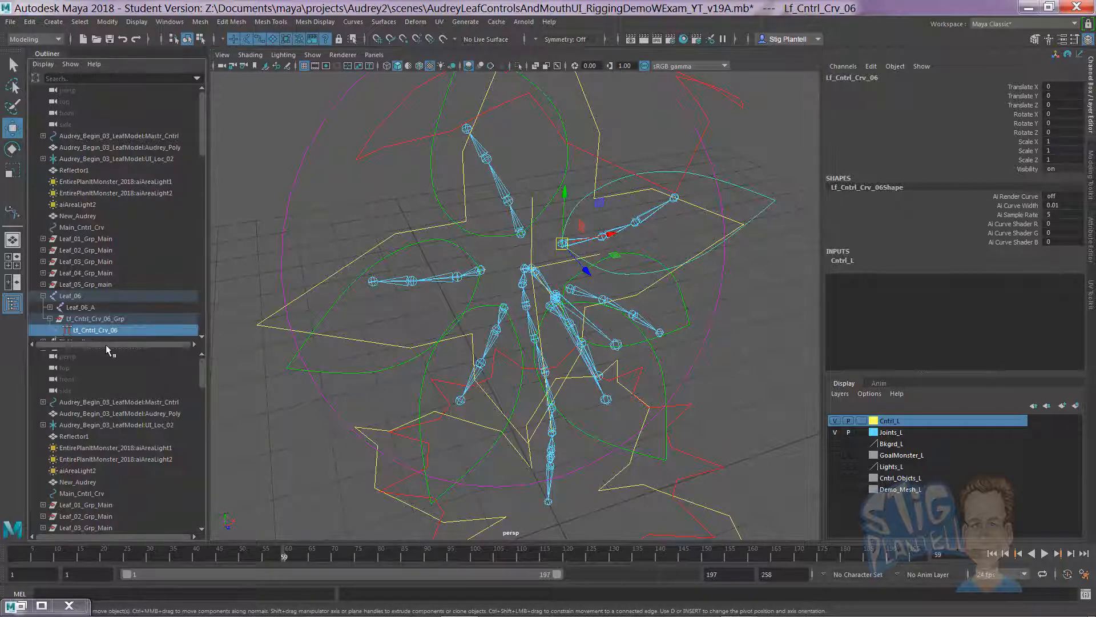
{"action": "left_click_drag", "start_coordinate": [106, 347], "coordinate": [107, 375]}
Step: Move Lf_Cntrl_Crv_06_Grp out of the Leaf_06 hierarchy to the scene's top level and check the transform values of the group and its curve
{"action": "left_click", "coordinate": [108, 319]}
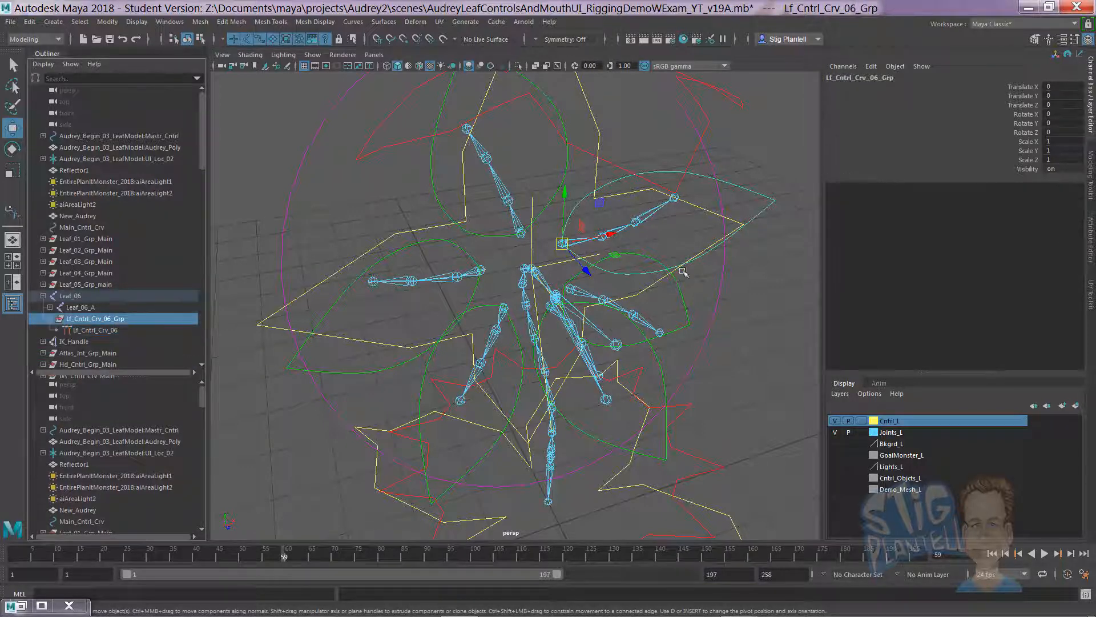
{"action": "left_click_drag", "start_coordinate": [559, 322], "coordinate": [478, 337], "text": "alt"}
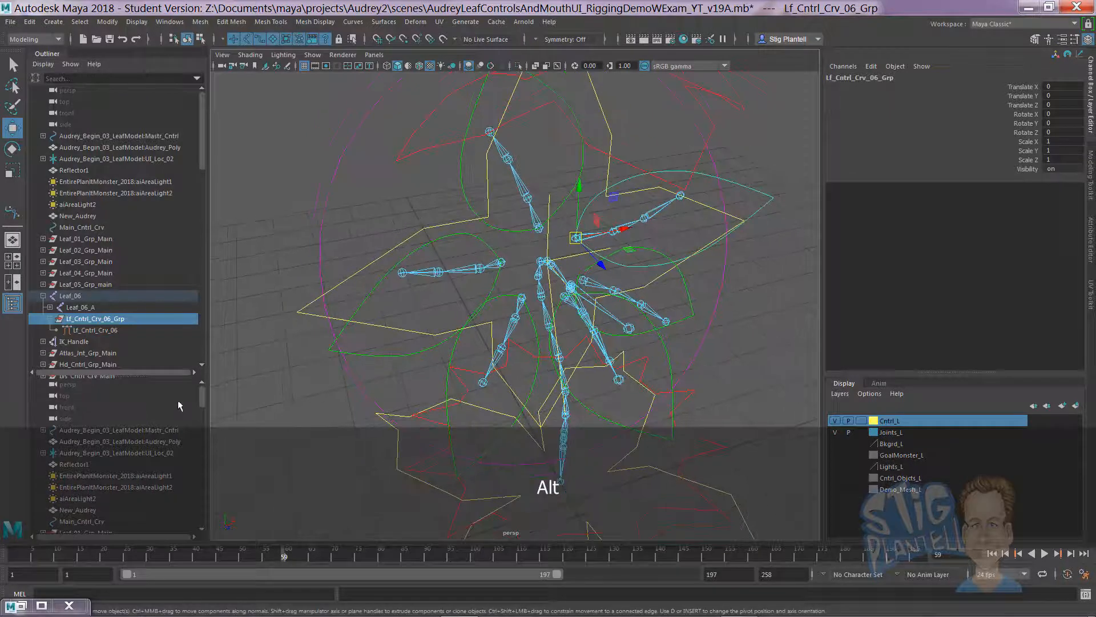
{"action": "middle_click_drag", "start_coordinate": [87, 320], "coordinate": [84, 397]}
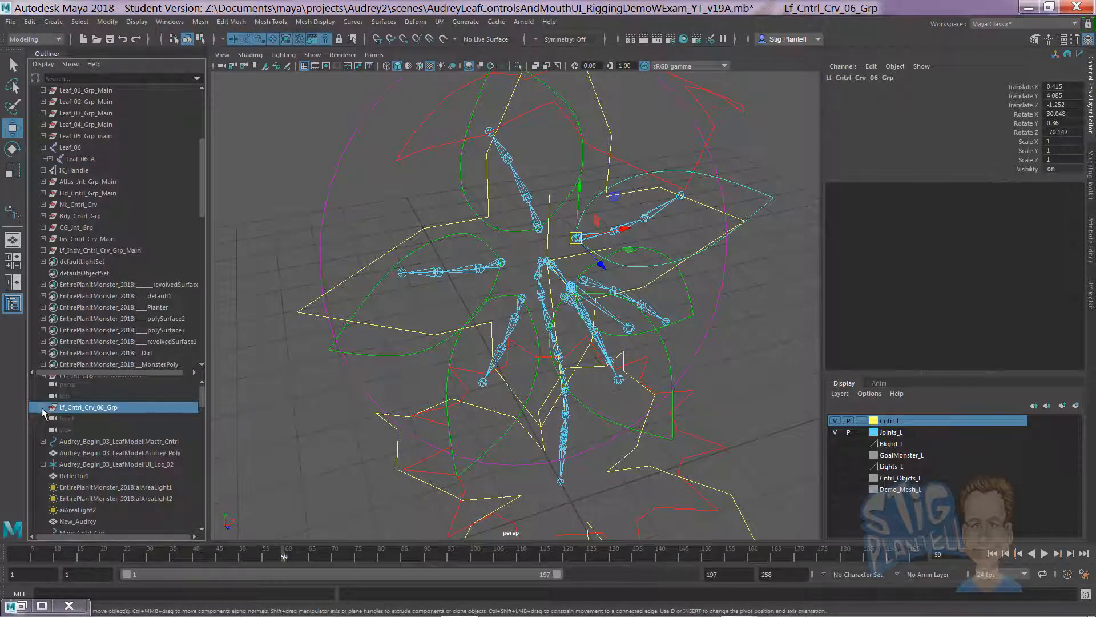
{"action": "left_click", "coordinate": [44, 407]}
{"action": "left_click", "coordinate": [84, 419]}
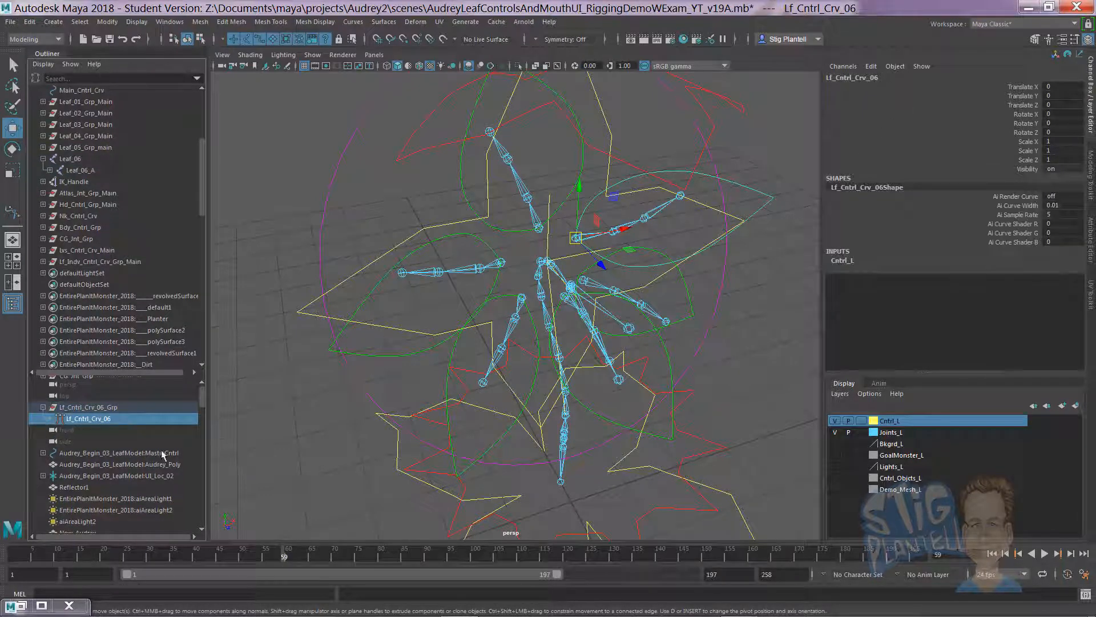
{"action": "left_click", "coordinate": [104, 407]}
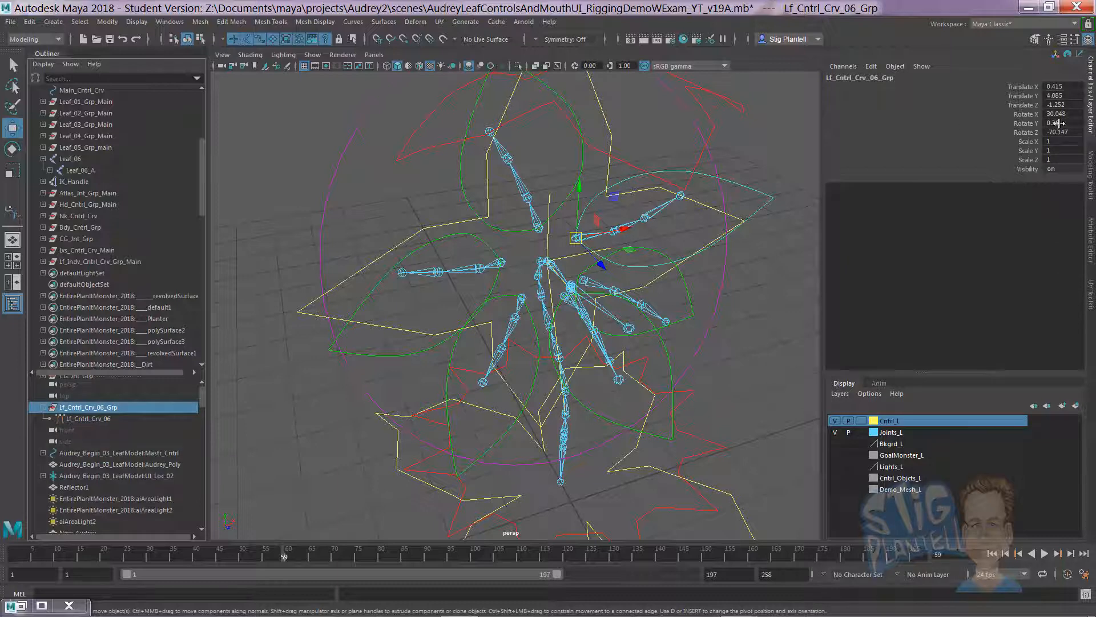
Step: Group Lf_Cntrl_Crv_06_Grp once more and name the new parent group Lf_Cntrl_Crv_06_Grp_Main
{"action": "double_click", "coordinate": [109, 407]}
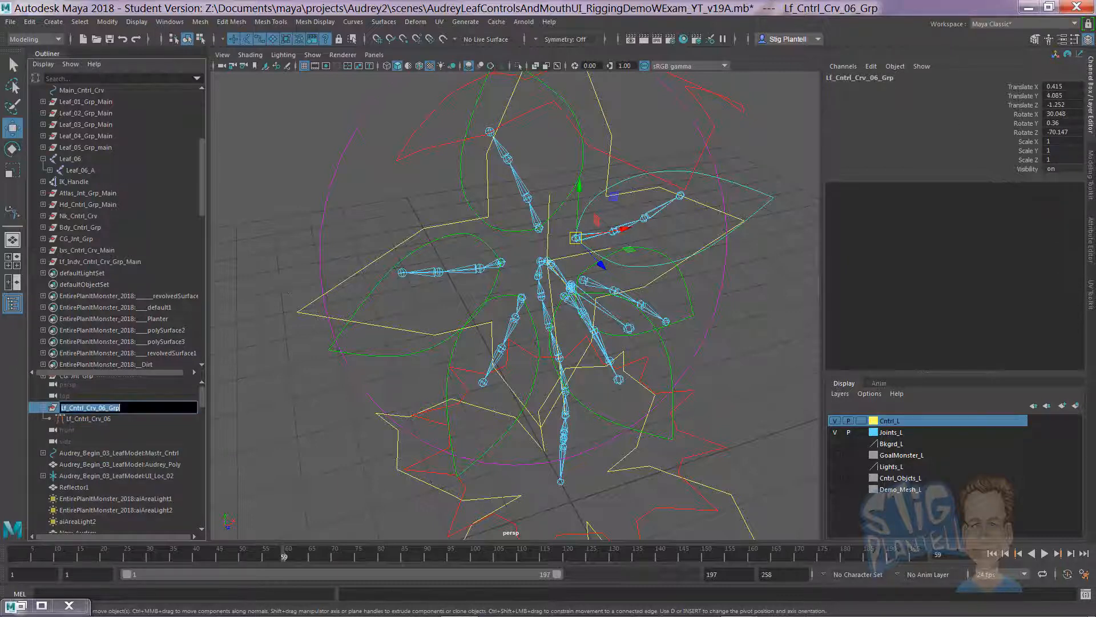
{"action": "key", "text": "ctrl+c"}
{"action": "key", "text": "Return"}
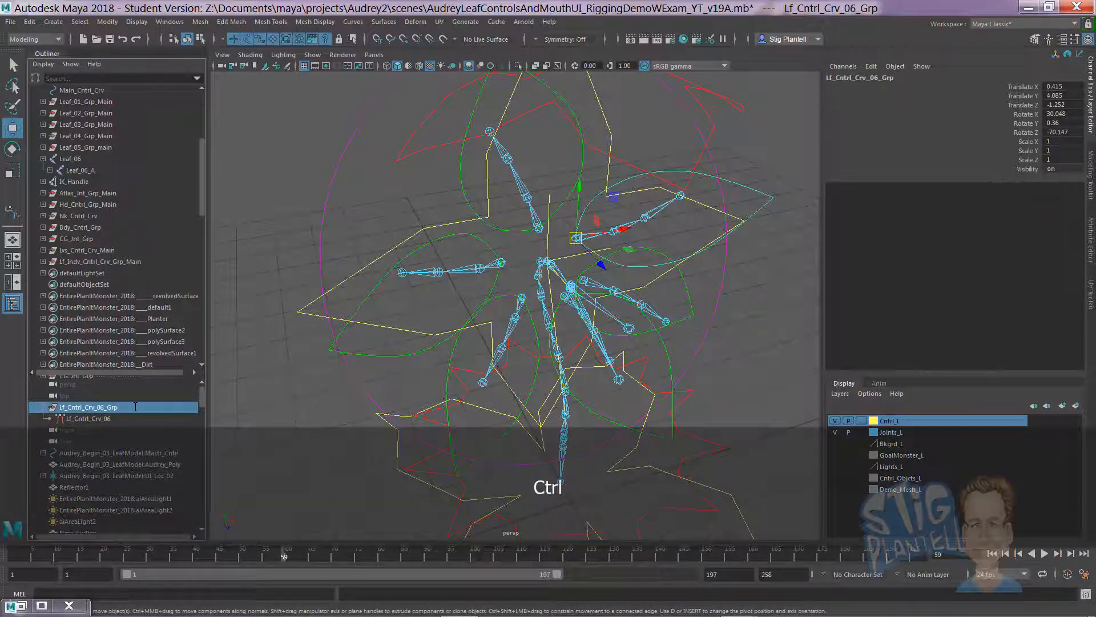
{"action": "key", "text": "ctrl+g"}
{"action": "double_click", "coordinate": [76, 251]}
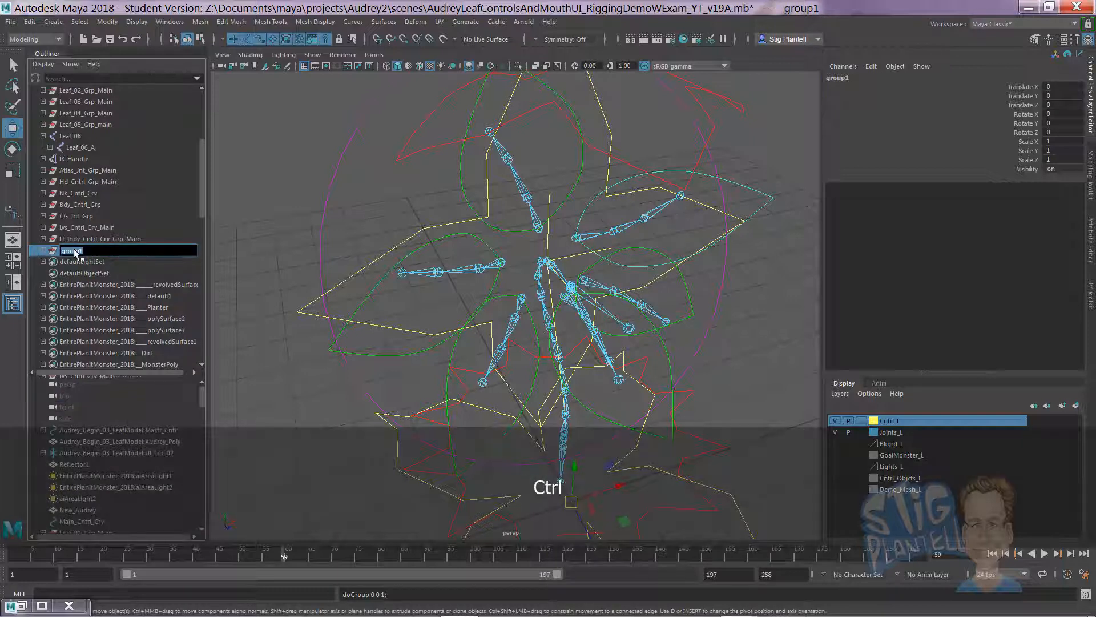
{"action": "key", "text": "ctrl+v"}
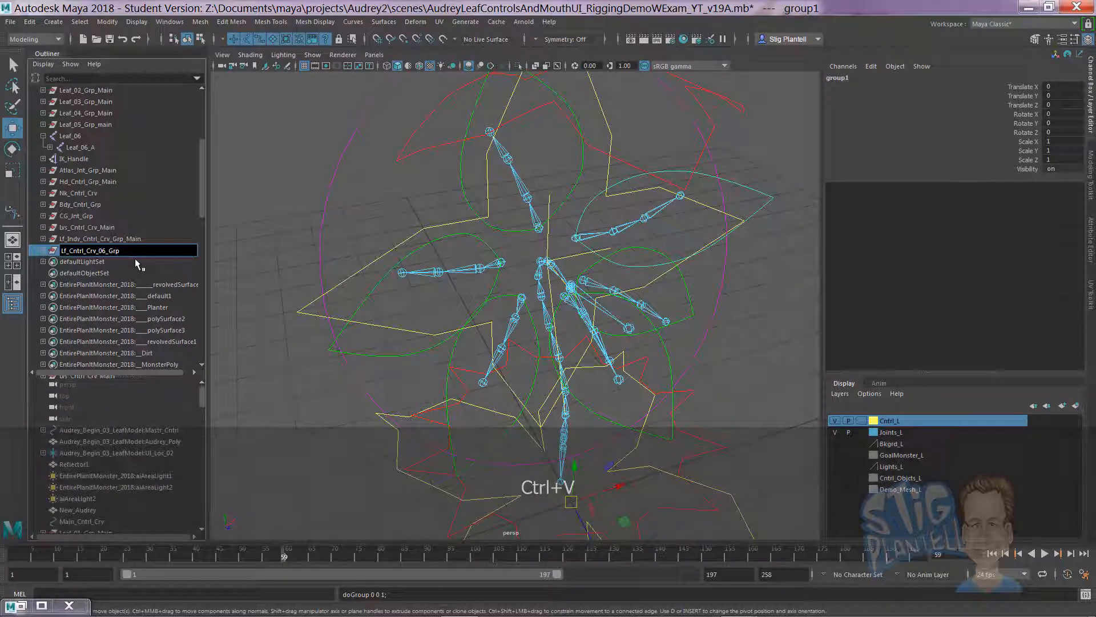
{"action": "type", "text": "_Main"}
{"action": "key", "text": "Return"}
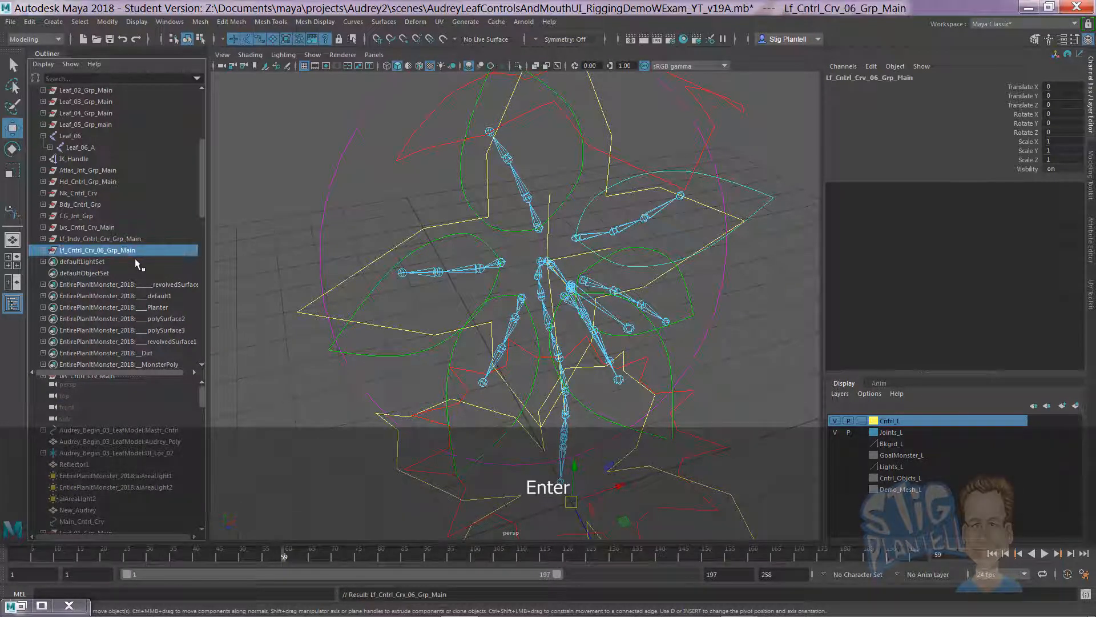
Step: Expand Lf_Cntrl_Crv_06_Grp_Main and snap its pivot to the Leaf_06 root joint
{"action": "left_click", "coordinate": [44, 250], "text": "shift"}
{"action": "left_click_drag", "start_coordinate": [575, 344], "coordinate": [544, 327], "text": "alt"}
{"action": "key", "text": "d"}
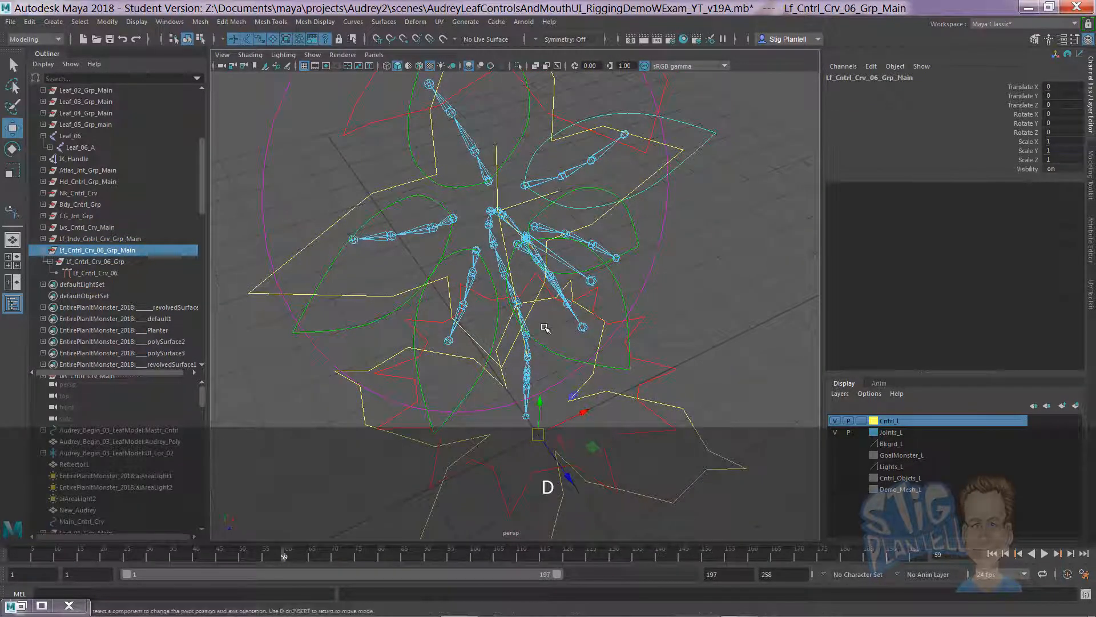
{"action": "key", "text": "v"}
{"action": "left_click_drag", "start_coordinate": [537, 434], "coordinate": [534, 181]}
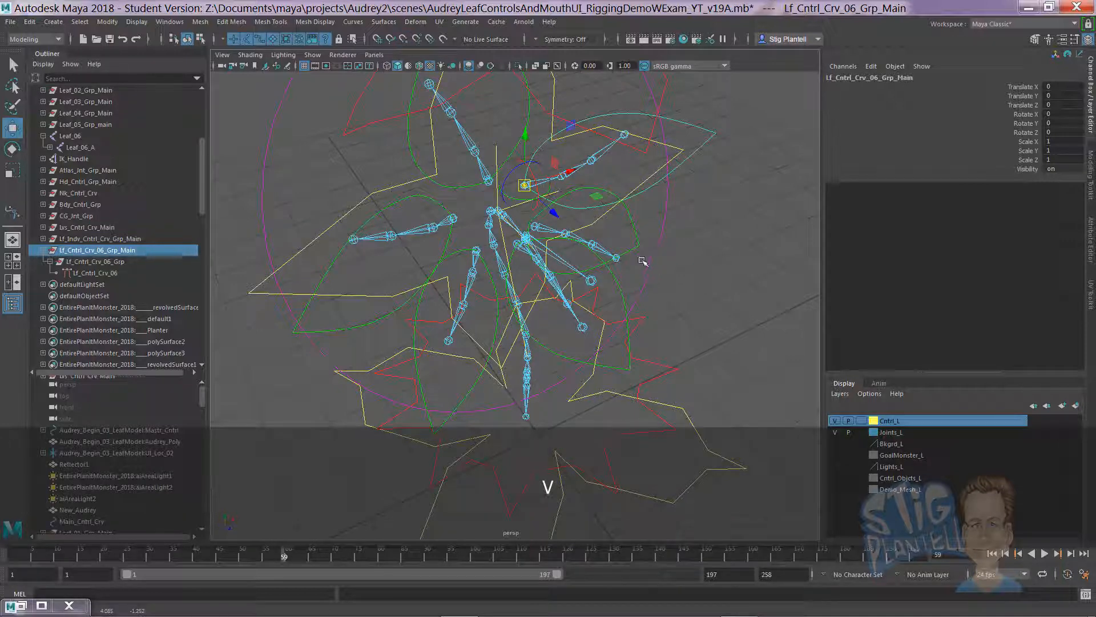
Step: Expand Lvs_Cntrl_Crv_Main and compare its pivot position with that of Lf_Cntrl_Crv_06_Grp_Main
{"action": "left_click_drag", "start_coordinate": [642, 261], "coordinate": [553, 290], "text": "alt"}
{"action": "left_click", "coordinate": [43, 227]}
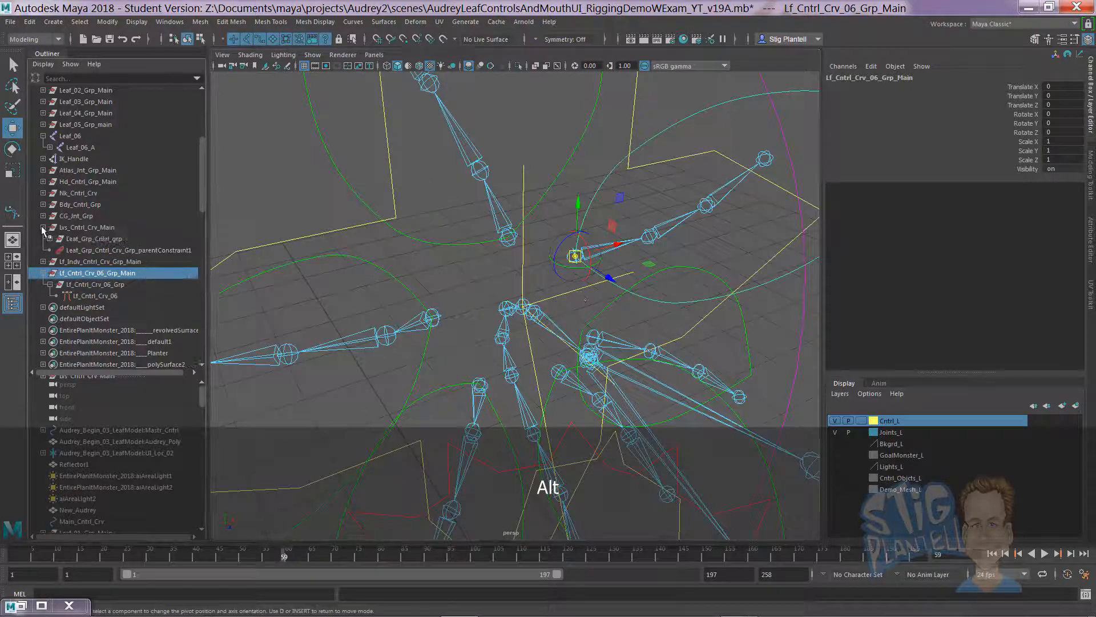
{"action": "left_click", "coordinate": [93, 228]}
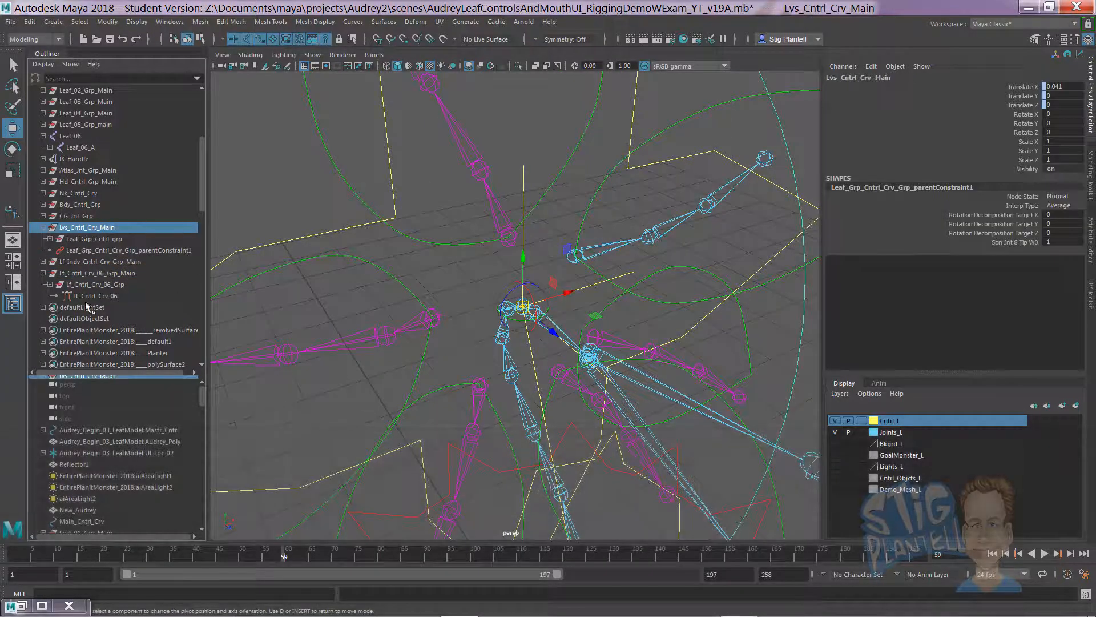
{"action": "left_click", "coordinate": [98, 273]}
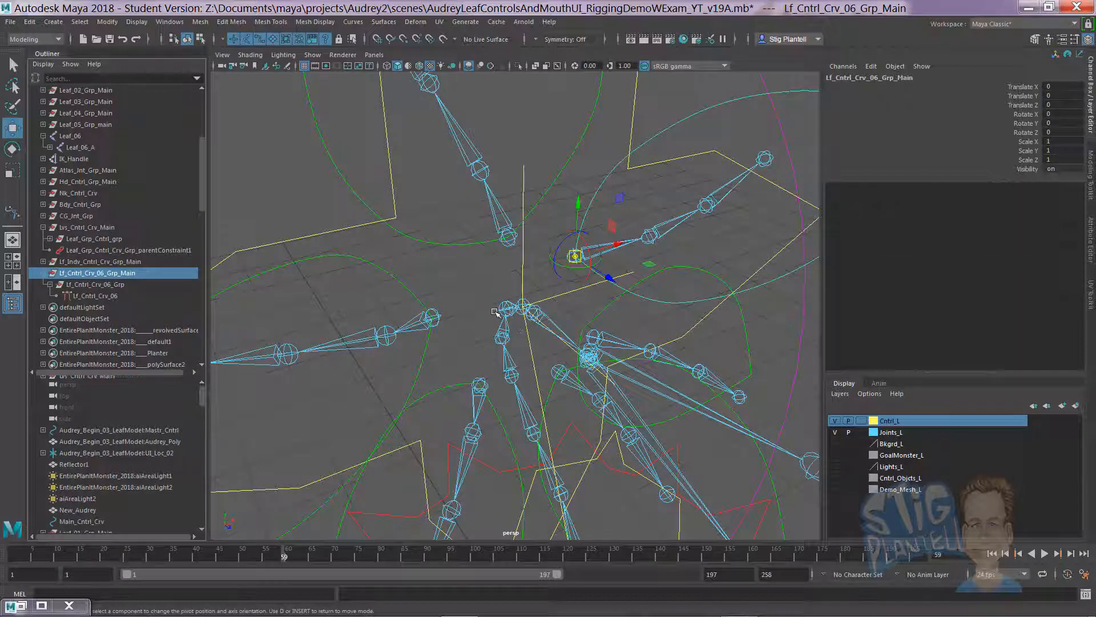
Step: Snap the pivot of Lf_Cntrl_Crv_06_Grp_Main to the central joint where the pivot of Lvs_Cntrl_Crv_Main sits
{"action": "left_click_drag", "start_coordinate": [520, 295], "coordinate": [606, 314], "text": "alt"}
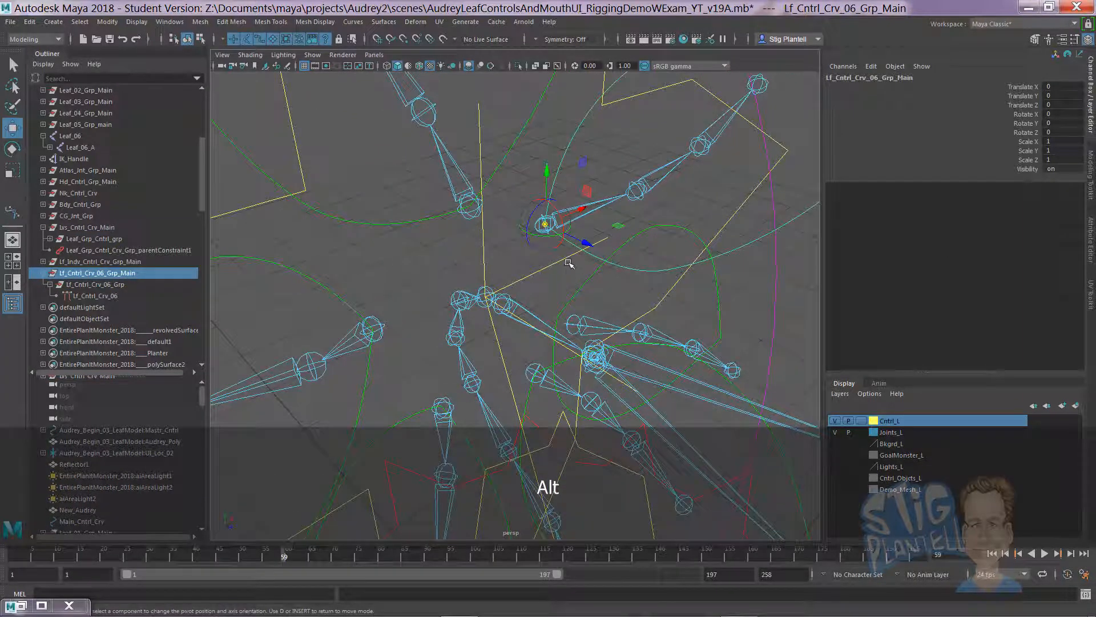
{"action": "key", "text": "v"}
{"action": "left_click_drag", "start_coordinate": [545, 225], "coordinate": [530, 247]}
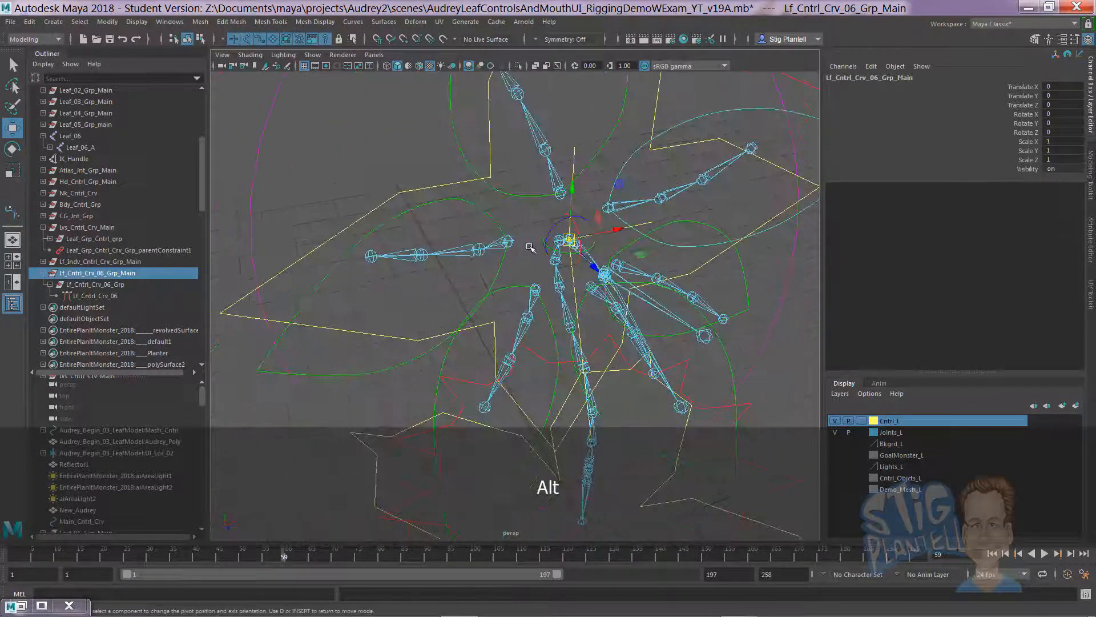
{"action": "key", "text": "d"}
Step: Select the leaf curve Lf_Cntrl_Crv_06 in the viewport and check its transform values
{"action": "right_click_drag", "start_coordinate": [609, 311], "coordinate": [543, 270], "text": "alt"}
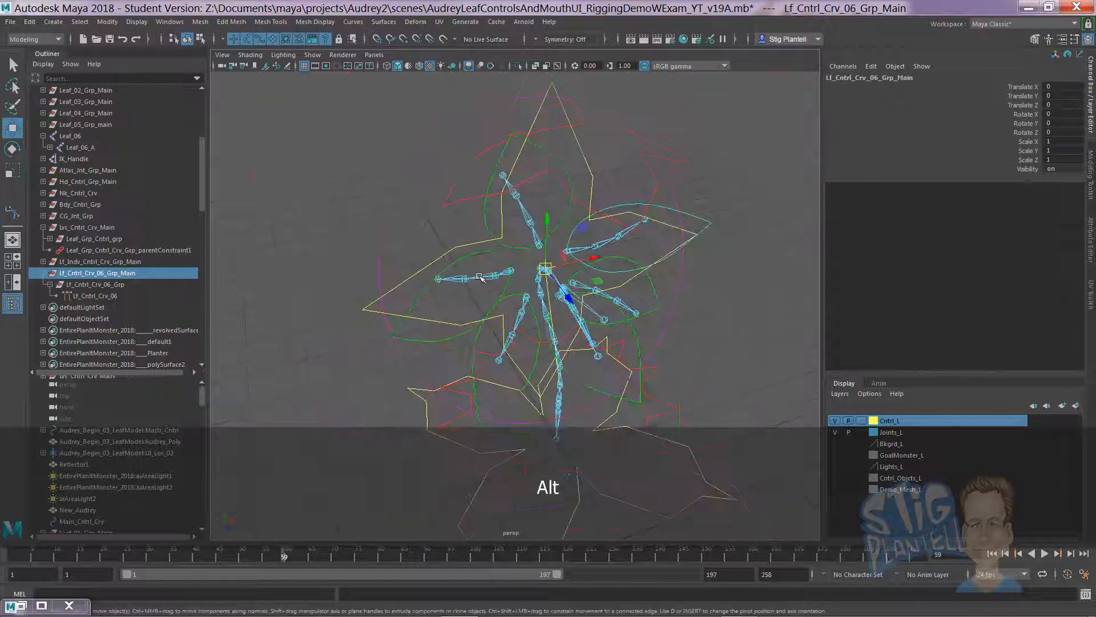
{"action": "left_click", "coordinate": [720, 218]}
{"action": "left_click", "coordinate": [705, 225]}
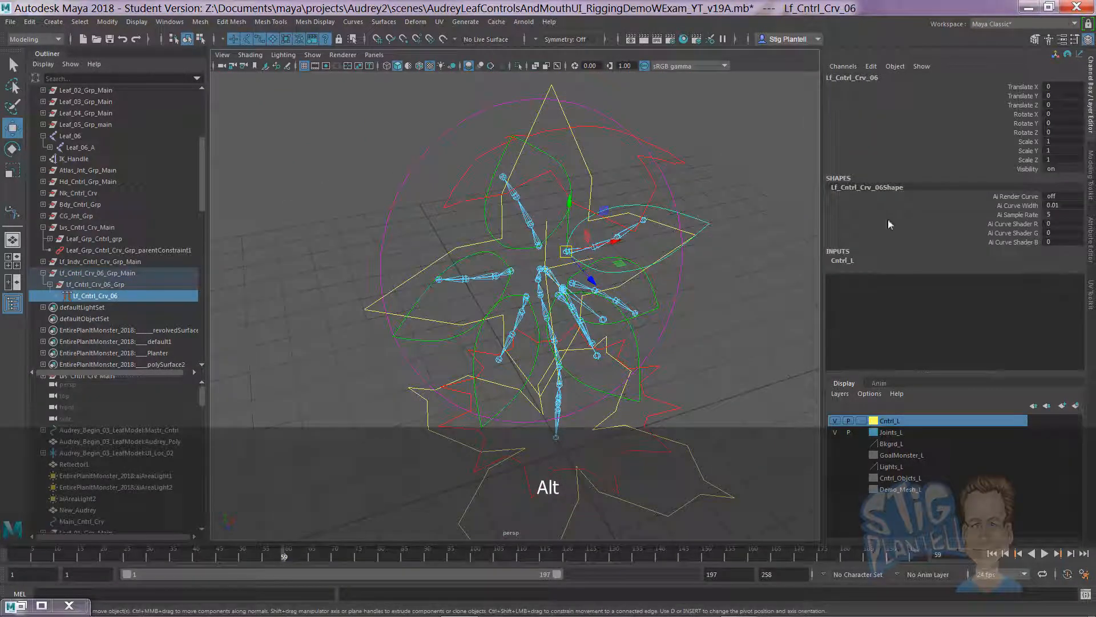
Step: Check the pivots and transform values of Lf_Cntrl_Crv_06_Grp_Main, Lf_Cntrl_Crv_06_Grp and the curve Lf_Cntrl_Crv_06 in turn
{"action": "left_click", "coordinate": [115, 272]}
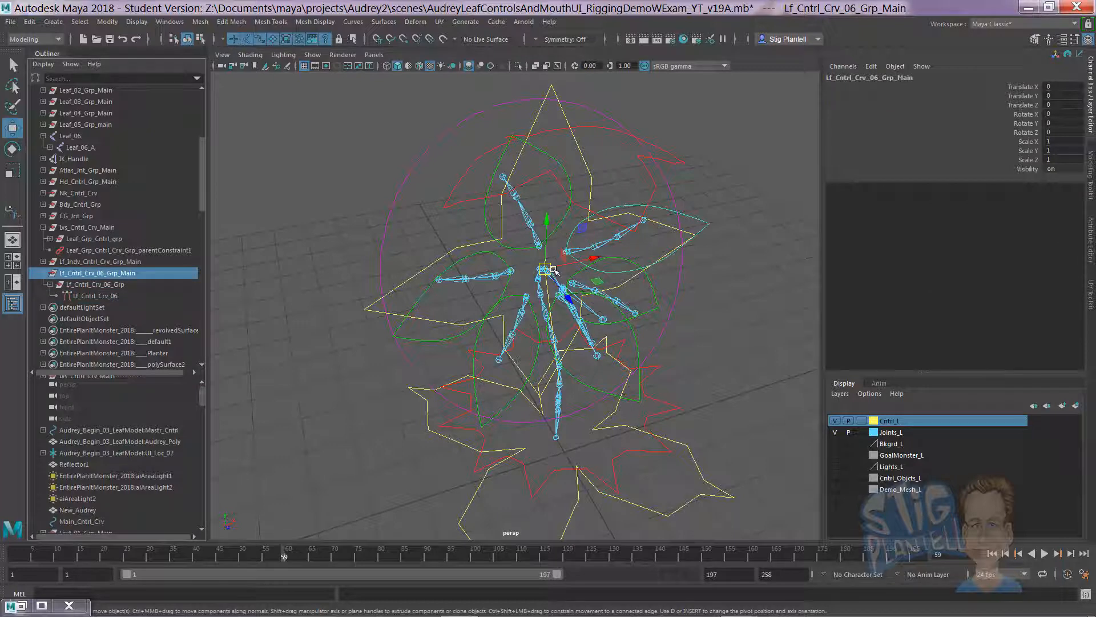
{"action": "left_click", "coordinate": [125, 285]}
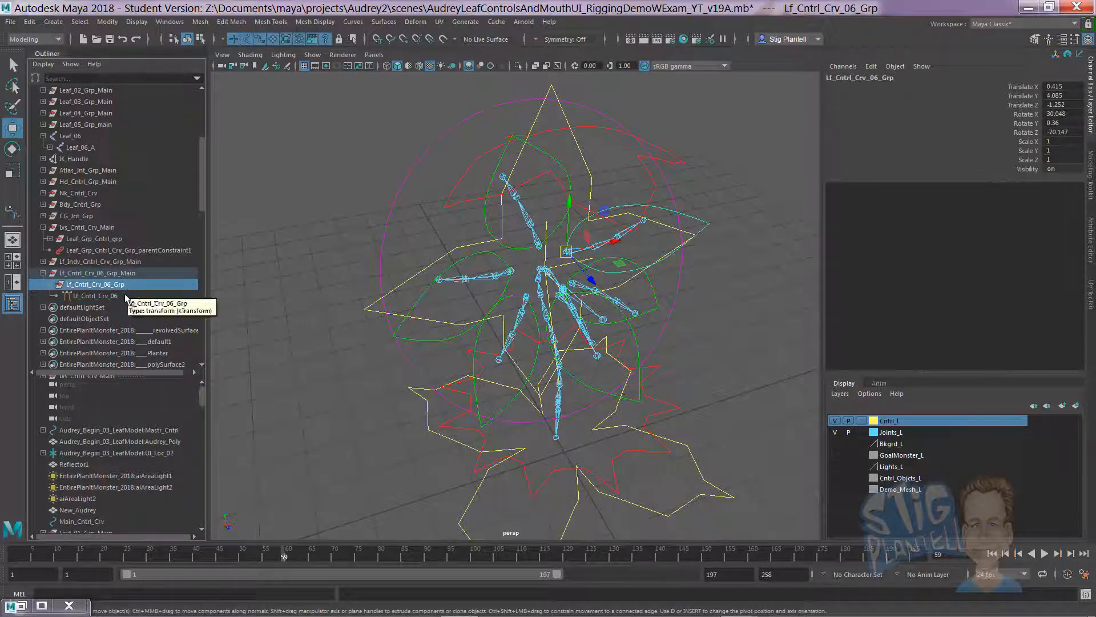
{"action": "left_click", "coordinate": [137, 295]}
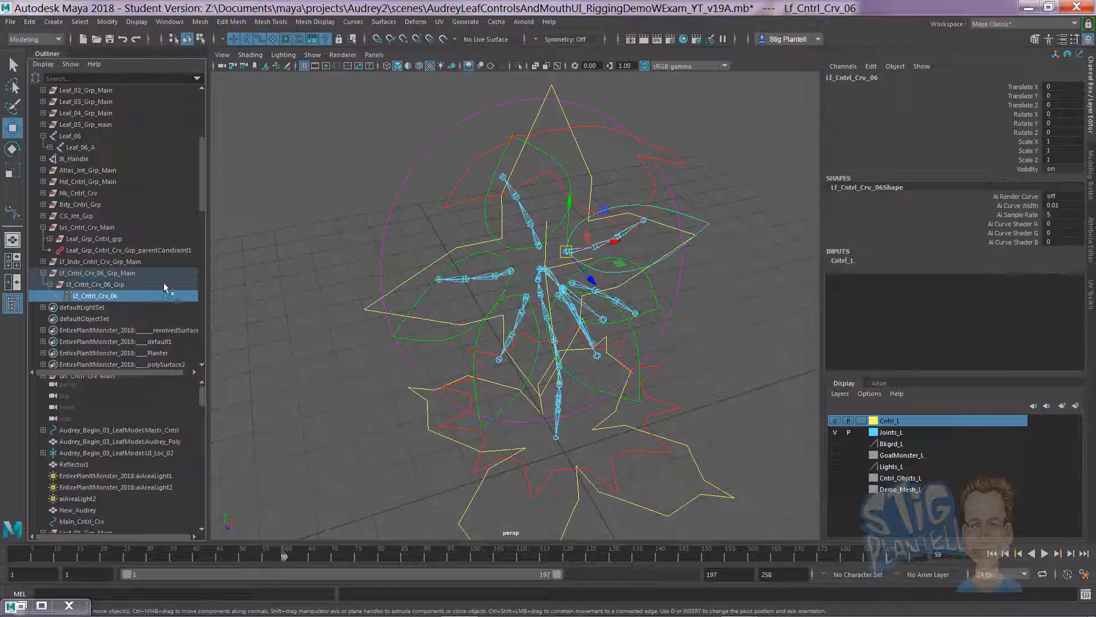
{"action": "left_click", "coordinate": [708, 173]}
{"action": "left_click", "coordinate": [688, 217]}
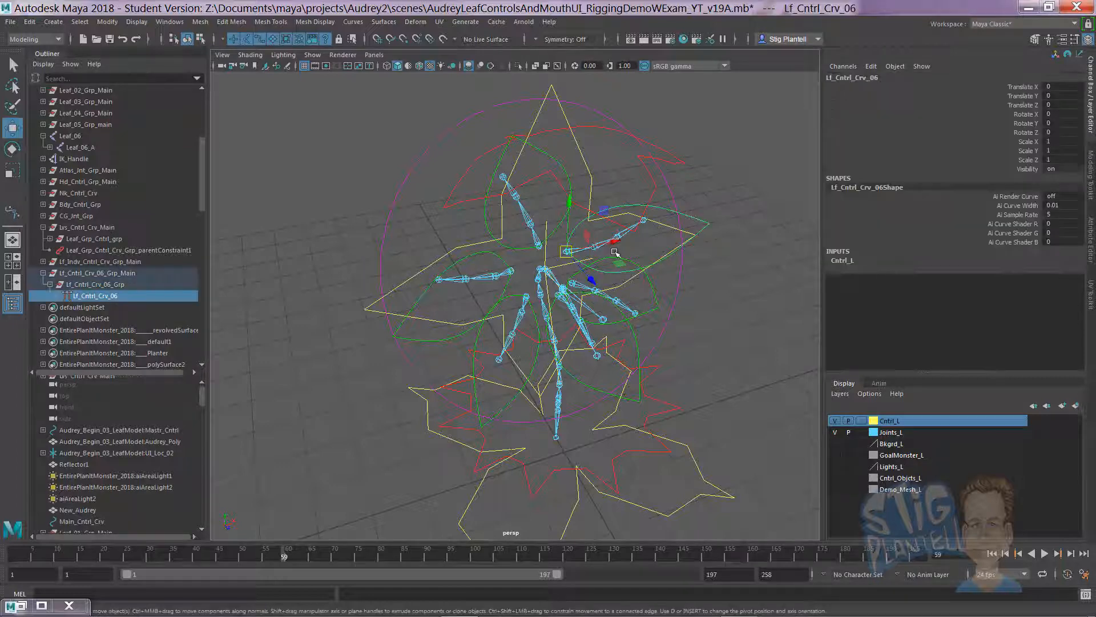
Step: Try rotating the leaf curve Lf_Cntrl_Crv_06, undo the rotation and clear the selection
{"action": "key", "text": "e"}
{"action": "left_click_drag", "start_coordinate": [619, 252], "coordinate": [588, 289], "text": "alt"}
{"action": "key", "text": "ctrl+z"}
{"action": "right_click_drag", "start_coordinate": [588, 289], "coordinate": [684, 301], "text": "alt"}
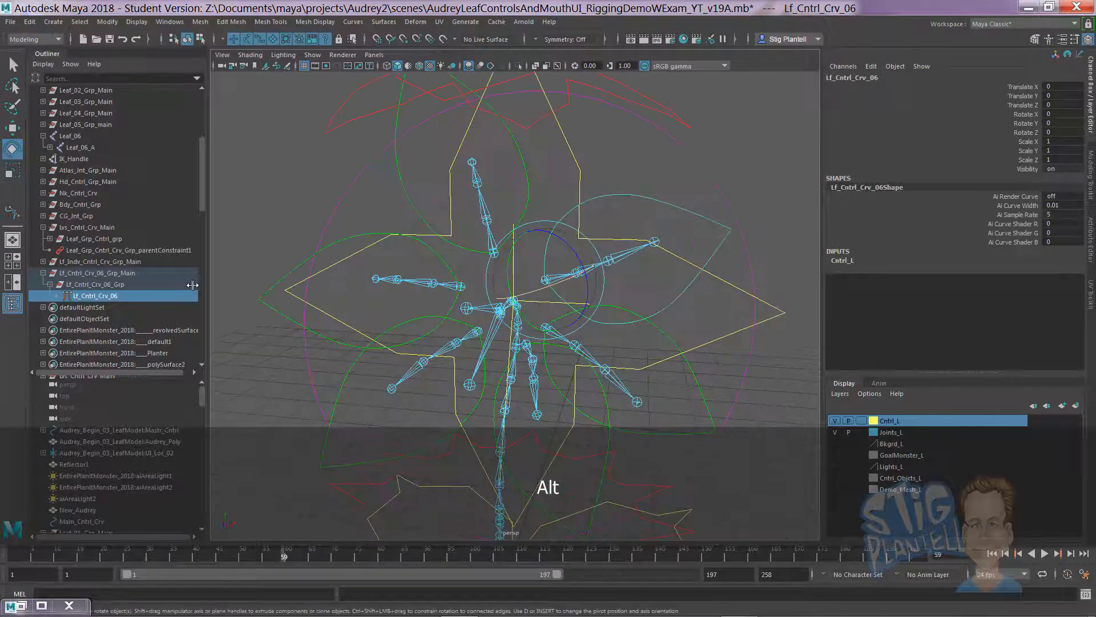
{"action": "left_click", "coordinate": [762, 150]}
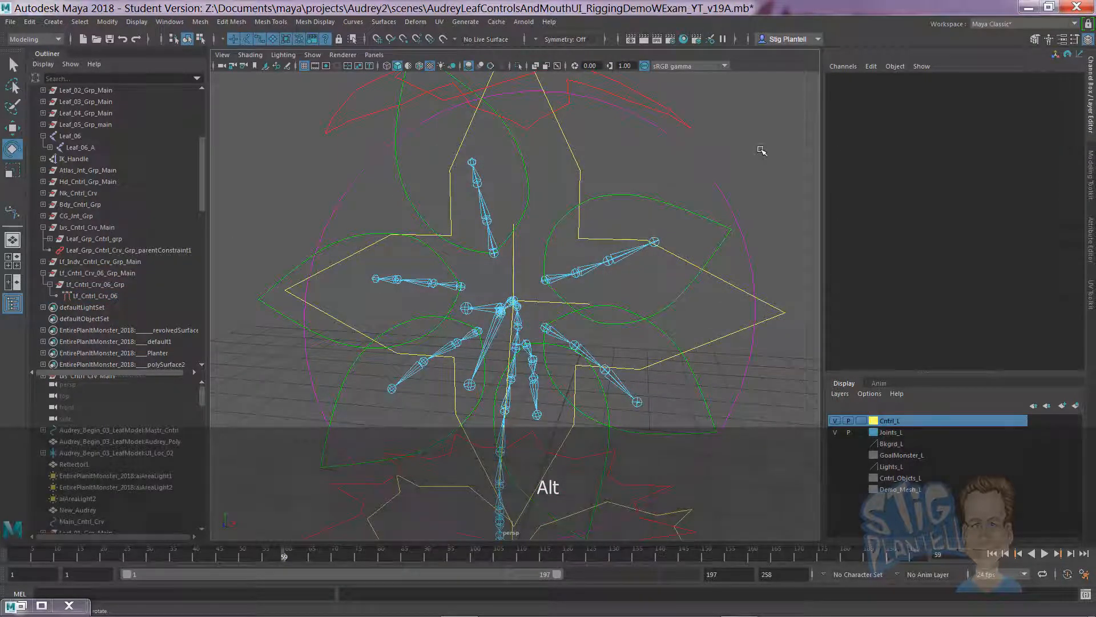
{"action": "scroll", "coordinate": [293, 276], "scroll_direction": "up", "scroll_amount": 2}
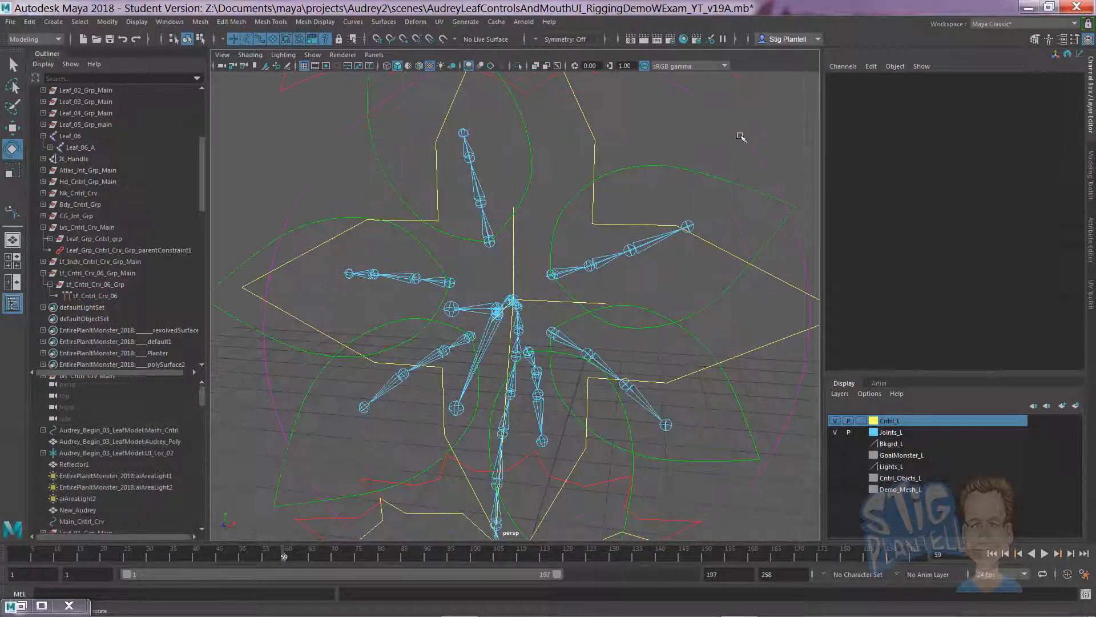
{"action": "left_click", "coordinate": [741, 137]}
Step: Try moving the circular control Leaf_Grp_Cntrl along its Z axis to test the leaf joints, and undo the move
{"action": "right_click_drag", "start_coordinate": [710, 265], "coordinate": [412, 268], "text": "alt"}
{"action": "left_click_drag", "start_coordinate": [583, 289], "coordinate": [461, 323], "text": "alt"}
{"action": "key", "text": "w"}
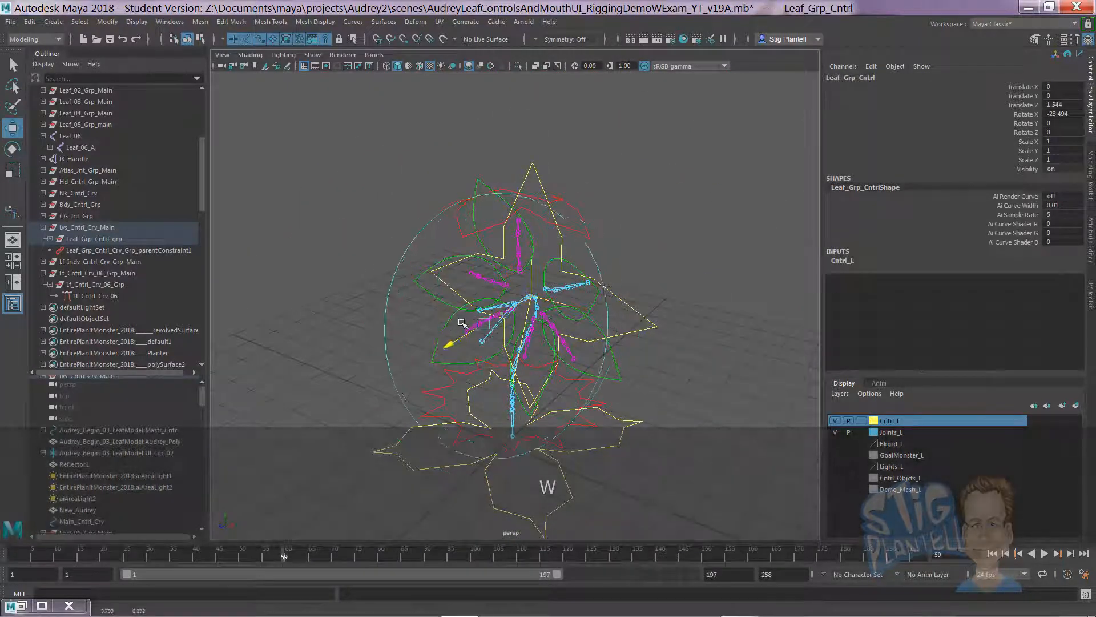
{"action": "key", "text": "ctrl+z"}
{"action": "right_click_drag", "start_coordinate": [468, 320], "coordinate": [675, 328], "text": "alt"}
{"action": "right_click_drag", "start_coordinate": [336, 314], "coordinate": [542, 314], "text": "alt"}
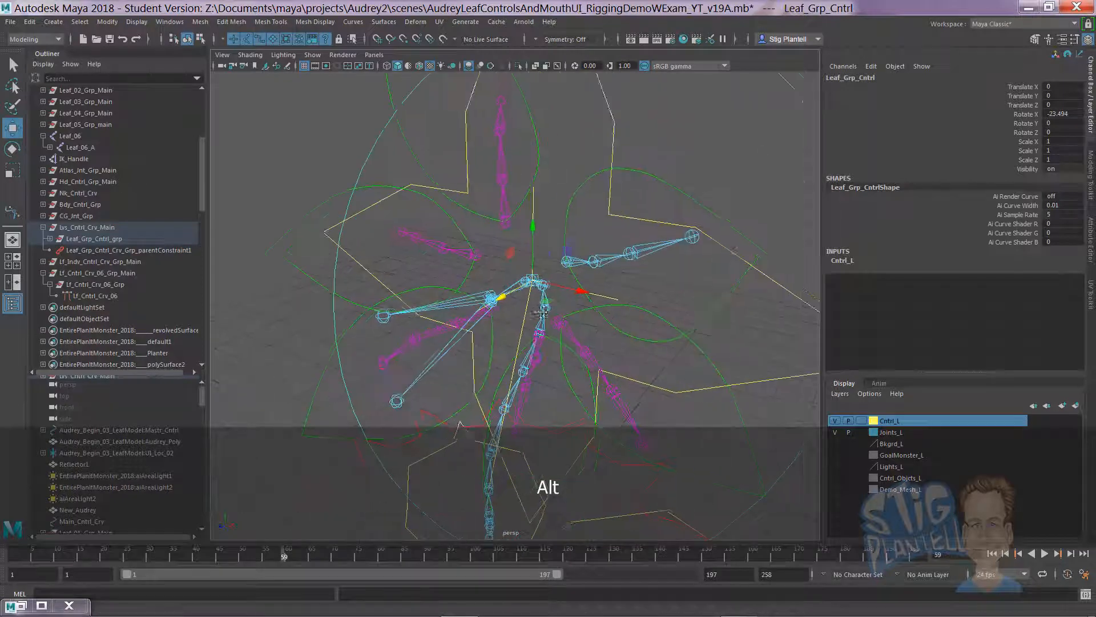
Step: Try rotating Leaf_Grp_Cntrl about its X axis to test how the leaves follow, and undo the rotation
{"action": "mouse_move", "coordinate": [543, 312]}
{"action": "left_mouse_down", "text": "alt"}
{"action": "mouse_move", "coordinate": [514, 308]}
{"action": "mouse_move", "coordinate": [542, 306]}
{"action": "left_mouse_up", "text": "alt"}
{"action": "key", "text": "e"}
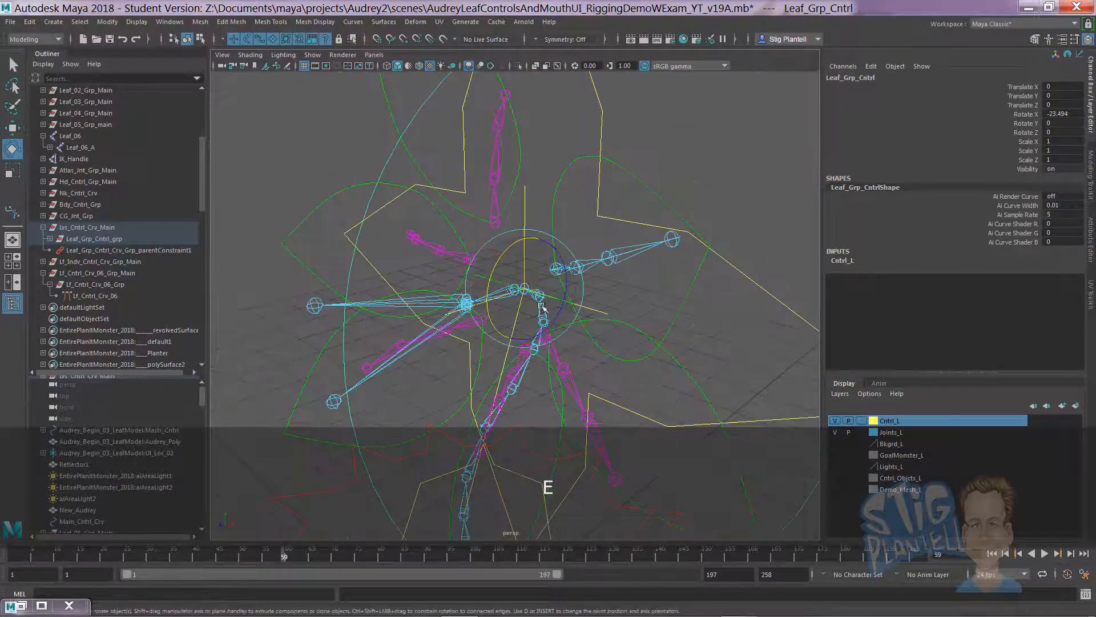
{"action": "left_click_drag", "start_coordinate": [511, 253], "coordinate": [569, 212]}
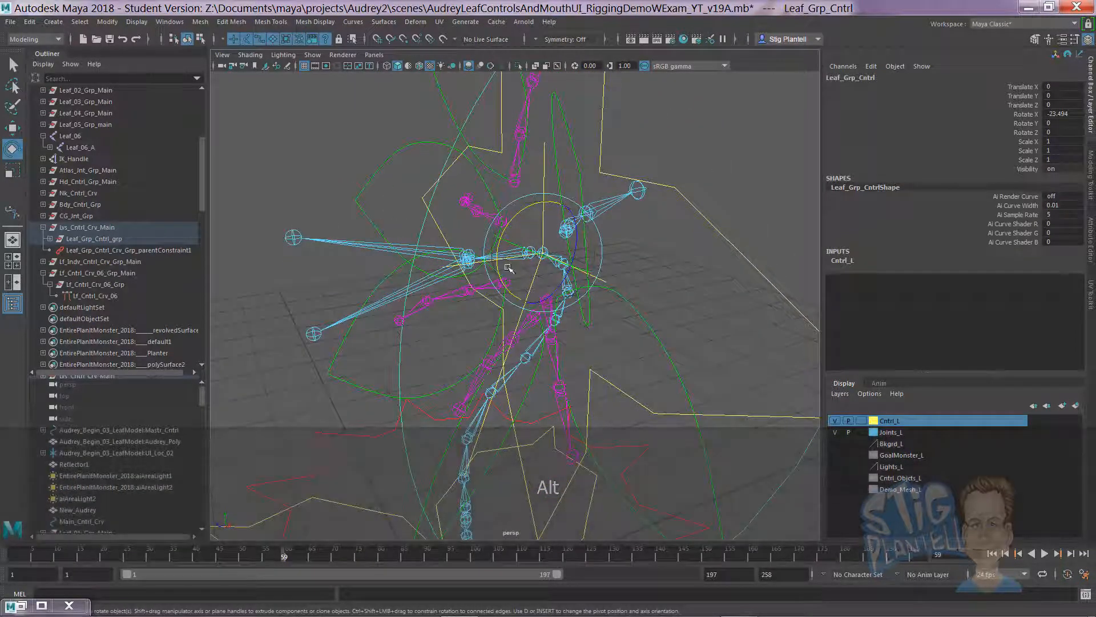
{"action": "left_click_drag", "start_coordinate": [542, 329], "coordinate": [489, 259], "text": "alt"}
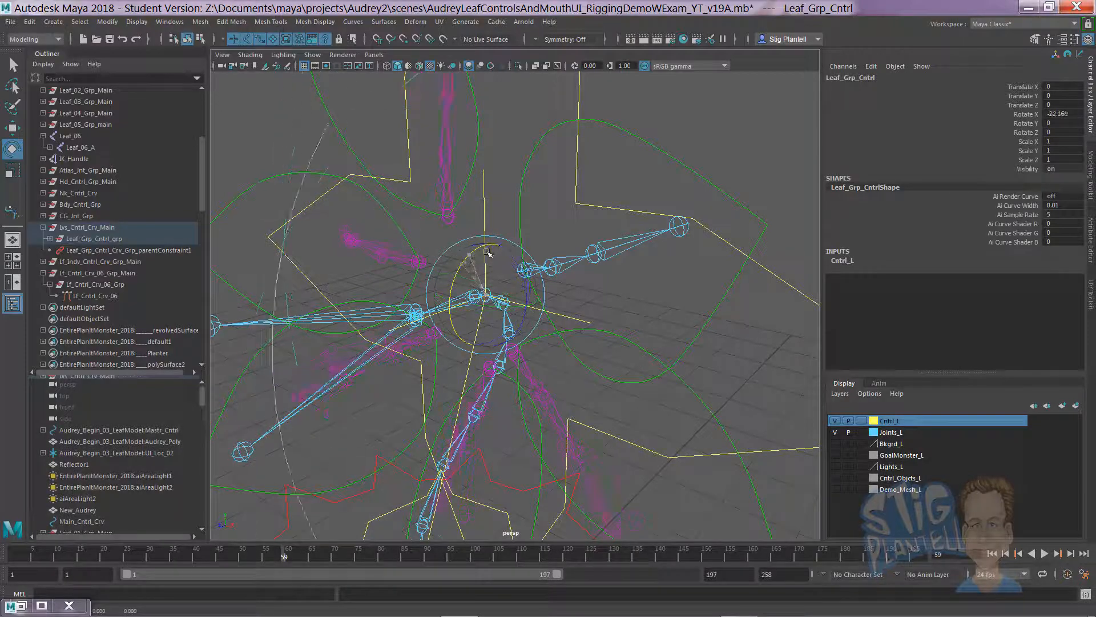
{"action": "key", "text": "ctrl+z"}
{"action": "left_click_drag", "start_coordinate": [531, 291], "coordinate": [558, 293], "text": "alt"}
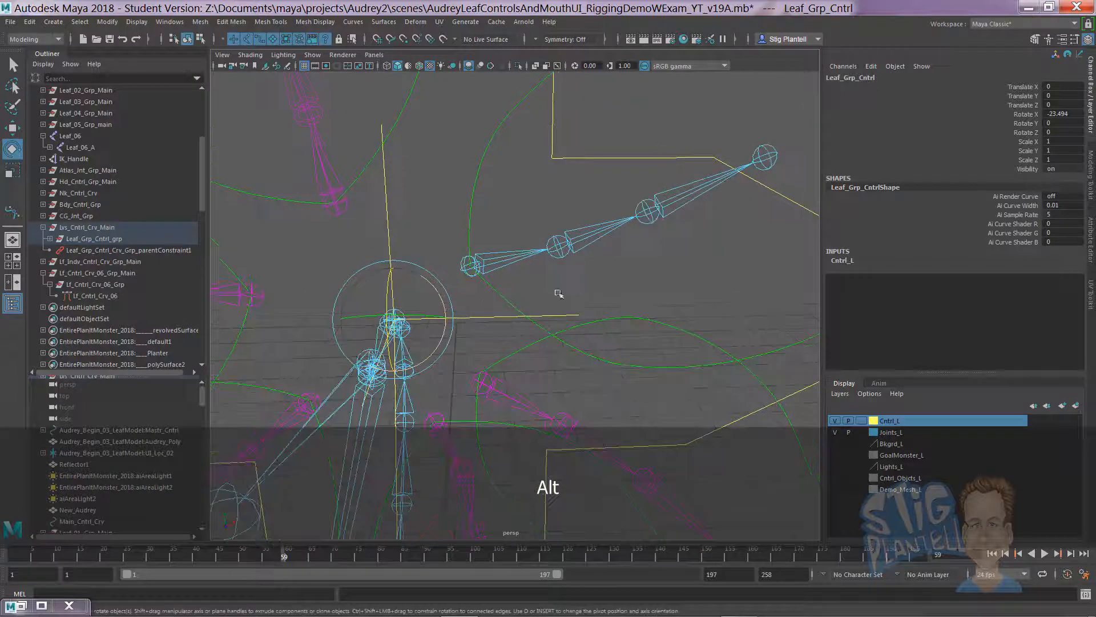
Step: Compare the pivots and connections of the Leaf_06 joint, its curve Lf_Cntrl_Crv_06 and the upper leaf's curve Lf_Cntrl_Crv
{"action": "left_click", "coordinate": [439, 249]}
{"action": "left_click", "coordinate": [502, 258]}
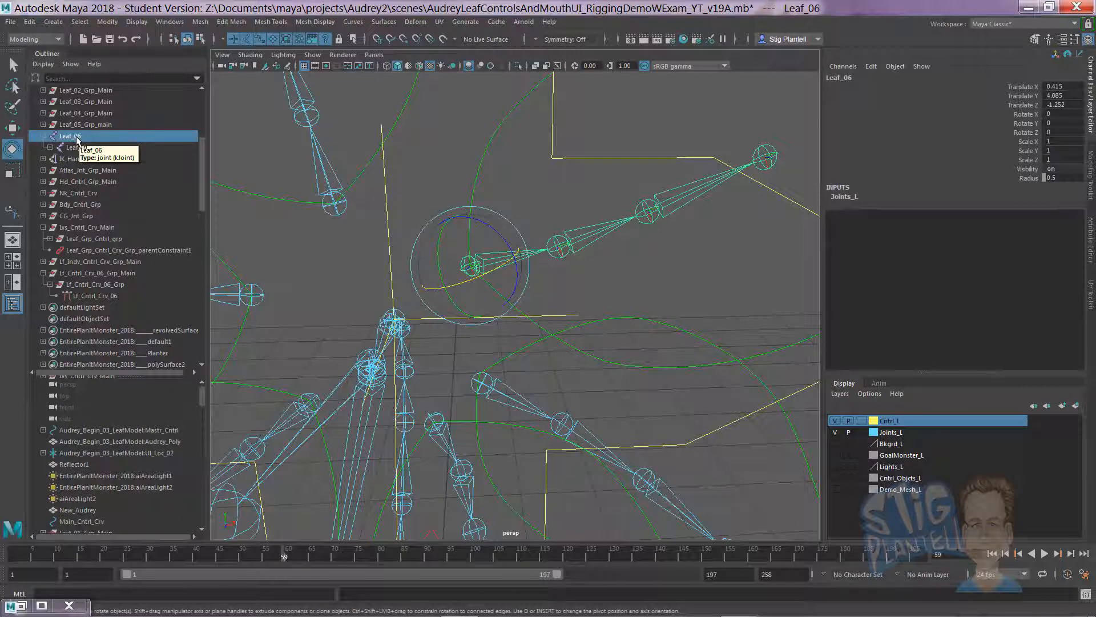
{"action": "left_click", "coordinate": [479, 151]}
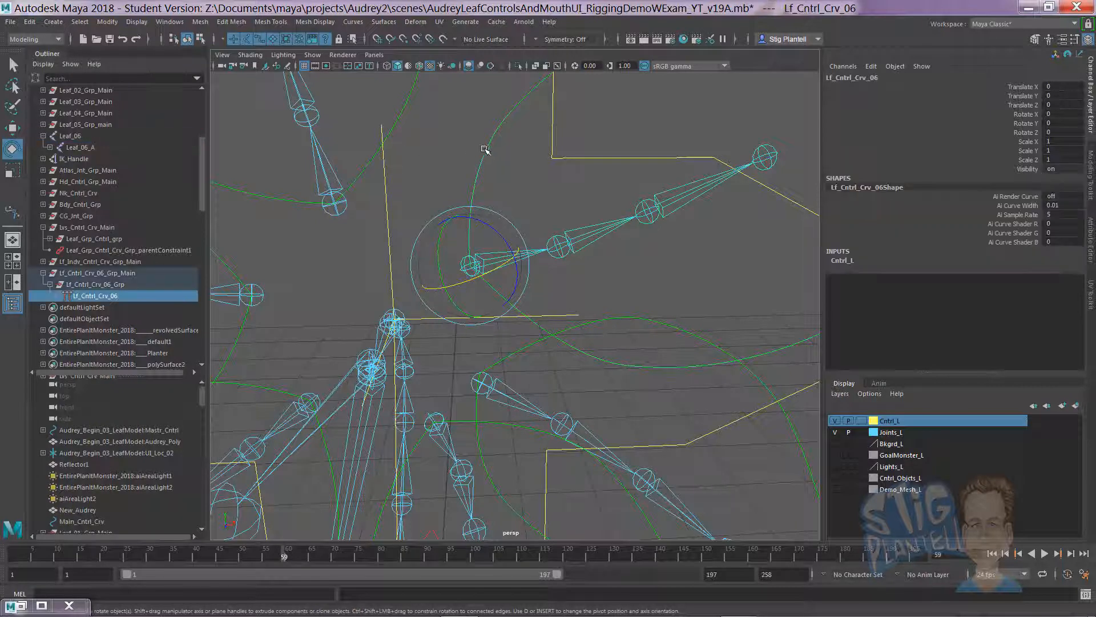
{"action": "left_click", "coordinate": [522, 167]}
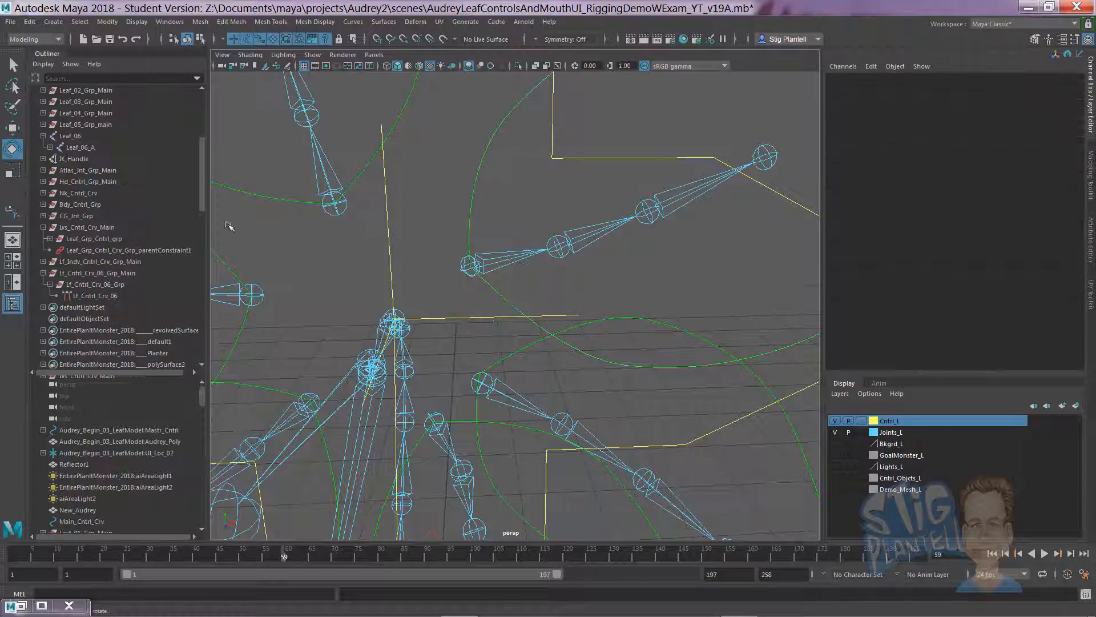
{"action": "right_click_drag", "start_coordinate": [639, 291], "coordinate": [280, 203], "text": "alt"}
{"action": "left_click", "coordinate": [386, 205]}
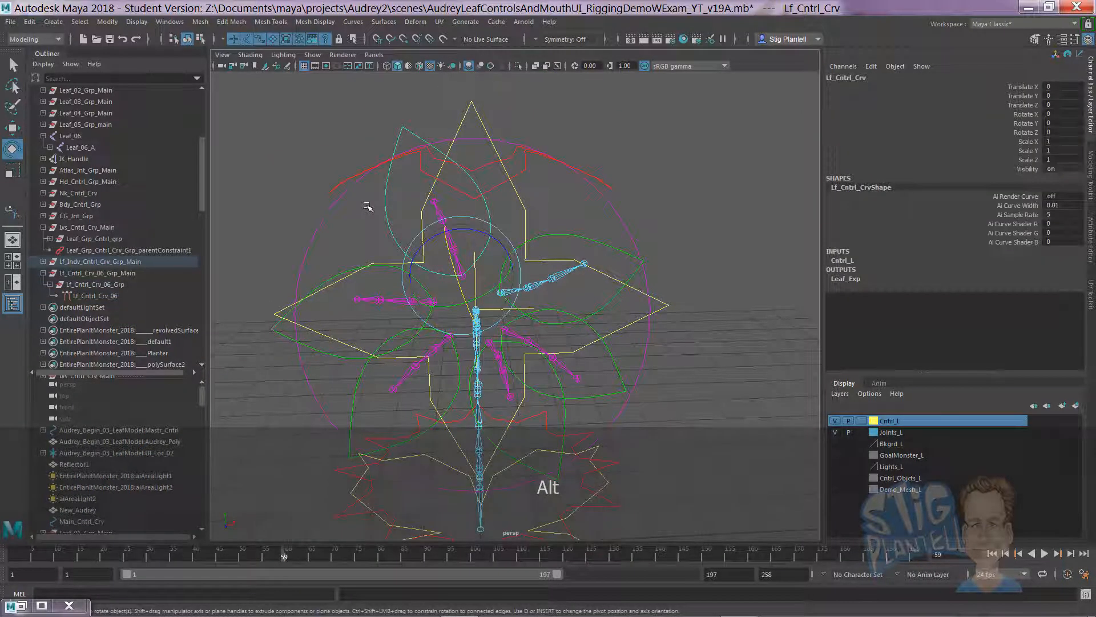
{"action": "left_click", "coordinate": [733, 140]}
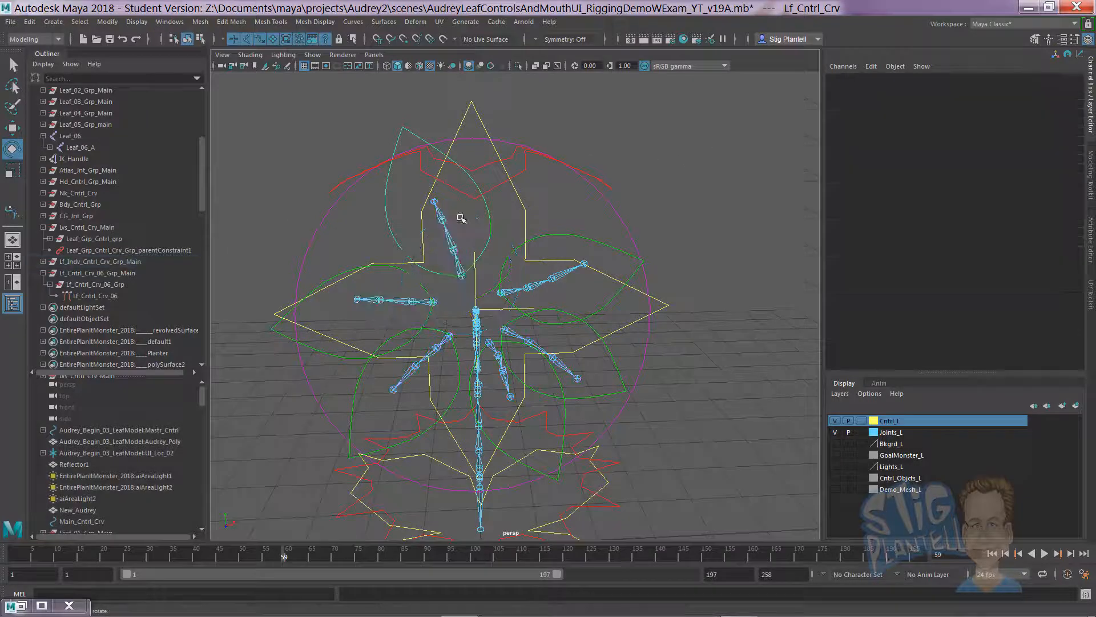
Step: Group the Leaf_06 root joint and name the new group Leaf_06_Grp
{"action": "left_click_drag", "start_coordinate": [422, 233], "coordinate": [409, 242], "text": "alt"}
{"action": "right_click_drag", "start_coordinate": [408, 242], "coordinate": [382, 256], "text": "alt"}
{"action": "left_click_drag", "start_coordinate": [496, 297], "coordinate": [484, 302], "text": "alt"}
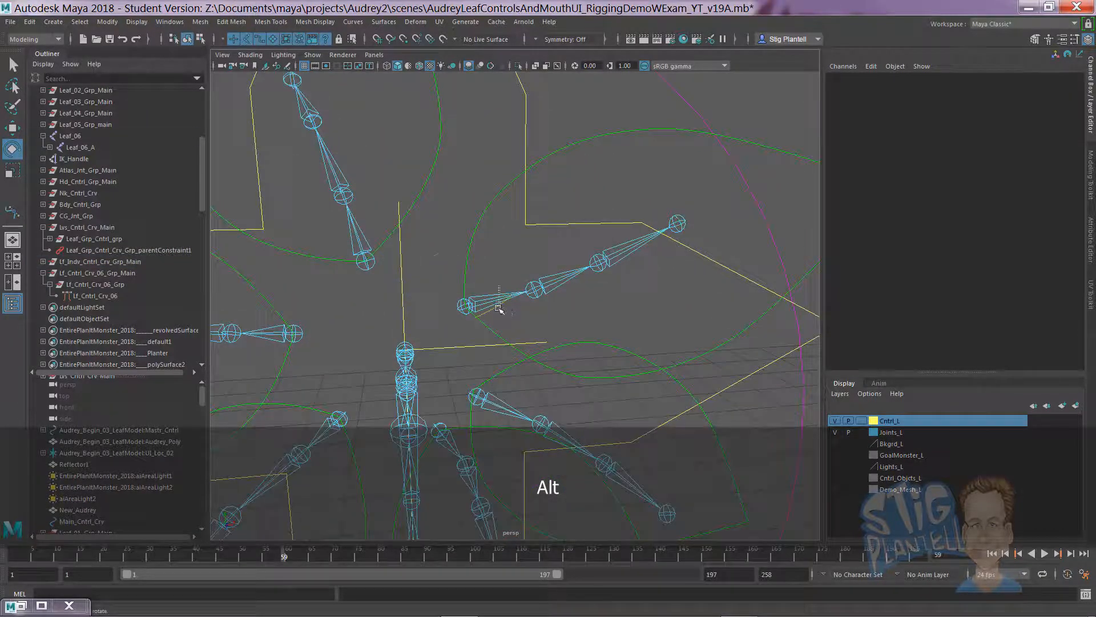
{"action": "left_click", "coordinate": [499, 308]}
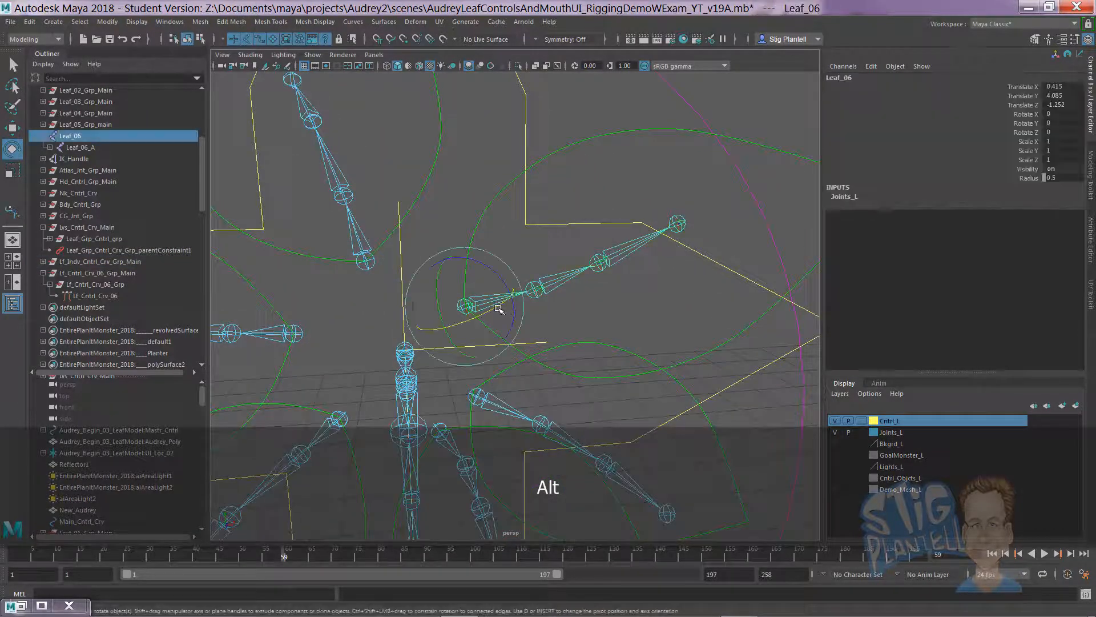
{"action": "double_click", "coordinate": [73, 137]}
{"action": "key", "text": "ctrl+c"}
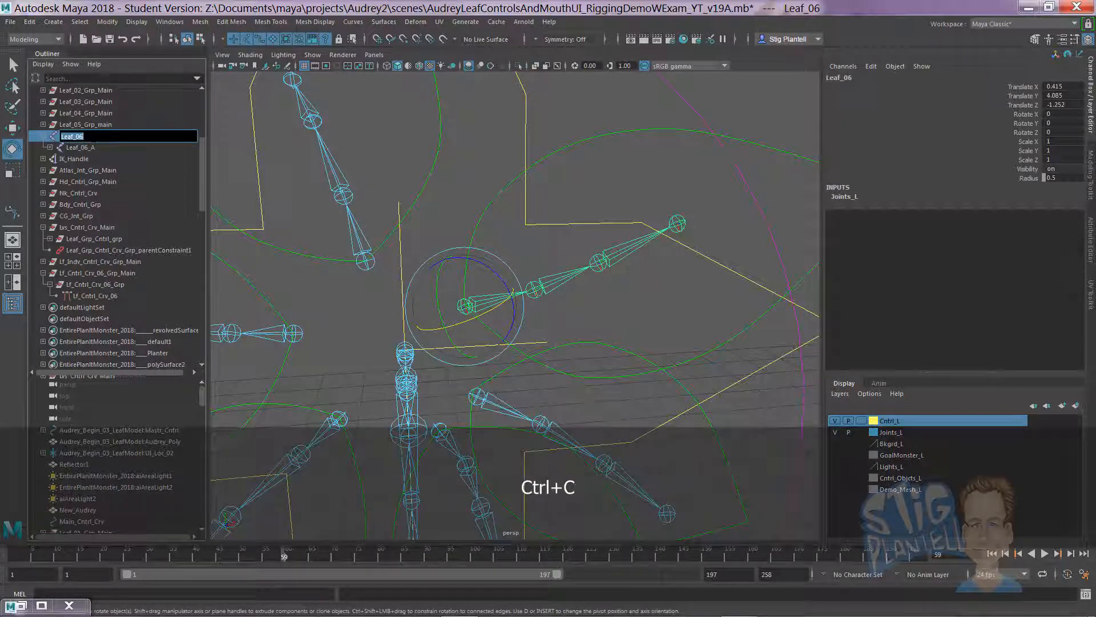
{"action": "key", "text": "ctrl+g"}
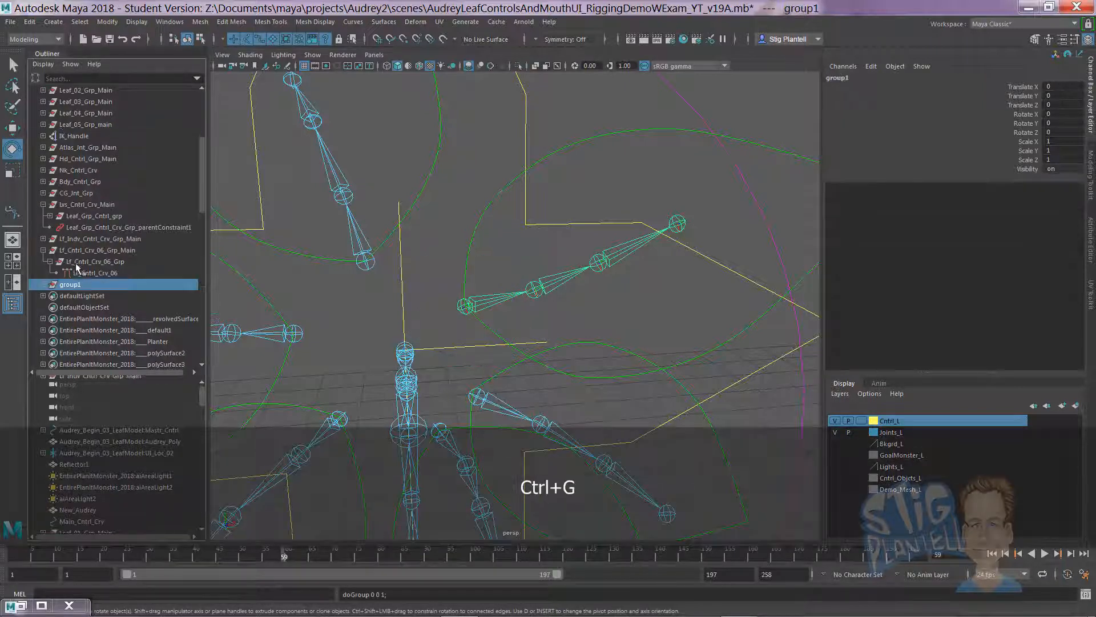
{"action": "double_click", "coordinate": [77, 284]}
{"action": "key", "text": "ctrl+v"}
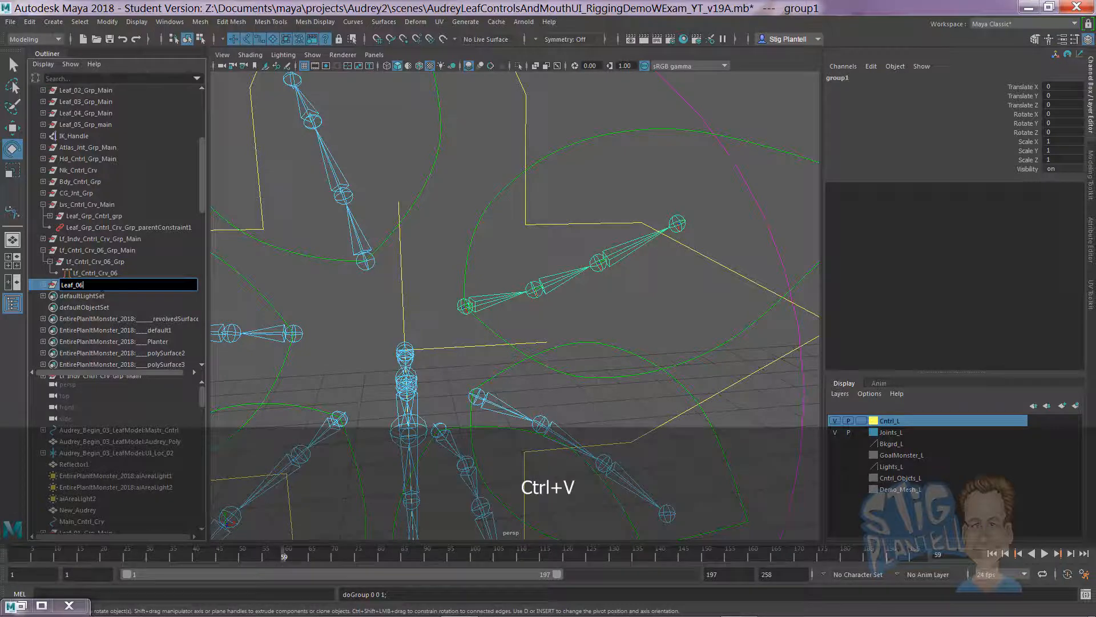
{"action": "type", "text": "_Grp"}
{"action": "key", "text": "Return"}
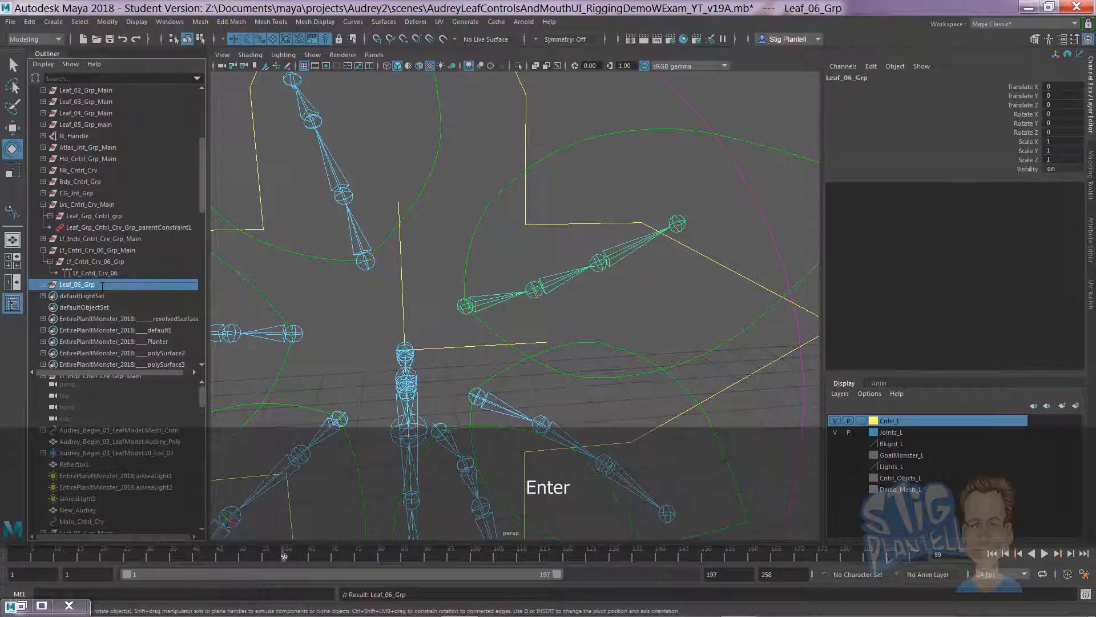
Step: Snap the pivot of Leaf_06_Grp to the Leaf_06 root joint
{"action": "left_click_drag", "start_coordinate": [448, 358], "coordinate": [401, 296], "text": "alt"}
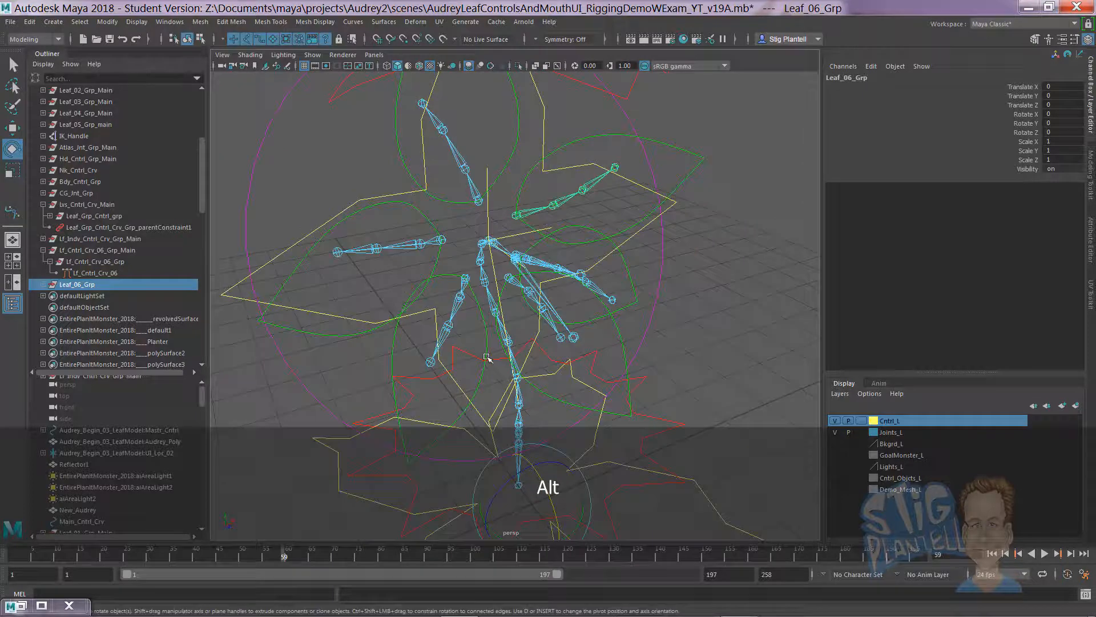
{"action": "key", "text": "d"}
{"action": "key", "text": "v"}
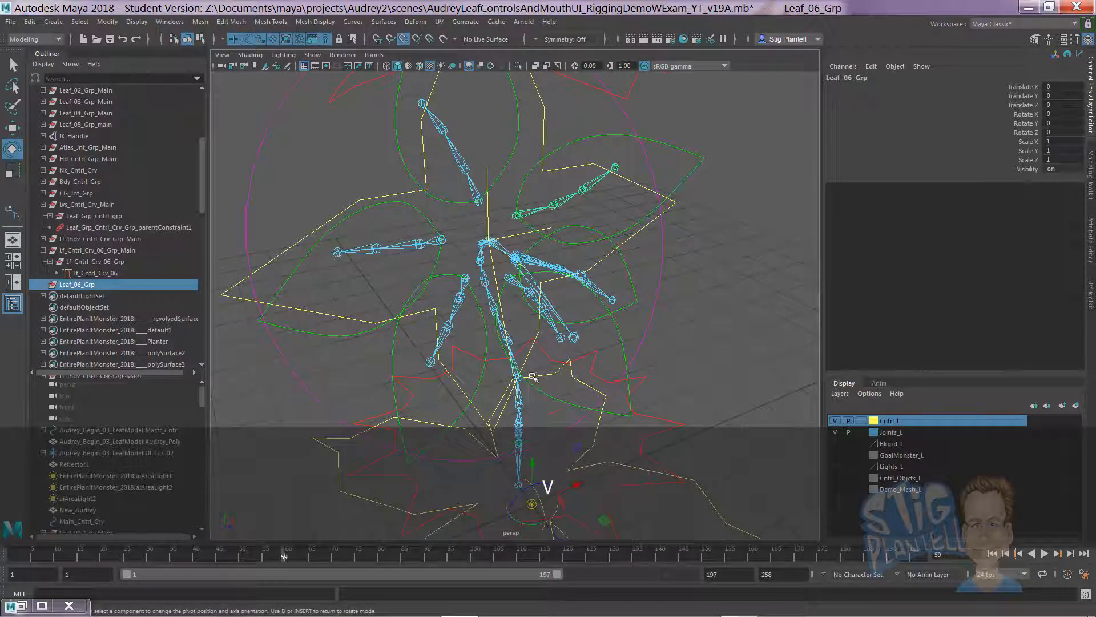
{"action": "left_click_drag", "start_coordinate": [531, 503], "coordinate": [512, 210]}
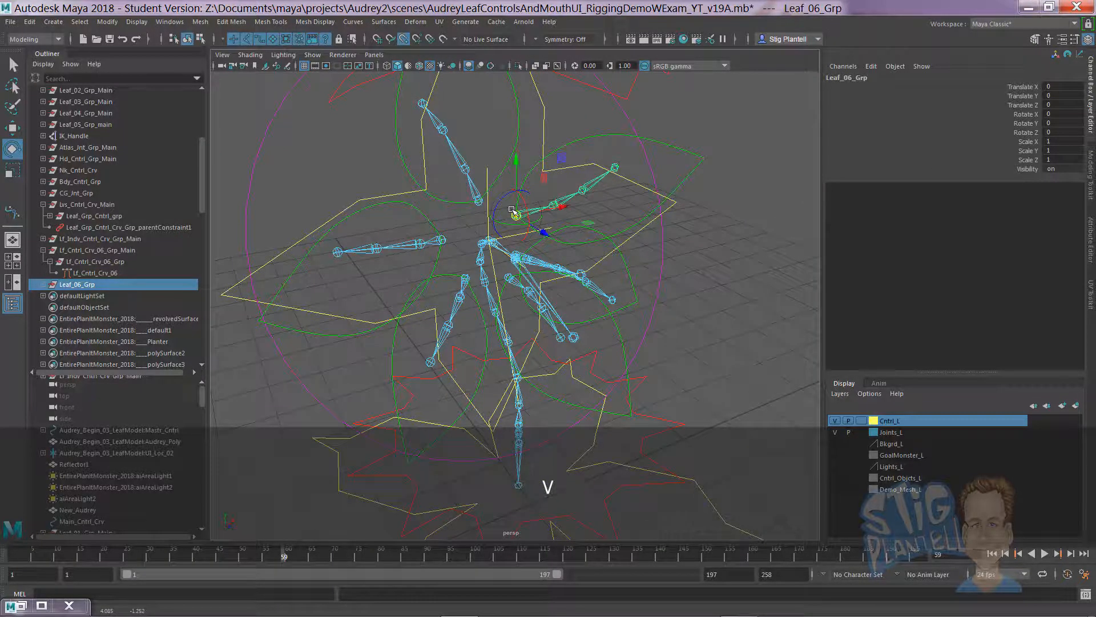
{"action": "key", "text": "d"}
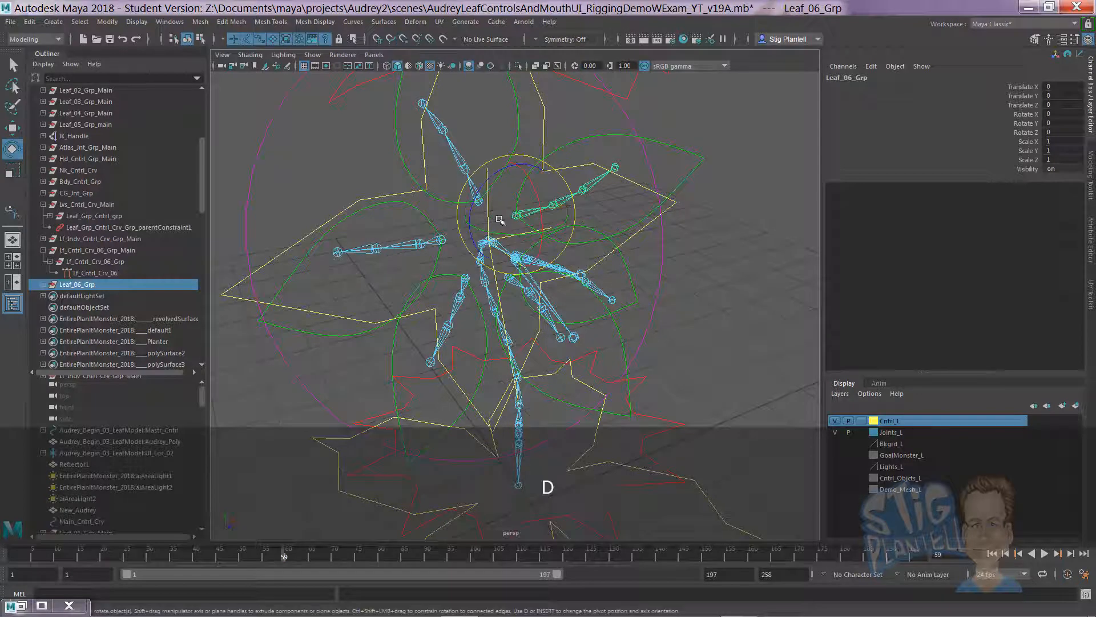
Step: Put Leaf_06_Grp into a new parent group and name that group Leaf_06_Grp_Main
{"action": "left_click", "coordinate": [44, 284]}
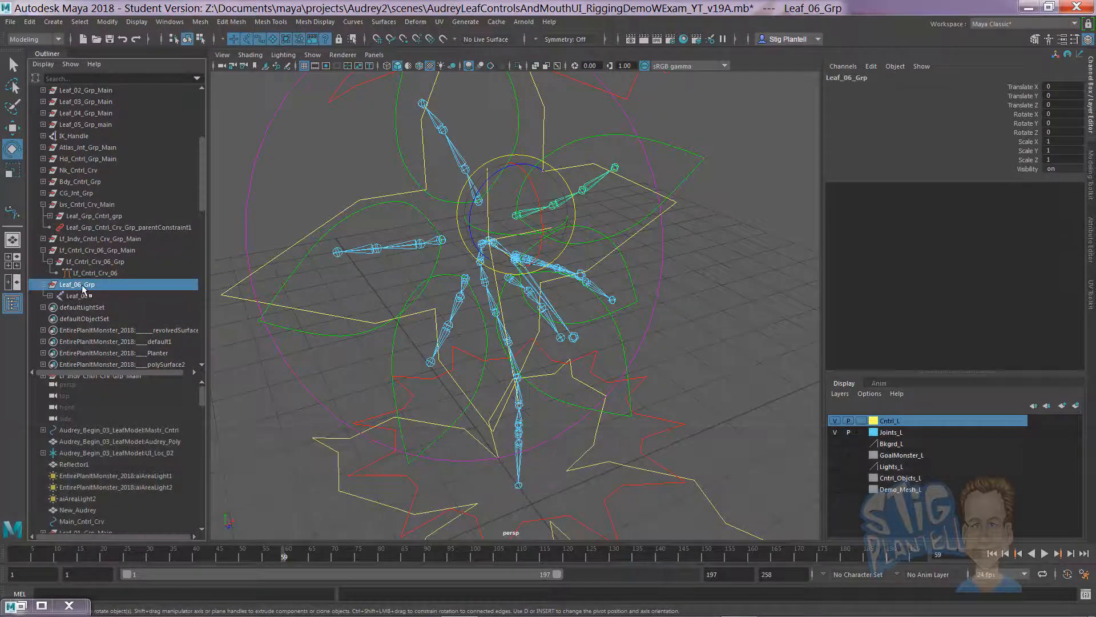
{"action": "double_click", "coordinate": [83, 287]}
{"action": "key", "text": "ctrl+c"}
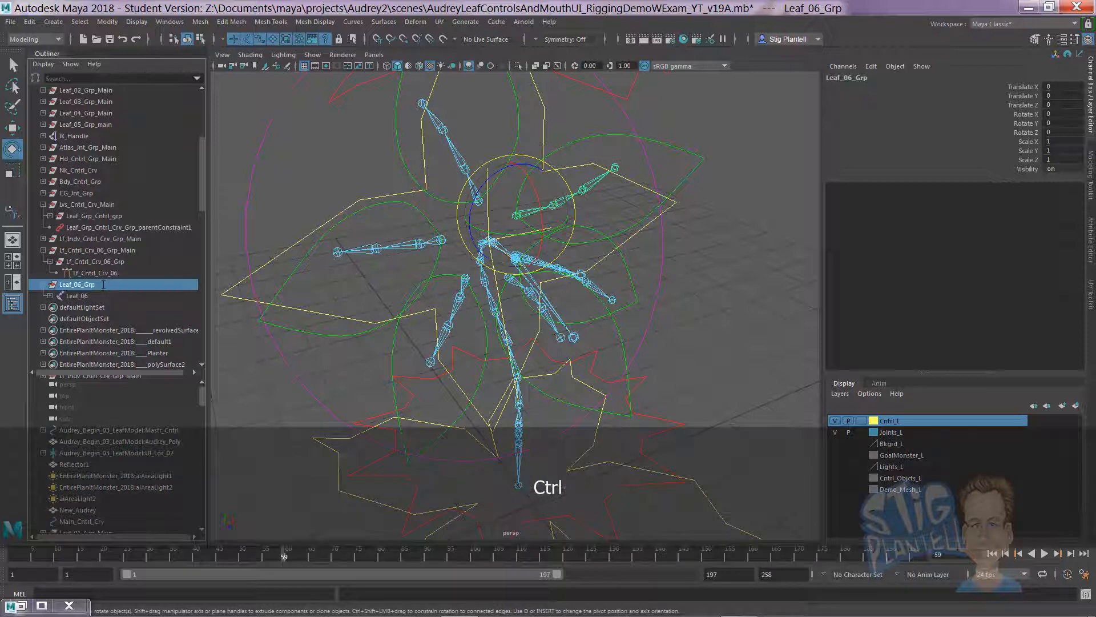
{"action": "key", "text": "ctrl+g"}
{"action": "left_click", "coordinate": [44, 285]}
{"action": "double_click", "coordinate": [85, 285]}
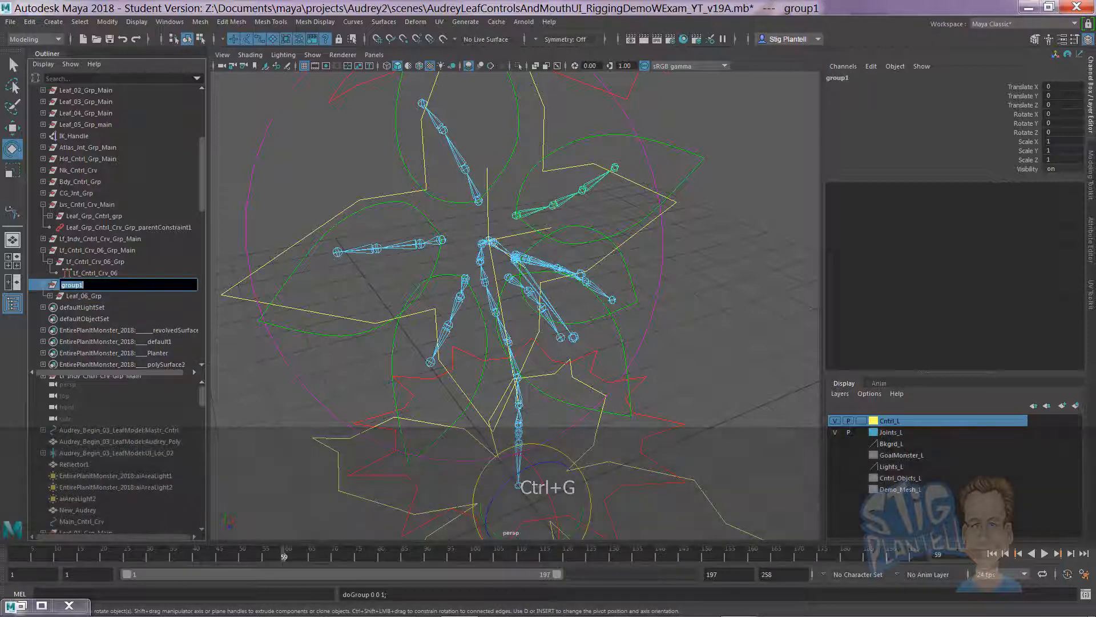
{"action": "key", "text": "ctrl+v"}
{"action": "type", "text": "_Main"}
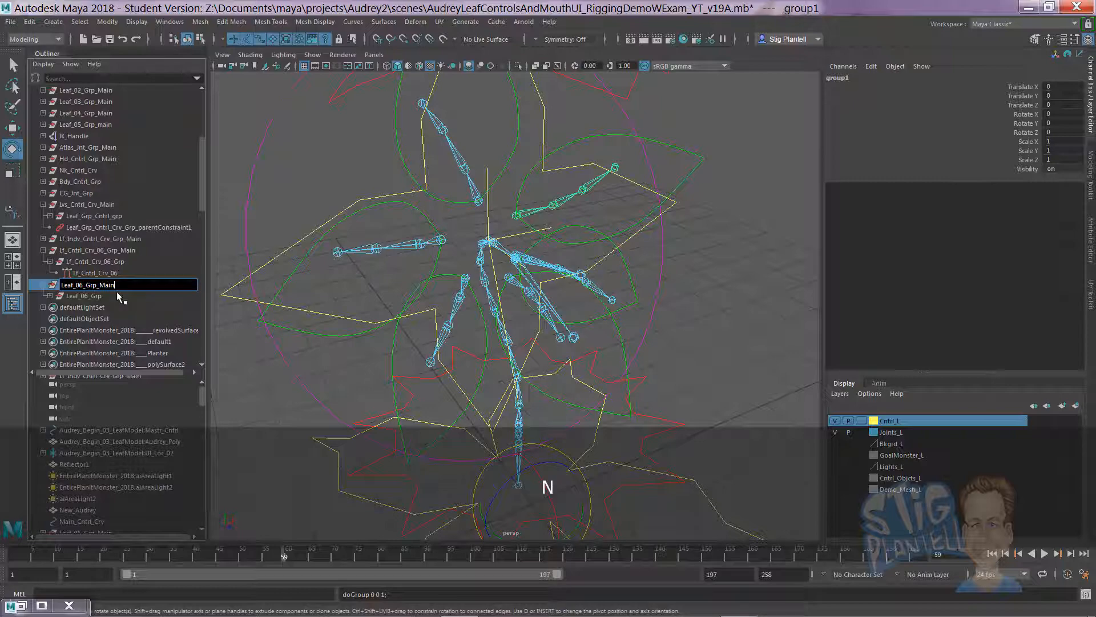
{"action": "key", "text": "Return"}
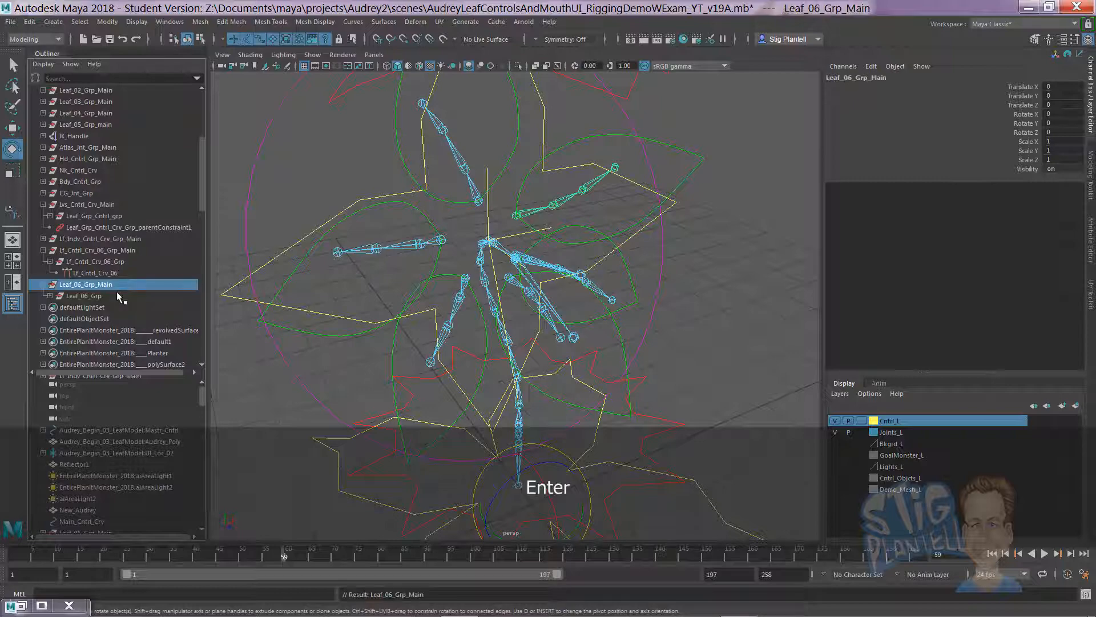
Step: Expand the full joint hierarchy under Leaf_06_Grp_Main down to Leaf_06_B_Tip and inspect the group's pivot position
{"action": "left_click", "coordinate": [49, 296], "text": "shift"}
{"action": "left_click_drag", "start_coordinate": [470, 375], "coordinate": [436, 344], "text": "alt"}
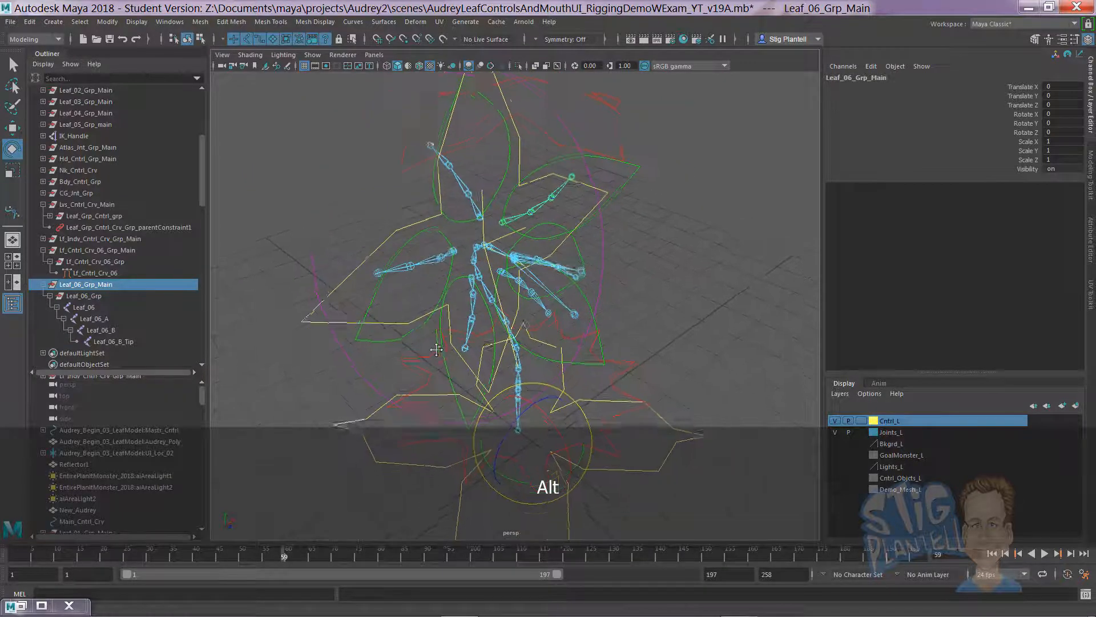
{"action": "right_click_drag", "start_coordinate": [436, 345], "coordinate": [470, 362], "text": "alt"}
{"action": "left_click_drag", "start_coordinate": [470, 362], "coordinate": [455, 359], "text": "alt"}
{"action": "middle_click_drag", "start_coordinate": [455, 360], "coordinate": [419, 350], "text": "alt"}
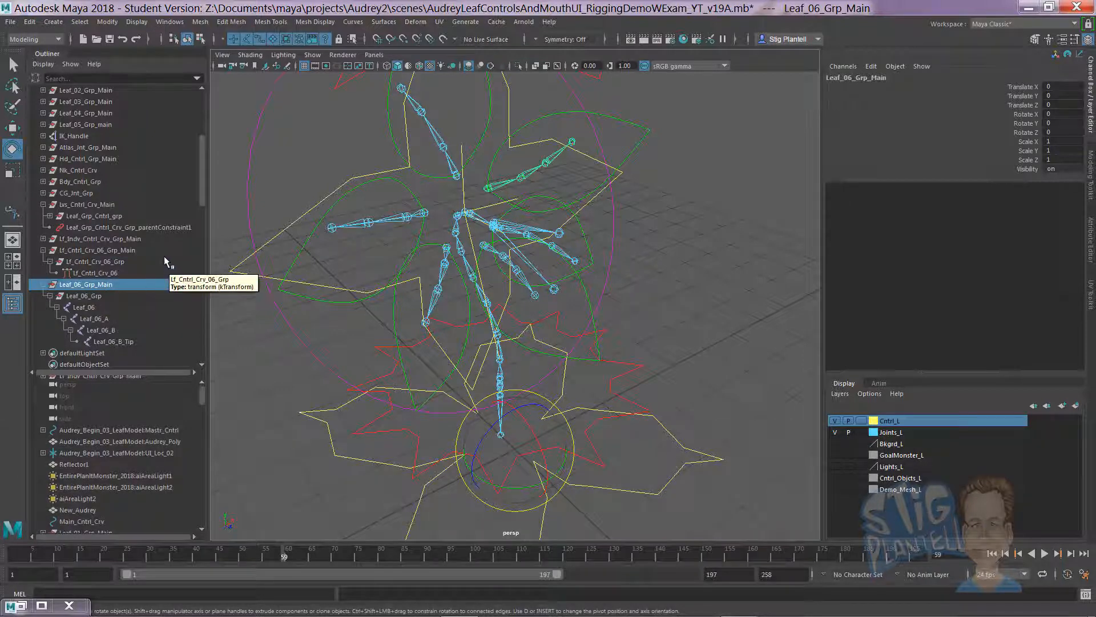
Step: Expand Leaf_05_Grp_main and Leaf_05_Grp and examine their constraints and pivot positions as a reference
{"action": "left_click", "coordinate": [44, 124]}
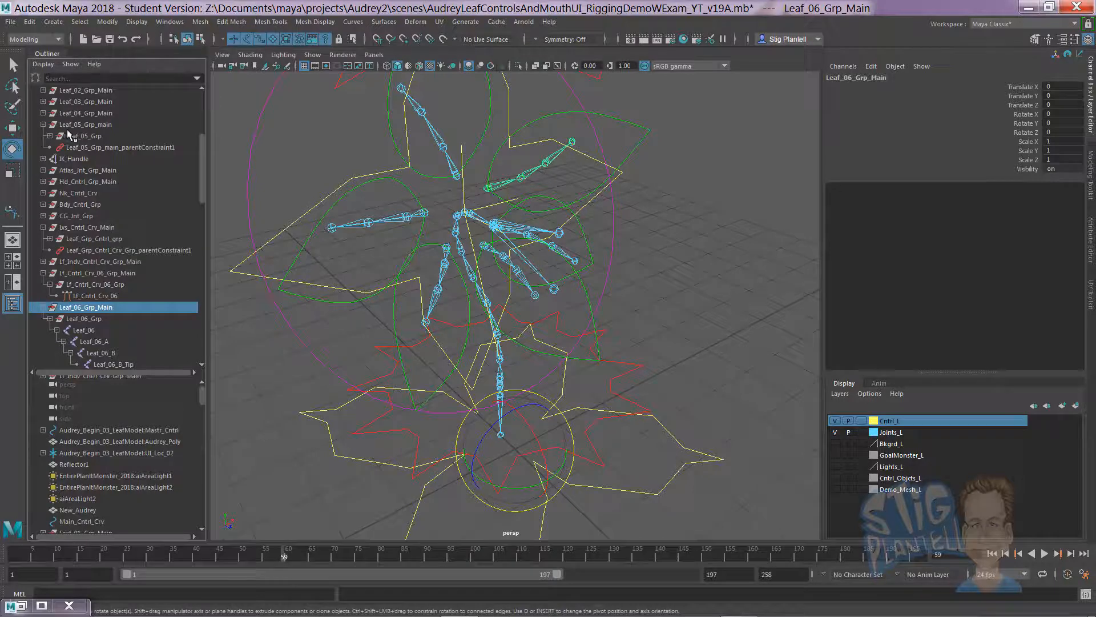
{"action": "left_click", "coordinate": [50, 136]}
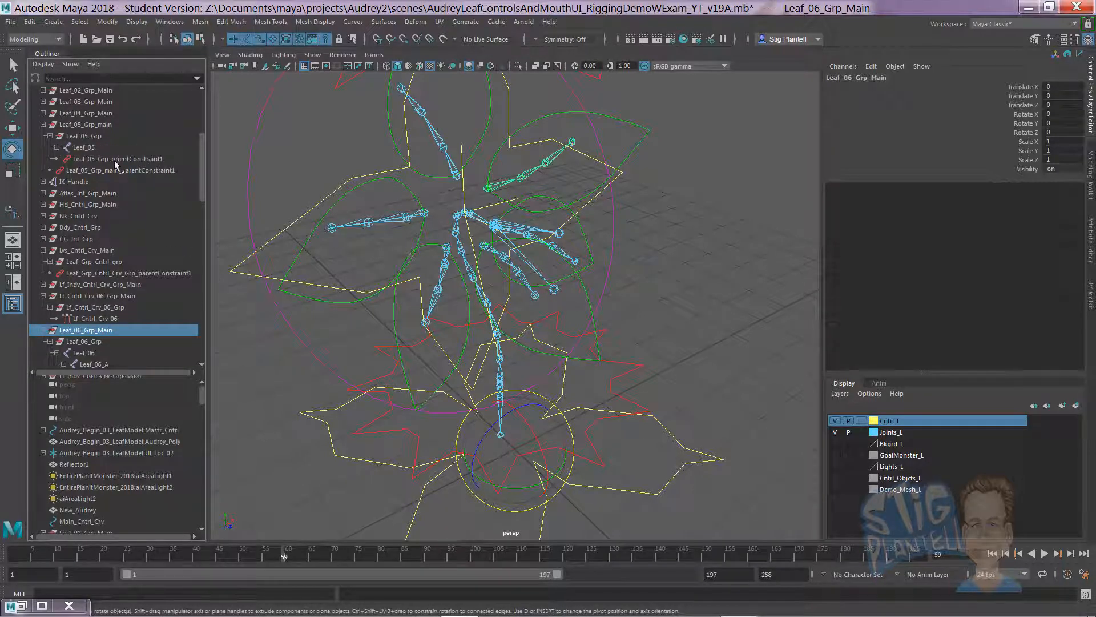
{"action": "left_click", "coordinate": [100, 125]}
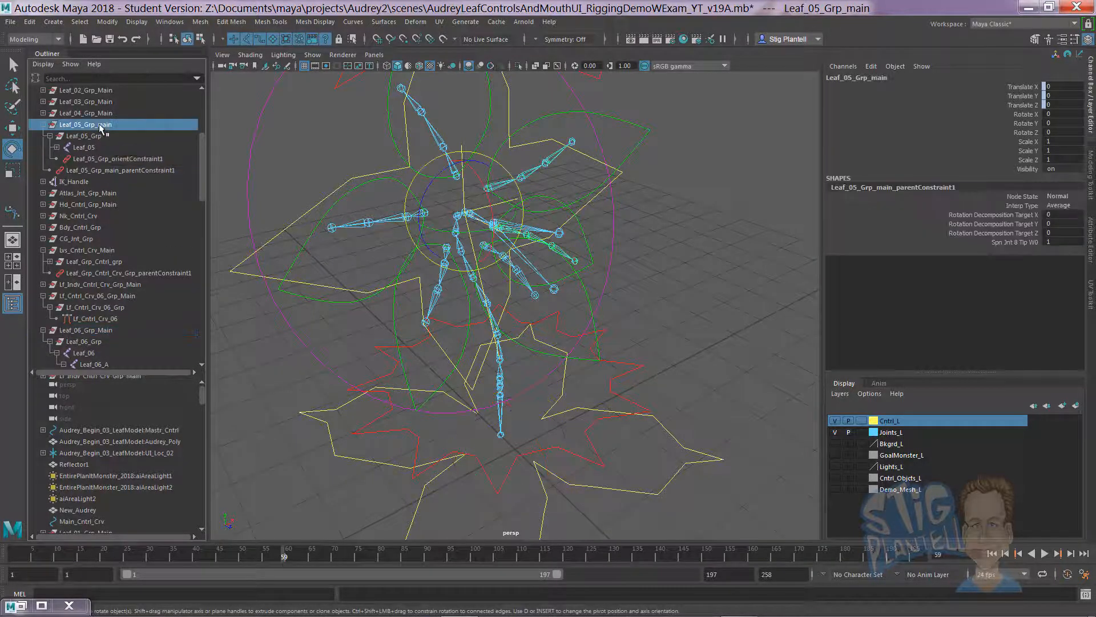
{"action": "left_click", "coordinate": [99, 137]}
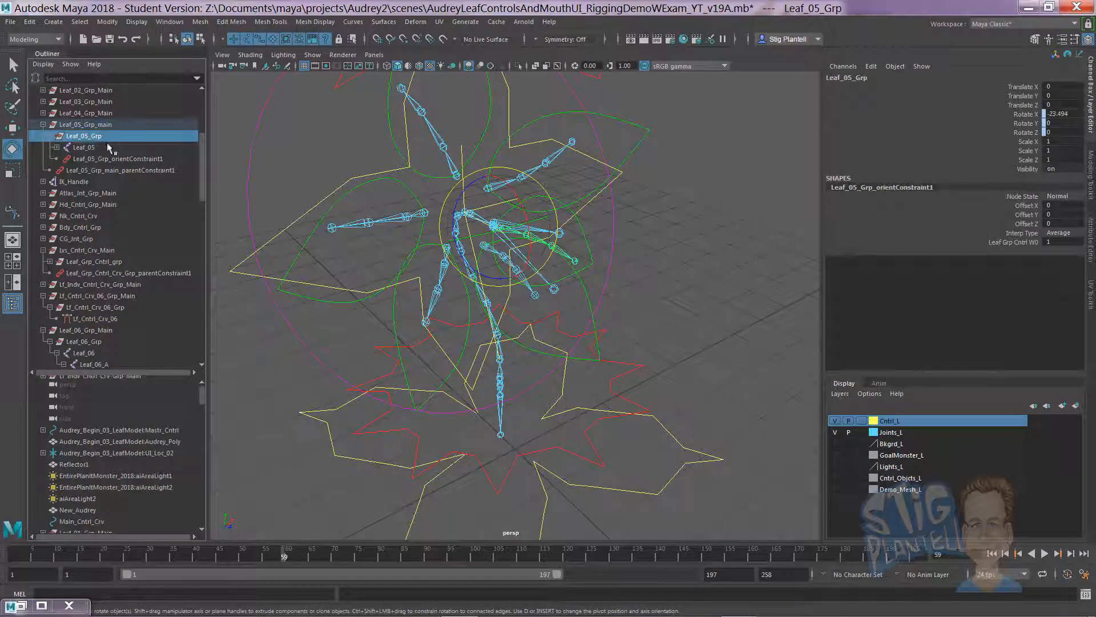
{"action": "left_click_drag", "start_coordinate": [714, 366], "coordinate": [471, 352], "text": "alt"}
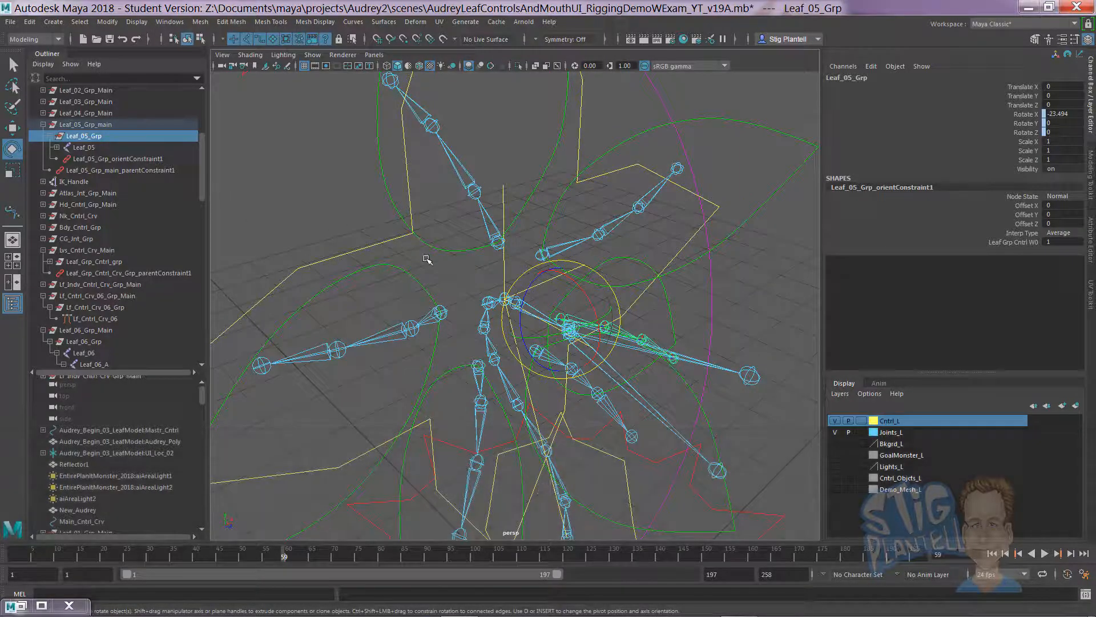
Step: Snap the pivot of Leaf_06_Grp_Main to the central tip joint of the spine, matching the pivot of Leaf_05_Grp_main
{"action": "left_click", "coordinate": [100, 330]}
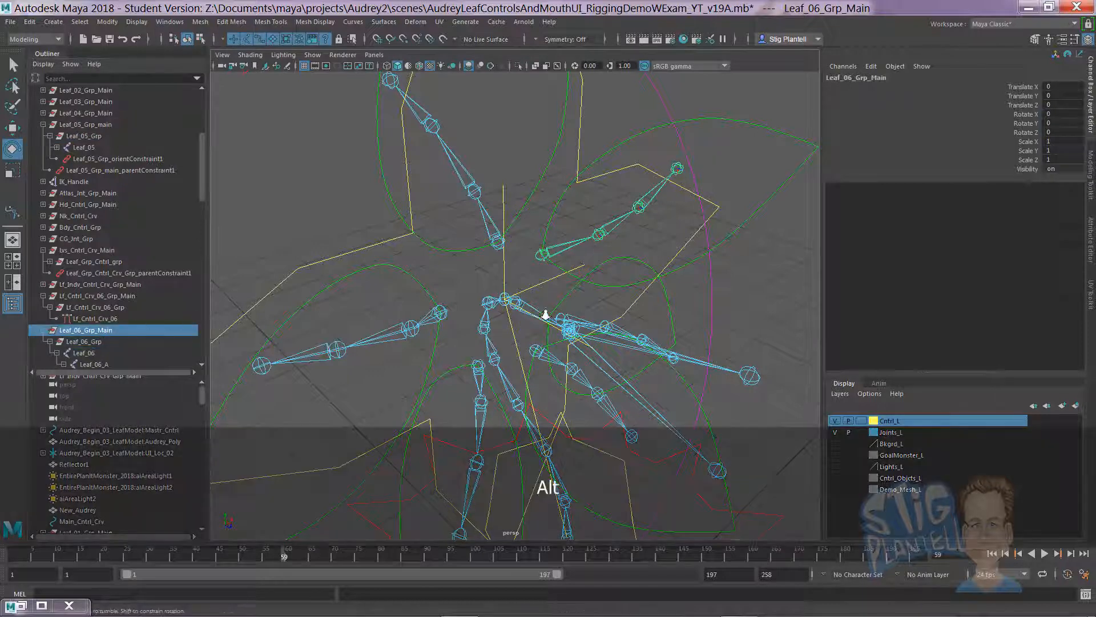
{"action": "left_click_drag", "start_coordinate": [545, 311], "coordinate": [542, 267], "text": "alt"}
{"action": "key", "text": "d"}
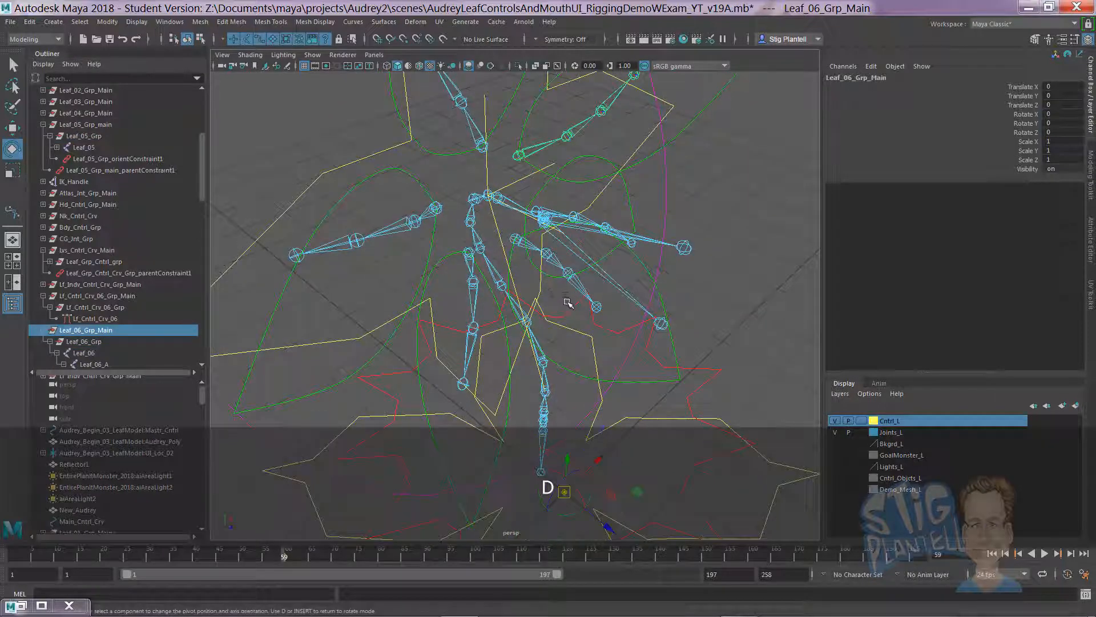
{"action": "key", "text": "v"}
{"action": "left_click_drag", "start_coordinate": [562, 494], "coordinate": [495, 276]}
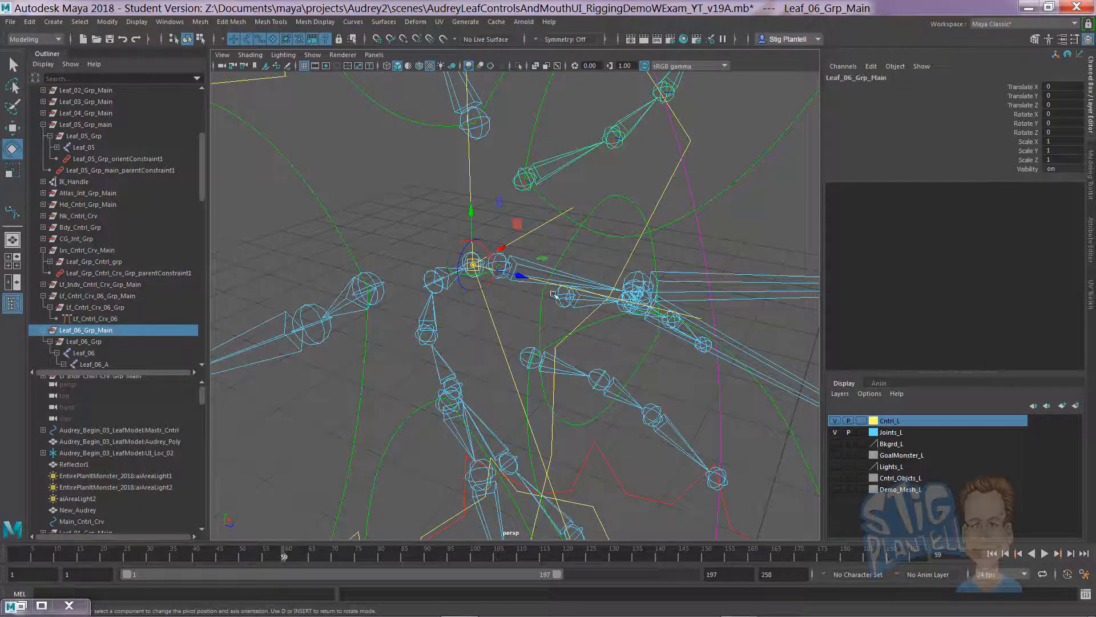
{"action": "right_click_drag", "start_coordinate": [633, 326], "coordinate": [422, 291], "text": "alt"}
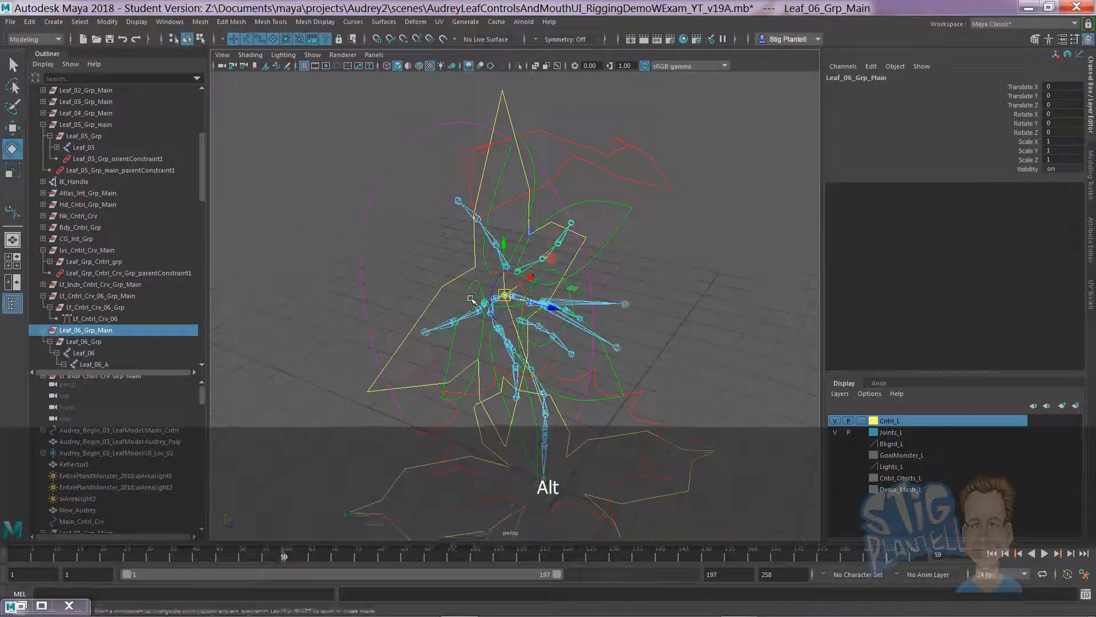
{"action": "left_click_drag", "start_coordinate": [469, 296], "coordinate": [571, 285], "text": "alt"}
{"action": "left_click", "coordinate": [721, 313]}
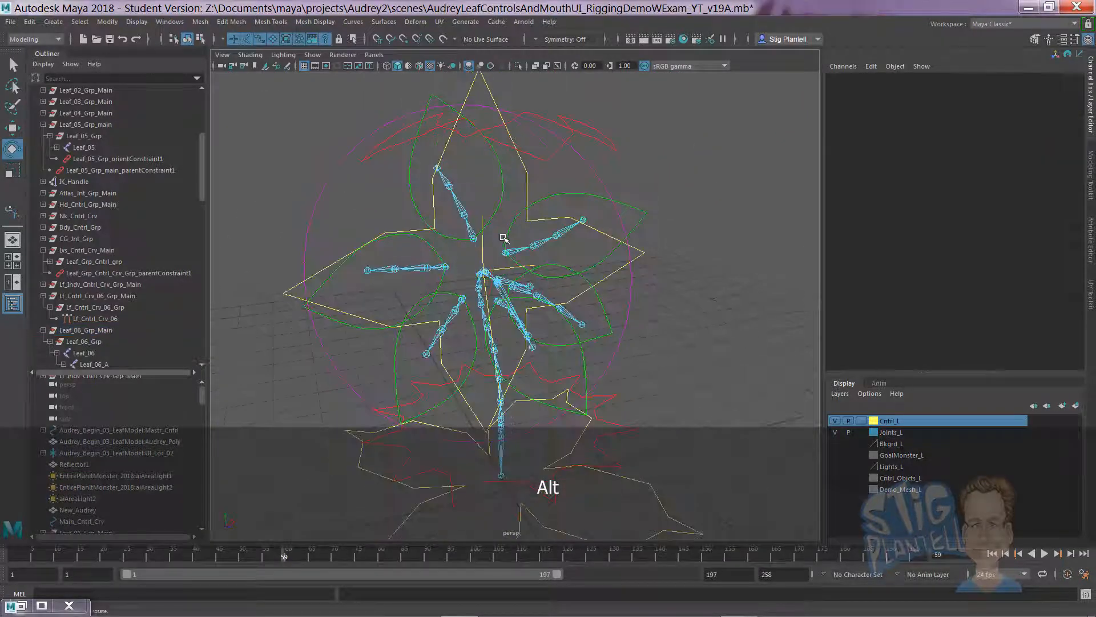
Step: Check the pivot positions of the Leaf_06 joint, Leaf_06_Grp_Main and Leaf_06_Grp
{"action": "left_click", "coordinate": [526, 252]}
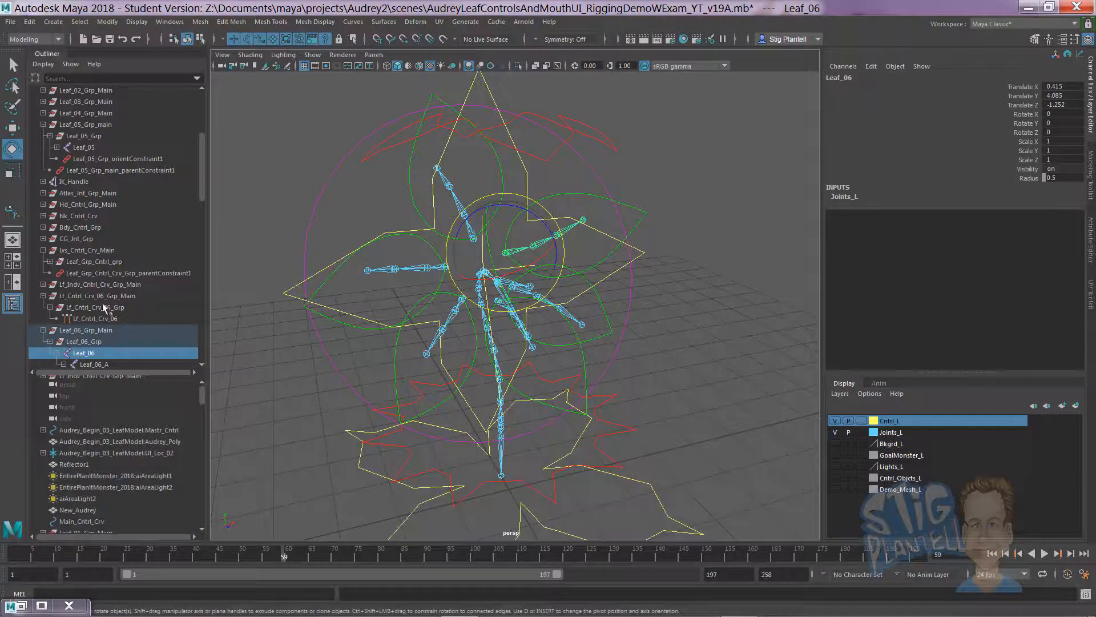
{"action": "left_click_drag", "start_coordinate": [201, 185], "coordinate": [201, 199]}
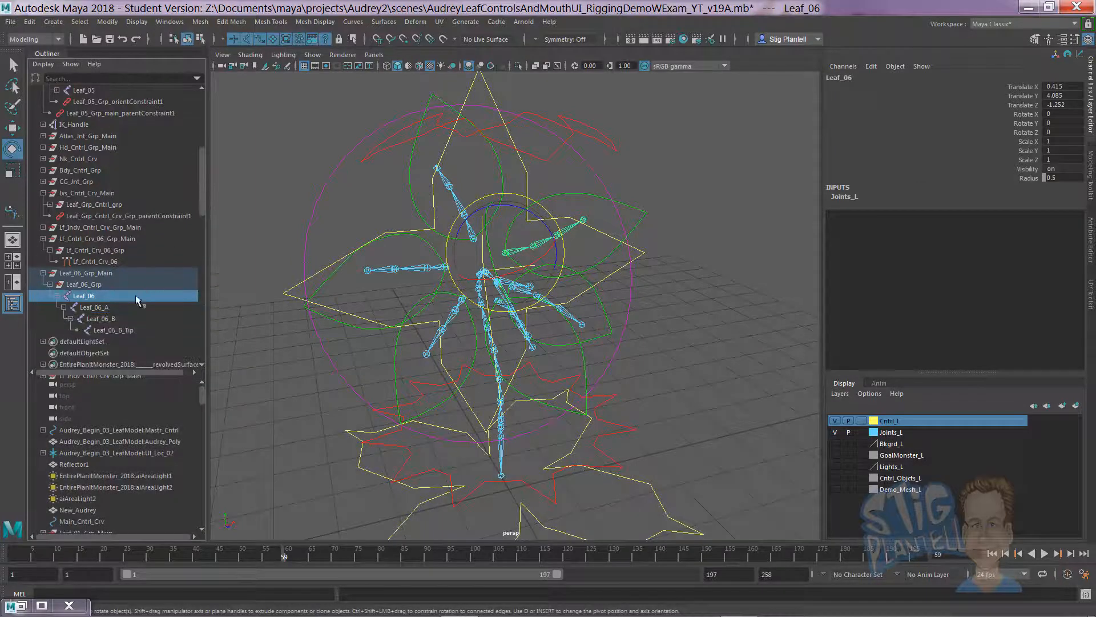
{"action": "left_click", "coordinate": [100, 273]}
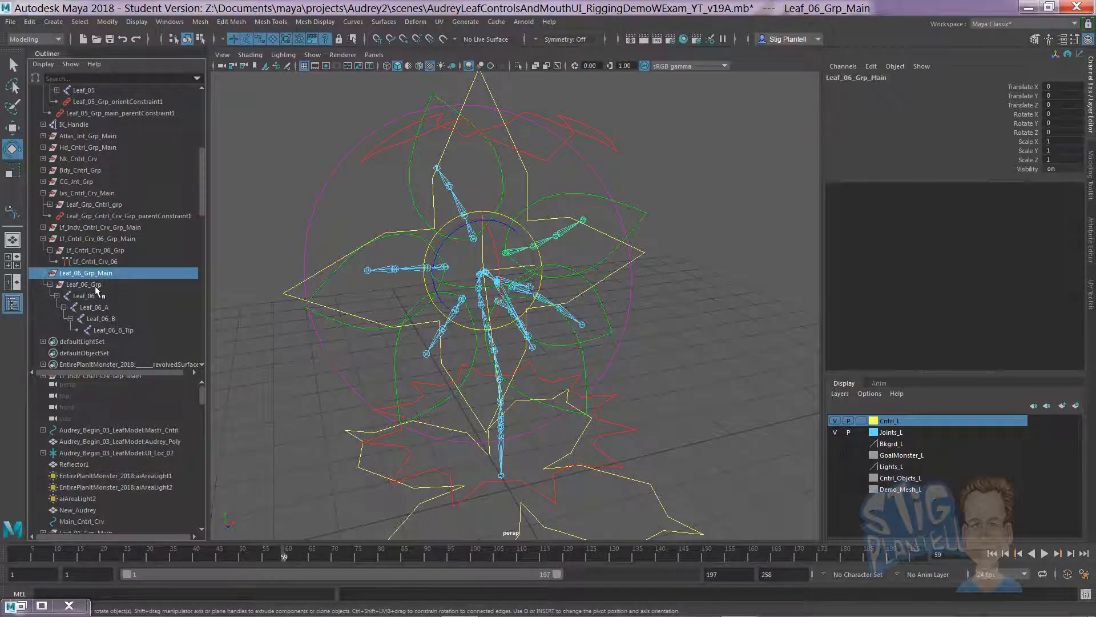
{"action": "left_click", "coordinate": [95, 286]}
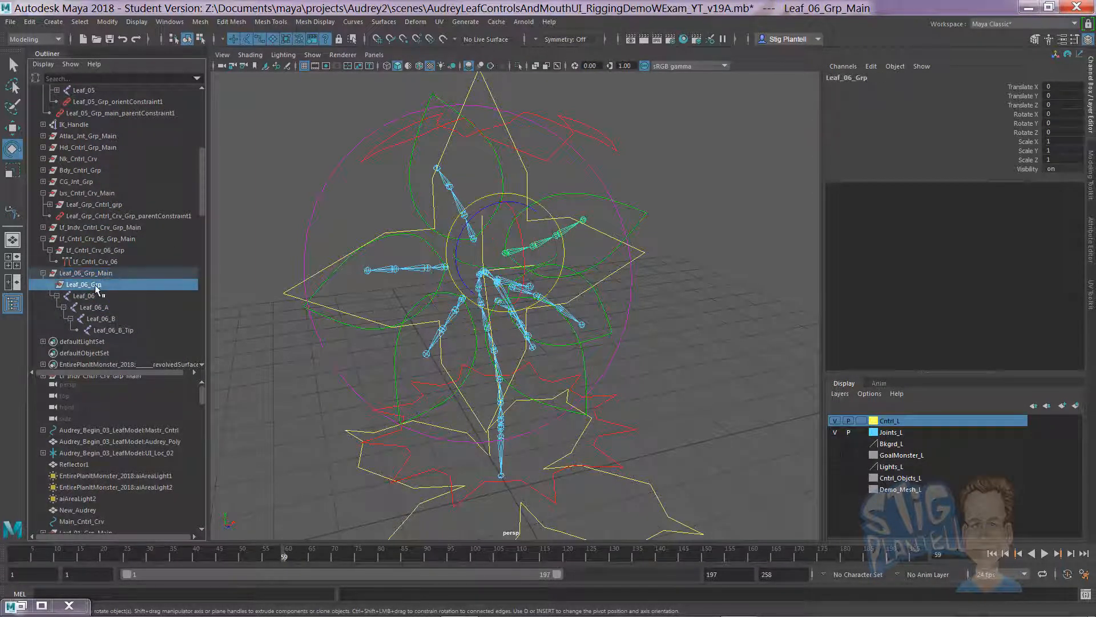
{"action": "left_click", "coordinate": [684, 205]}
{"action": "left_click_drag", "start_coordinate": [602, 234], "coordinate": [518, 240], "text": "alt"}
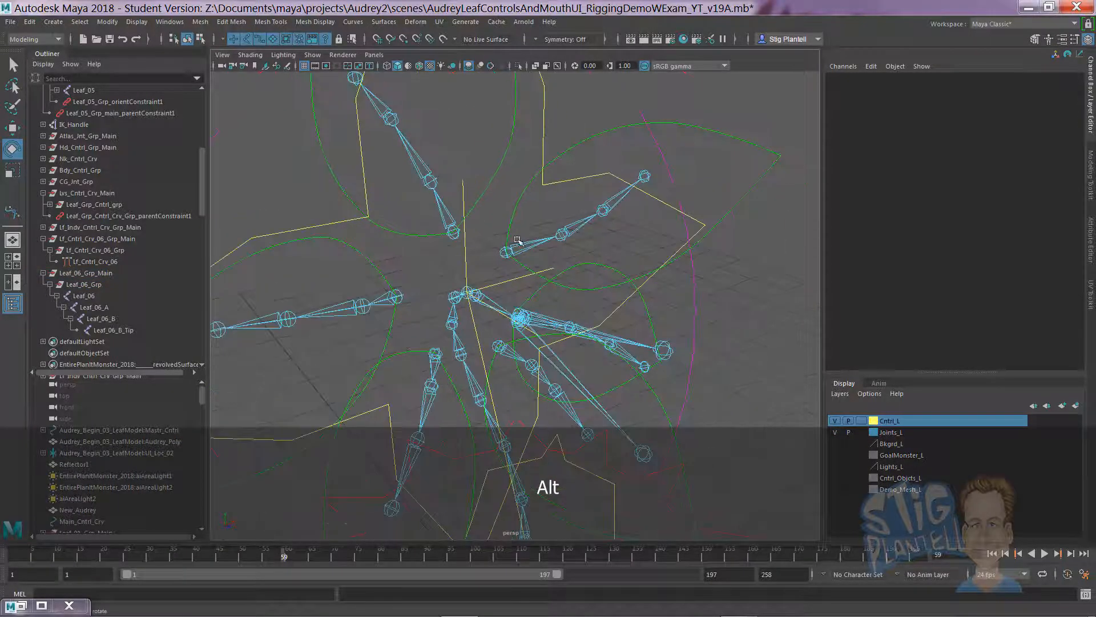
{"action": "left_click", "coordinate": [95, 283]}
{"action": "left_click", "coordinate": [742, 272]}
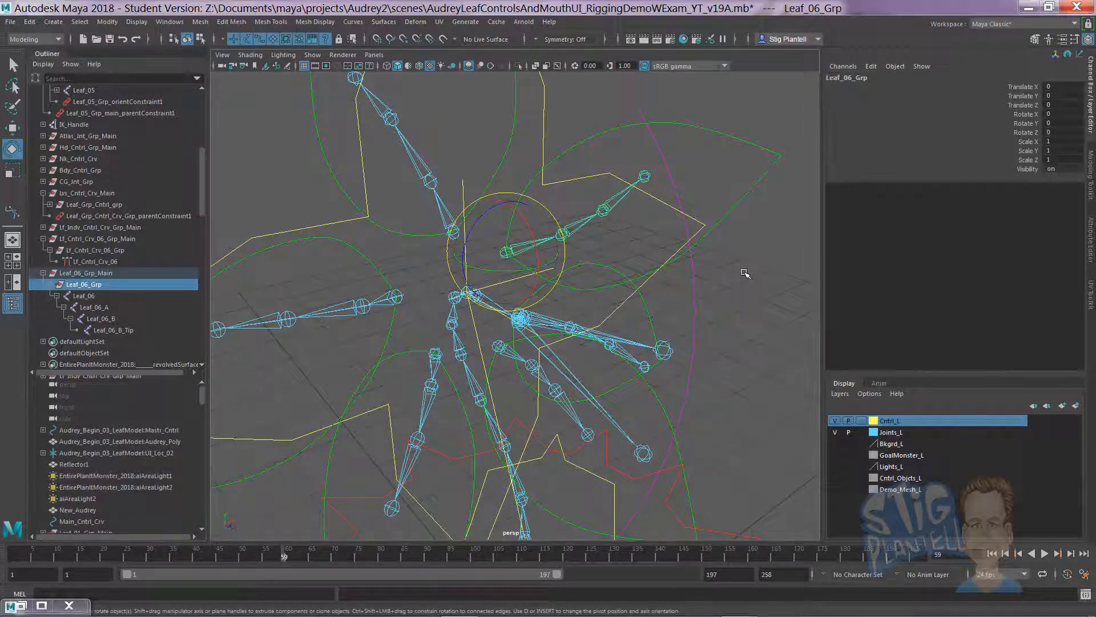
Step: Orient-constrain Leaf_06_Grp to the Leaf_Grp_Cntrl curve, using reset options with Maintain offset enabled
{"action": "left_click", "coordinate": [530, 195]}
{"action": "left_click_drag", "start_coordinate": [642, 272], "coordinate": [682, 214], "text": "alt"}
{"action": "left_click", "coordinate": [679, 208]}
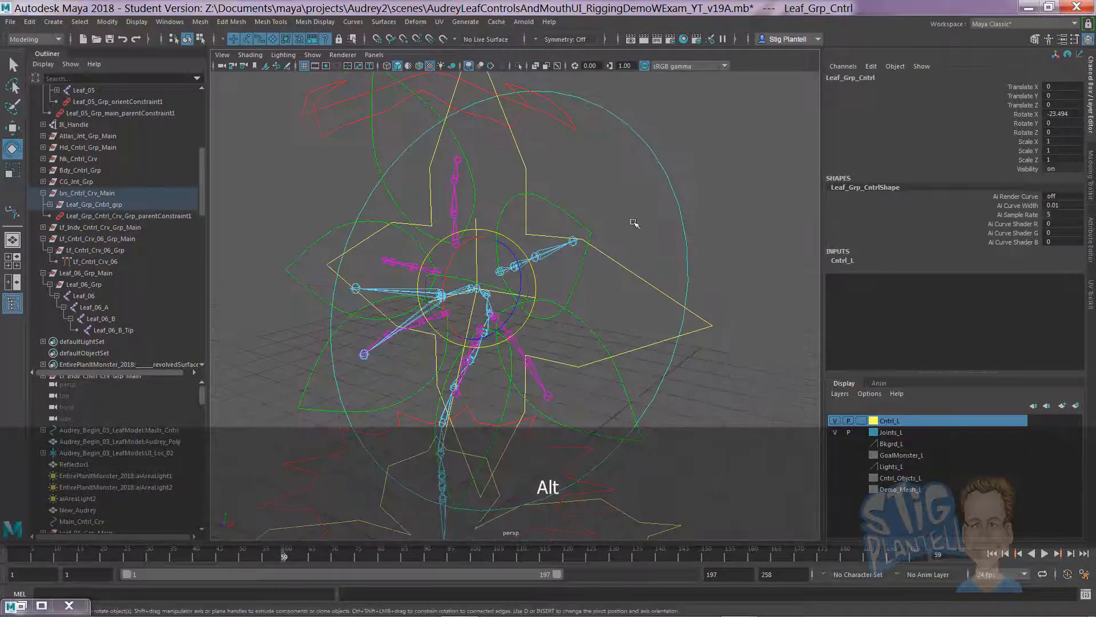
{"action": "middle_click_drag", "start_coordinate": [510, 226], "coordinate": [541, 230], "text": "alt"}
{"action": "right_click_drag", "start_coordinate": [541, 230], "coordinate": [696, 297], "text": "alt"}
{"action": "left_click_drag", "start_coordinate": [557, 261], "coordinate": [503, 260], "text": "alt"}
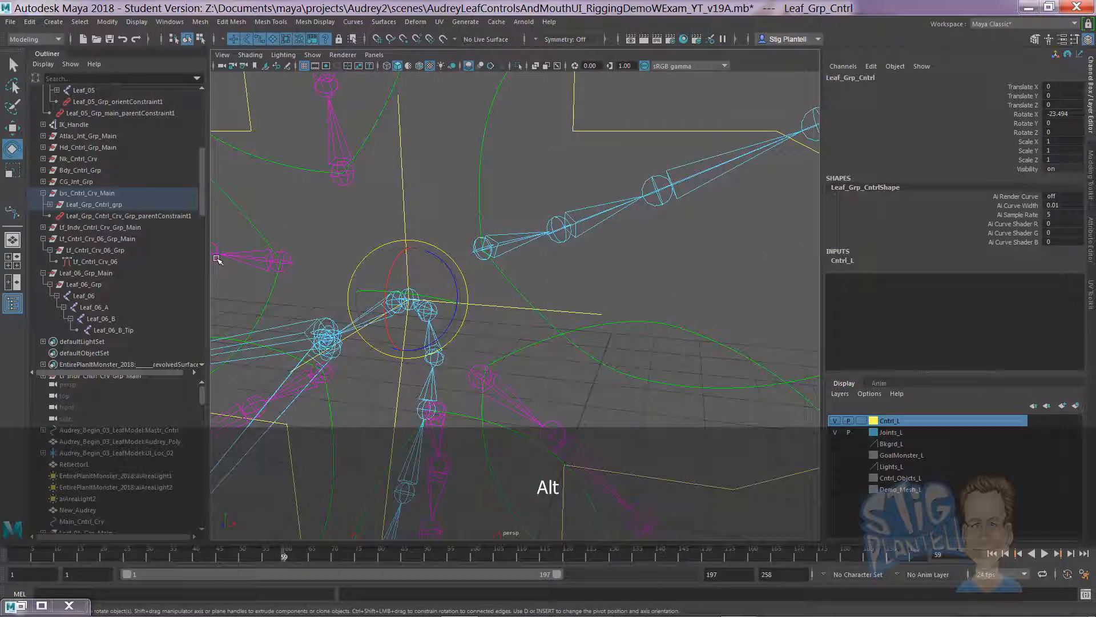
{"action": "left_click", "coordinate": [97, 284], "text": "ctrl"}
{"action": "left_click_drag", "start_coordinate": [566, 281], "coordinate": [534, 293], "text": "alt"}
{"action": "key", "text": "space"}
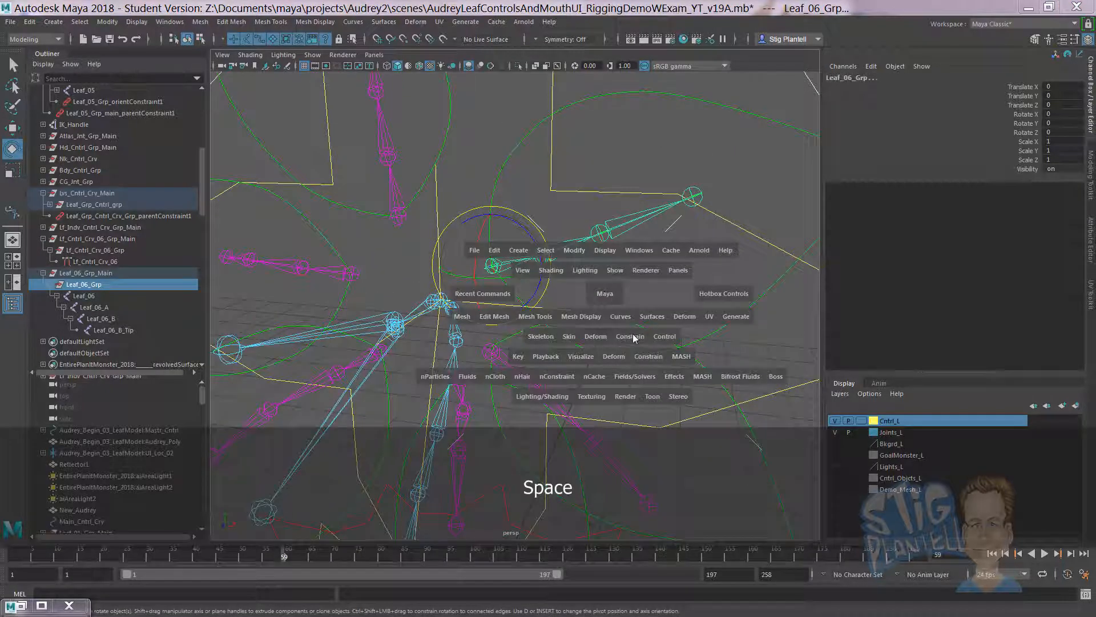
{"action": "left_click_drag", "start_coordinate": [634, 338], "coordinate": [741, 395]}
{"action": "left_click", "coordinate": [754, 159]}
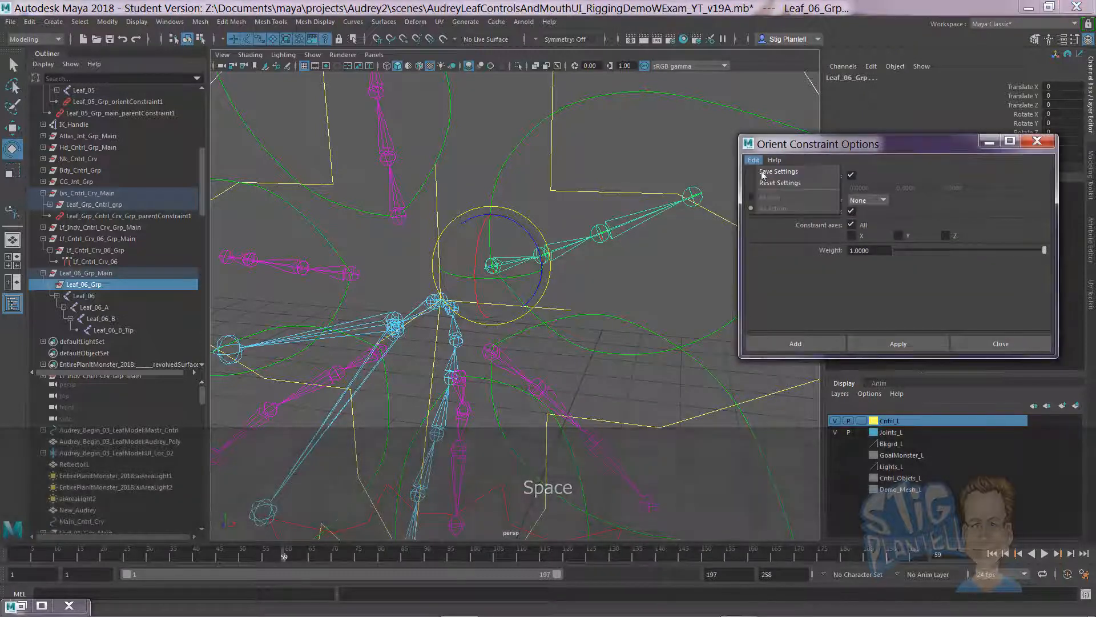
{"action": "left_click", "coordinate": [777, 183]}
{"action": "left_click", "coordinate": [852, 176]}
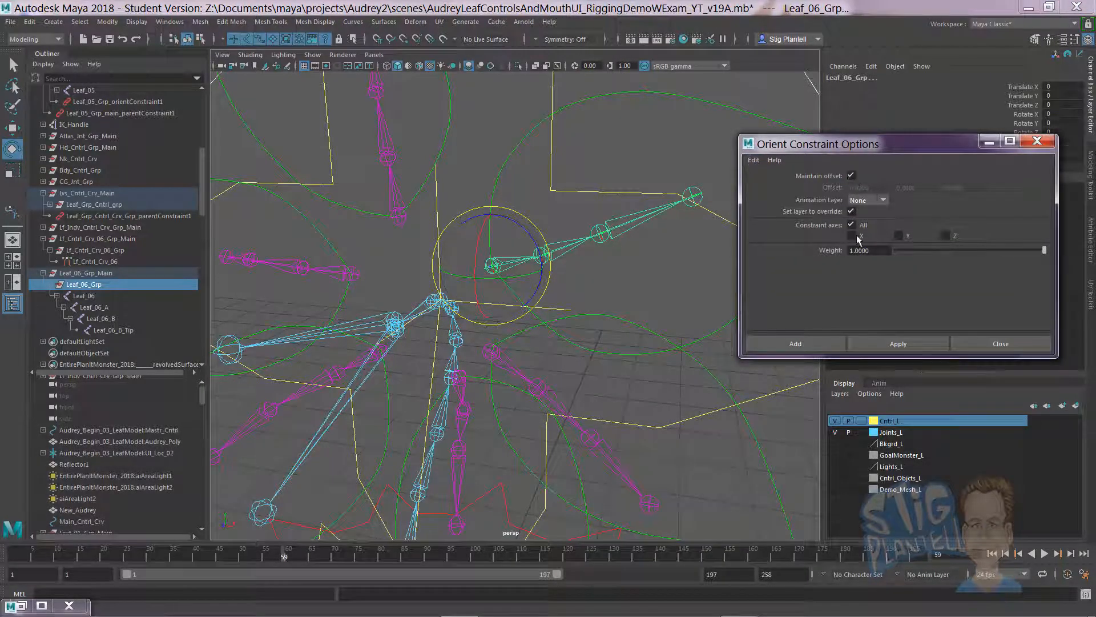
{"action": "left_click", "coordinate": [795, 344]}
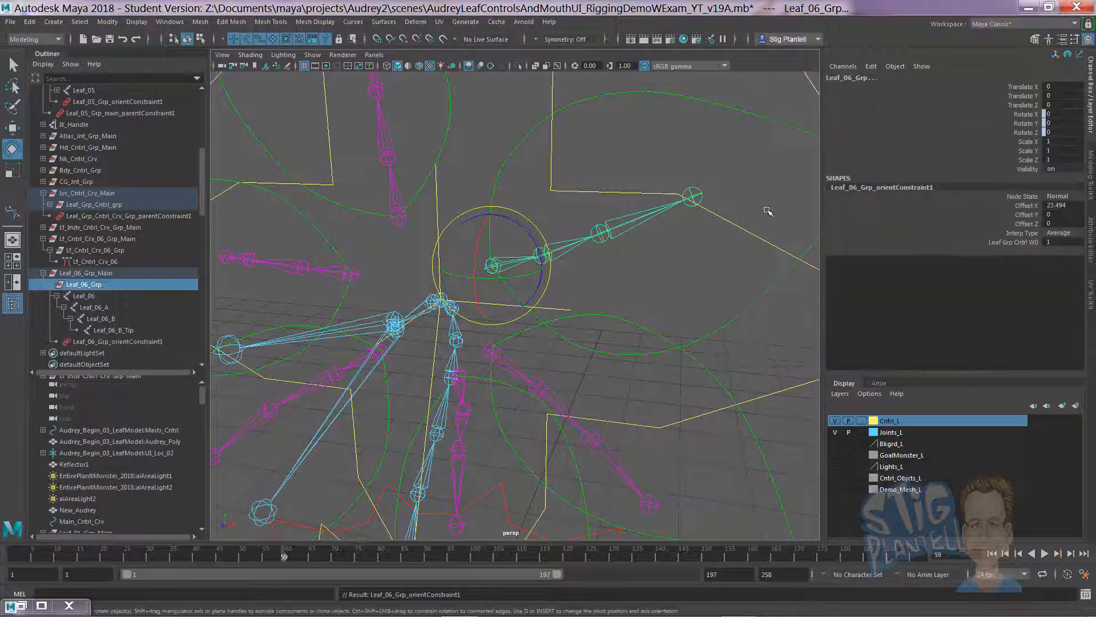
Step: Test the new orient constraint with a trial rotation and undo that rotation
{"action": "left_click_drag", "start_coordinate": [657, 319], "coordinate": [505, 275], "text": "alt"}
{"action": "right_click_drag", "start_coordinate": [506, 276], "coordinate": [648, 298], "text": "alt"}
{"action": "right_click_drag", "start_coordinate": [741, 252], "coordinate": [577, 239], "text": "alt"}
{"action": "left_click", "coordinate": [517, 262]}
{"action": "left_click_drag", "start_coordinate": [479, 267], "coordinate": [611, 215]}
{"action": "key", "text": "ctrl+z"}
Step: Try a Z rotation of the control curve Lf_Cntrl_Crv_06 and undo it
{"action": "left_click", "coordinate": [587, 215]}
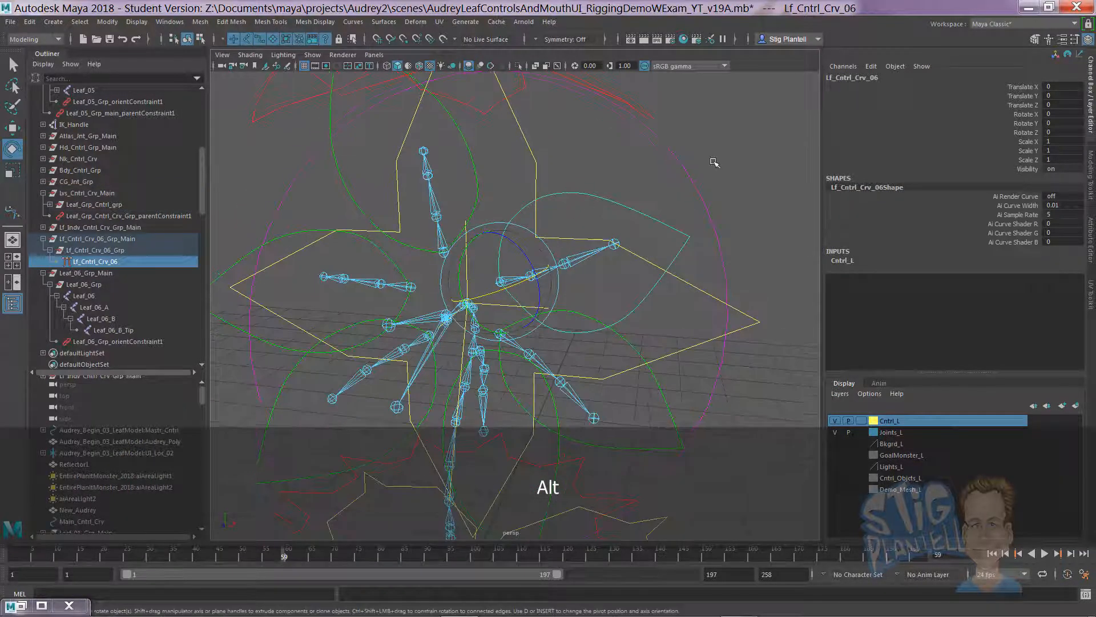
{"action": "left_click", "coordinate": [715, 163]}
{"action": "left_click", "coordinate": [622, 216]}
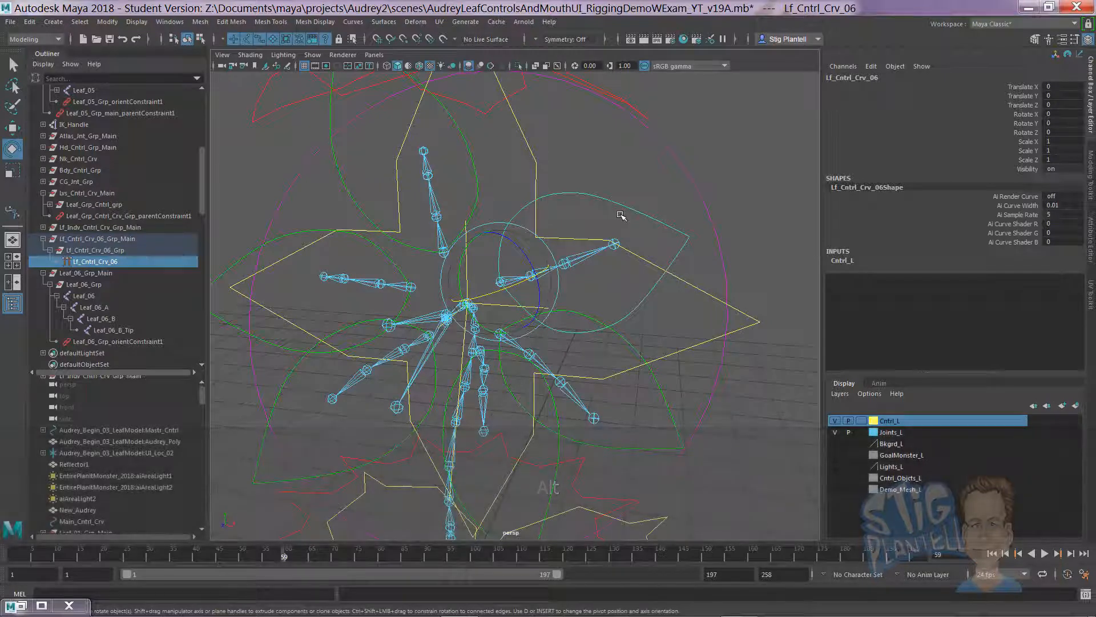
{"action": "left_click_drag", "start_coordinate": [509, 233], "coordinate": [493, 229]}
{"action": "key", "text": "ctrl+z"}
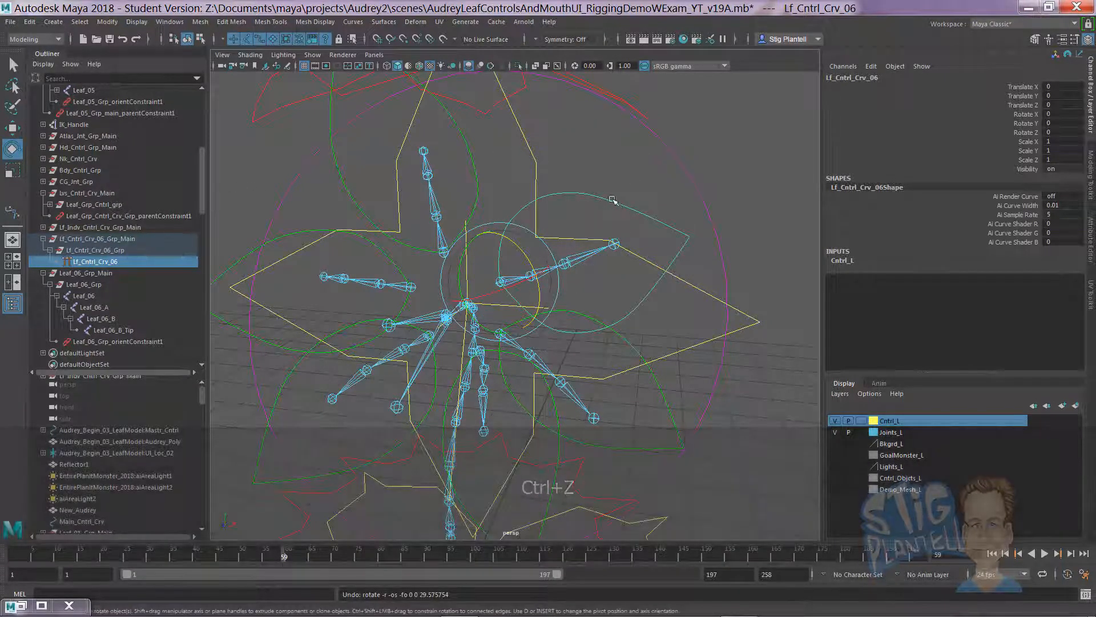
Step: Expand the Lf_Indv_Cntrl_Crv_Grp_Main hierarchy, rename that group as Leaves_Collar_Main, and clear the selection
{"action": "left_click", "coordinate": [471, 167]}
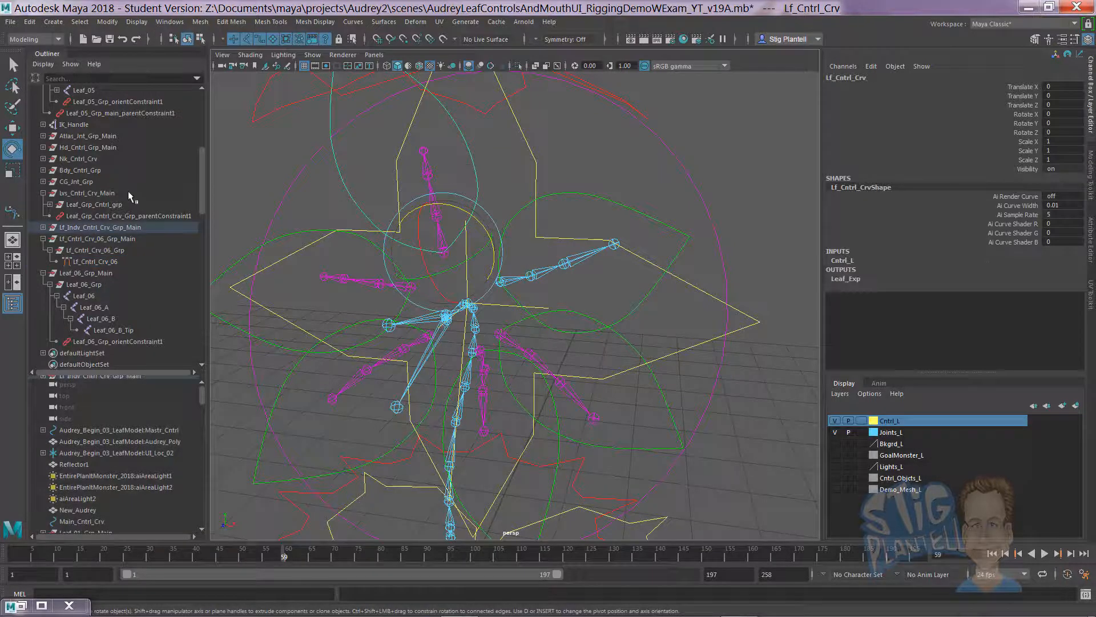
{"action": "left_click", "coordinate": [44, 227], "text": "shift"}
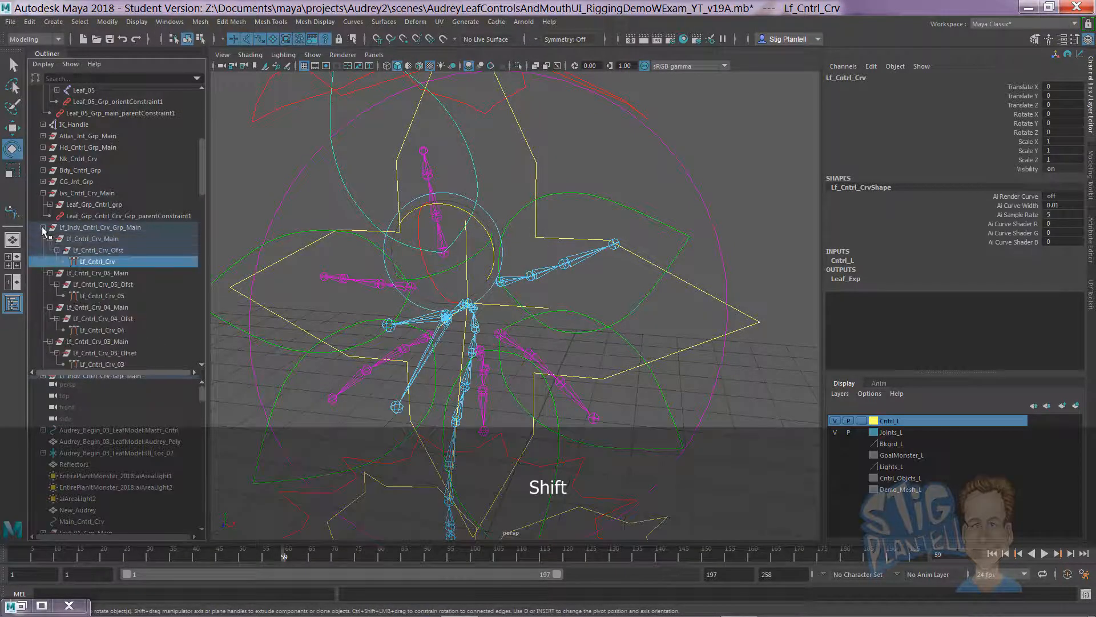
{"action": "left_click", "coordinate": [92, 229]}
{"action": "double_click", "coordinate": [132, 228]}
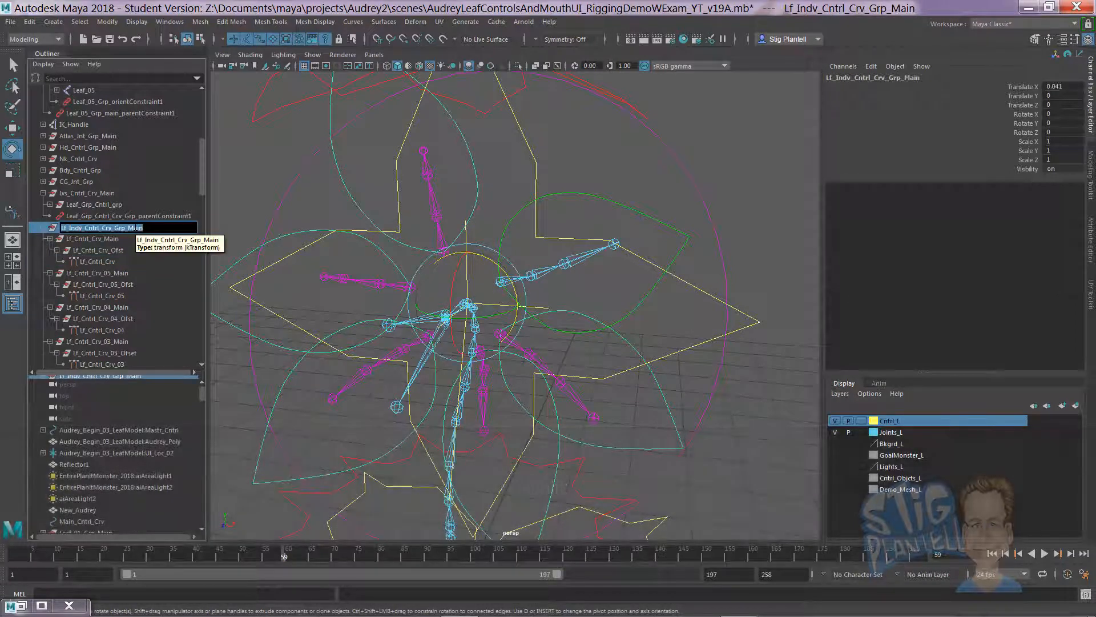
{"action": "type", "text": "Leaves"}
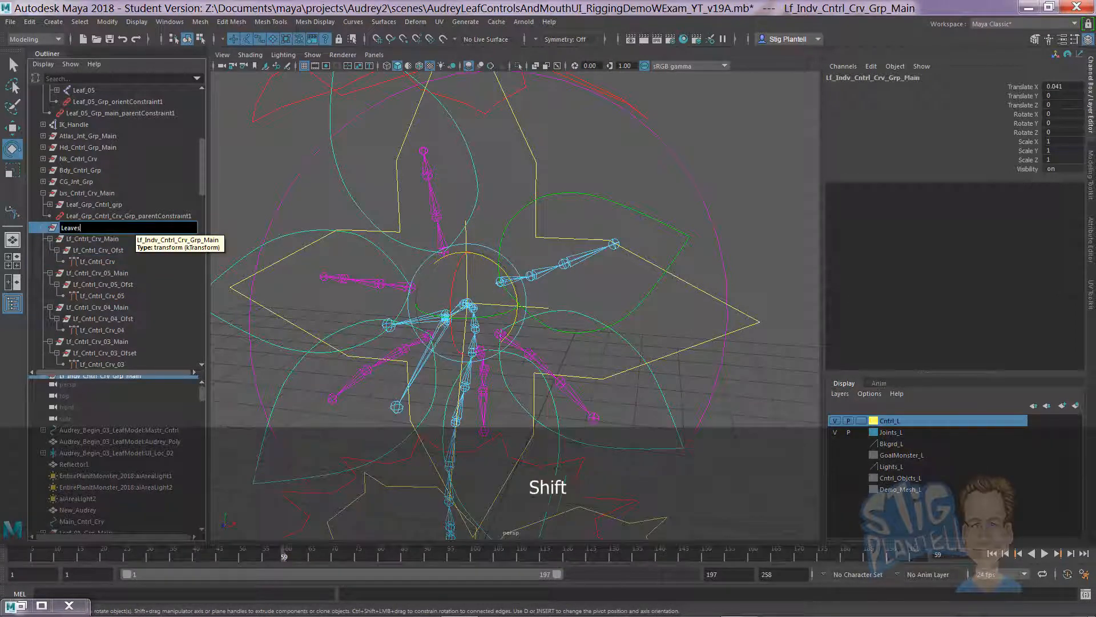
{"action": "type", "text": "_Collar_Main"}
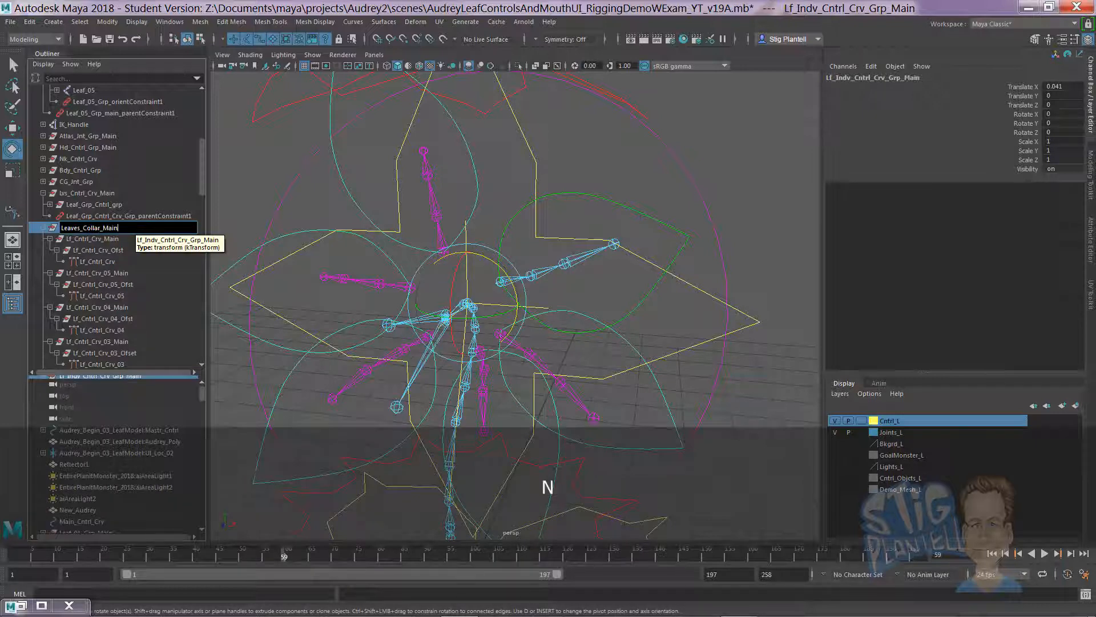
{"action": "key", "text": "Return"}
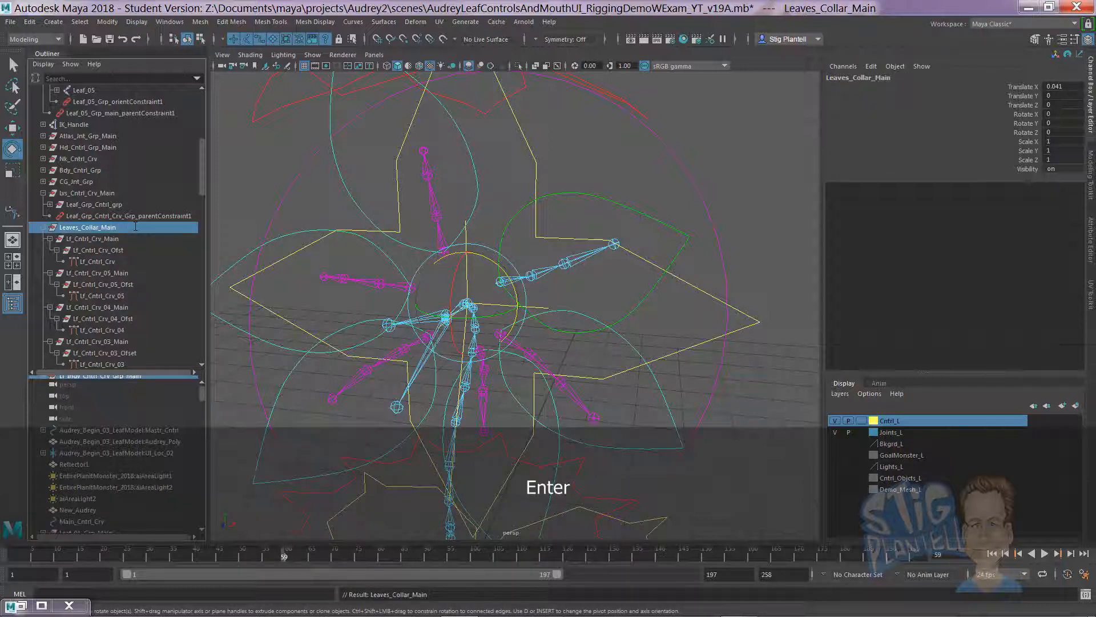
{"action": "left_click", "coordinate": [698, 143]}
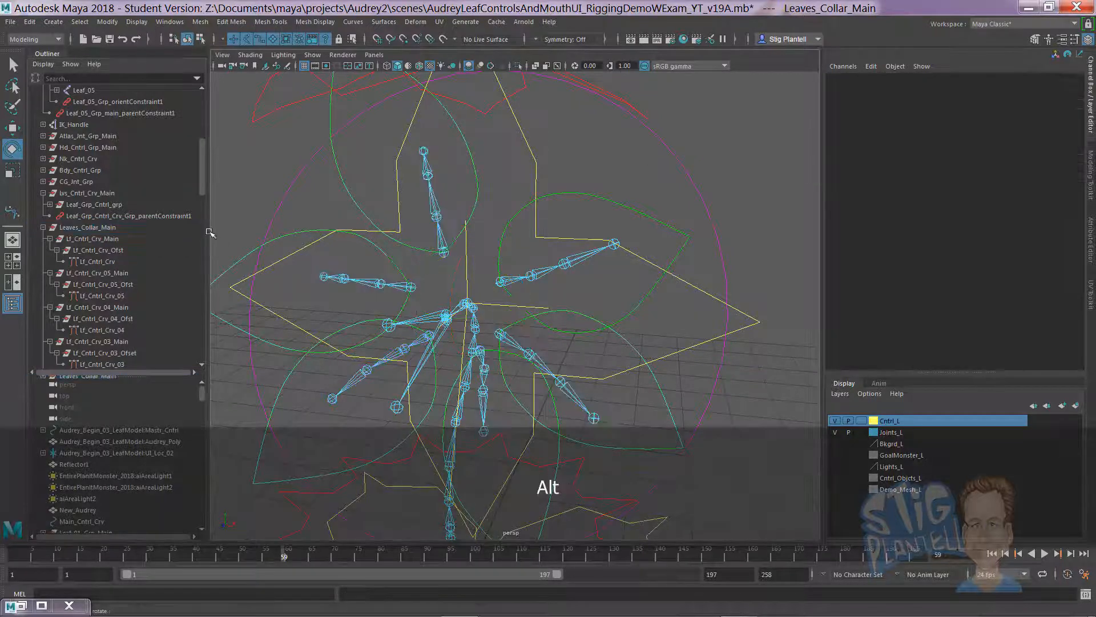
Step: Locate the selected control curve Lf_Cntrl_Crv_06 in the Outliner and enlarge the upper hierarchy pane
{"action": "left_click", "coordinate": [616, 215]}
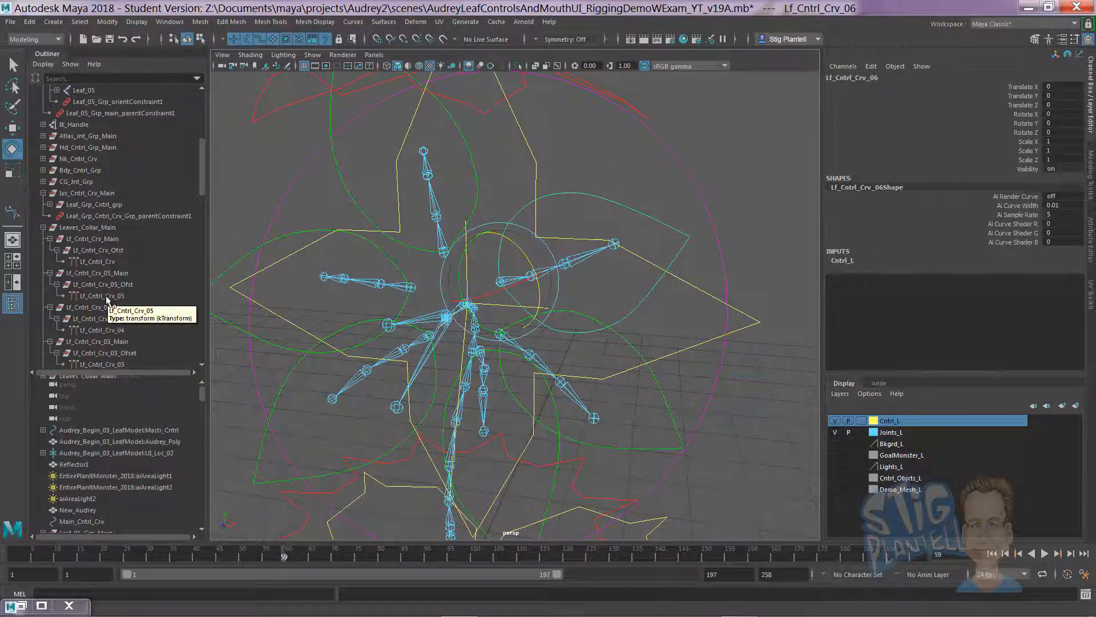
{"action": "key", "text": "f"}
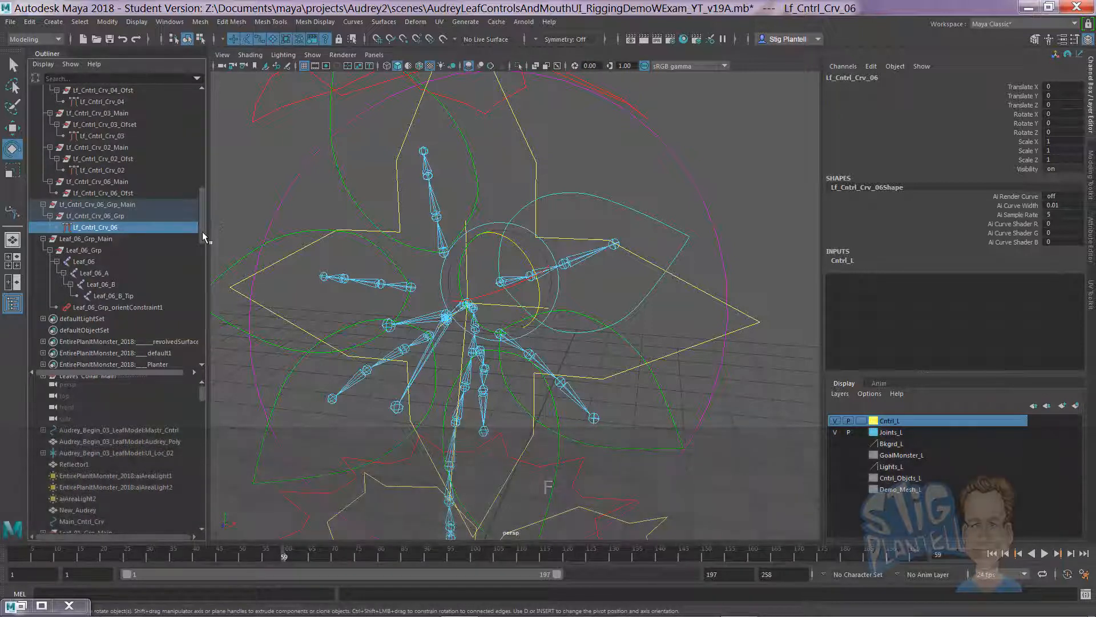
{"action": "left_click_drag", "start_coordinate": [204, 227], "coordinate": [204, 205]}
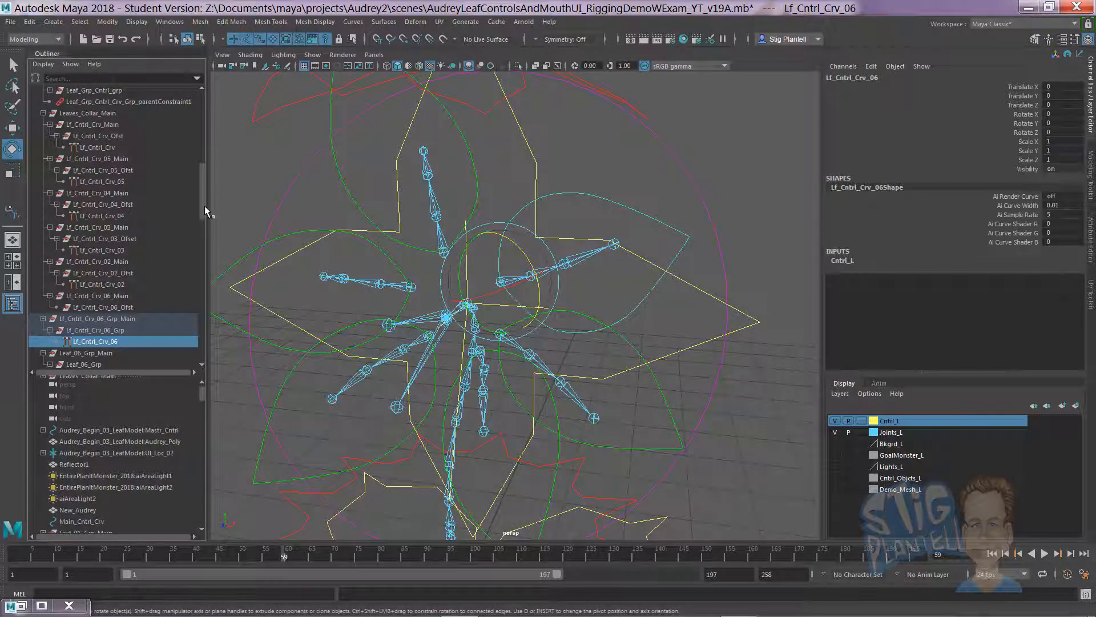
{"action": "left_click_drag", "start_coordinate": [130, 373], "coordinate": [130, 436]}
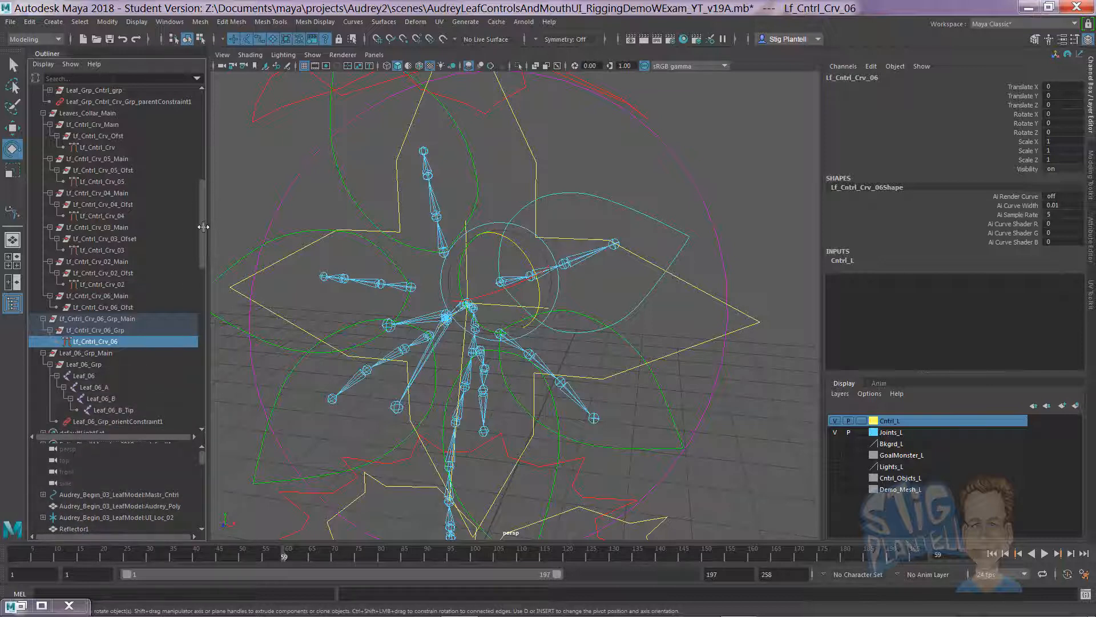
Step: Collapse the Leaf_05_Grp_main and Lvs_Cntrl_Crv_Main hierarchies in the Outliner
{"action": "left_click_drag", "start_coordinate": [203, 220], "coordinate": [204, 186]}
{"action": "left_click", "coordinate": [43, 102]}
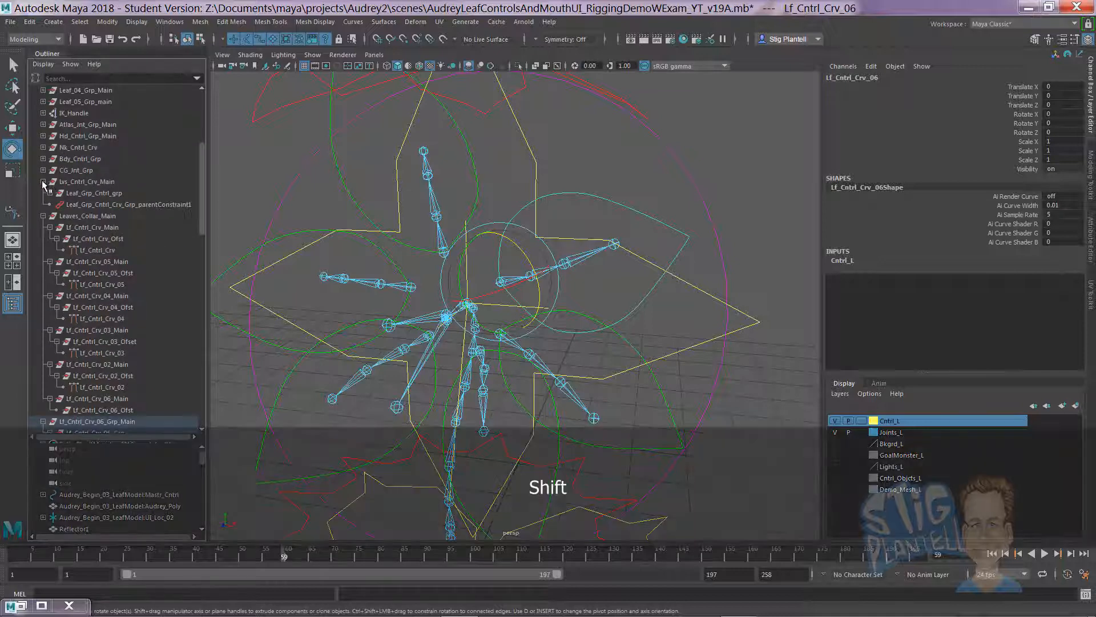
{"action": "left_click", "coordinate": [42, 181], "text": "shift"}
Step: Compare which joints and curves Leaf_Grp_Cntrl, Lf_Cntrl_Crv_06 and Leaves_Collar_Main affect by selecting them in turn
{"action": "left_click", "coordinate": [80, 182]}
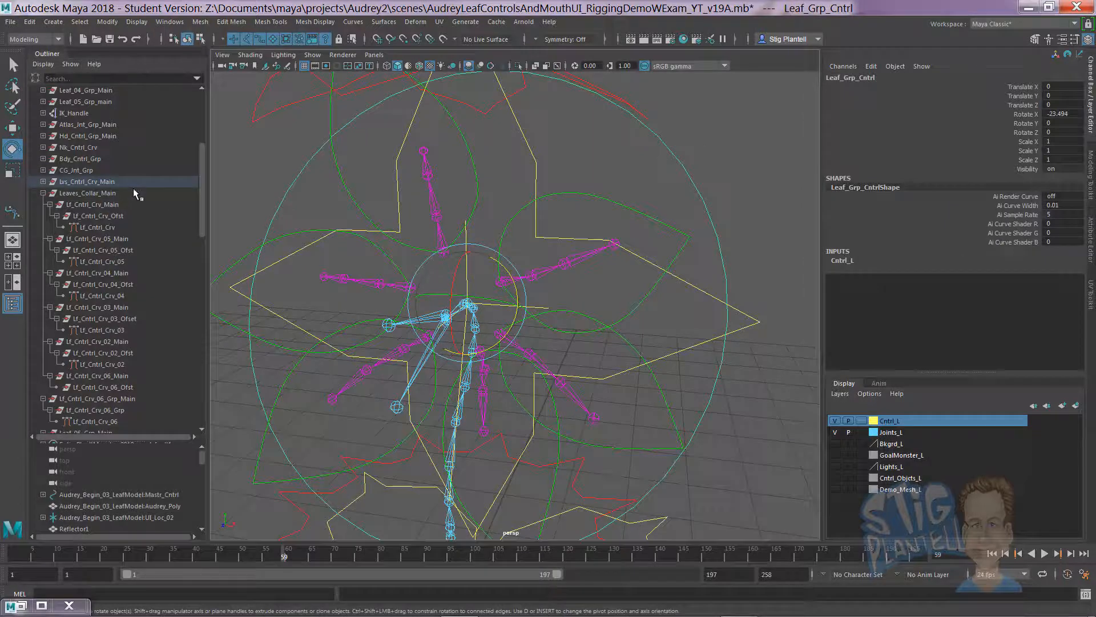
{"action": "left_click", "coordinate": [640, 219]}
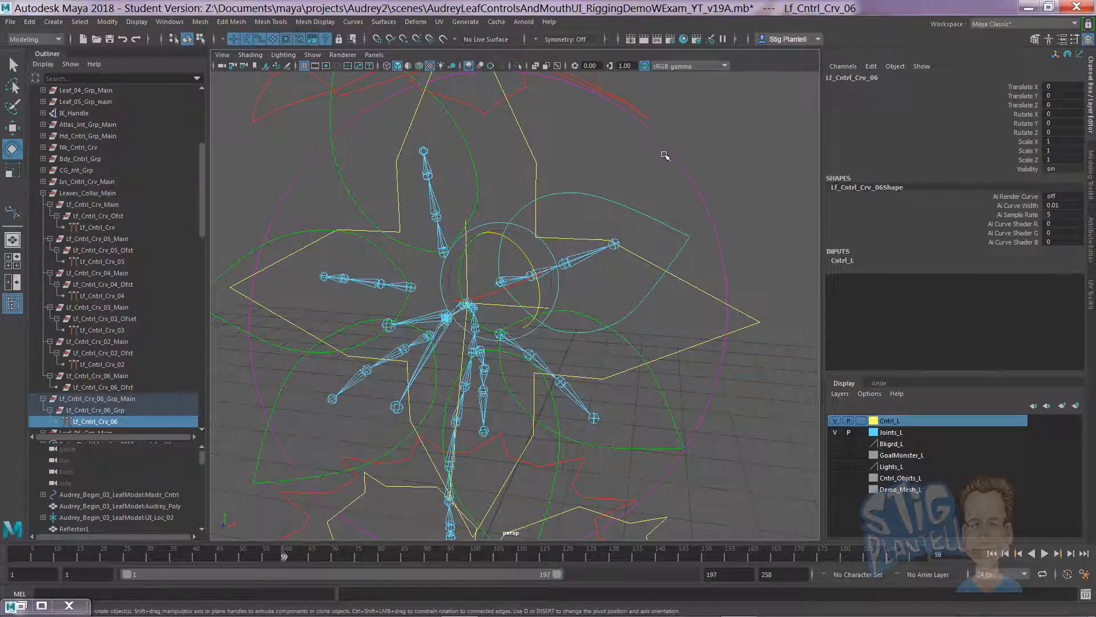
{"action": "left_click", "coordinate": [698, 143]}
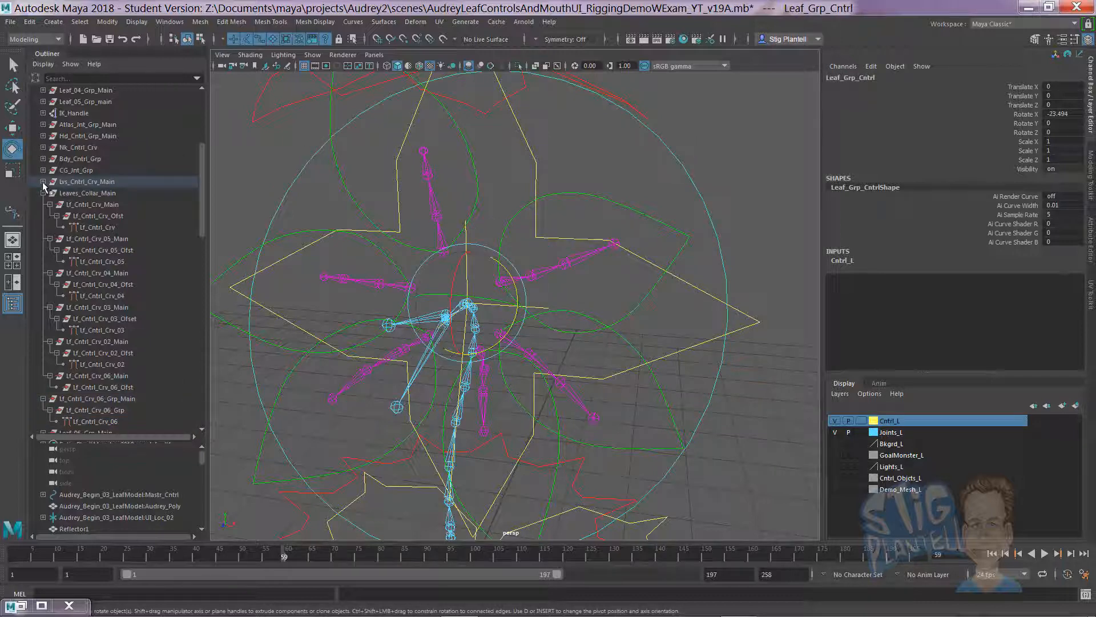
{"action": "left_click", "coordinate": [85, 194]}
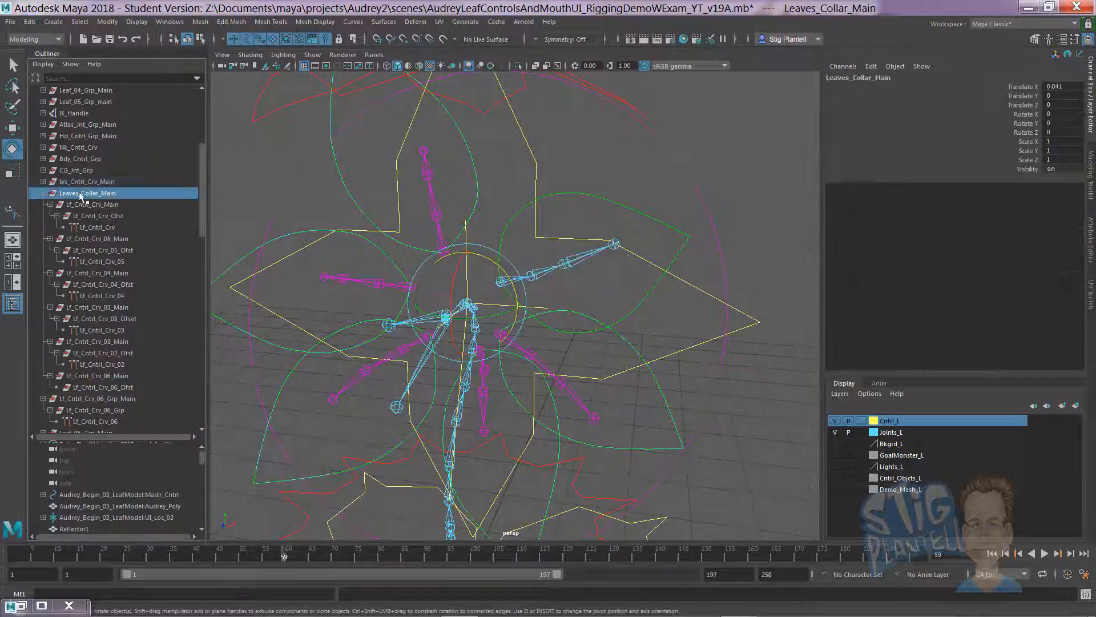
{"action": "left_click", "coordinate": [698, 168]}
{"action": "left_click", "coordinate": [705, 163]}
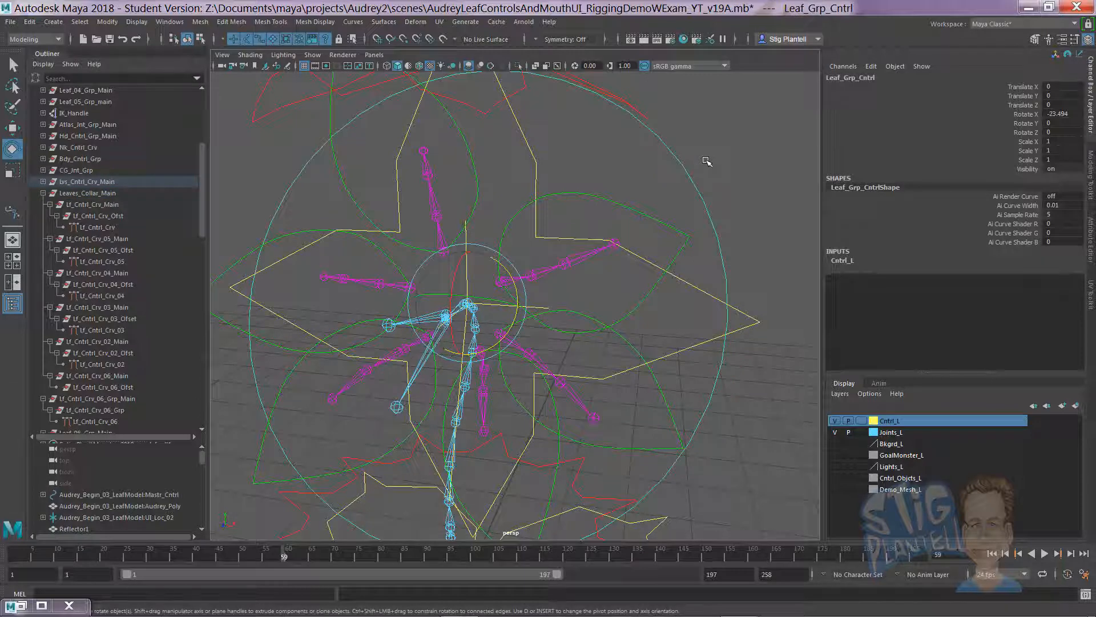
{"action": "left_click", "coordinate": [43, 182]}
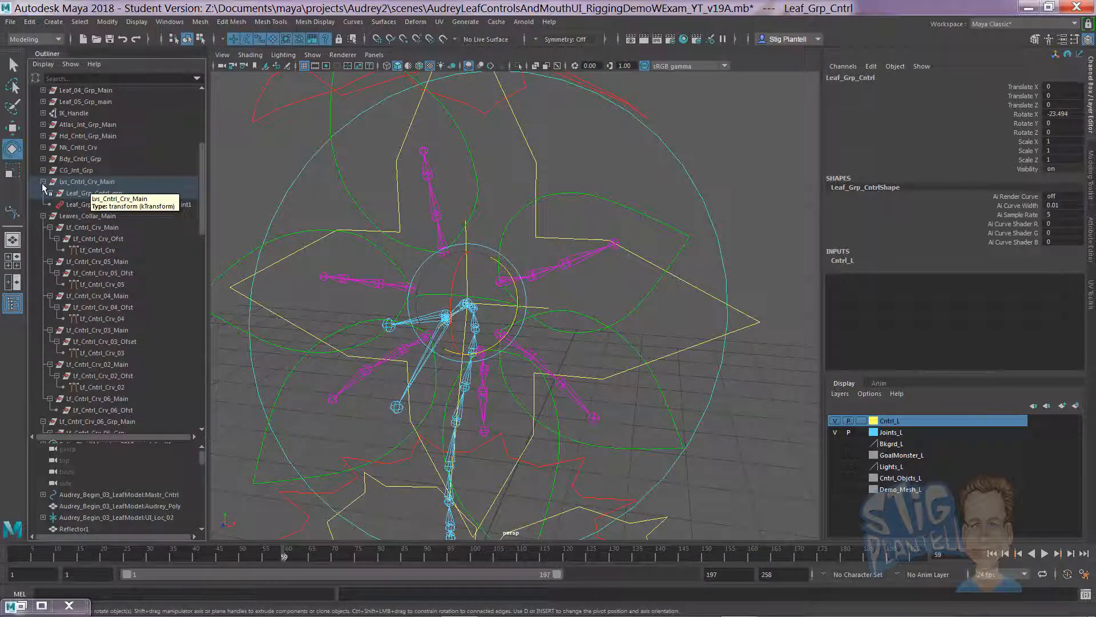
{"action": "left_click", "coordinate": [43, 181]}
{"action": "left_click", "coordinate": [84, 194]}
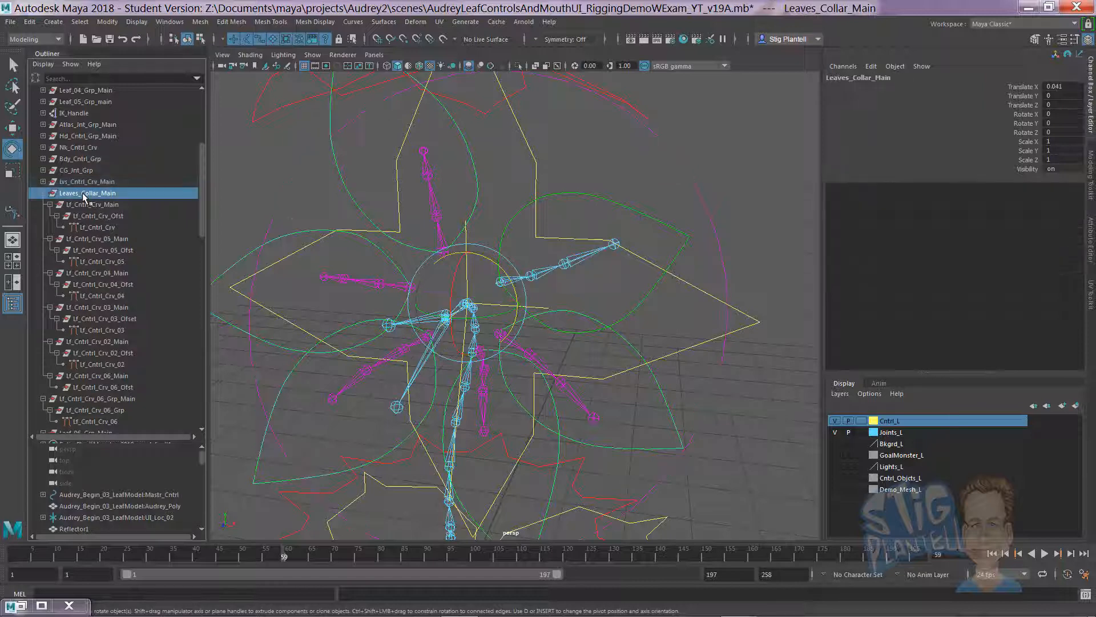
{"action": "scroll", "coordinate": [202, 209], "scroll_direction": "down", "scroll_amount": 2}
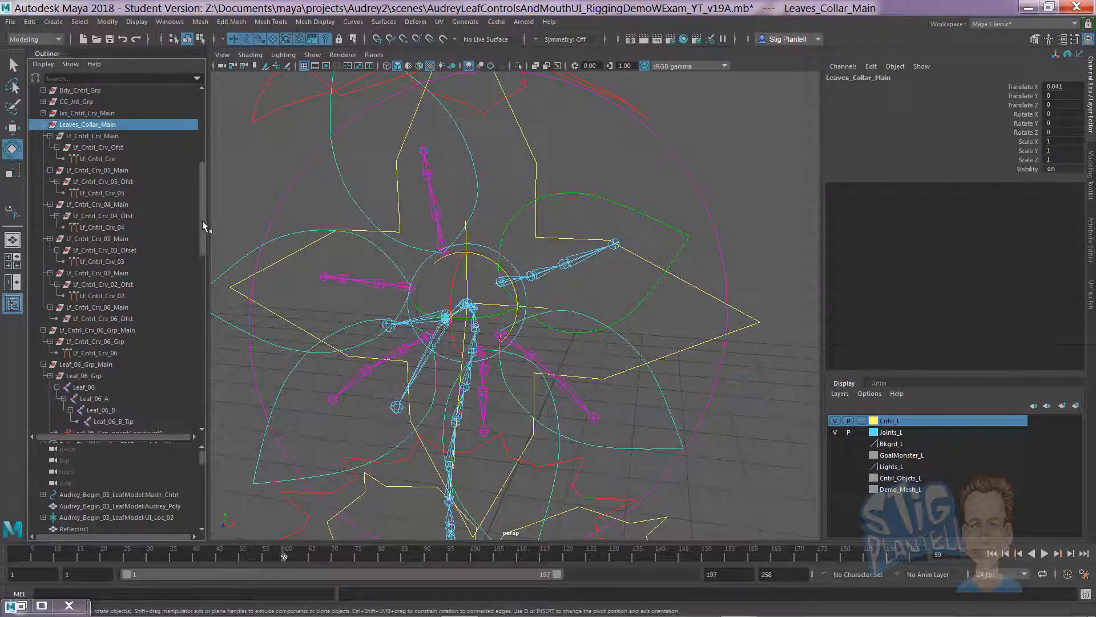
{"action": "scroll", "coordinate": [202, 221], "scroll_direction": "down", "scroll_amount": 1}
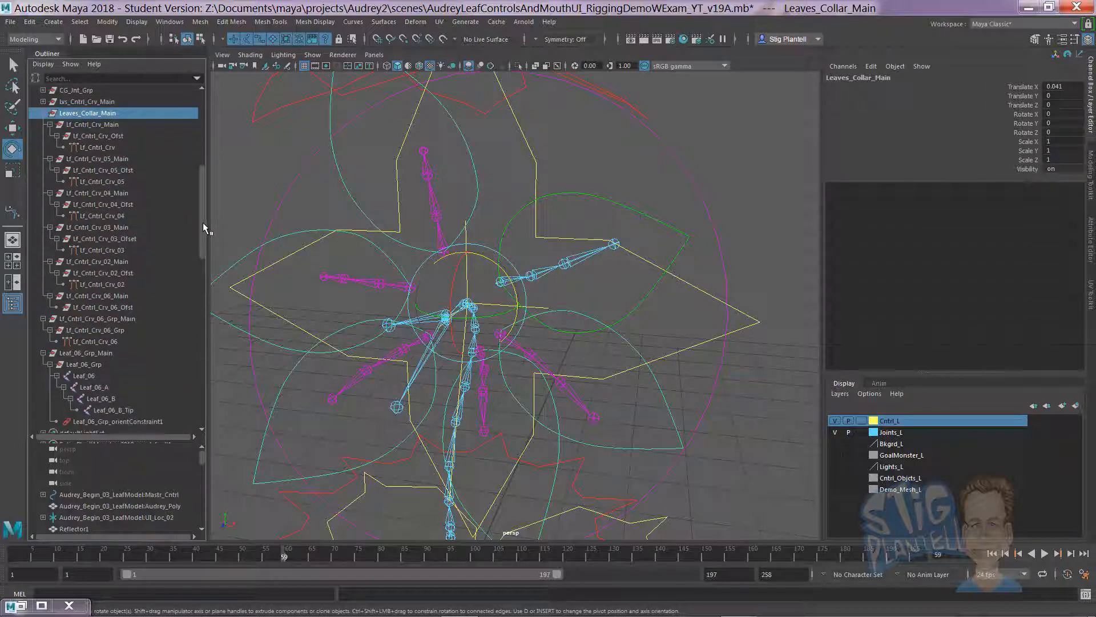
Step: Parent Leaf_06_Grp_Main under the Leaves_Collar_Main group and clear the selection
{"action": "left_click", "coordinate": [94, 352]}
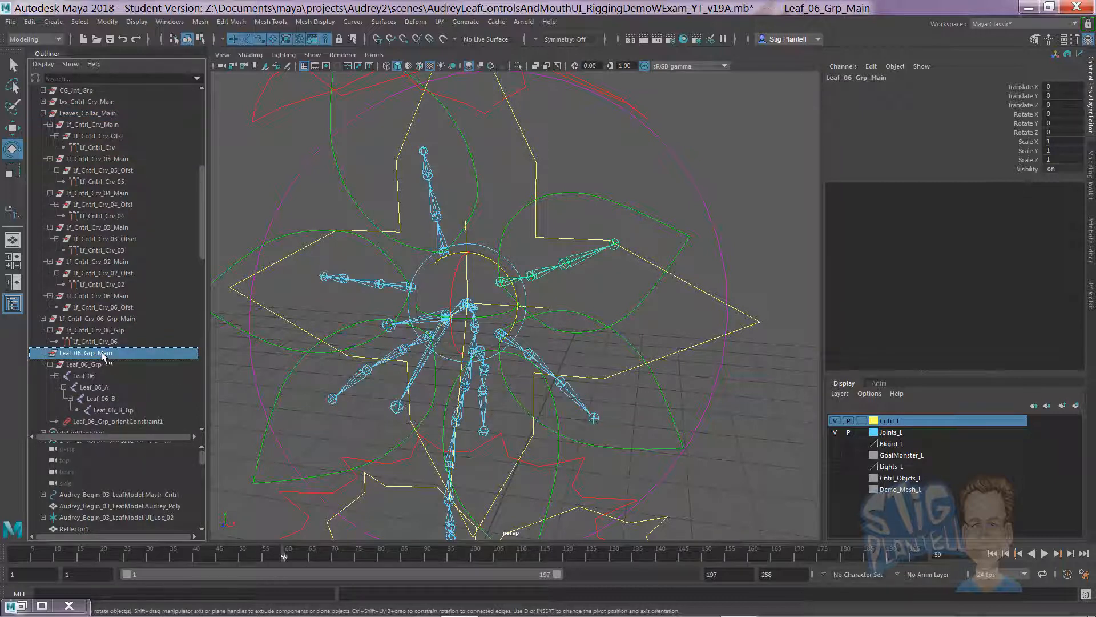
{"action": "middle_click_drag", "start_coordinate": [94, 113], "coordinate": [94, 113]}
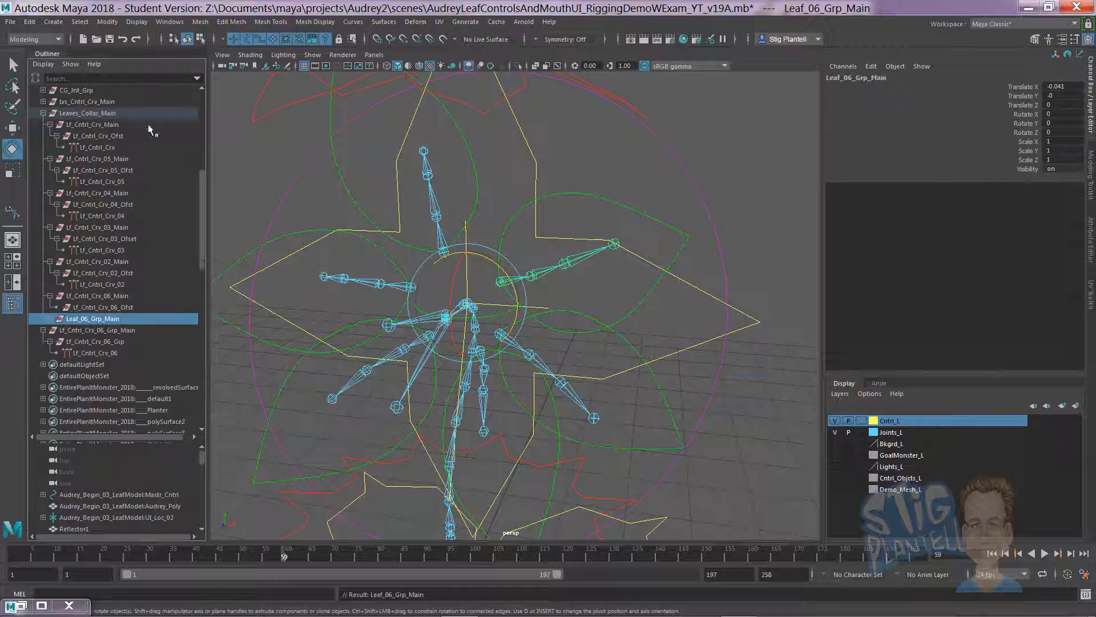
{"action": "left_click", "coordinate": [685, 143]}
Step: Examine how the neck control Nk_Cntrl_Crv and Leaf_Grp_Cntrl relate to the leaf joints, with Lvs_Cntrl_Crv_Main expanded
{"action": "right_click_drag", "start_coordinate": [677, 204], "coordinate": [547, 186], "text": "alt"}
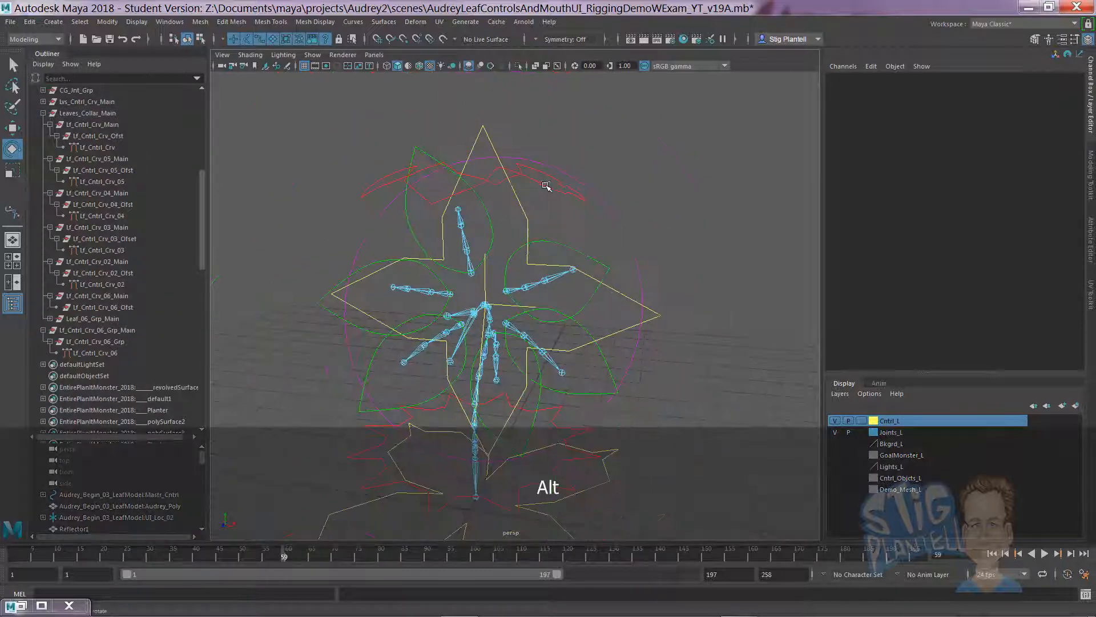
{"action": "left_click_drag", "start_coordinate": [547, 186], "coordinate": [558, 225], "text": "alt"}
{"action": "middle_click_drag", "start_coordinate": [562, 245], "coordinate": [582, 204], "text": "alt"}
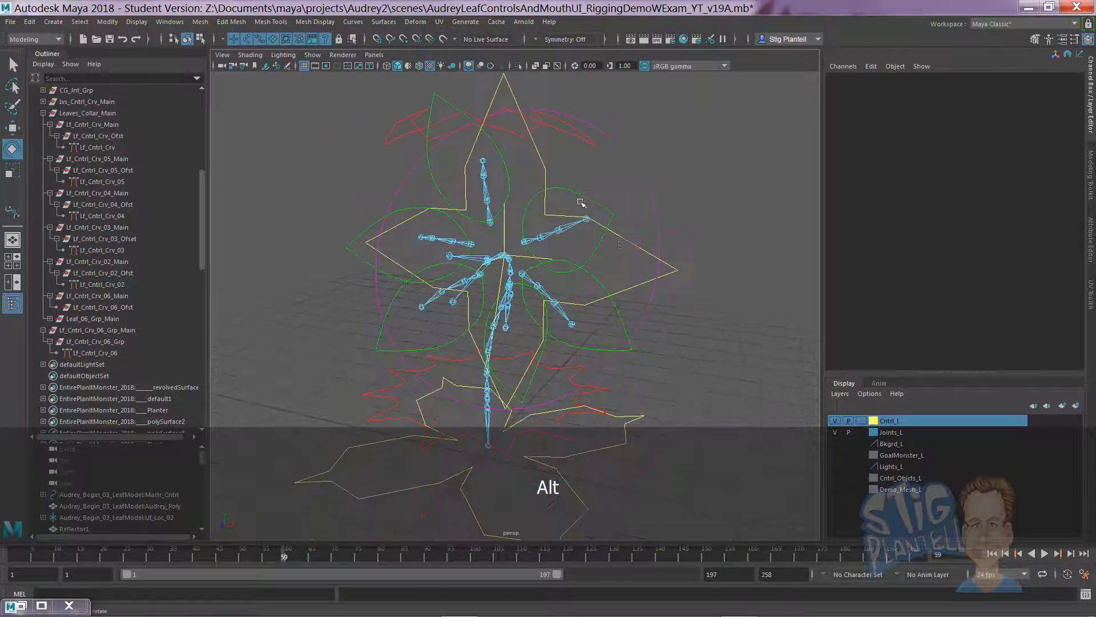
{"action": "left_click", "coordinate": [629, 239]}
{"action": "left_click_drag", "start_coordinate": [204, 209], "coordinate": [204, 181]}
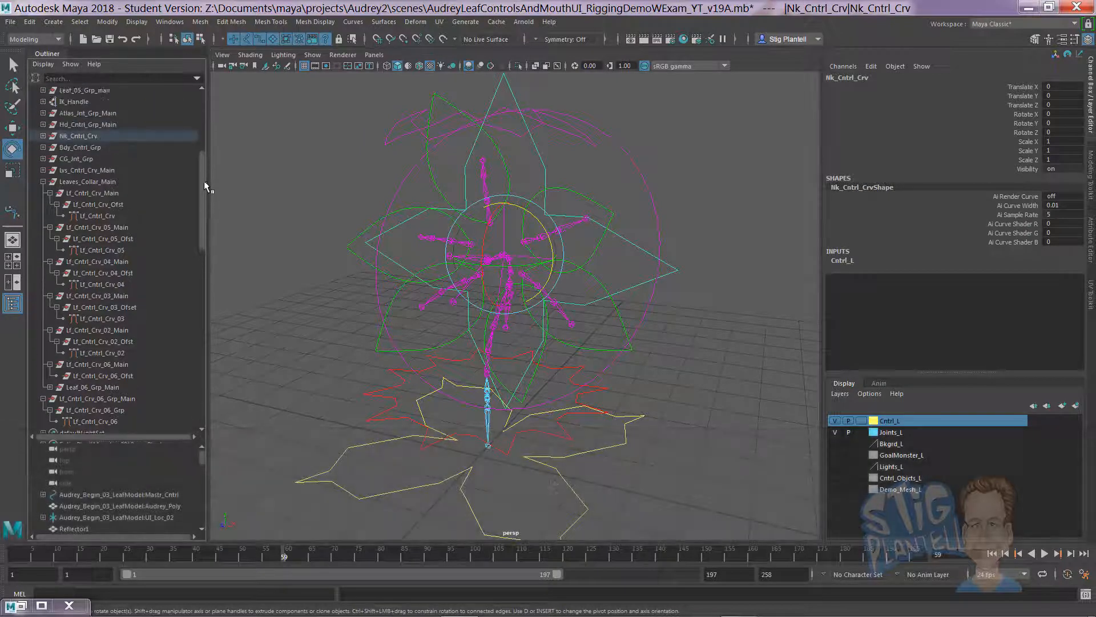
{"action": "left_click", "coordinate": [44, 170]}
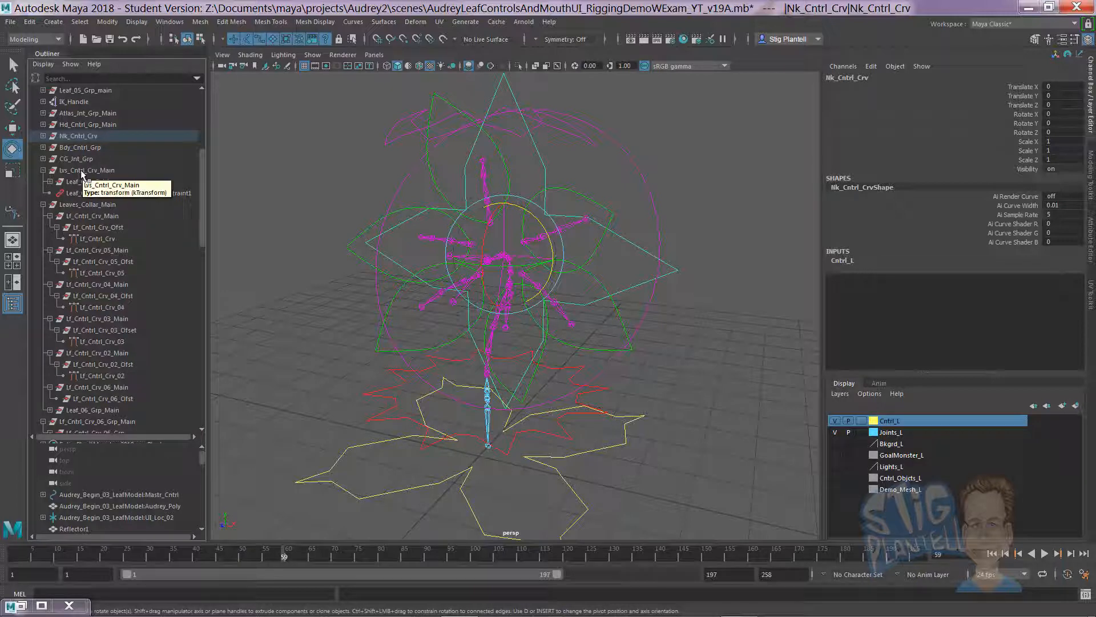
{"action": "left_click", "coordinate": [666, 146]}
{"action": "left_click_drag", "start_coordinate": [631, 175], "coordinate": [655, 164]}
{"action": "right_click_drag", "start_coordinate": [636, 194], "coordinate": [625, 213], "text": "alt"}
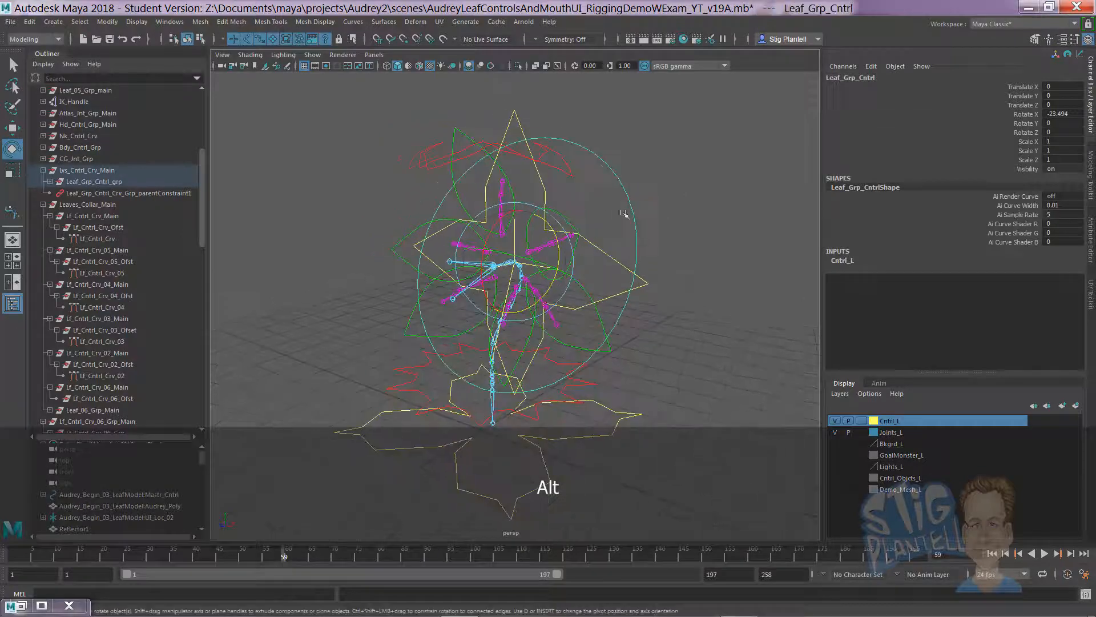
{"action": "left_click", "coordinate": [665, 214]}
{"action": "left_click_drag", "start_coordinate": [603, 243], "coordinate": [593, 262]}
Step: Test the neck control Nk_Cntrl_Crv by moving it forward about 2.64 units in Z
{"action": "right_click_drag", "start_coordinate": [407, 253], "coordinate": [492, 238], "text": "alt"}
{"action": "right_click_drag", "start_coordinate": [622, 275], "coordinate": [504, 225], "text": "alt"}
{"action": "left_click_drag", "start_coordinate": [504, 225], "coordinate": [463, 190], "text": "alt"}
{"action": "key", "text": "w"}
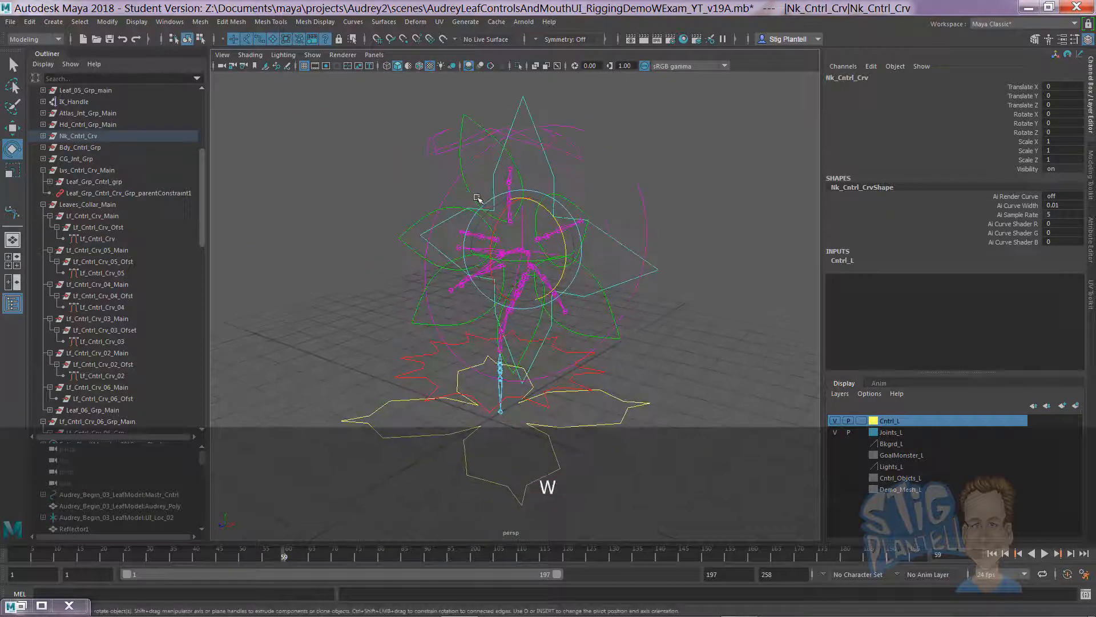
{"action": "left_click", "coordinate": [630, 235]}
{"action": "left_click_drag", "start_coordinate": [631, 234], "coordinate": [570, 242], "text": "alt"}
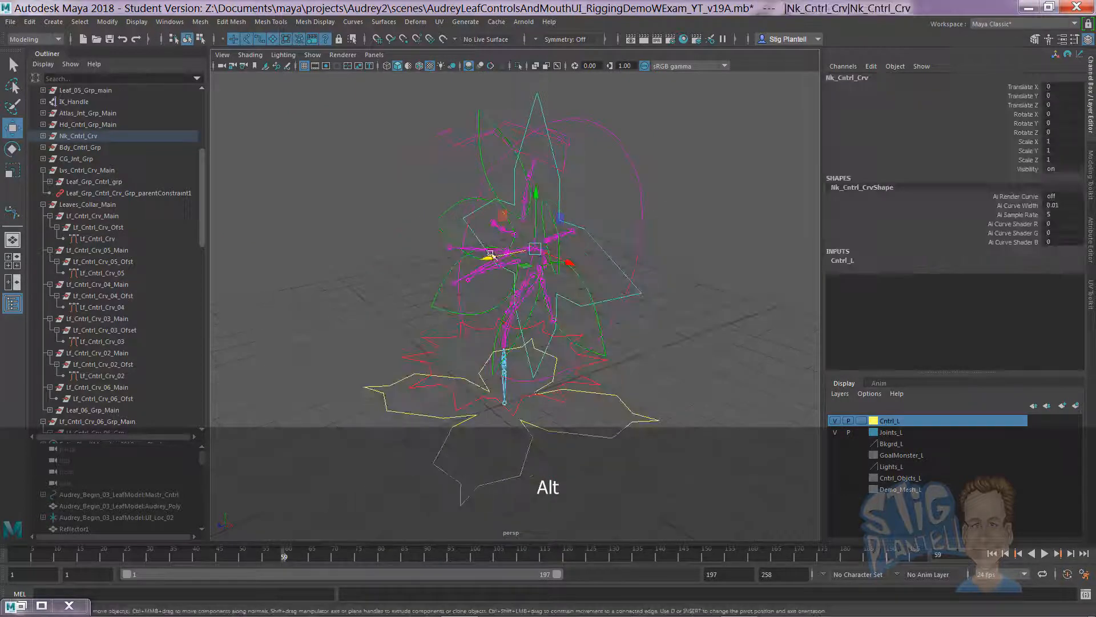
{"action": "left_click_drag", "start_coordinate": [490, 257], "coordinate": [383, 249]}
{"action": "right_click_drag", "start_coordinate": [571, 249], "coordinate": [446, 236], "text": "alt"}
{"action": "left_click_drag", "start_coordinate": [447, 236], "coordinate": [432, 240], "text": "alt"}
{"action": "left_click_drag", "start_coordinate": [412, 292], "coordinate": [414, 252]}
{"action": "left_click", "coordinate": [467, 176]}
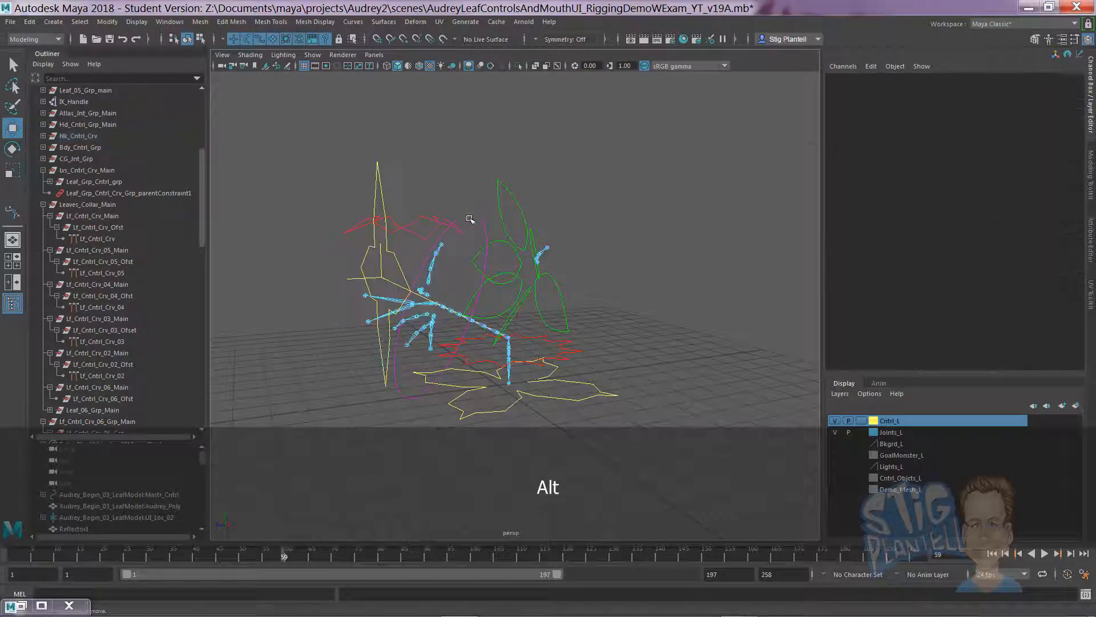
Step: Try rotating the Leaf_Grp_Cntrl curve, and undo the trial rotation together with the neck control move
{"action": "left_click", "coordinate": [449, 238]}
{"action": "key", "text": "e"}
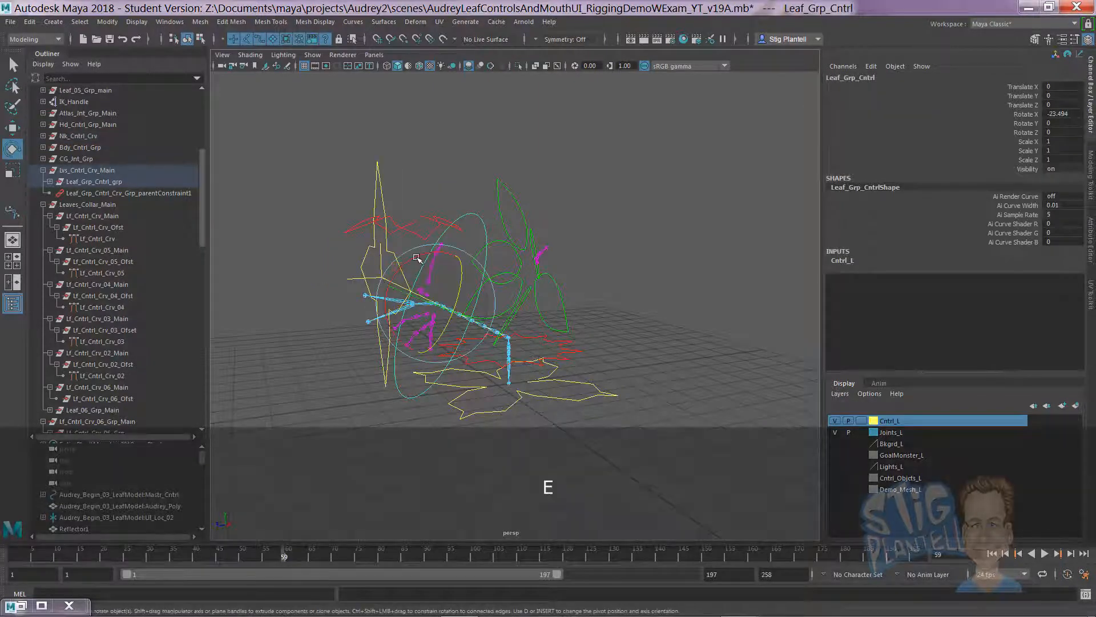
{"action": "left_click_drag", "start_coordinate": [415, 260], "coordinate": [408, 257]}
{"action": "key", "text": "ctrl+z"}
{"action": "key", "text": "ctrl+z"}
{"action": "key", "text": "ctrl+z"}
{"action": "key", "text": "ctrl+z"}
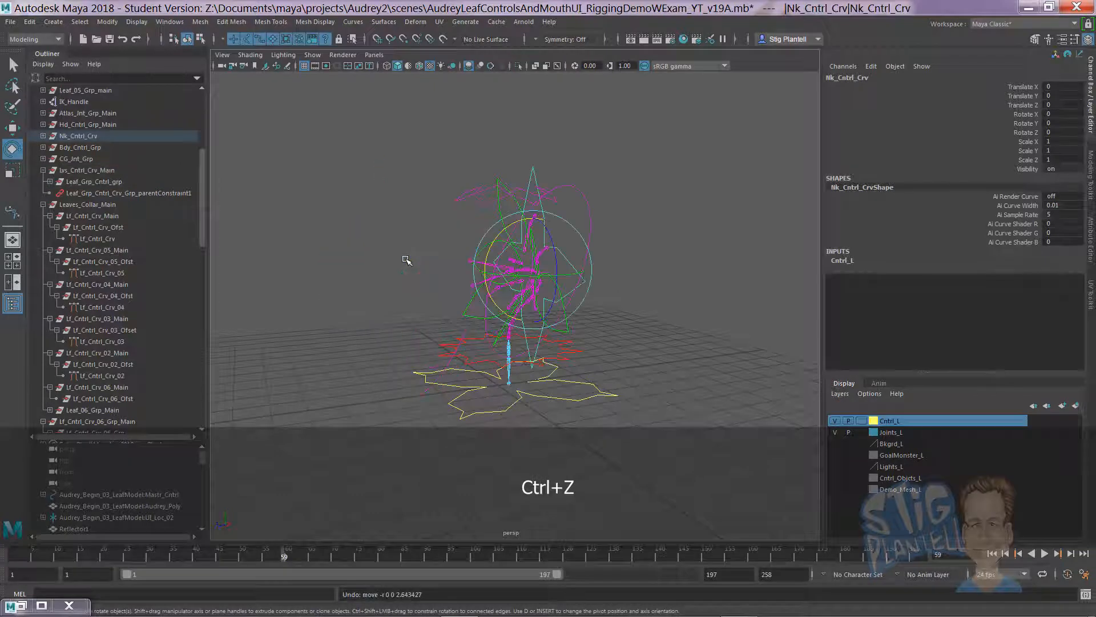
Step: Set the Rotate X of the Leaf_Grp_Cntrl curve to 0 and clear the selection
{"action": "left_click_drag", "start_coordinate": [407, 260], "coordinate": [608, 300], "text": "alt"}
{"action": "right_click_drag", "start_coordinate": [608, 300], "coordinate": [563, 264], "text": "alt"}
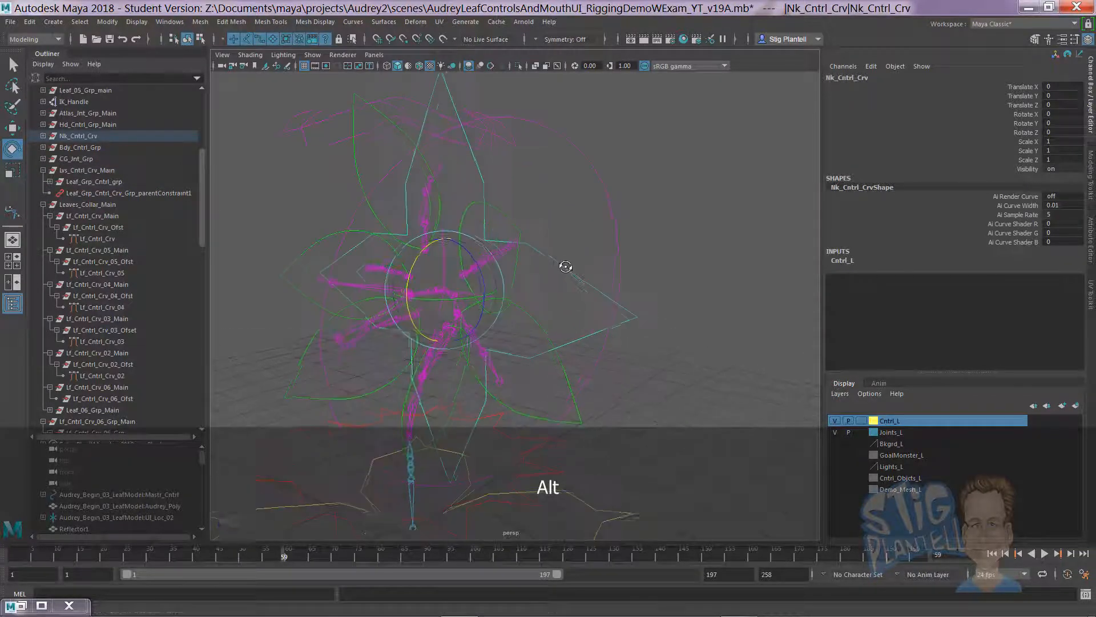
{"action": "left_click", "coordinate": [614, 217]}
{"action": "middle_click_drag", "start_coordinate": [461, 265], "coordinate": [496, 248], "text": "alt"}
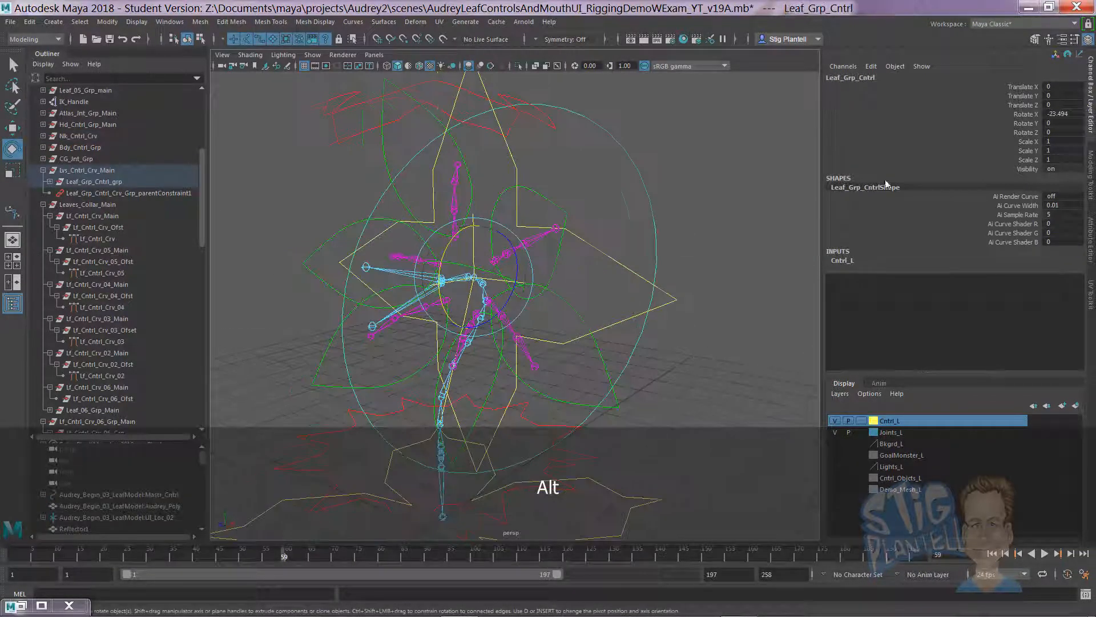
{"action": "left_click", "coordinate": [1063, 113]}
{"action": "type", "text": "0"}
{"action": "key", "text": "Return"}
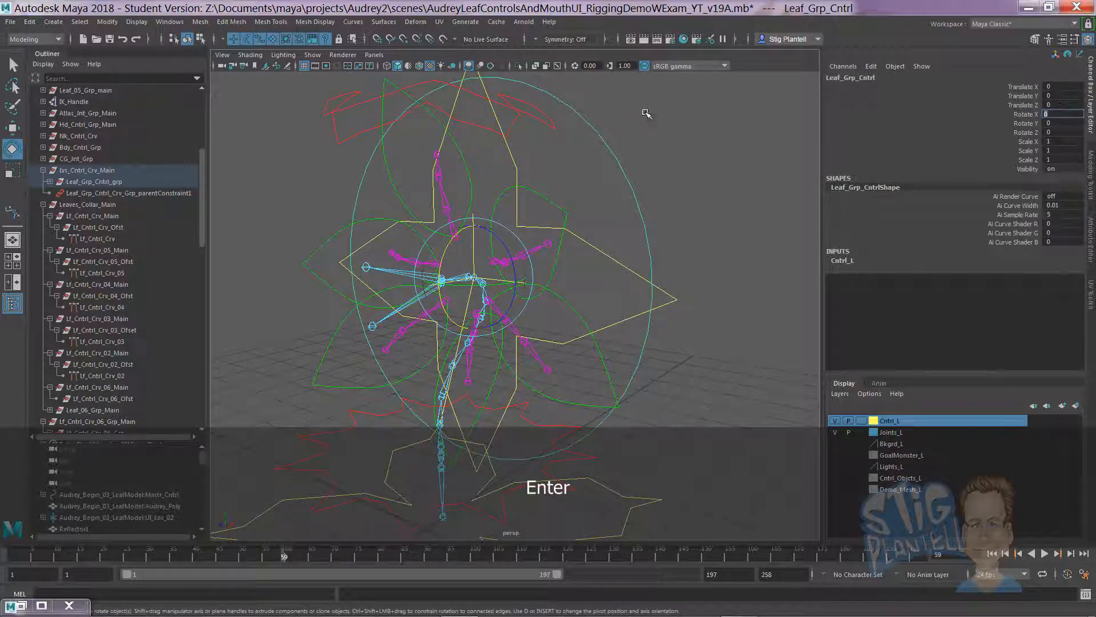
{"action": "left_click", "coordinate": [645, 114]}
Step: Select the Leaf_06 joint and expand Leaf_06_Grp_Main and Leaf_06_Grp under Leaves_Collar_Main to reach it
{"action": "left_click_drag", "start_coordinate": [450, 267], "coordinate": [497, 267], "text": "alt"}
{"action": "right_click_drag", "start_coordinate": [496, 267], "coordinate": [588, 284], "text": "alt"}
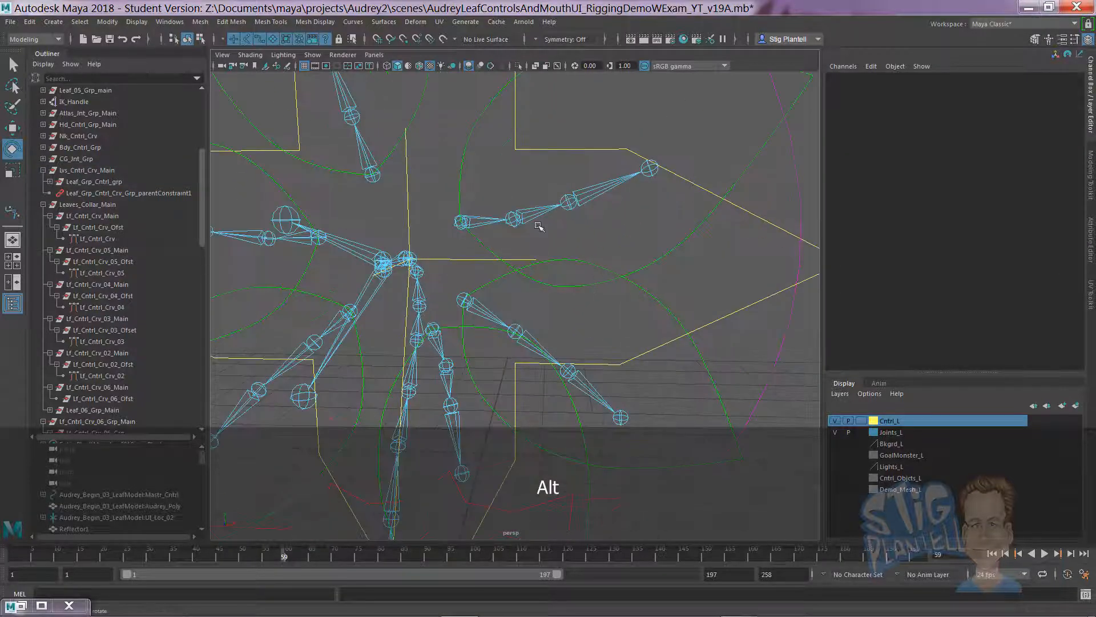
{"action": "left_click", "coordinate": [489, 220]}
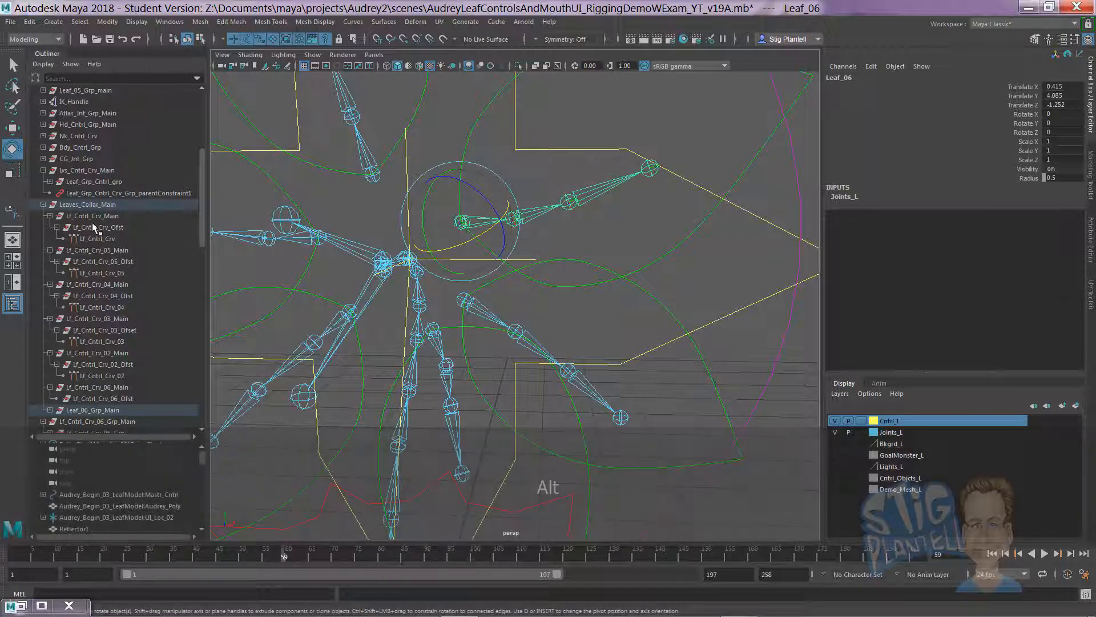
{"action": "scroll", "coordinate": [204, 240], "scroll_direction": "down", "scroll_amount": 1}
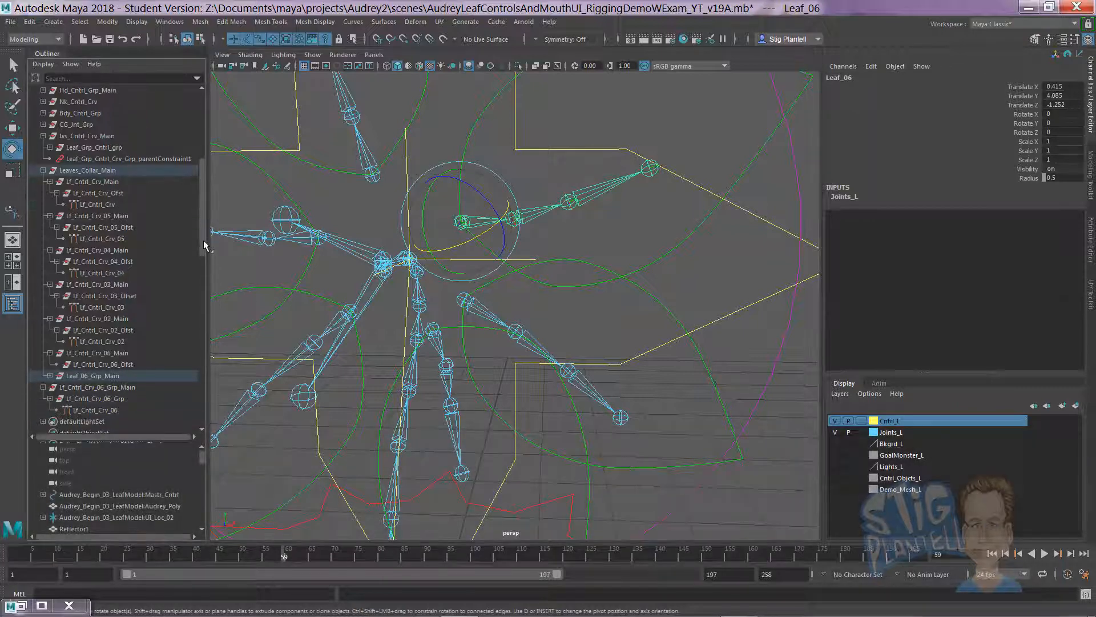
{"action": "scroll", "coordinate": [203, 240], "scroll_direction": "down", "scroll_amount": 1}
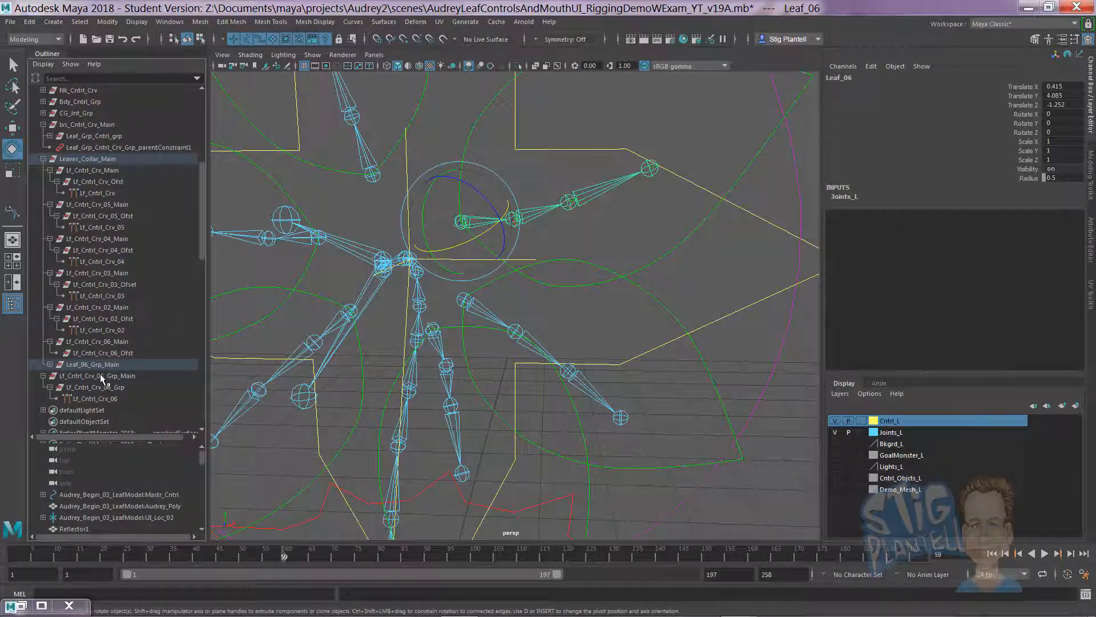
{"action": "left_click", "coordinate": [50, 364]}
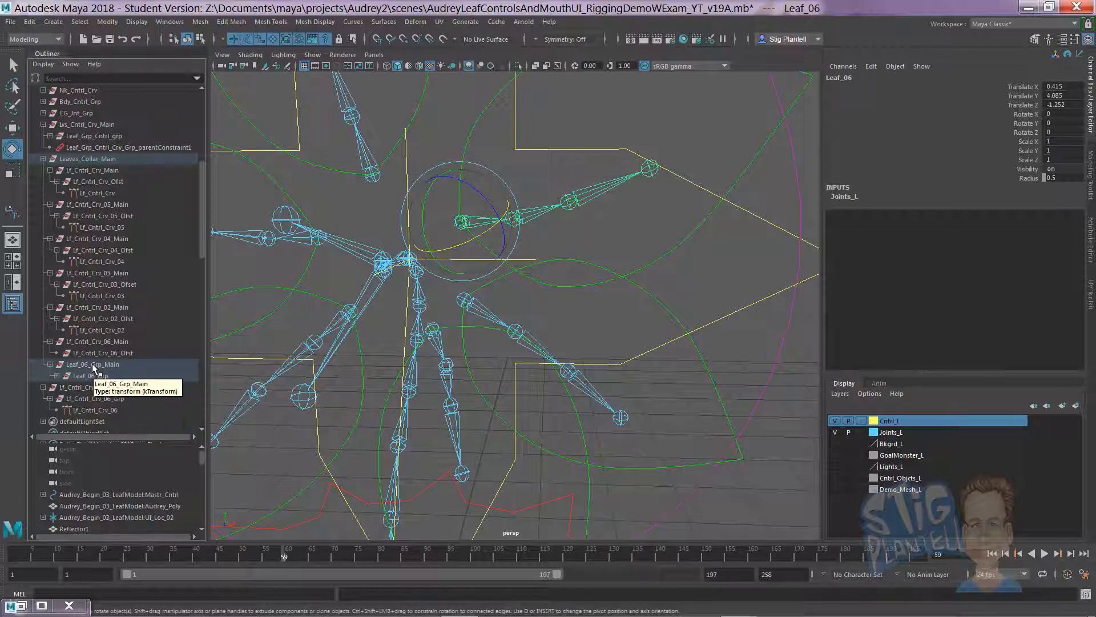
{"action": "left_click", "coordinate": [57, 375]}
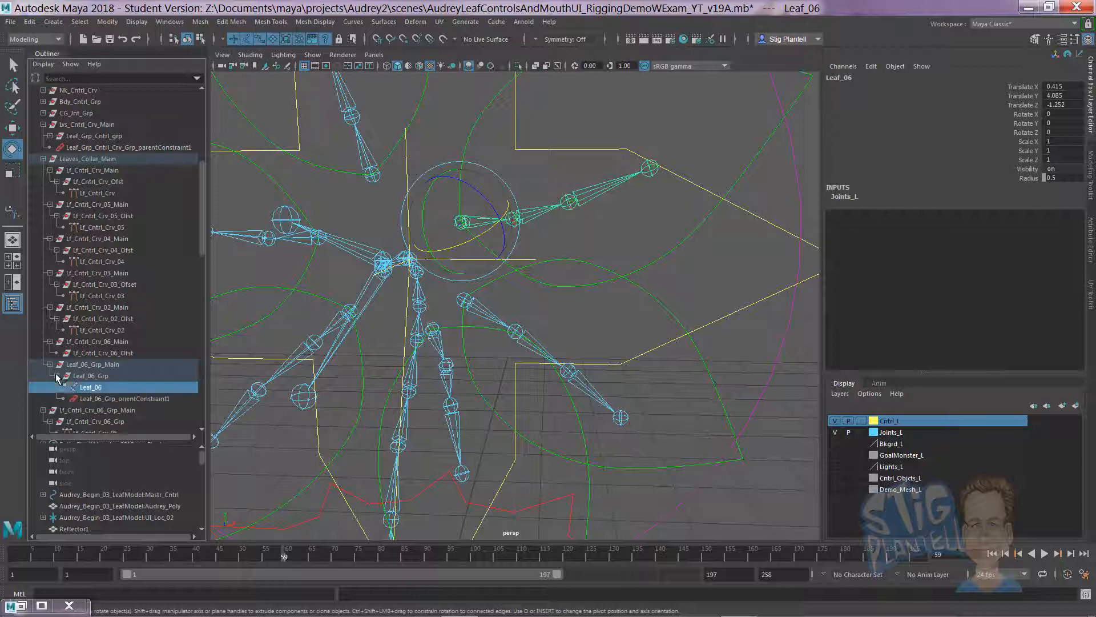
Step: Inspect Lf_Cntrl_Crv_06_Grp_Main and its curve Lf_Cntrl_Crv_06, and select Leaf_06_Grp in the hierarchy
{"action": "left_click", "coordinate": [90, 409]}
{"action": "left_click_drag", "start_coordinate": [202, 245], "coordinate": [202, 272]}
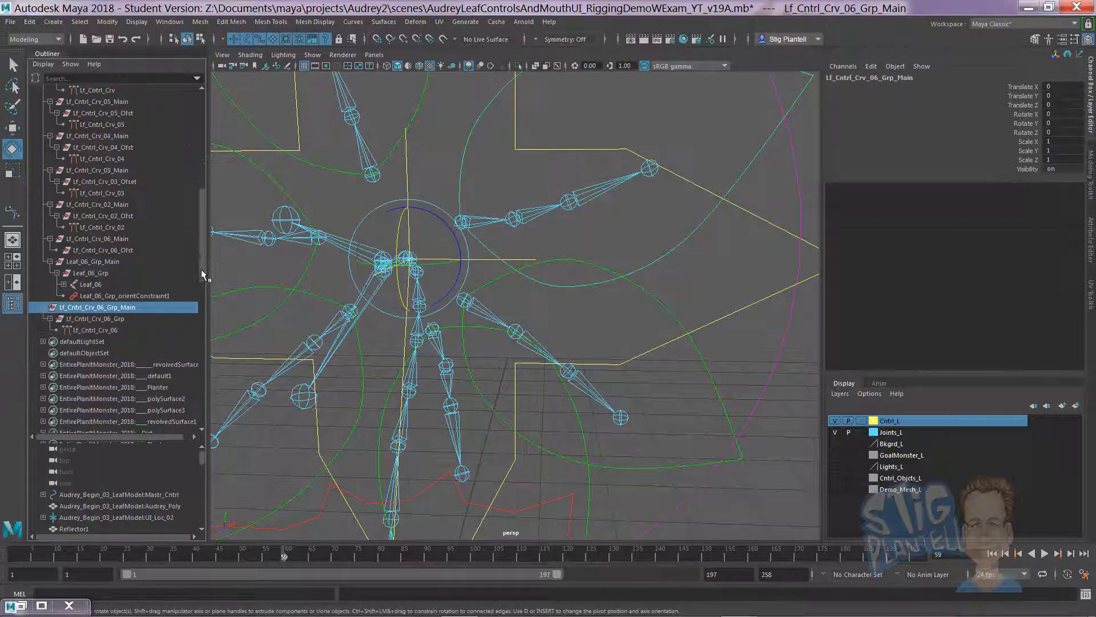
{"action": "left_click", "coordinate": [95, 331]}
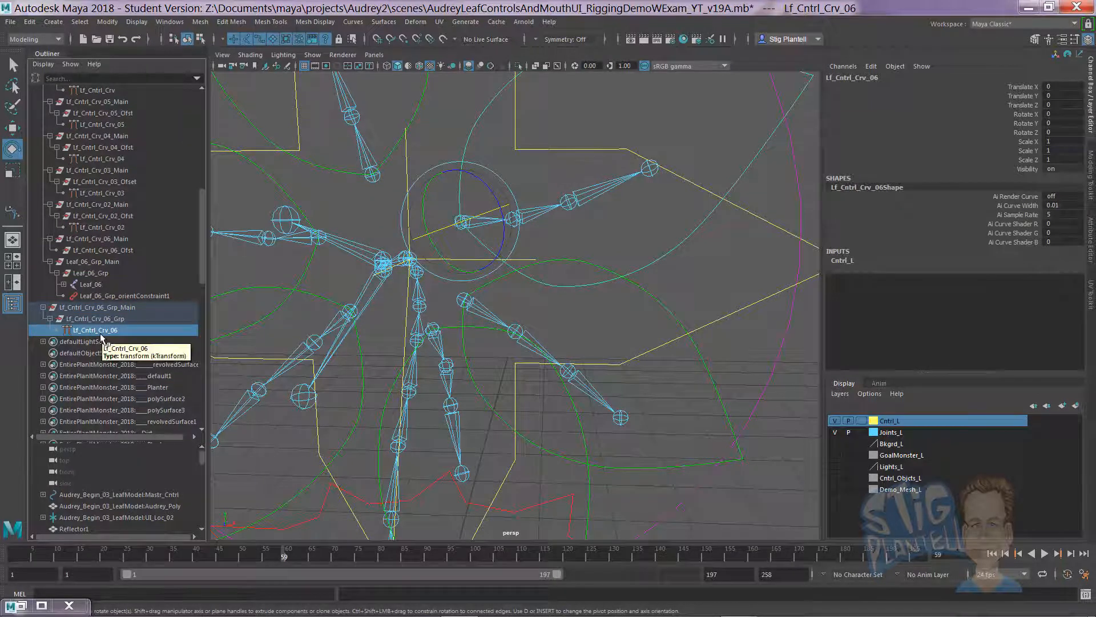
{"action": "left_click", "coordinate": [97, 274]}
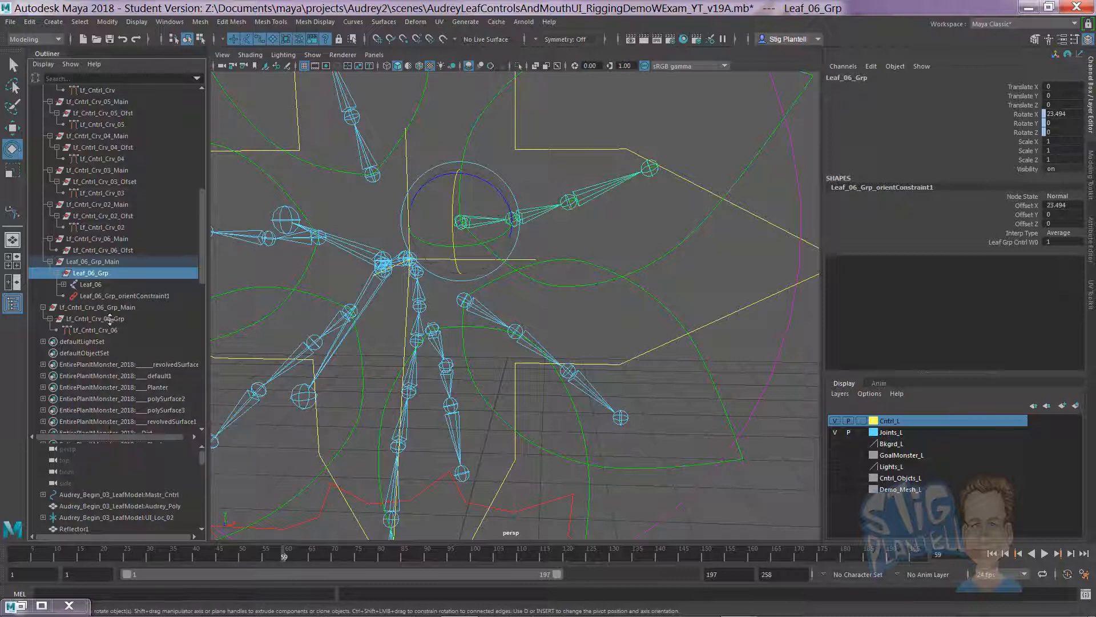
{"action": "scroll", "coordinate": [78, 440], "scroll_direction": "down", "scroll_amount": 5}
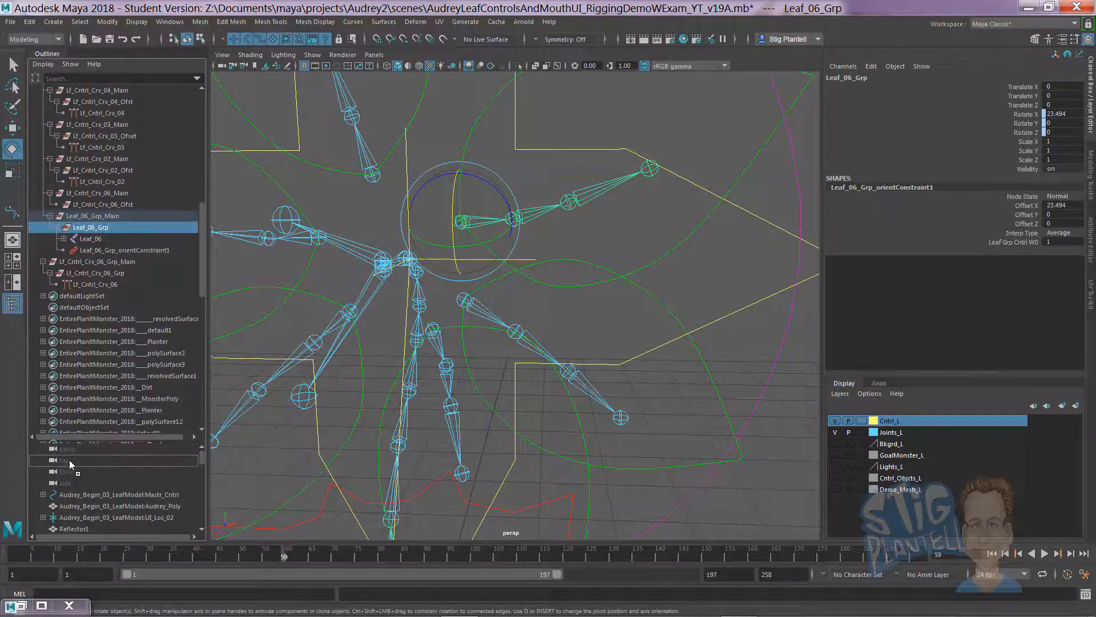
Step: Move Leaf_06_Grp out of Leaf_06_Grp_Main to the top level of the scene hierarchy and expand its children
{"action": "left_click_drag", "start_coordinate": [69, 461], "coordinate": [70, 466]}
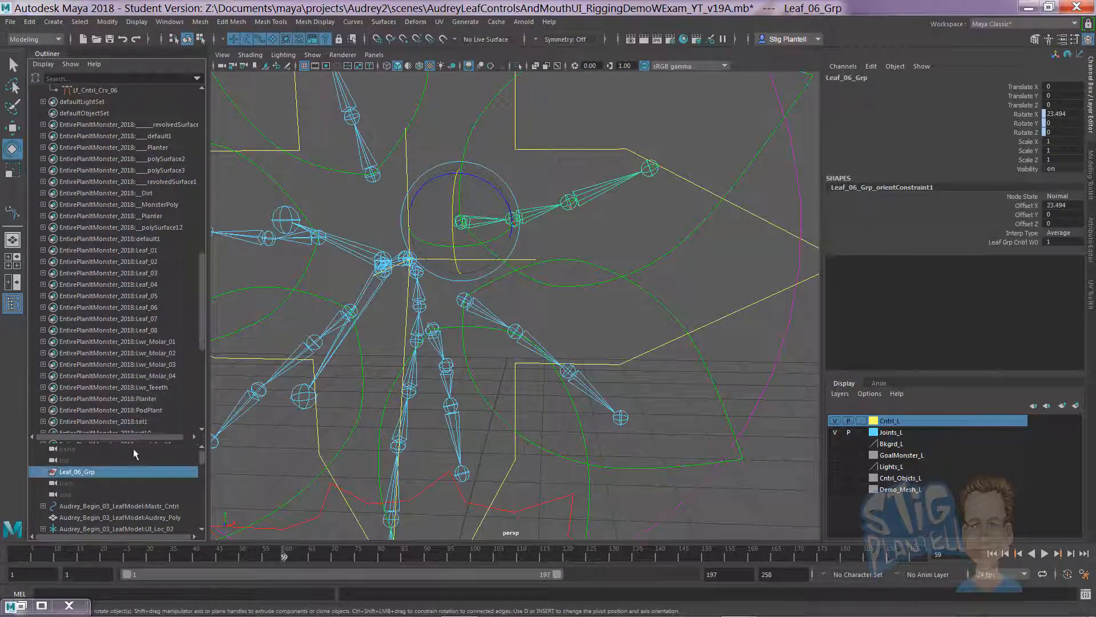
{"action": "left_click_drag", "start_coordinate": [204, 272], "coordinate": [203, 199]}
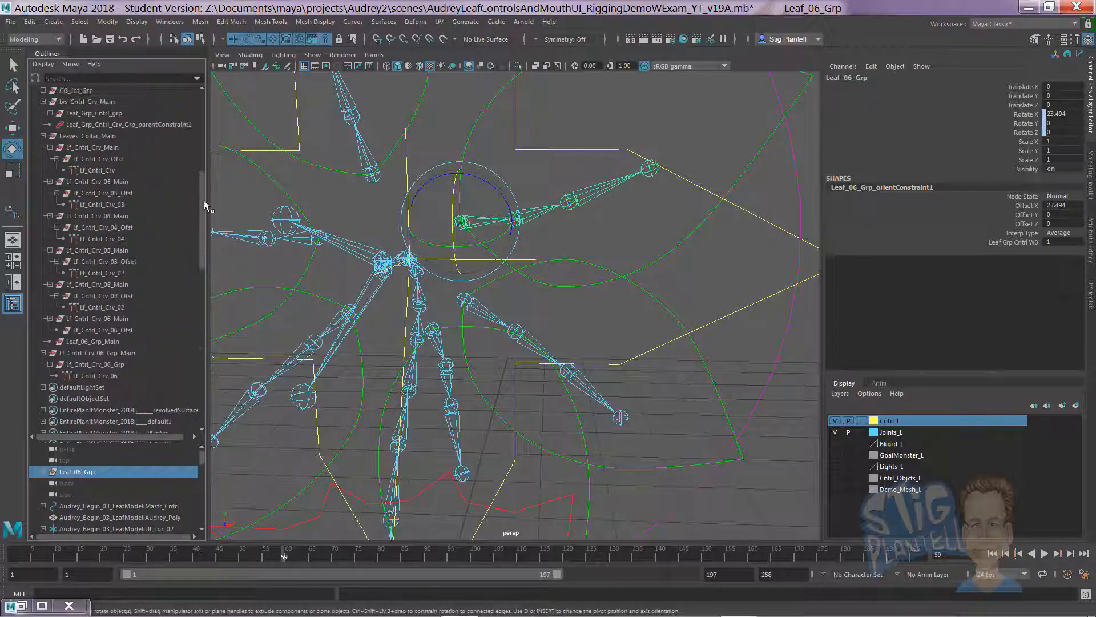
{"action": "left_click_drag", "start_coordinate": [718, 305], "coordinate": [503, 305], "text": "alt"}
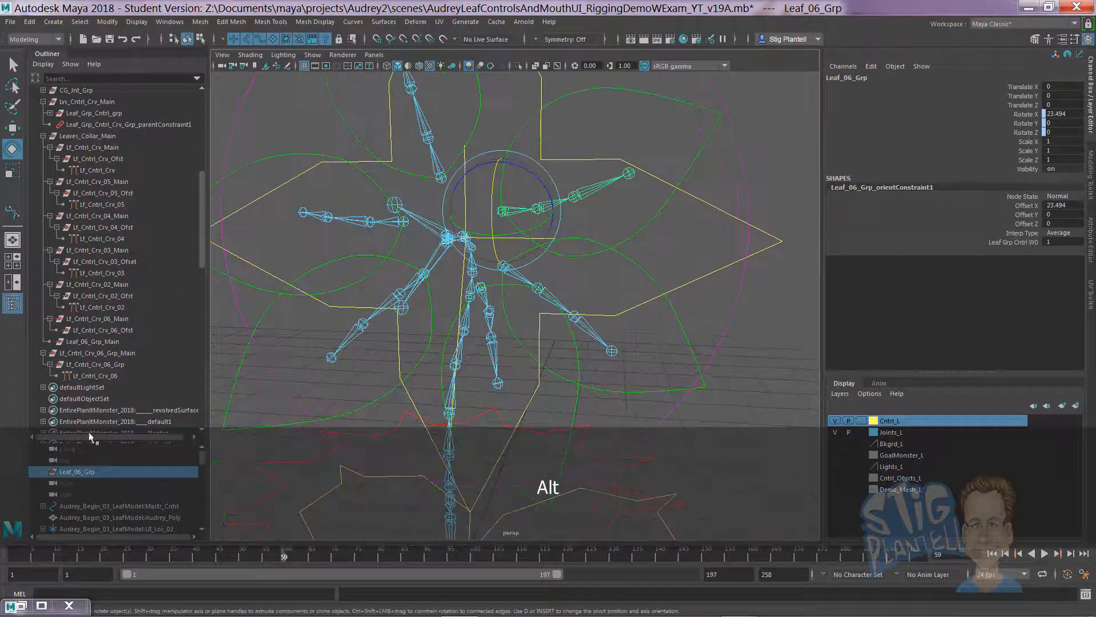
{"action": "left_click", "coordinate": [43, 472], "text": "shift"}
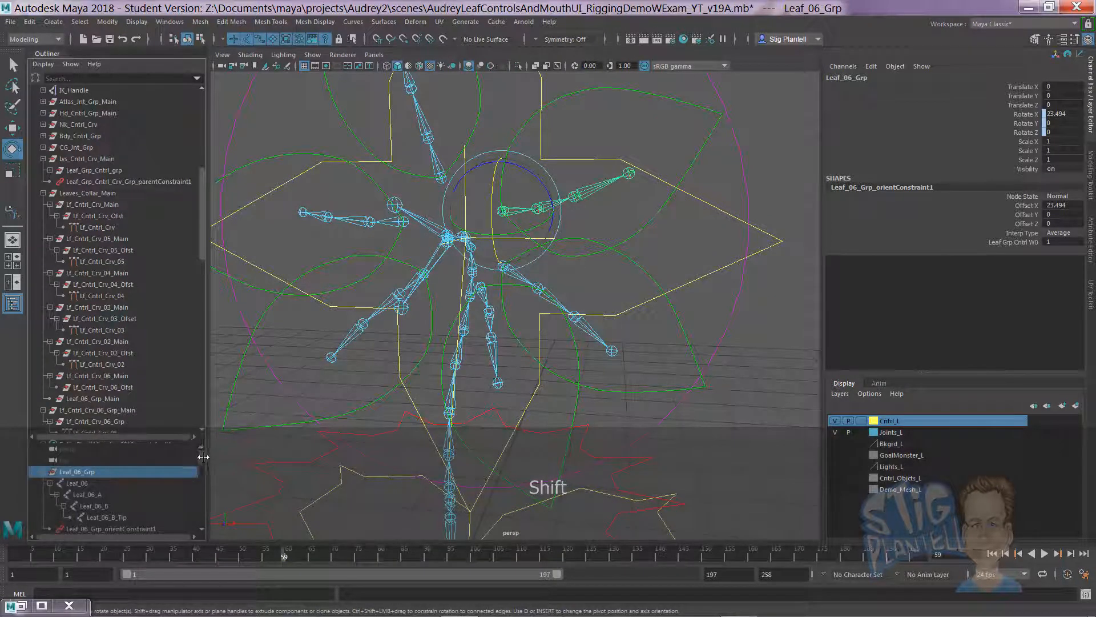
{"action": "scroll", "coordinate": [205, 455], "scroll_direction": "down", "scroll_amount": 2}
Step: Test the leaf group control by rotating Leaf_Grp_Cntrl about its X axis, undo the rotation and deselect it
{"action": "left_click", "coordinate": [719, 163]}
{"action": "left_click", "coordinate": [695, 155]}
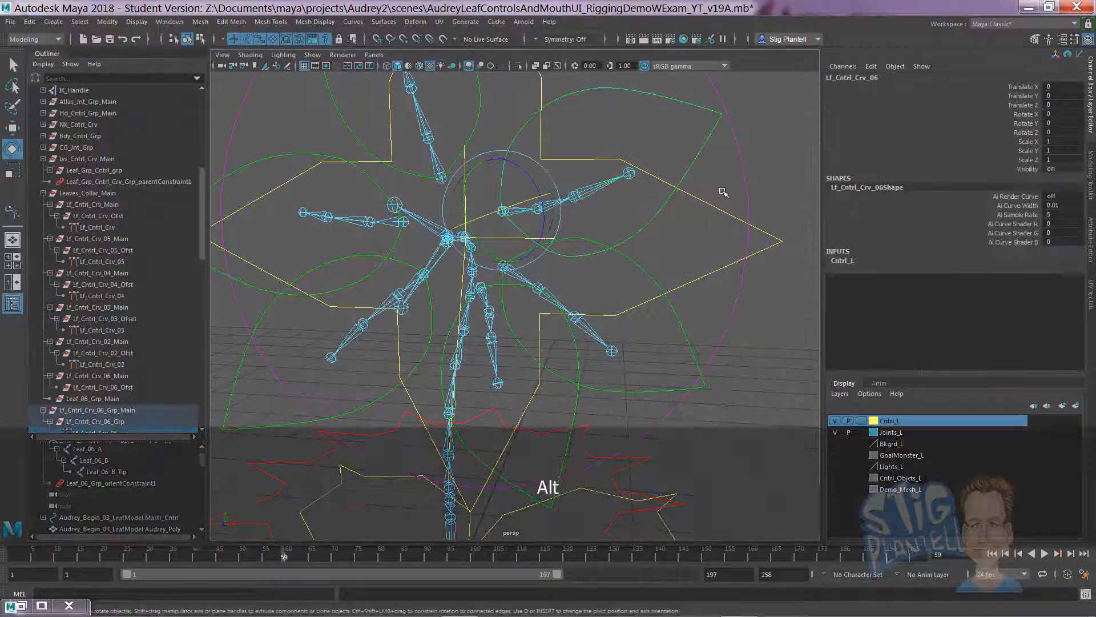
{"action": "right_click_drag", "start_coordinate": [721, 190], "coordinate": [629, 179], "text": "alt"}
{"action": "left_click_drag", "start_coordinate": [629, 179], "coordinate": [662, 163], "text": "alt"}
{"action": "left_click", "coordinate": [650, 154]}
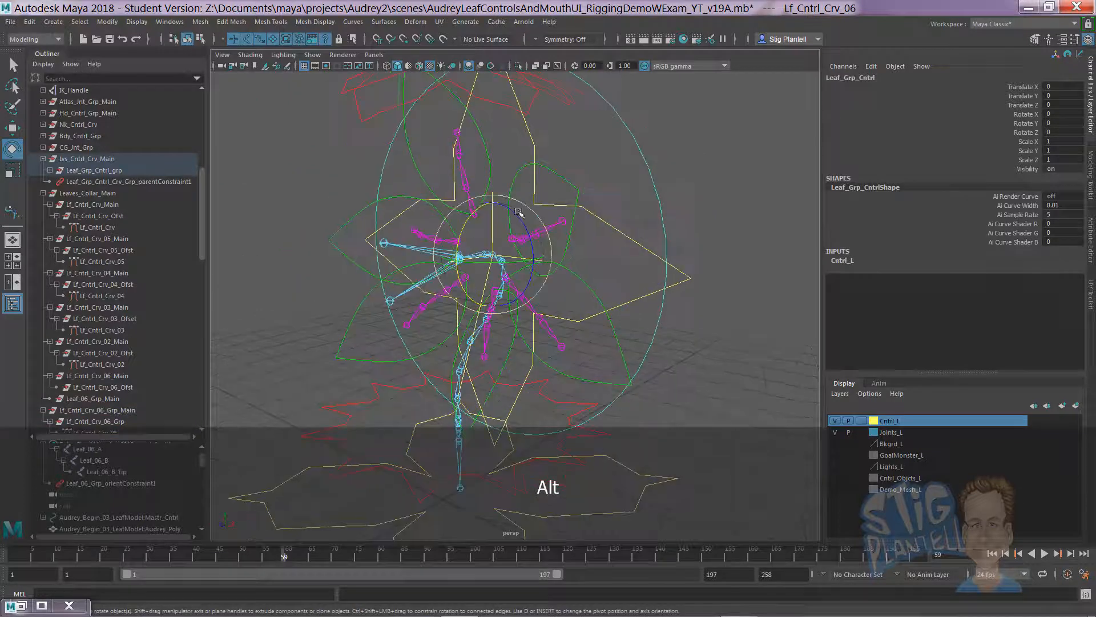
{"action": "mouse_move", "coordinate": [470, 221]}
{"action": "left_mouse_down"}
{"action": "mouse_move", "coordinate": [487, 205]}
{"action": "mouse_move", "coordinate": [458, 228]}
{"action": "mouse_move", "coordinate": [483, 211]}
{"action": "left_mouse_up"}
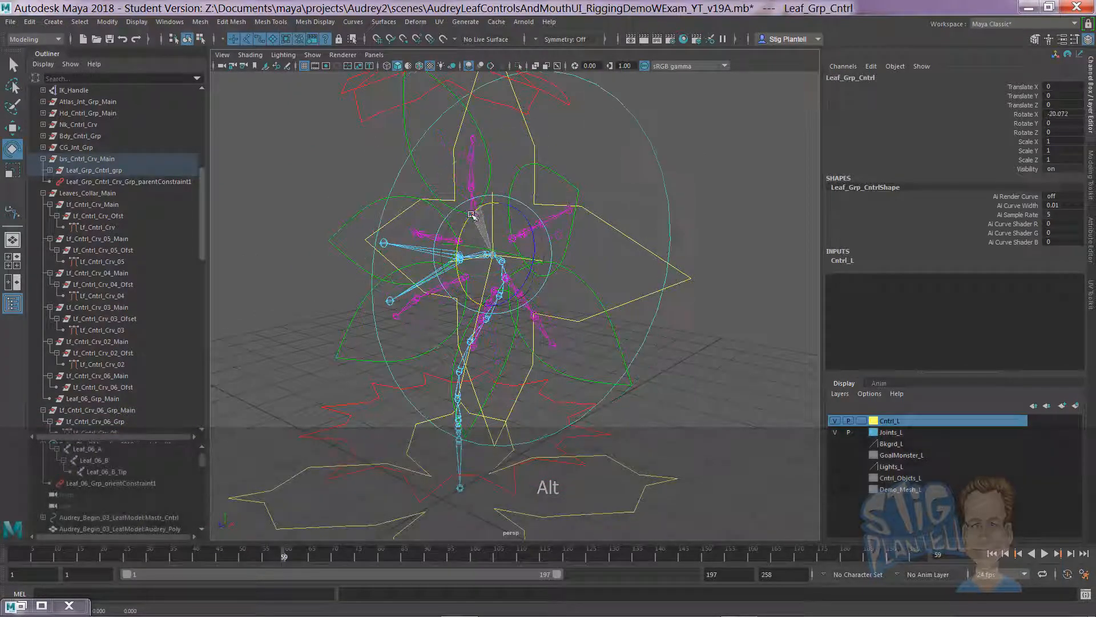
{"action": "key", "text": "ctrl+z"}
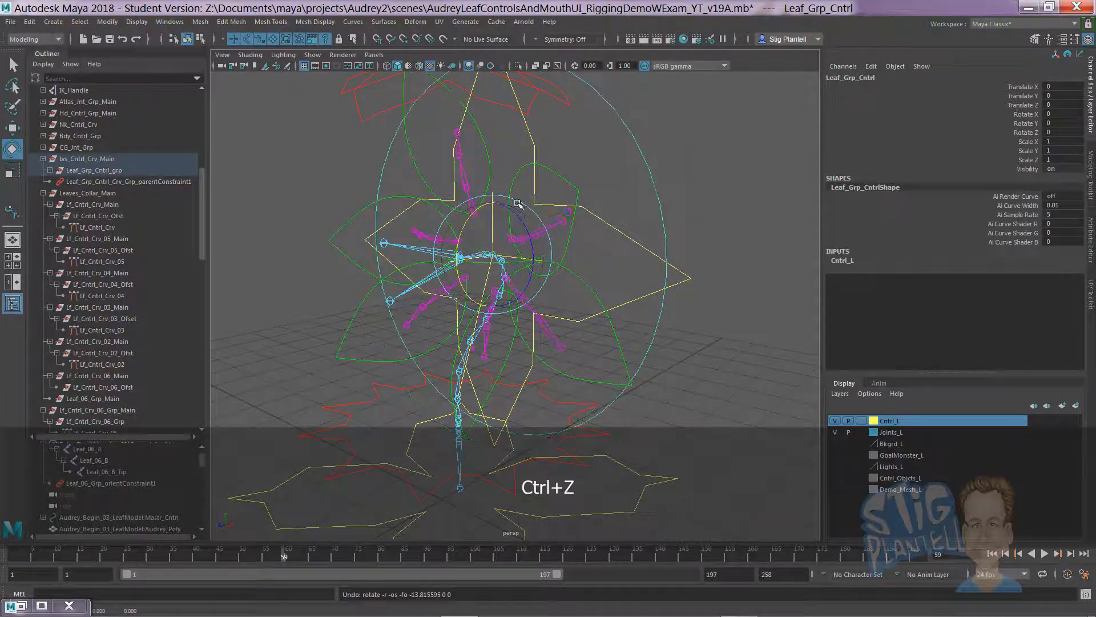
{"action": "left_click", "coordinate": [685, 171]}
{"action": "key", "text": "ctrl+z"}
{"action": "left_click", "coordinate": [703, 175]}
Step: Test the sixth leaf's control by rotating Lf_Cntrl_Crv_06 slightly about its Z axis, and undo the rotation
{"action": "left_click_drag", "start_coordinate": [703, 175], "coordinate": [605, 277], "text": "alt"}
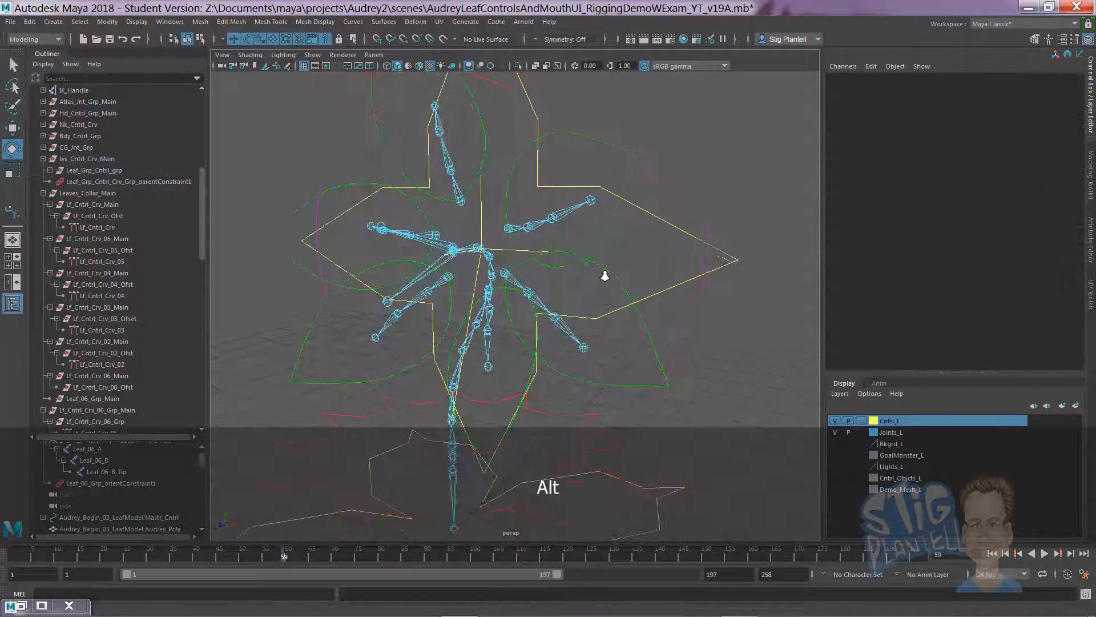
{"action": "right_click_drag", "start_coordinate": [604, 276], "coordinate": [520, 209], "text": "alt"}
{"action": "left_click_drag", "start_coordinate": [626, 200], "coordinate": [661, 213]}
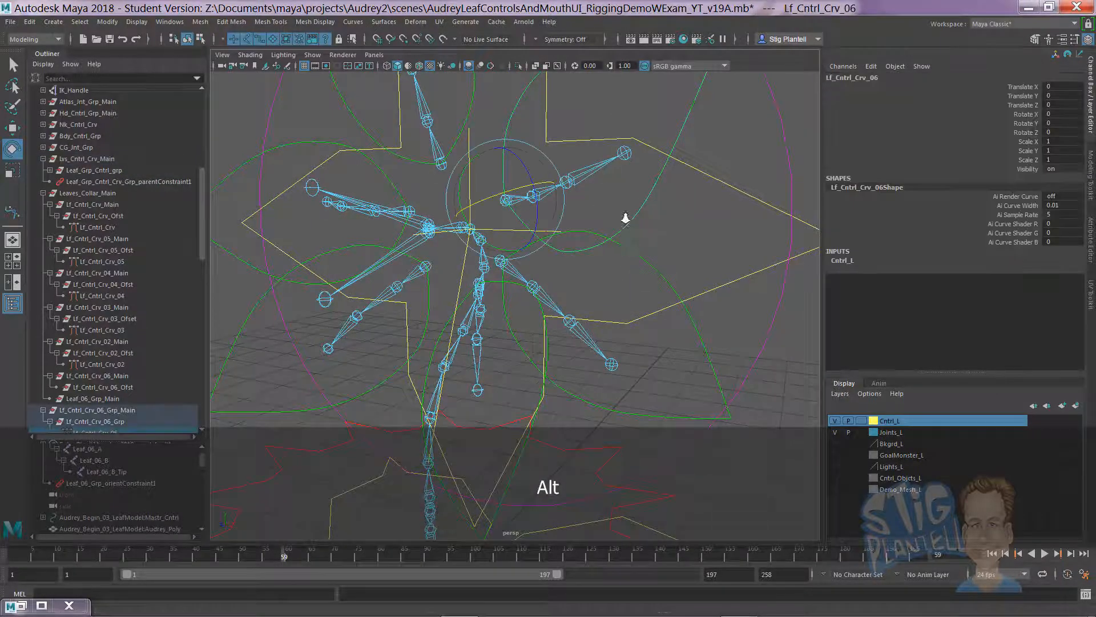
{"action": "right_click_drag", "start_coordinate": [625, 215], "coordinate": [523, 188], "text": "alt"}
{"action": "left_click_drag", "start_coordinate": [525, 203], "coordinate": [514, 195]}
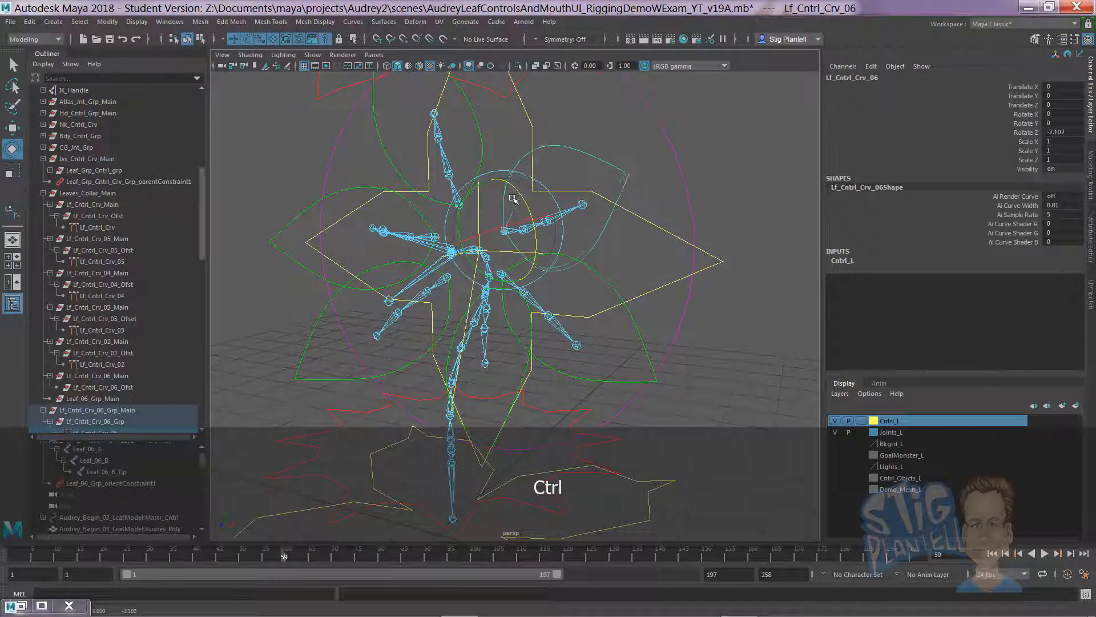
{"action": "key", "text": "ctrl+z"}
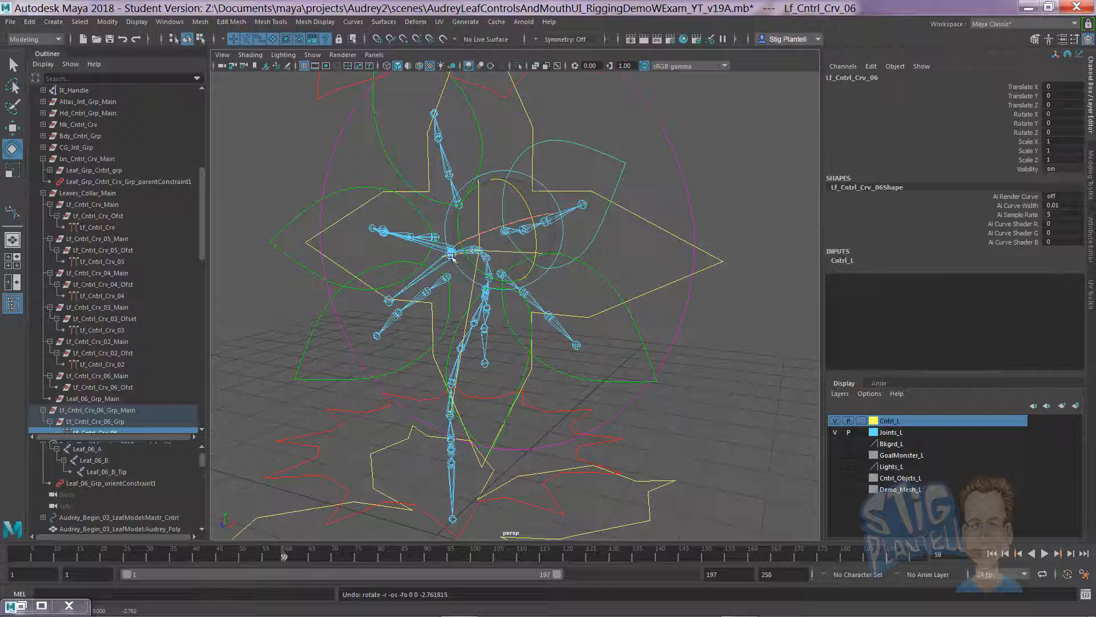
Step: Locate Lf_Cntrl_Crv_06 and Leaf_Grp_Cntrl in the scene hierarchy, enlarging the hierarchy area and expanding Leaf_Grp_Cntrl_grp
{"action": "left_click", "coordinate": [606, 157]}
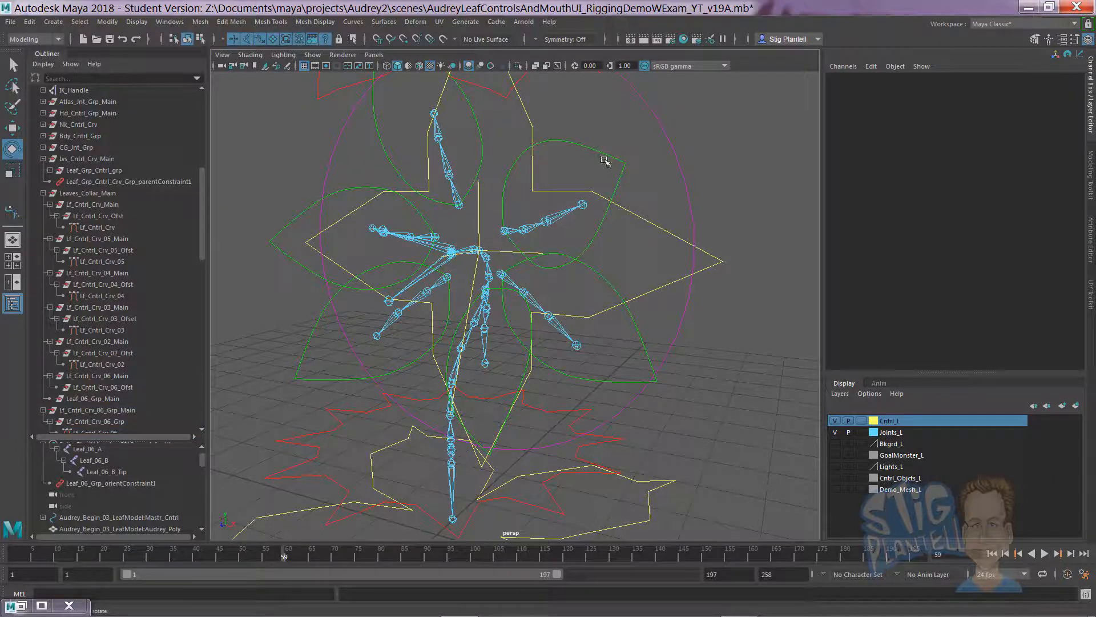
{"action": "left_click", "coordinate": [622, 162]}
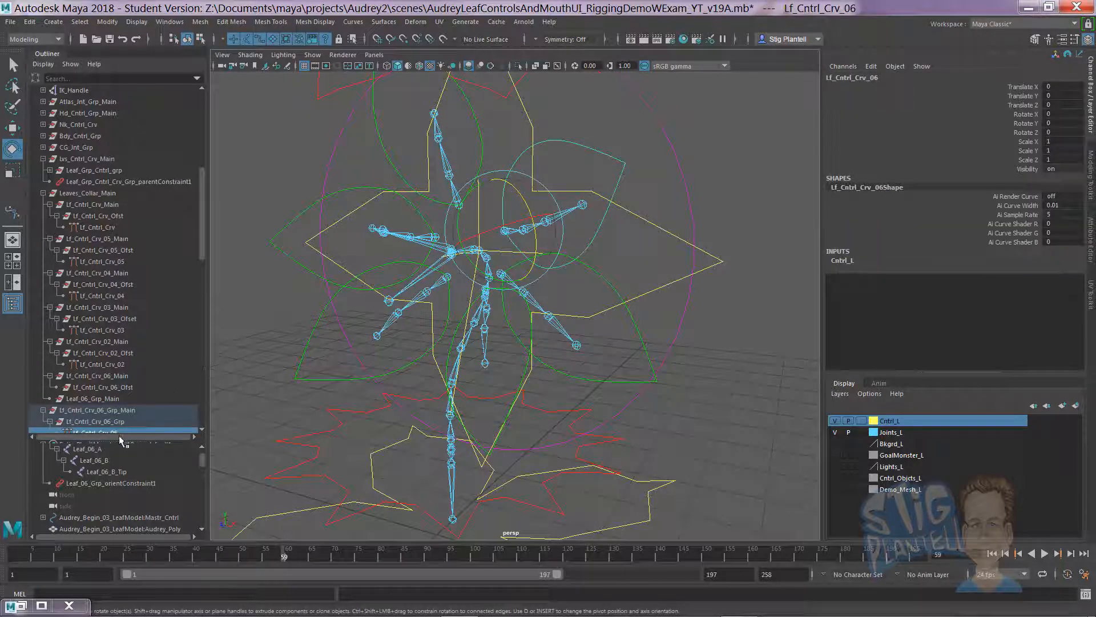
{"action": "left_click_drag", "start_coordinate": [118, 436], "coordinate": [118, 469]}
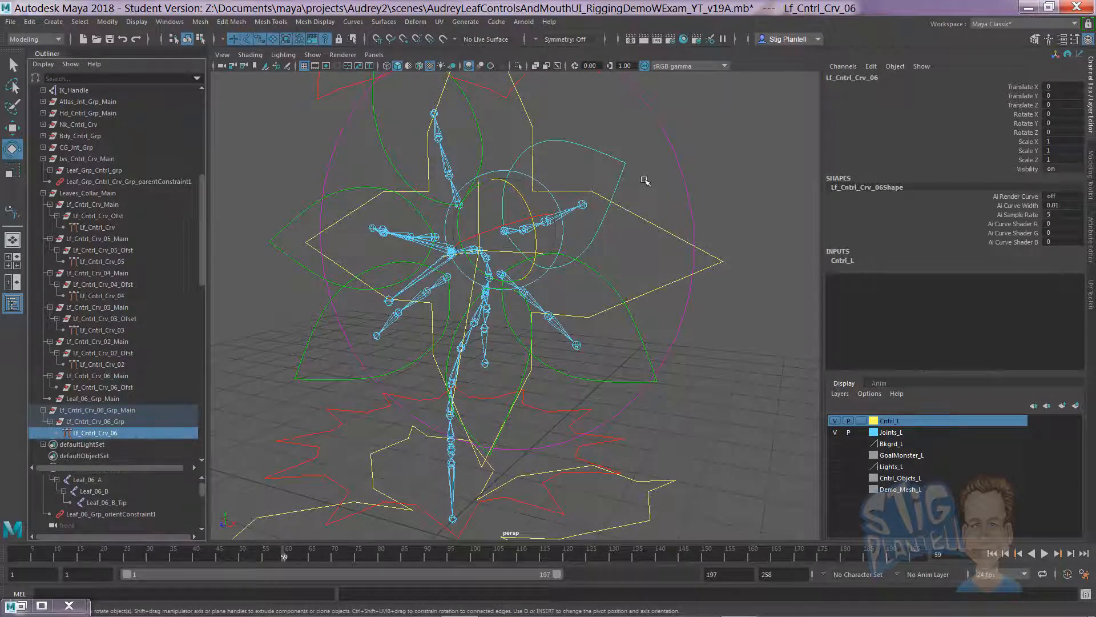
{"action": "left_click_drag", "start_coordinate": [672, 173], "coordinate": [719, 153]}
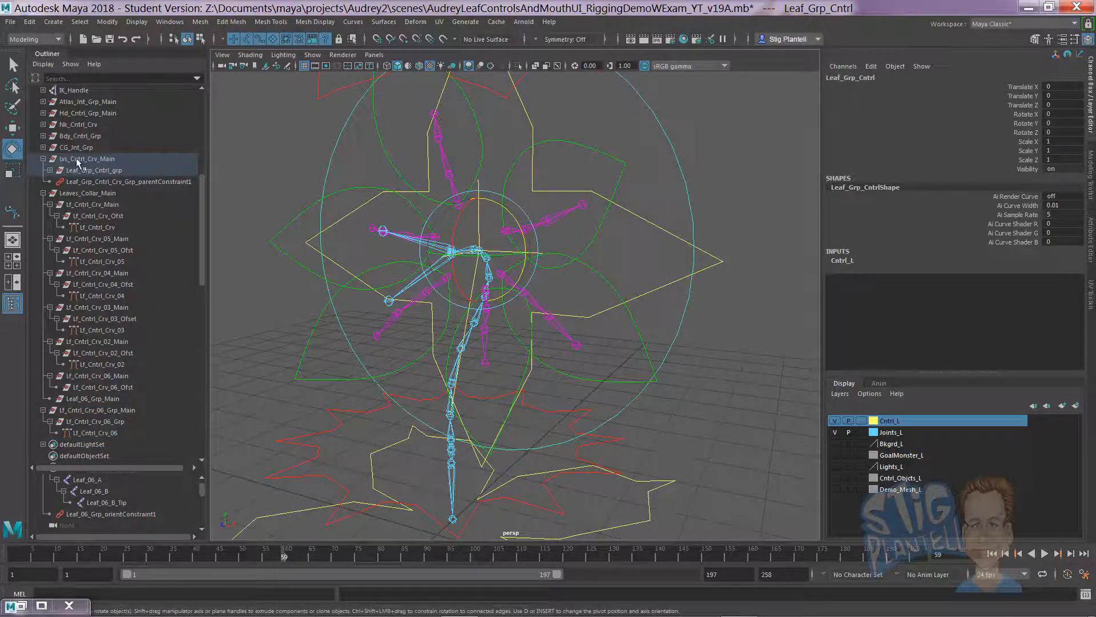
{"action": "left_click", "coordinate": [49, 170]}
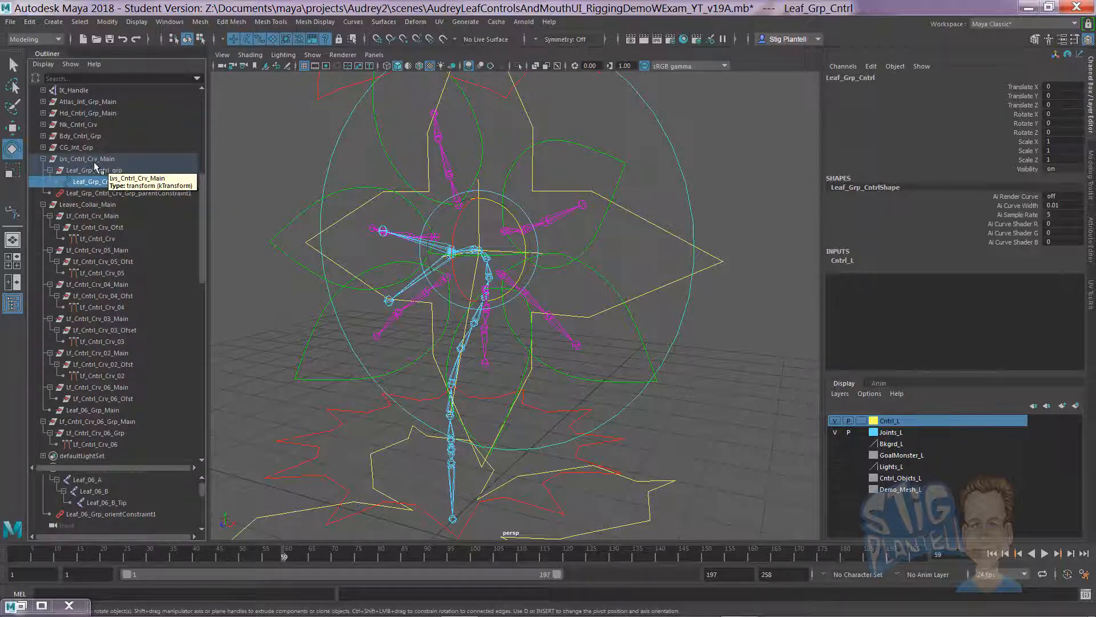
Step: Test-rotate Leaves_Collar_Main by about 10 degrees around its Z axis and undo the rotation
{"action": "left_click", "coordinate": [87, 205]}
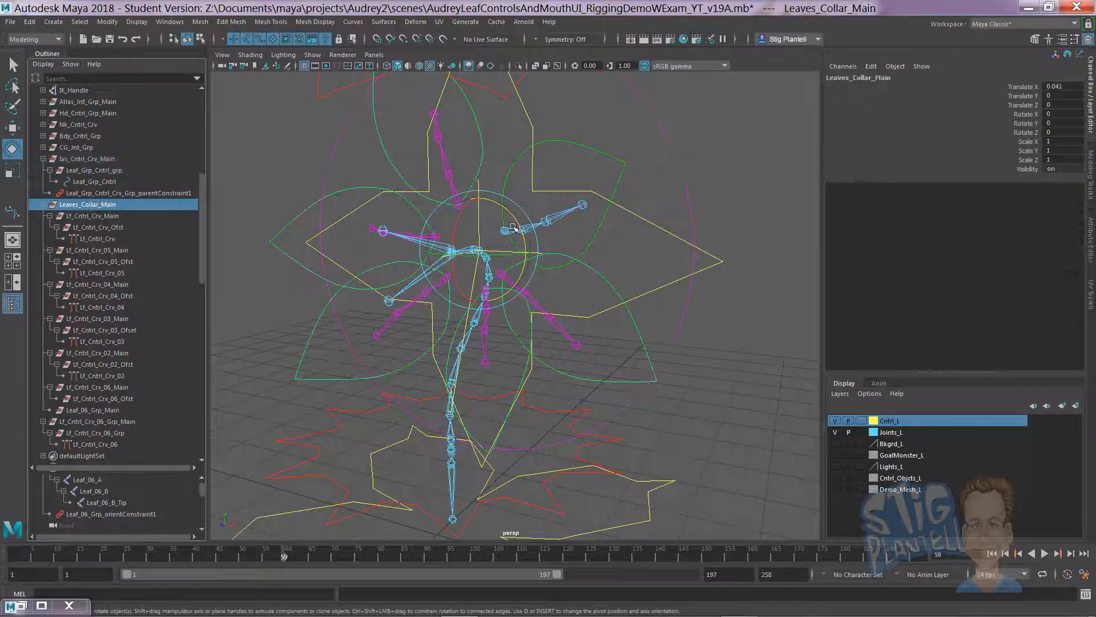
{"action": "left_click_drag", "start_coordinate": [512, 228], "coordinate": [516, 229]}
{"action": "key", "text": "ctrl+z"}
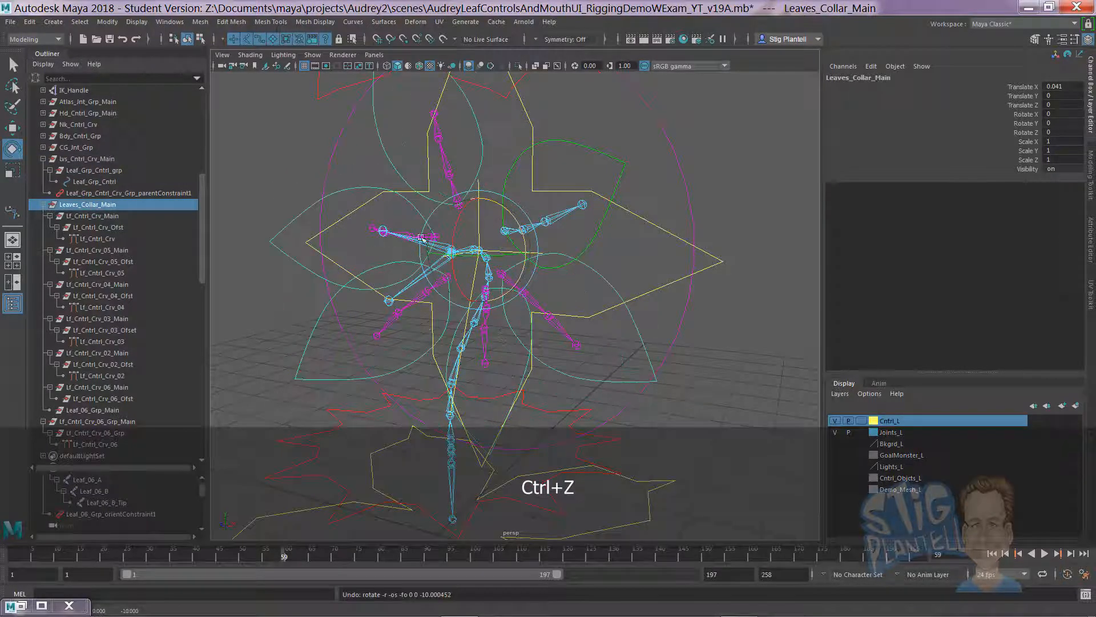
Step: Parent Lf_Cntrl_Crv_06_Grp_Main under Leaves_Collar_Main and clear the selection
{"action": "left_click", "coordinate": [94, 443]}
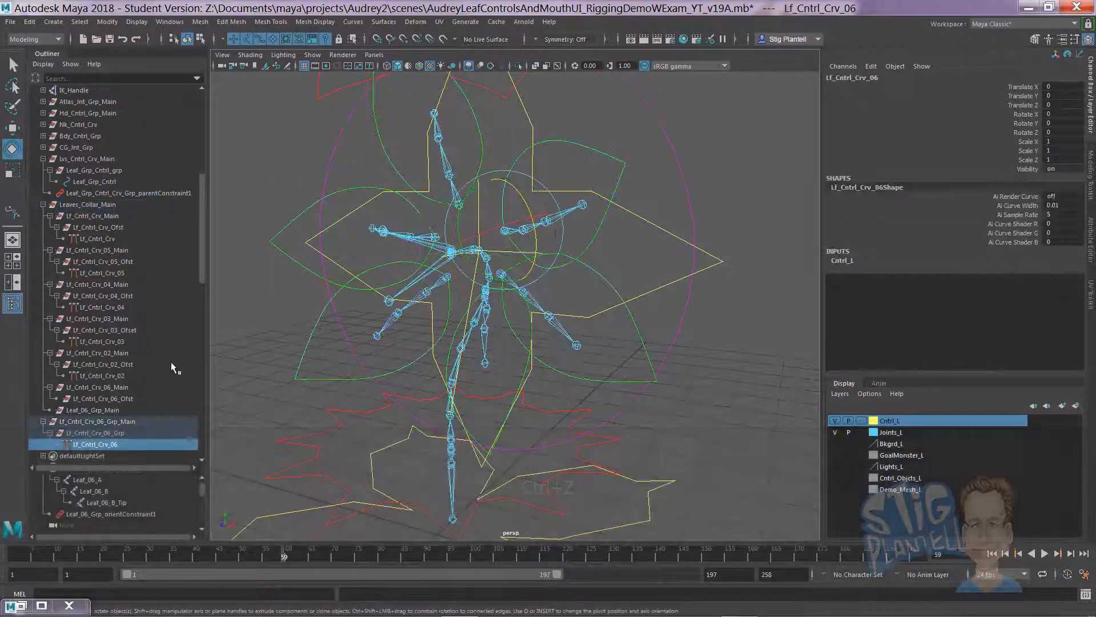
{"action": "left_click", "coordinate": [87, 422]}
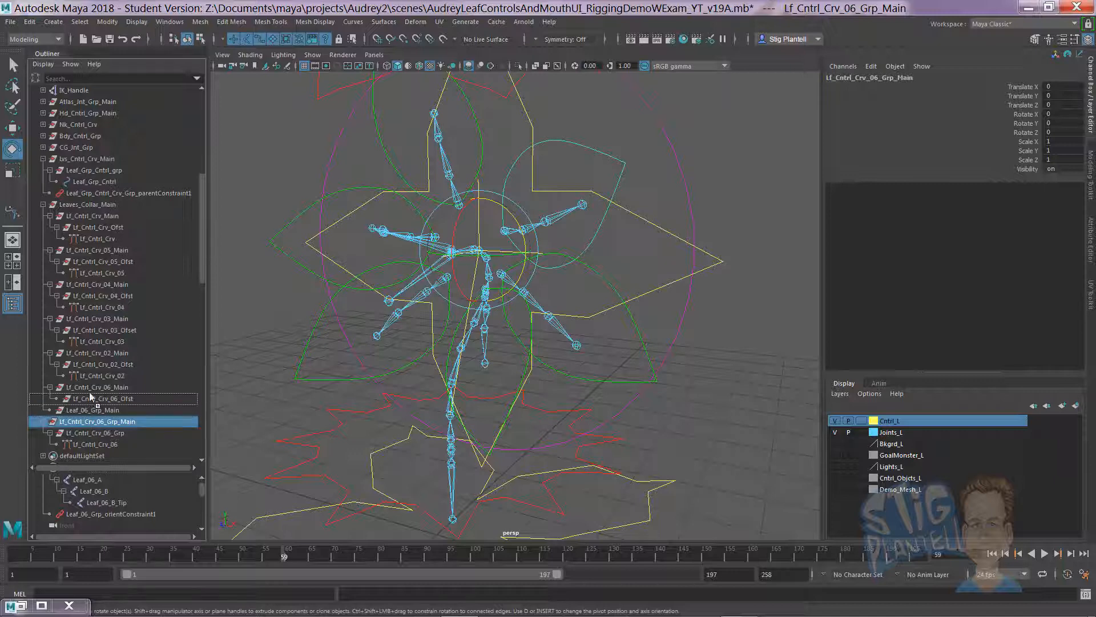
{"action": "middle_click_drag", "start_coordinate": [94, 205], "coordinate": [95, 204]}
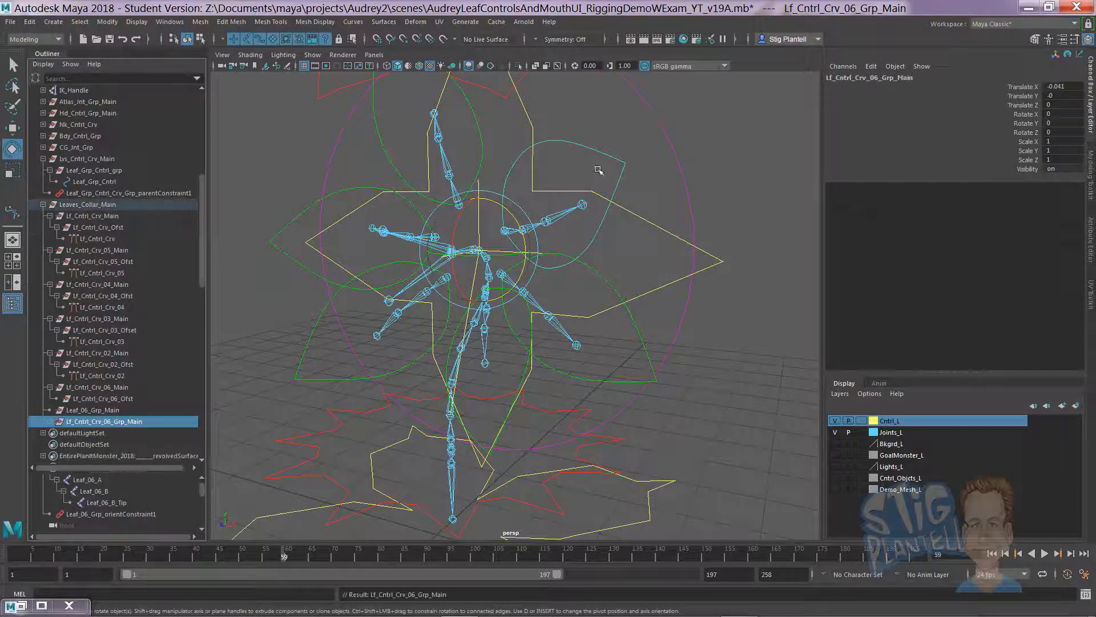
{"action": "left_click", "coordinate": [724, 145]}
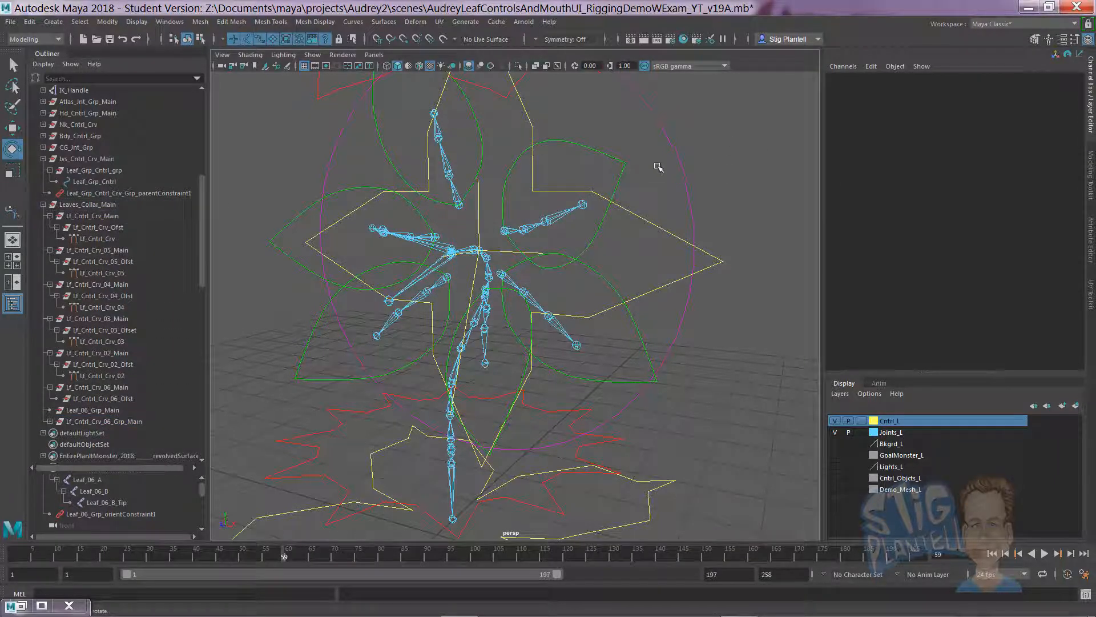
Step: Test-move Leaf_Grp_Cntrl forward about 2.5 units along Z and undo the move
{"action": "left_click", "coordinate": [695, 254]}
{"action": "right_click_drag", "start_coordinate": [699, 255], "coordinate": [556, 235], "text": "alt"}
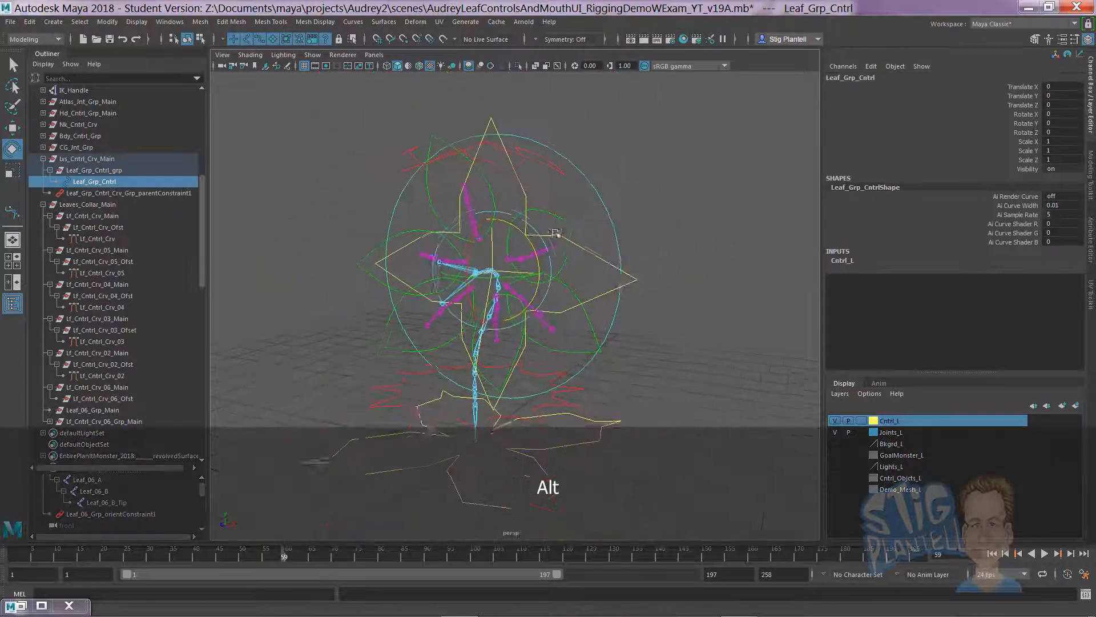
{"action": "left_click_drag", "start_coordinate": [556, 235], "coordinate": [541, 240], "text": "alt"}
{"action": "key", "text": "w"}
{"action": "left_click_drag", "start_coordinate": [455, 280], "coordinate": [422, 294]}
{"action": "key", "text": "ctrl+z"}
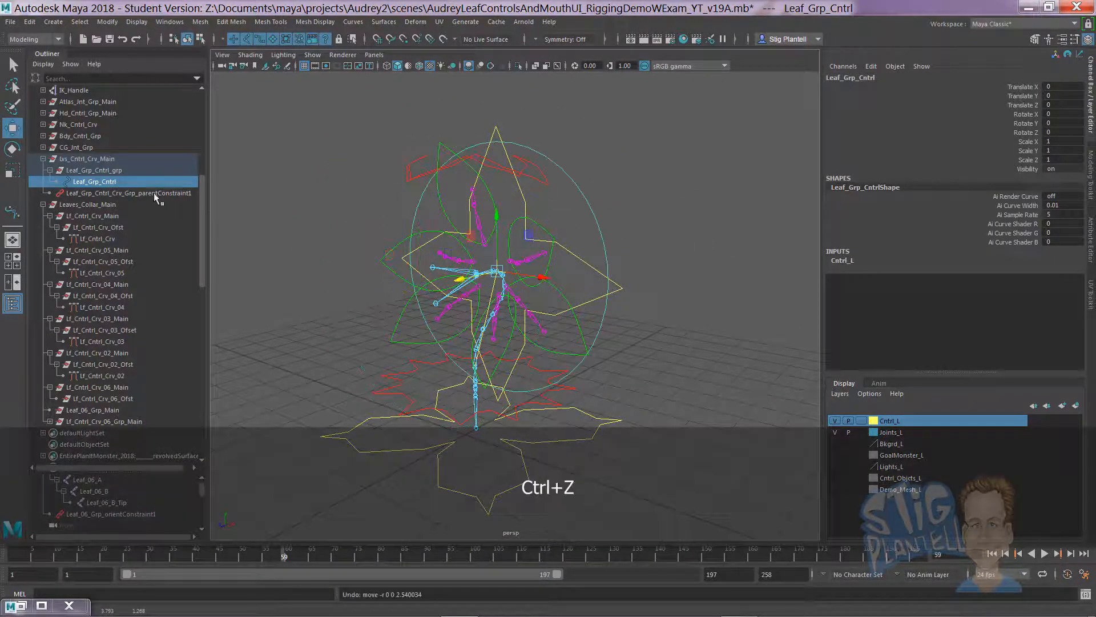
Step: Test-move Leaves_Collar_Main forward about 1.3 units along Z and undo the move
{"action": "left_click", "coordinate": [100, 203]}
{"action": "left_click_drag", "start_coordinate": [454, 282], "coordinate": [380, 277]}
{"action": "key", "text": "ctrl+z"}
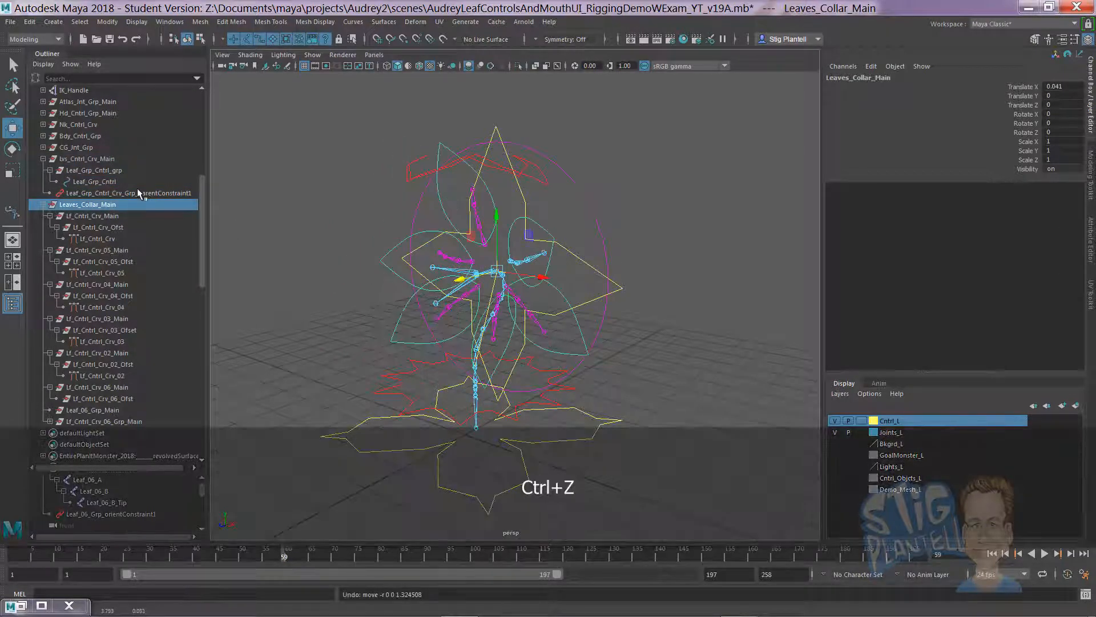
Step: Delete the parent constraint Leaf_Grp_Cntrl_Crv_Grp_parentConstraint1 from the leaf group control hierarchy
{"action": "left_click", "coordinate": [114, 169]}
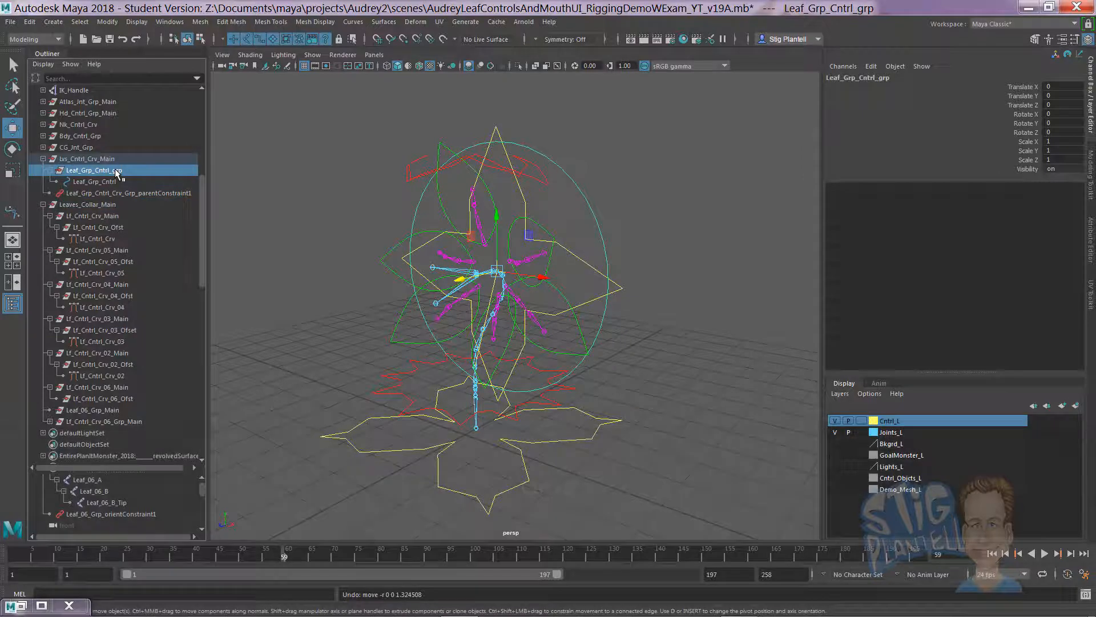
{"action": "left_click", "coordinate": [128, 193]}
{"action": "key", "text": "Delete"}
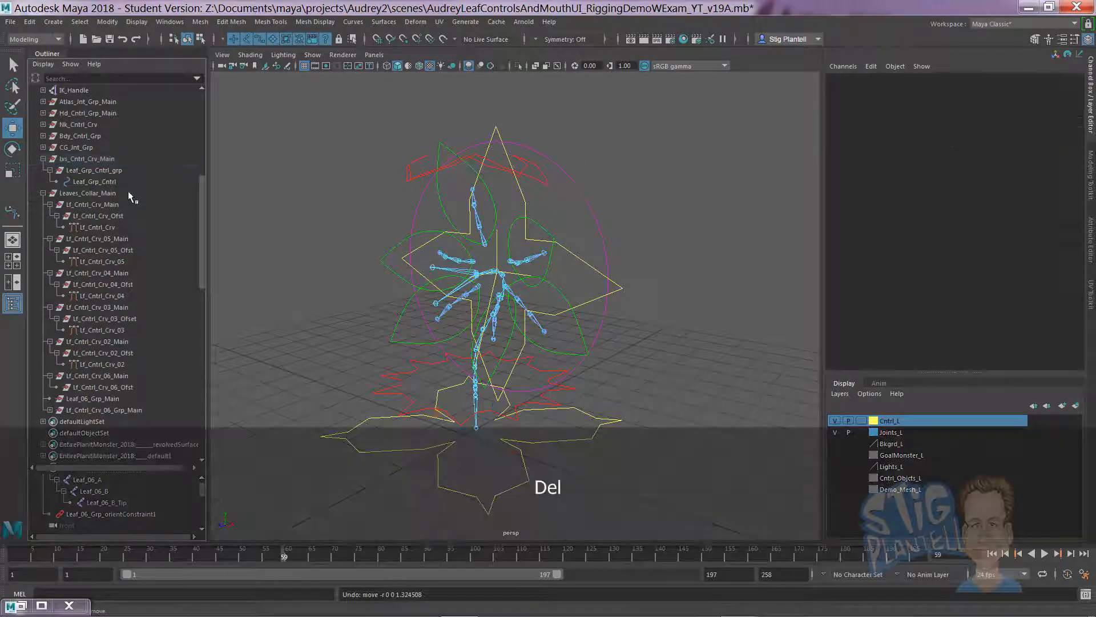
Step: Parent Leaves_Collar_Main under Leaf_Grp_Cntrl_grp, check the selection of Lvs_Cntrl_Crv_Main and deselect it
{"action": "left_click", "coordinate": [81, 195]}
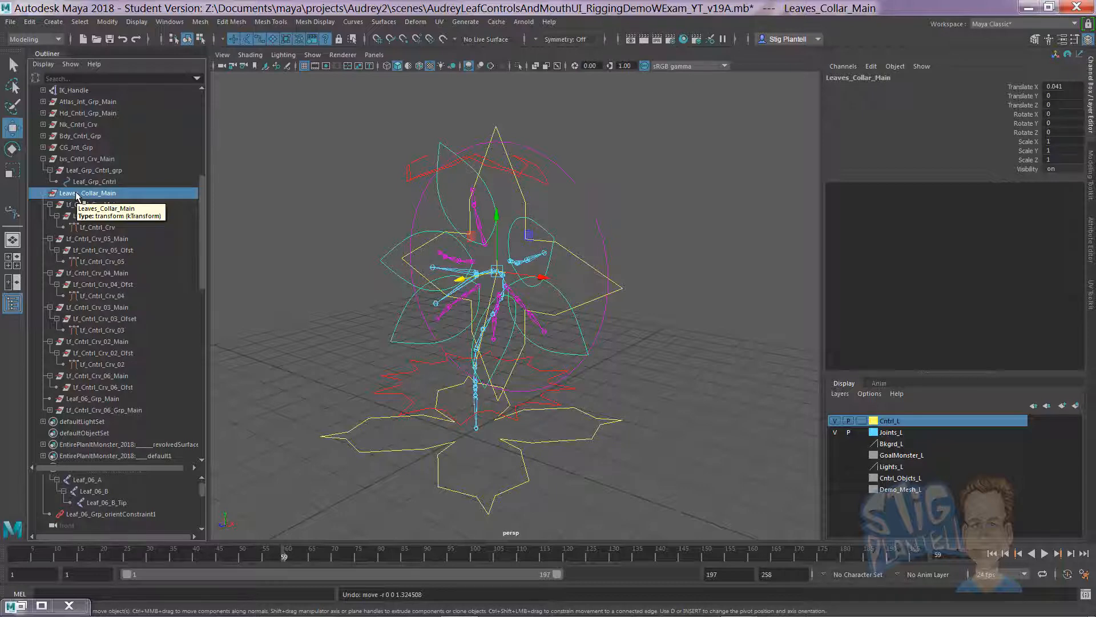
{"action": "middle_click_drag", "start_coordinate": [76, 193], "coordinate": [87, 162]}
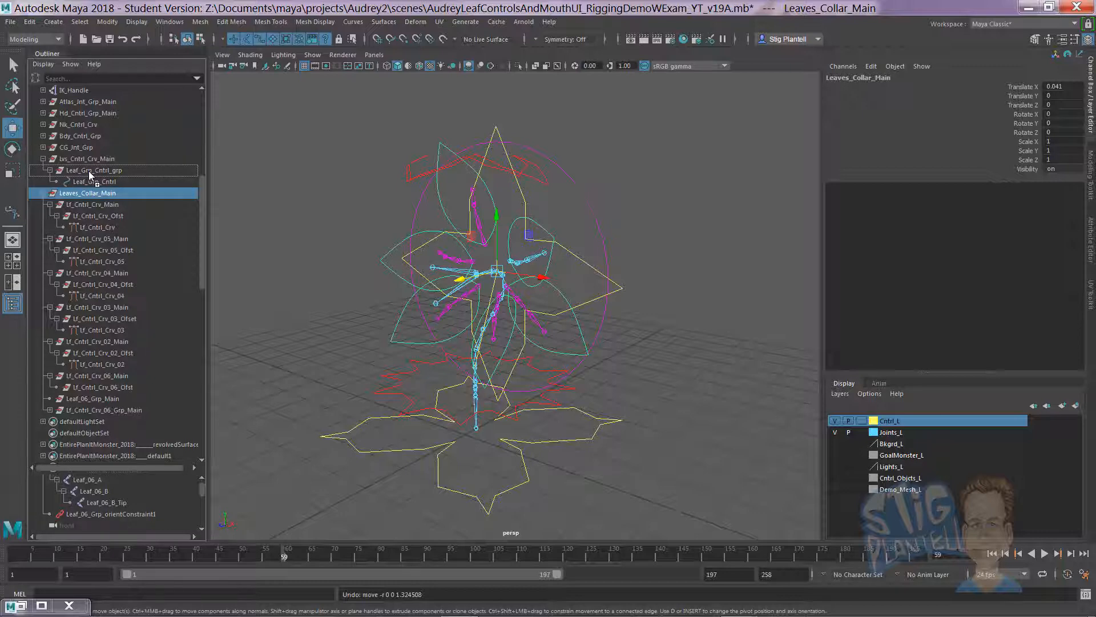
{"action": "left_click_drag", "start_coordinate": [89, 171], "coordinate": [89, 172]}
{"action": "left_click", "coordinate": [102, 160]}
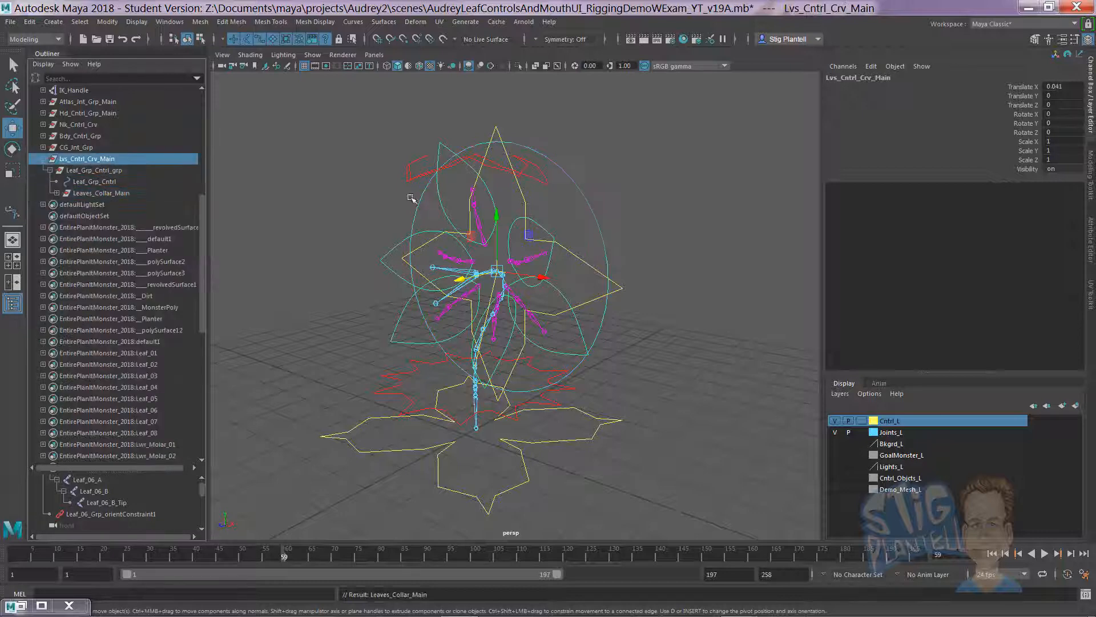
{"action": "left_click", "coordinate": [724, 233]}
Step: Test the regrouped hierarchy by moving Leaf_Grp_Cntrl about 2.4 units along Z, and undo the move
{"action": "left_click", "coordinate": [602, 237]}
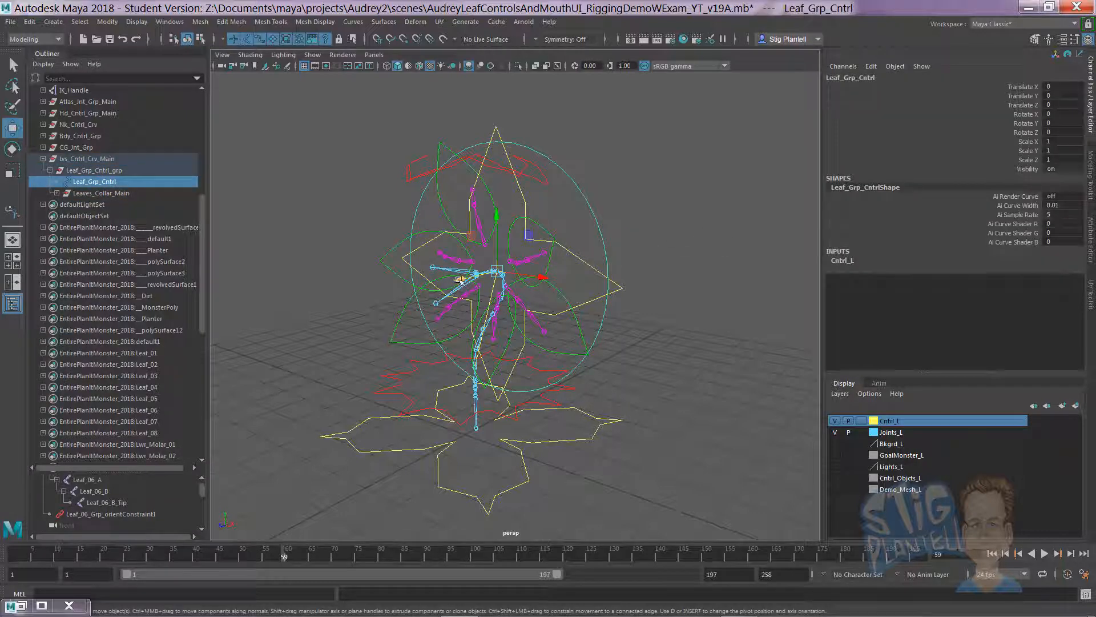
{"action": "left_click_drag", "start_coordinate": [459, 278], "coordinate": [379, 298]}
{"action": "key", "text": "ctrl+z"}
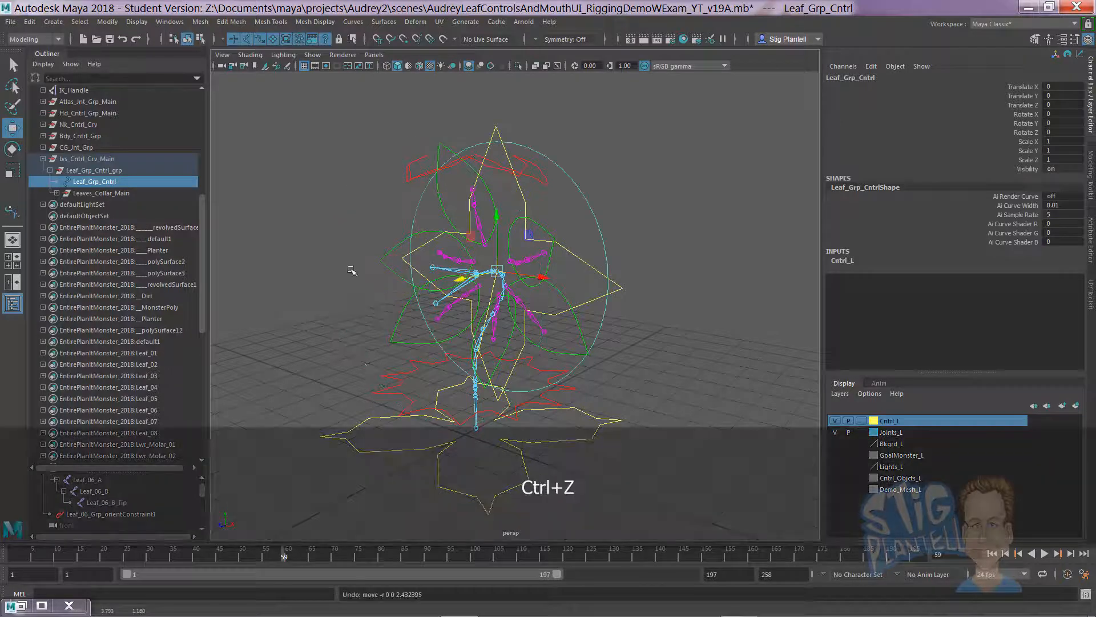
Step: Test-move Lvs_Cntrl_Crv_Main about 2.2 units along Z, undo the move and clear the selection
{"action": "left_click", "coordinate": [108, 159]}
{"action": "left_click_drag", "start_coordinate": [459, 279], "coordinate": [394, 284]}
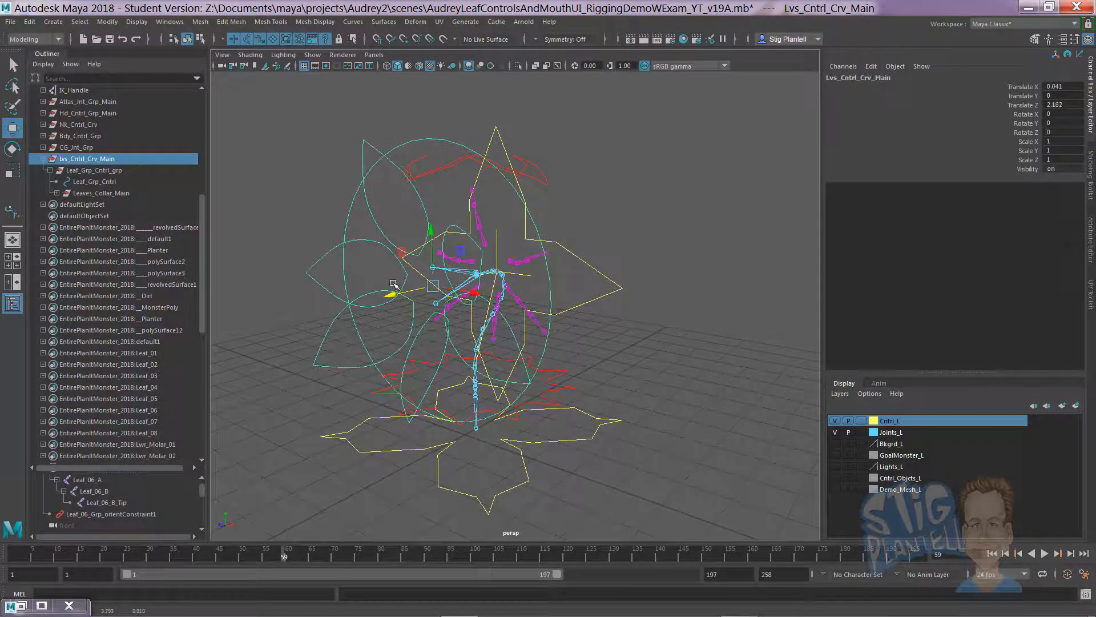
{"action": "key", "text": "ctrl+z"}
{"action": "left_click", "coordinate": [641, 228]}
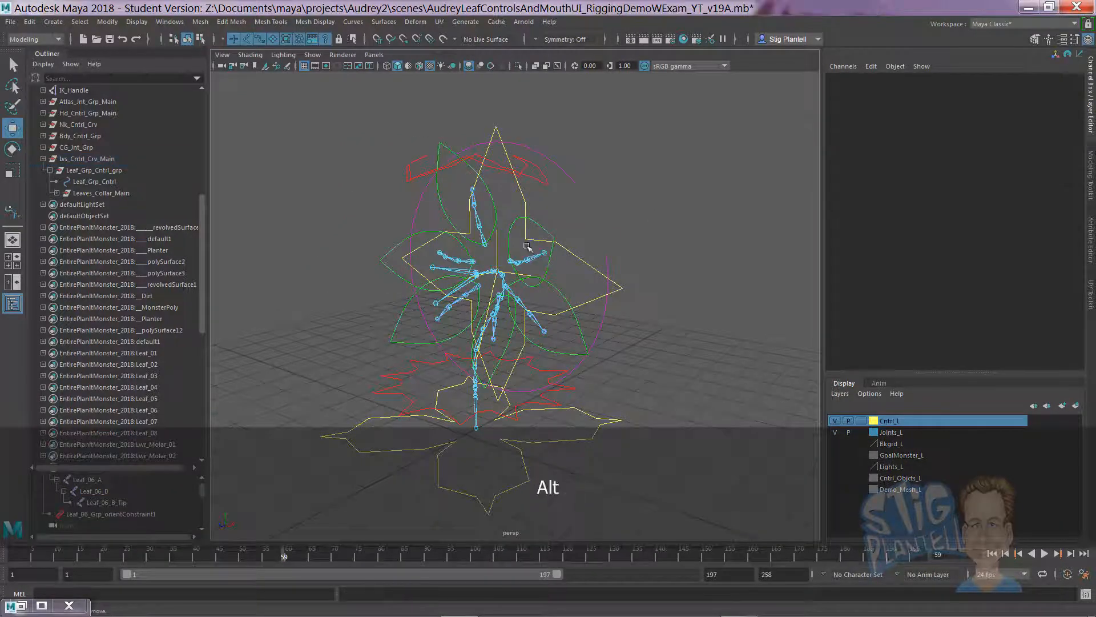
Step: Parent-constrain Lvs_Cntrl_Crv_Main to the Spn_Jnt_8_Tip joint with maintain offset on and only the translate axes constrained, and clear the selection
{"action": "left_click_drag", "start_coordinate": [641, 228], "coordinate": [584, 263], "text": "alt"}
{"action": "right_click_drag", "start_coordinate": [584, 263], "coordinate": [657, 281], "text": "alt"}
{"action": "middle_click_drag", "start_coordinate": [658, 280], "coordinate": [688, 340], "text": "alt"}
{"action": "right_click_drag", "start_coordinate": [688, 340], "coordinate": [446, 249], "text": "alt"}
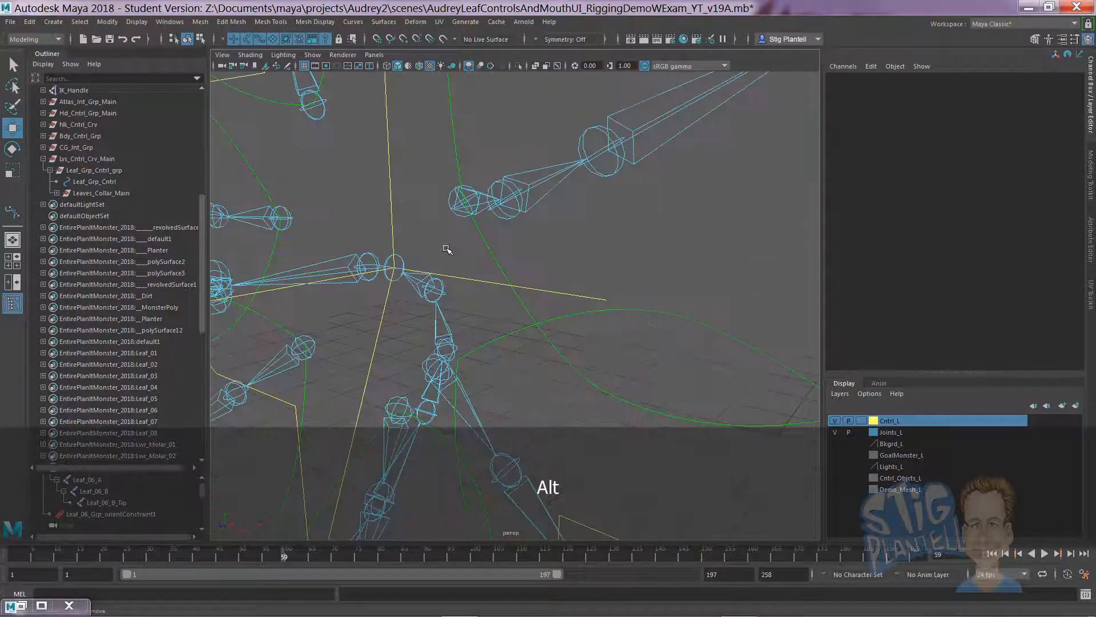
{"action": "left_click", "coordinate": [404, 258]}
{"action": "left_click_drag", "start_coordinate": [404, 258], "coordinate": [451, 245], "text": "alt"}
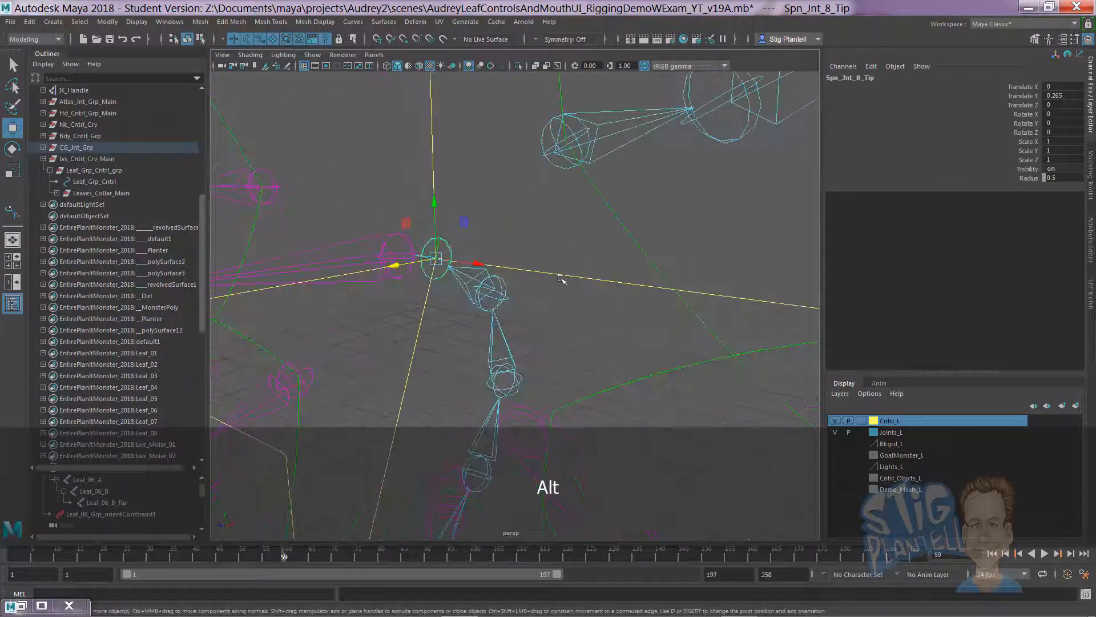
{"action": "right_click_drag", "start_coordinate": [610, 289], "coordinate": [429, 243], "text": "alt"}
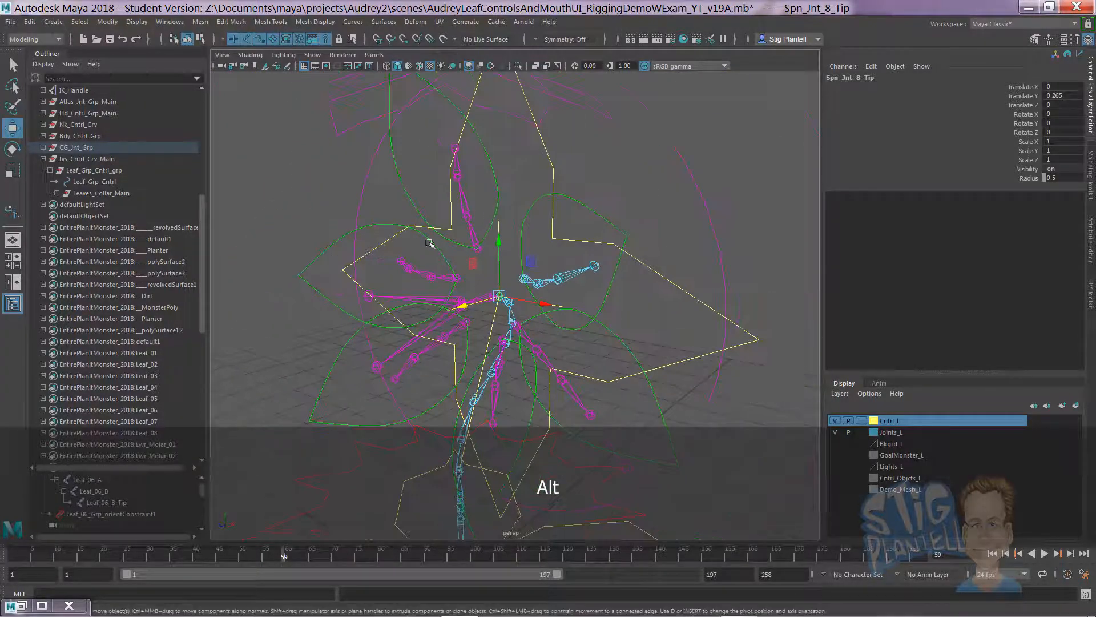
{"action": "left_click", "coordinate": [109, 159], "text": "ctrl"}
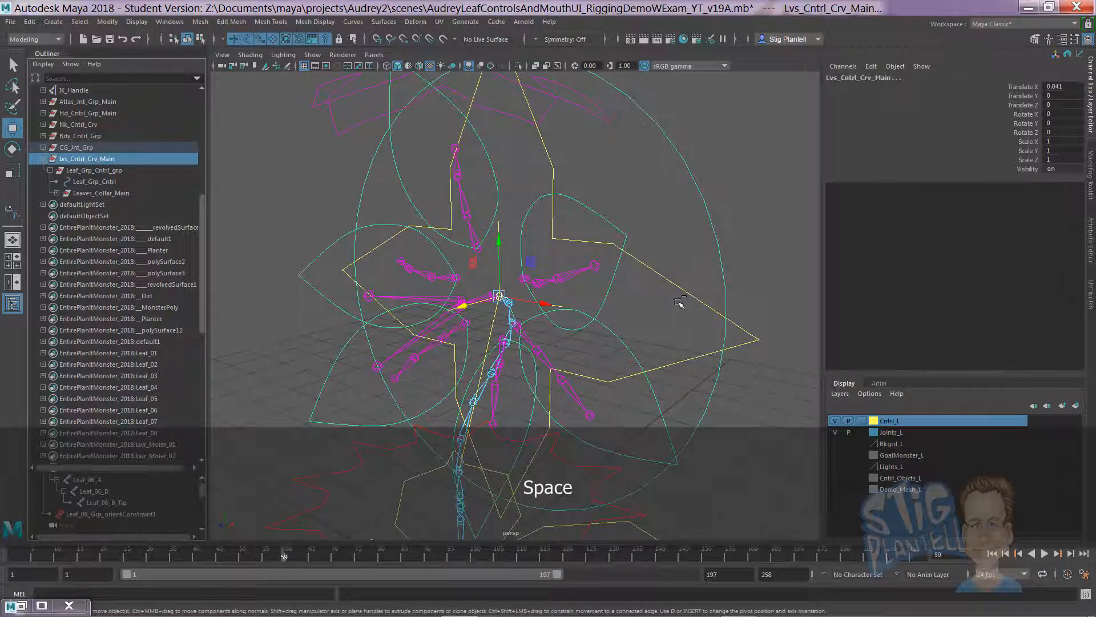
{"action": "key", "text": "space"}
{"action": "mouse_move", "coordinate": [677, 303]}
{"action": "left_mouse_down"}
{"action": "mouse_move", "coordinate": [524, 279]}
{"action": "mouse_move", "coordinate": [677, 301]}
{"action": "left_mouse_up"}
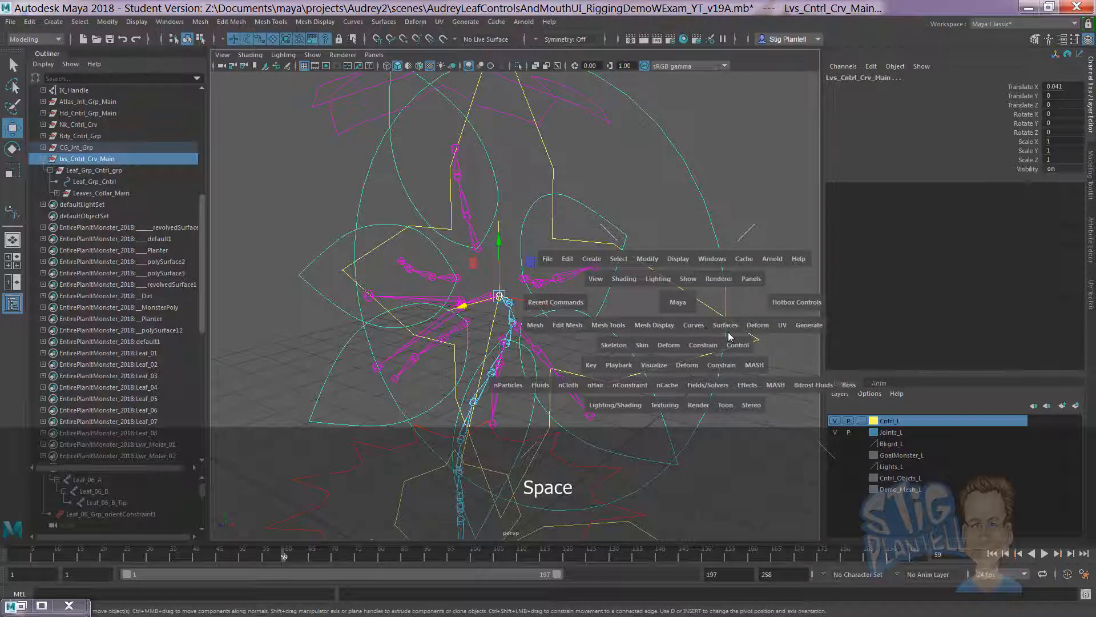
{"action": "left_click", "coordinate": [704, 345]}
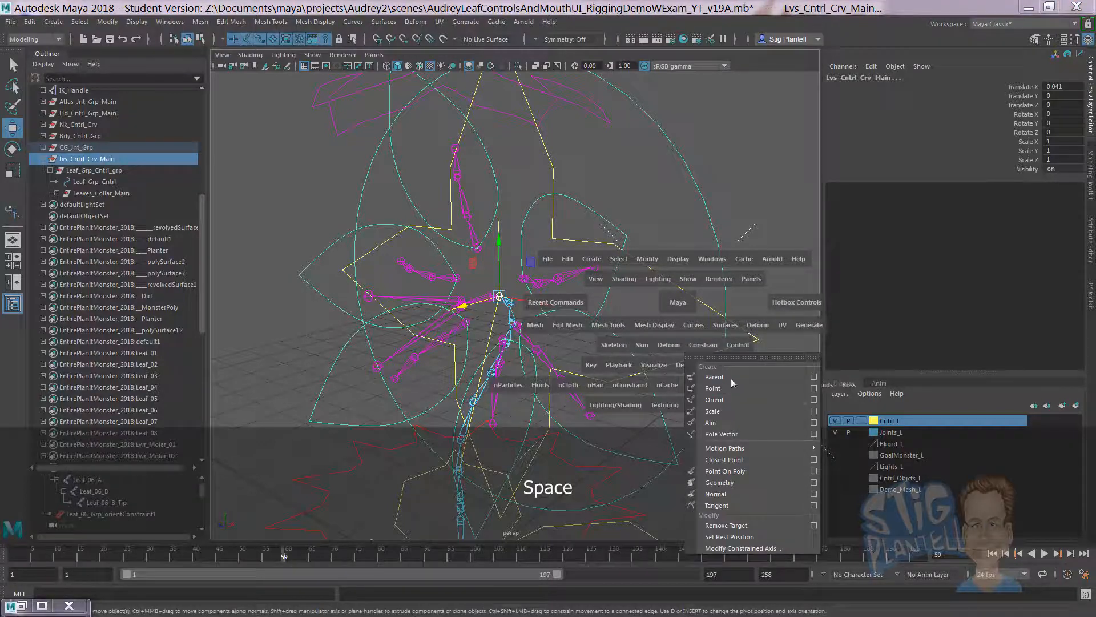
{"action": "left_click", "coordinate": [814, 377]}
{"action": "left_click", "coordinate": [853, 235]}
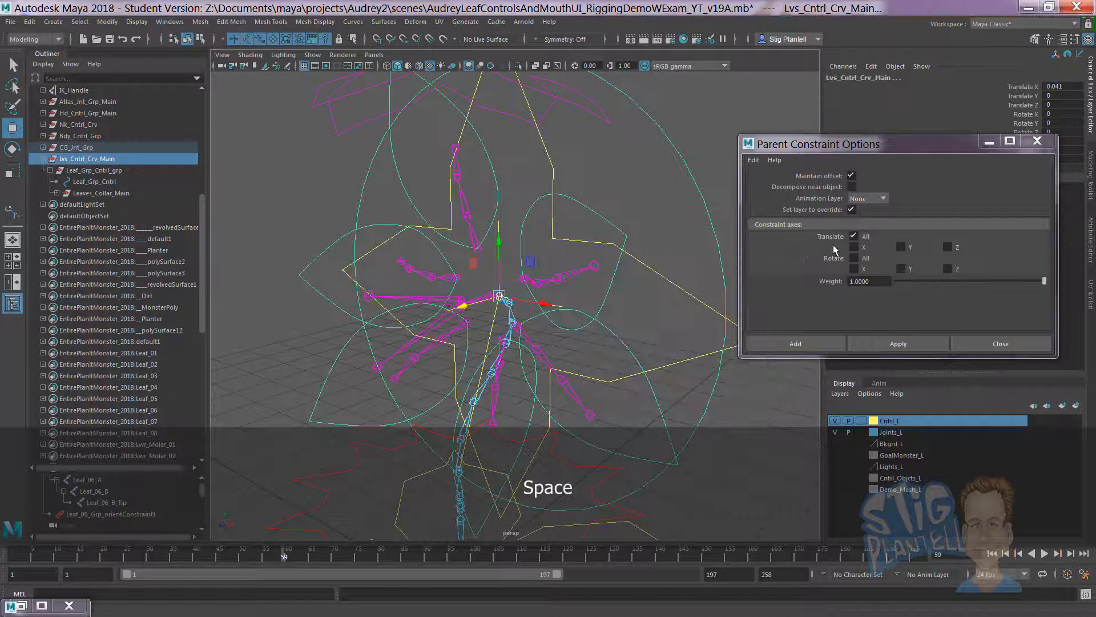
{"action": "left_click", "coordinate": [814, 342]}
{"action": "left_click", "coordinate": [750, 387]}
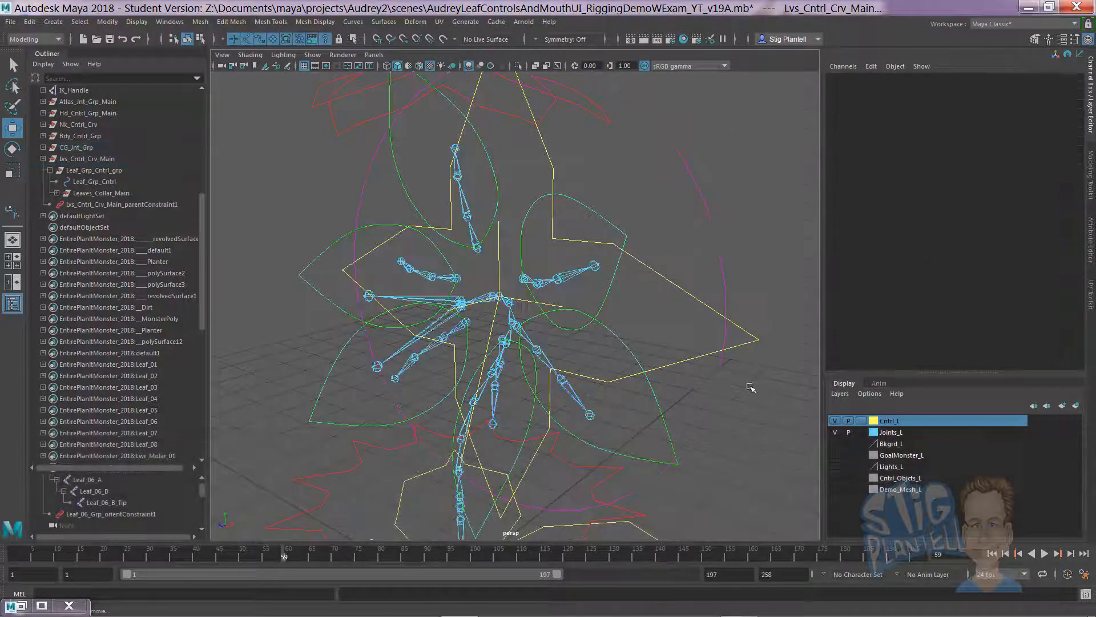
Step: Test the new constraint by moving Nk_Cntrl_Crv about 4.4 units along Z
{"action": "right_click_drag", "start_coordinate": [750, 387], "coordinate": [473, 331], "text": "alt"}
{"action": "left_click", "coordinate": [559, 297]}
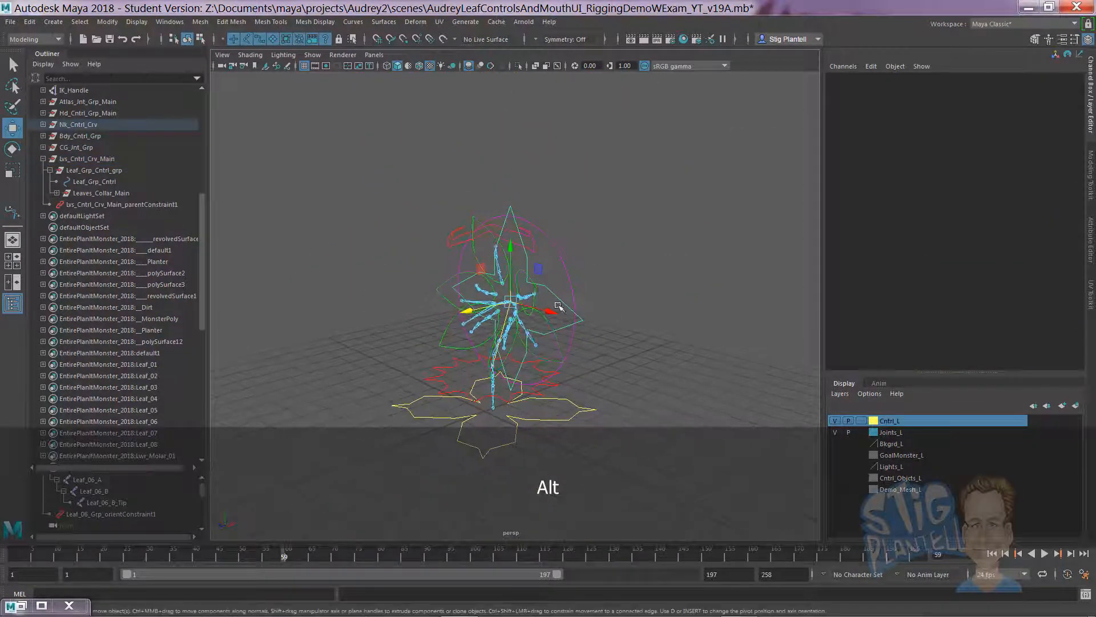
{"action": "left_click_drag", "start_coordinate": [440, 313], "coordinate": [359, 324], "text": "alt"}
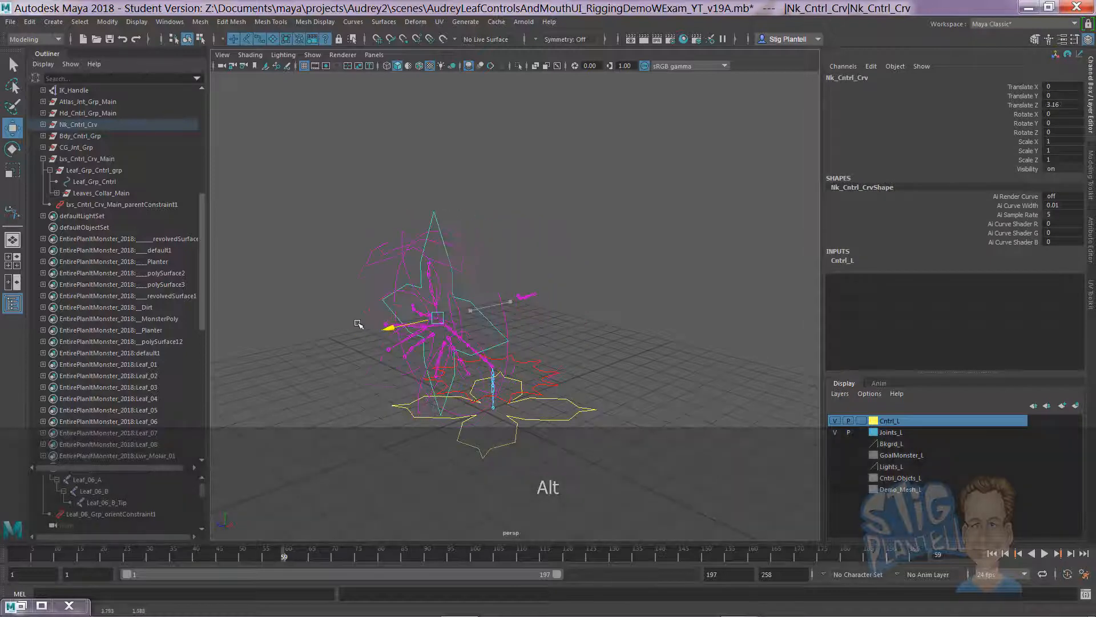
{"action": "mouse_move", "coordinate": [358, 324]}
{"action": "middle_mouse_down"}
{"action": "mouse_move", "coordinate": [419, 309]}
{"action": "mouse_move", "coordinate": [346, 318]}
{"action": "middle_mouse_up"}
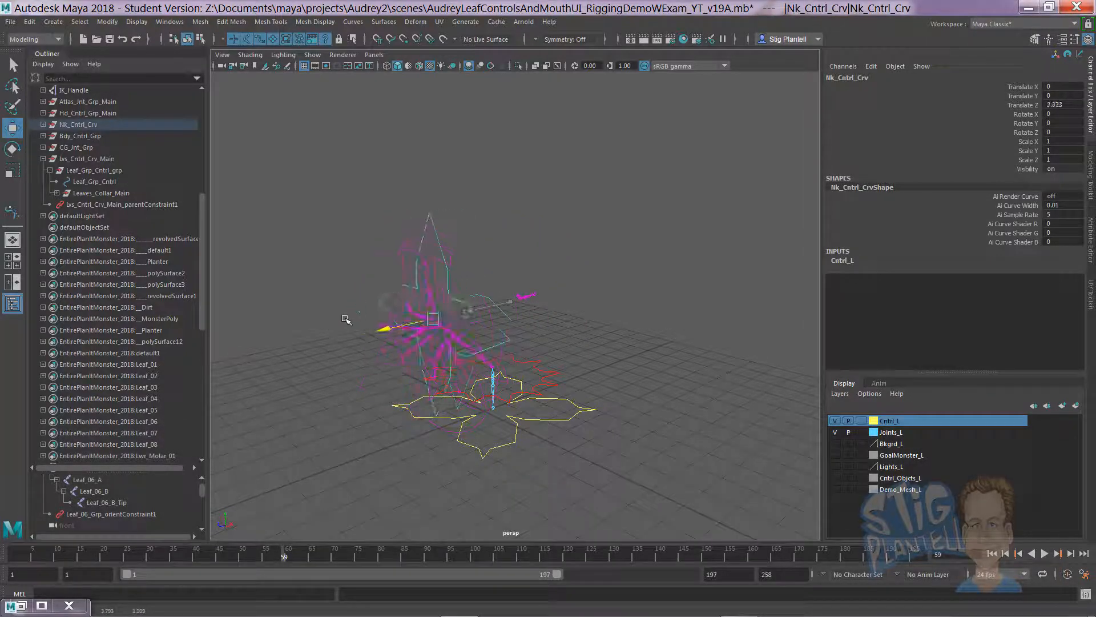
{"action": "key", "text": "ctrl+z"}
Step: Test-rotate Leaf_Grp_Cntrl and the Lf_Cntrl_Crv leaf control, undoing each rotation
{"action": "left_click", "coordinate": [475, 282]}
{"action": "left_click_drag", "start_coordinate": [499, 262], "coordinate": [486, 281], "text": "alt"}
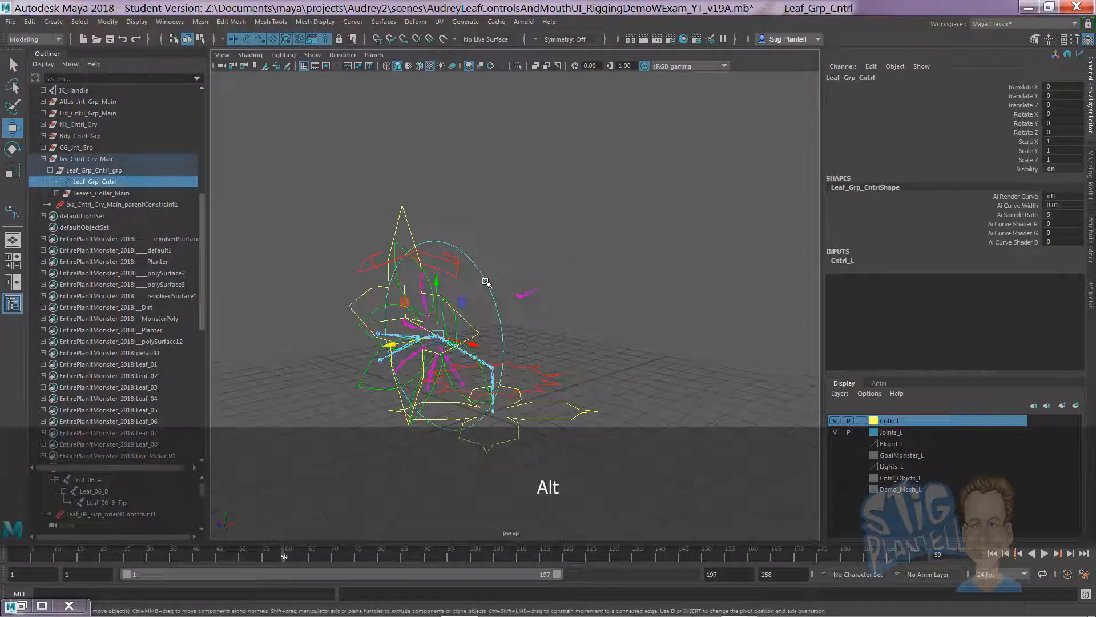
{"action": "key", "text": "e"}
{"action": "left_click_drag", "start_coordinate": [409, 306], "coordinate": [397, 306]}
{"action": "key", "text": "ctrl+z"}
{"action": "left_click", "coordinate": [511, 245]}
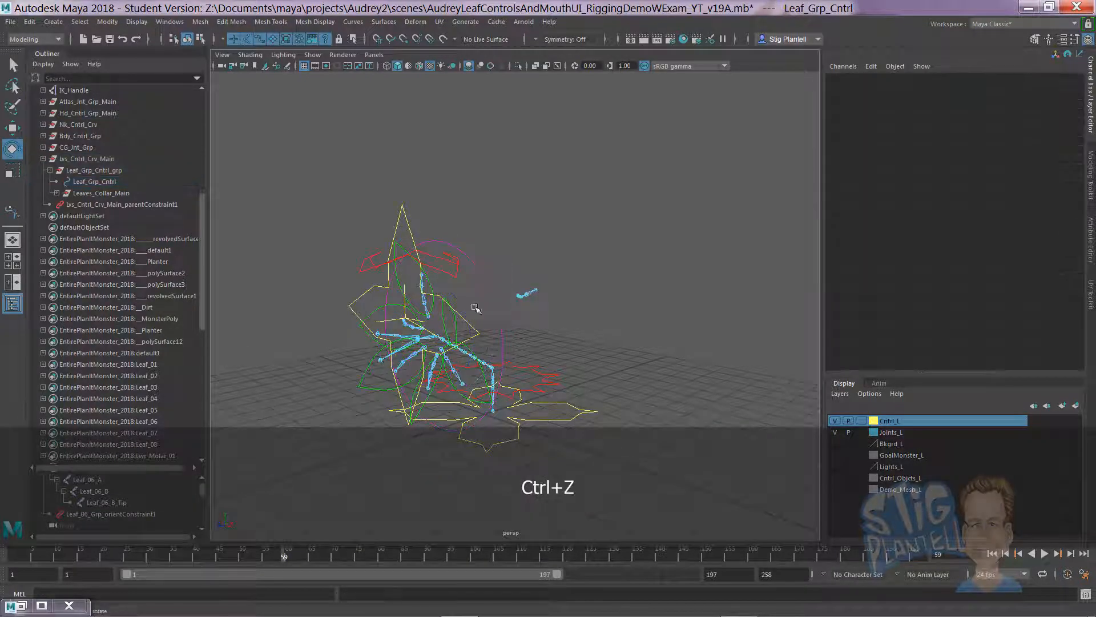
{"action": "left_click", "coordinate": [435, 282]}
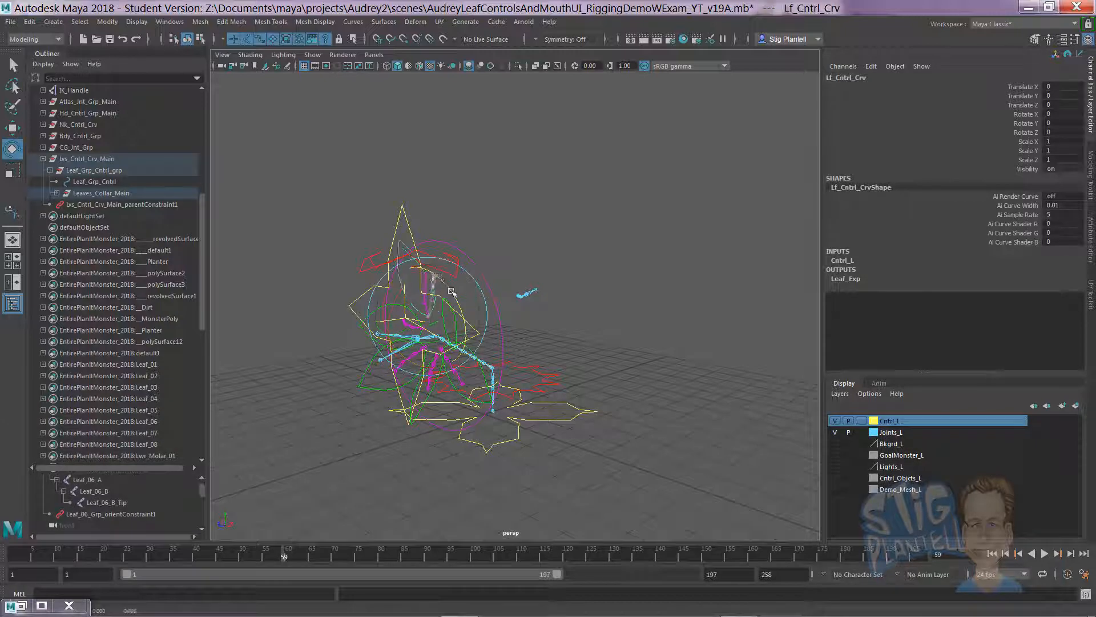
{"action": "key", "text": "z"}
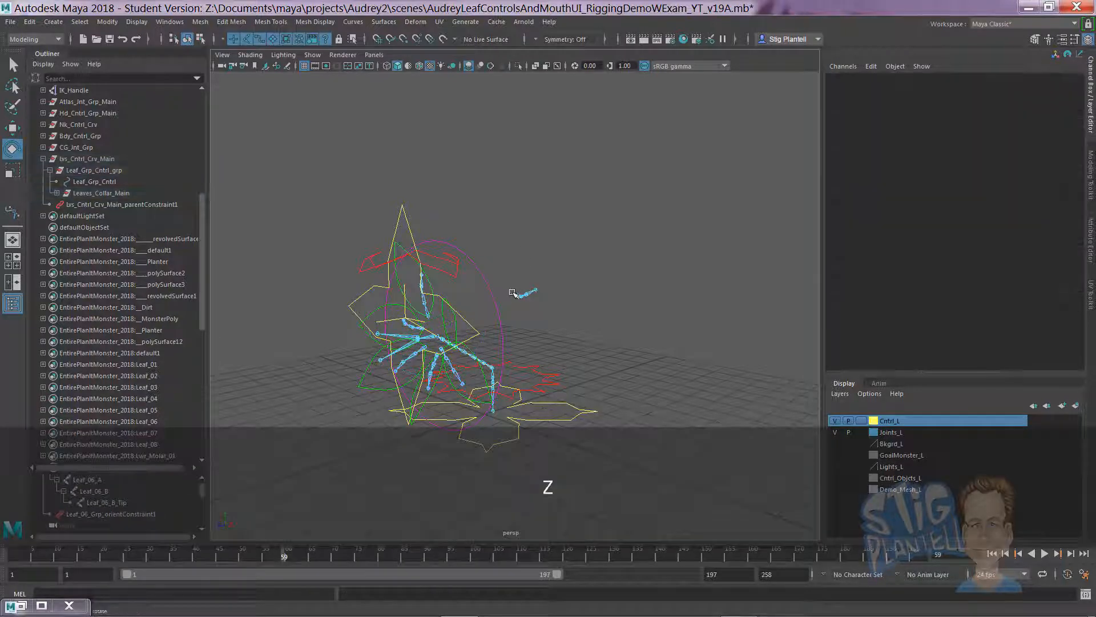
Step: Set Translate Z of Nk_Cntrl_Crv to 0 and deselect the control
{"action": "left_click", "coordinate": [464, 313]}
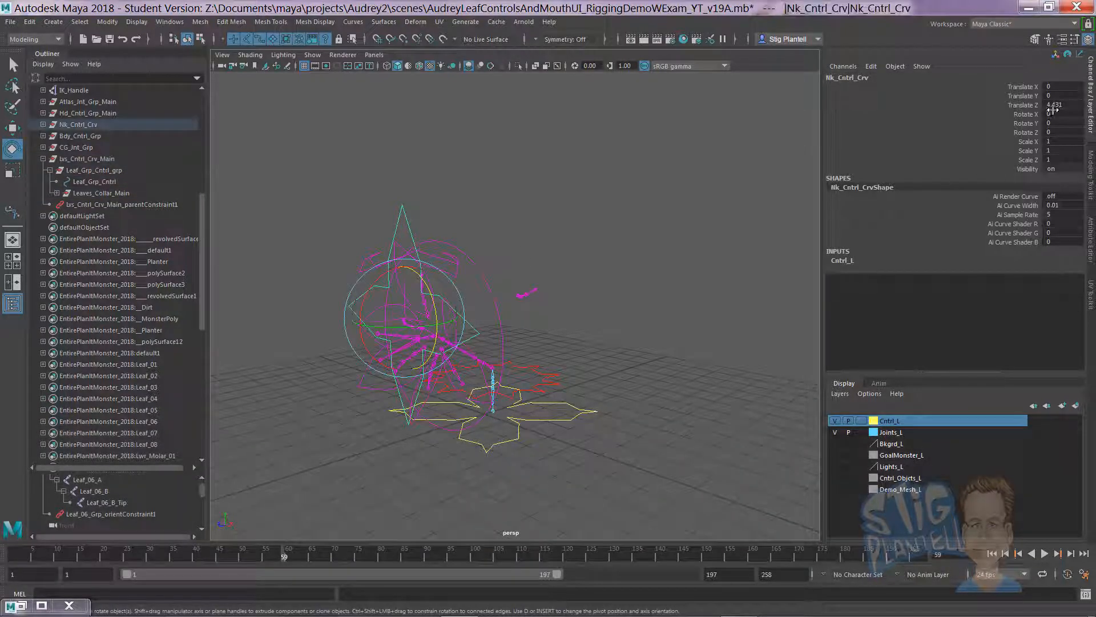
{"action": "type", "text": "0"}
{"action": "key", "text": "Return"}
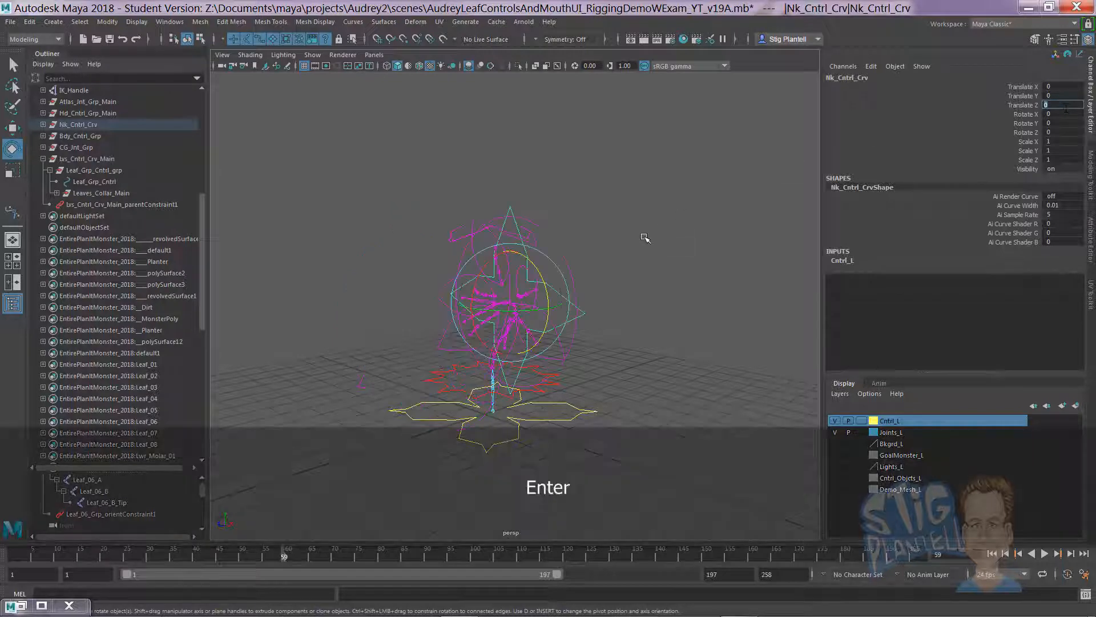
{"action": "left_click", "coordinate": [645, 238]}
Step: Locate the Leaf_06 joint's parent Leaf_06_Grp in the Outliner, copy its name and put it in a new group
{"action": "left_click_drag", "start_coordinate": [443, 298], "coordinate": [568, 280], "text": "alt"}
{"action": "scroll", "coordinate": [477, 277], "scroll_direction": "up", "scroll_amount": 6}
{"action": "scroll", "coordinate": [520, 322], "scroll_direction": "up", "scroll_amount": 5}
{"action": "left_click", "coordinate": [556, 266]}
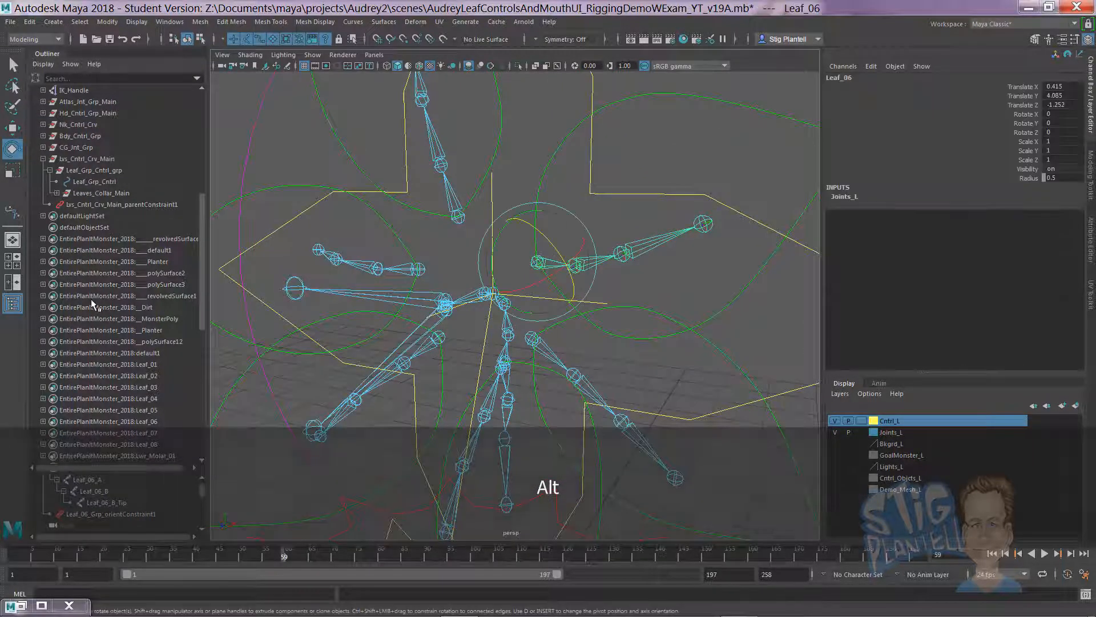
{"action": "key", "text": "f"}
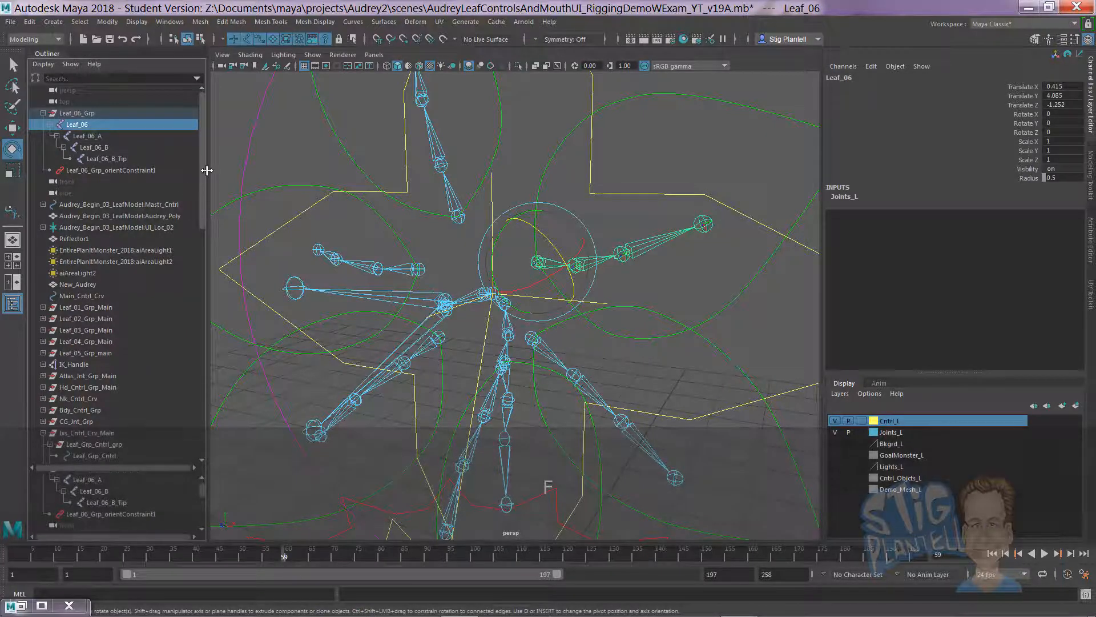
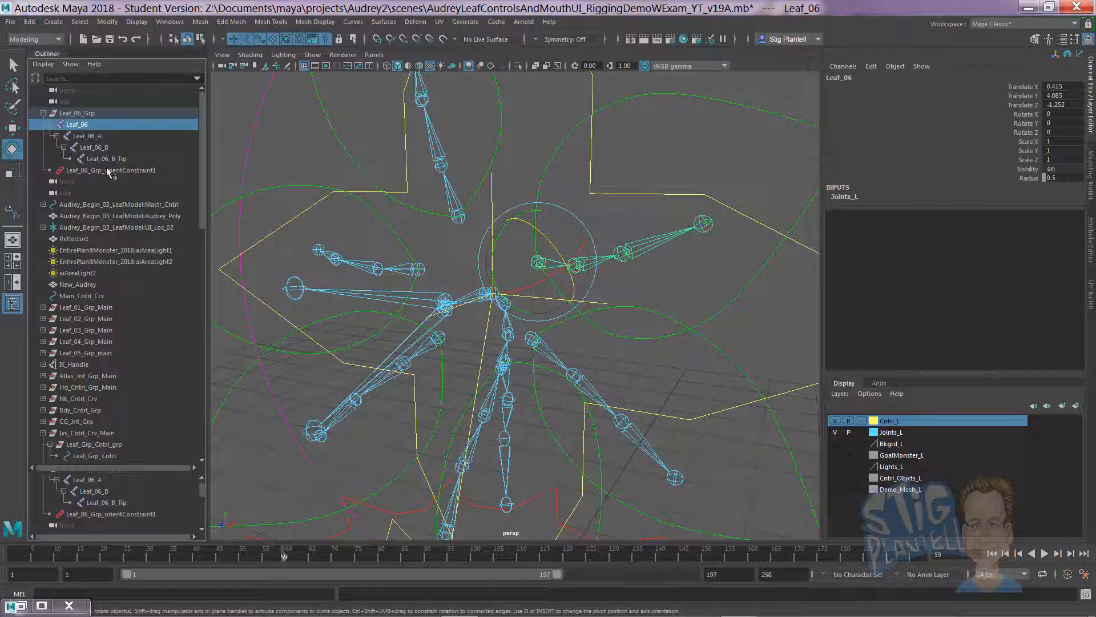
{"action": "left_click", "coordinate": [77, 113]}
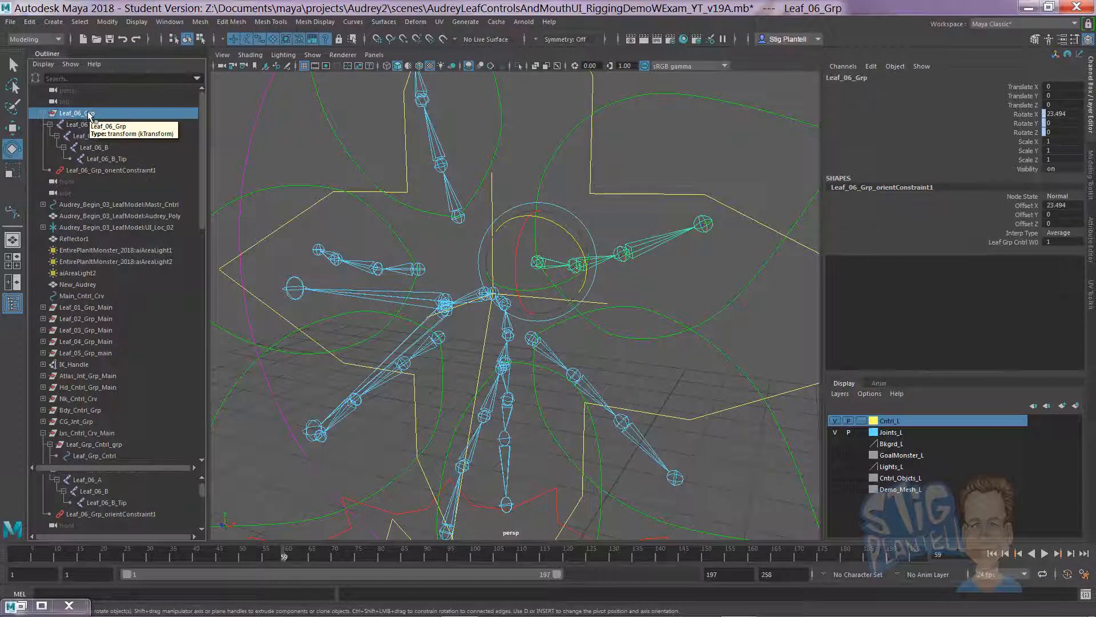
{"action": "double_click", "coordinate": [89, 114]}
{"action": "key", "text": "ctrl+c"}
{"action": "key", "text": "ctrl"}
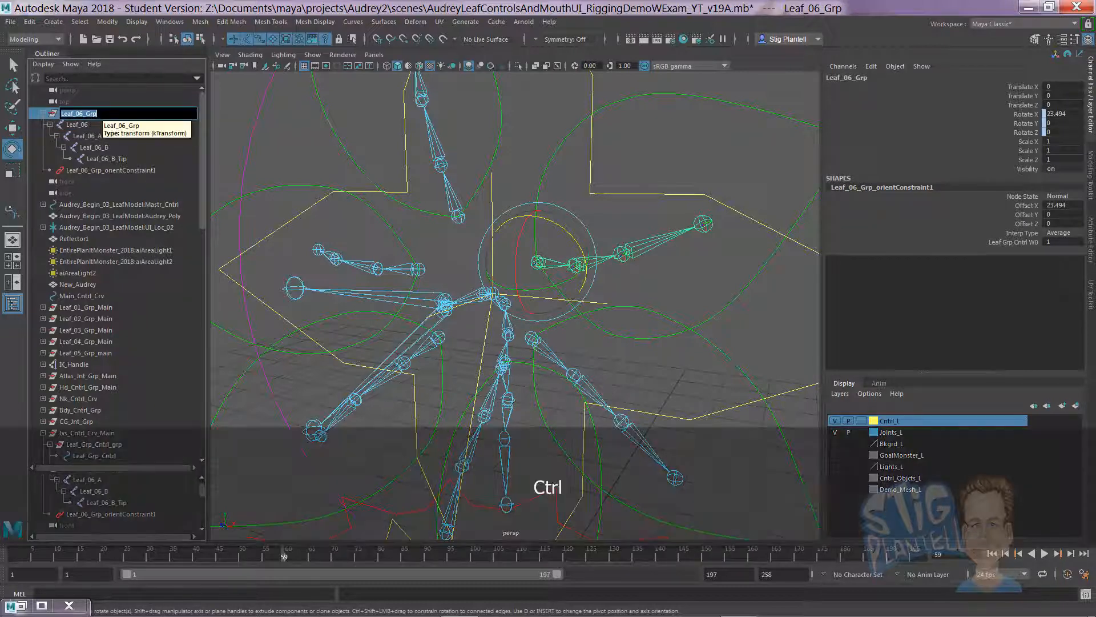
{"action": "key", "text": "Return"}
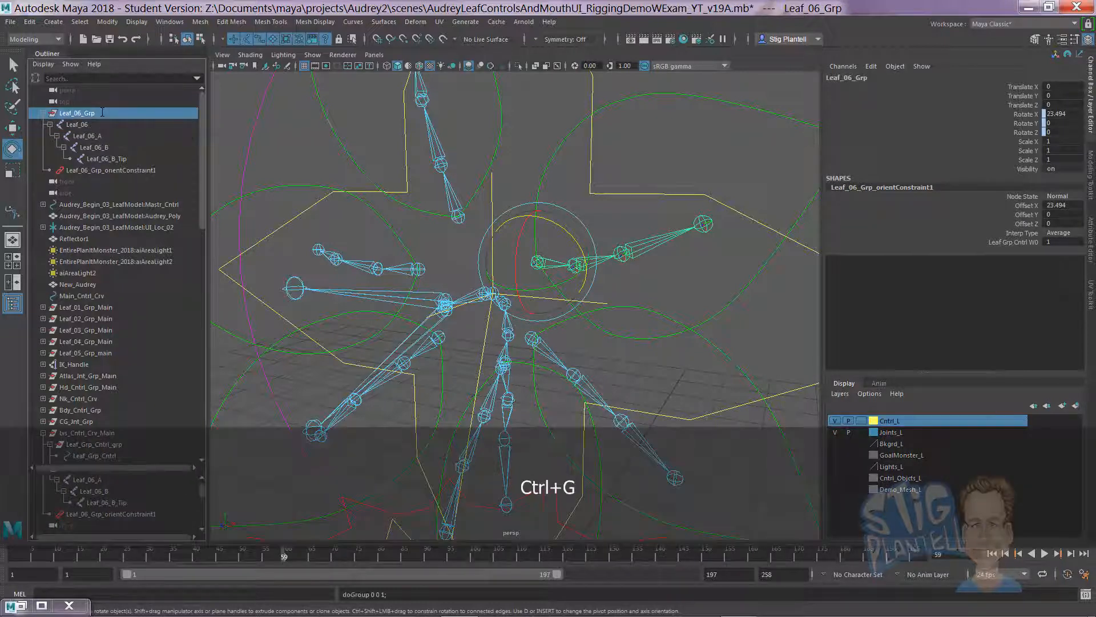
Step: Rename the new group above Leaf_06_Grp as Leaf_06_Grp_Main, reusing the copied name
{"action": "left_click", "coordinate": [43, 421]}
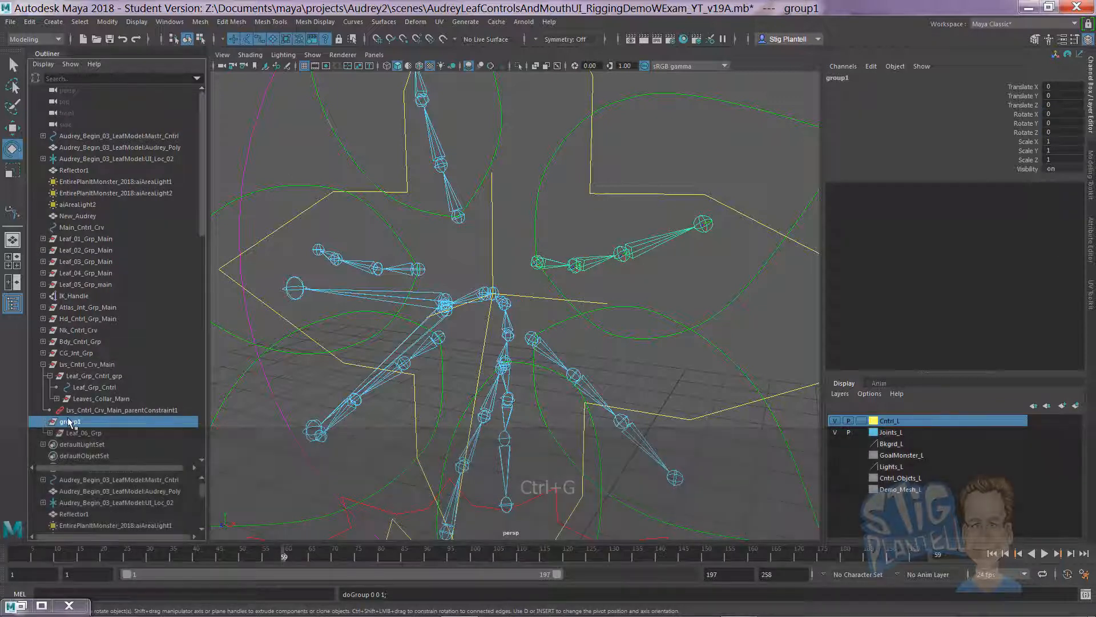
{"action": "double_click", "coordinate": [70, 421]}
{"action": "key", "text": "ctrl+v"}
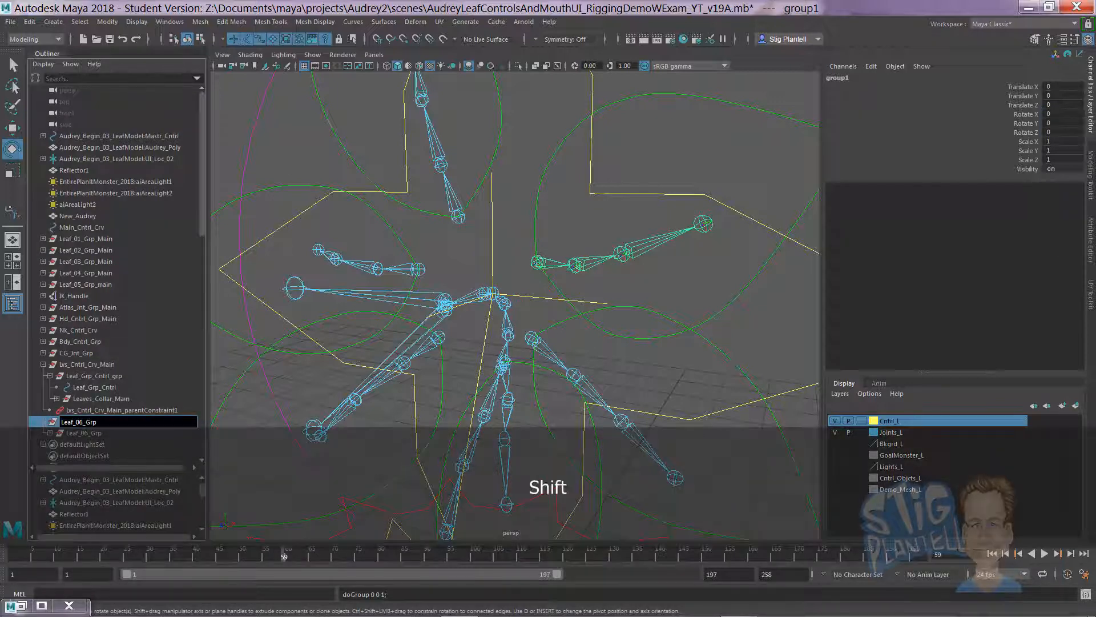
{"action": "key", "text": "Return"}
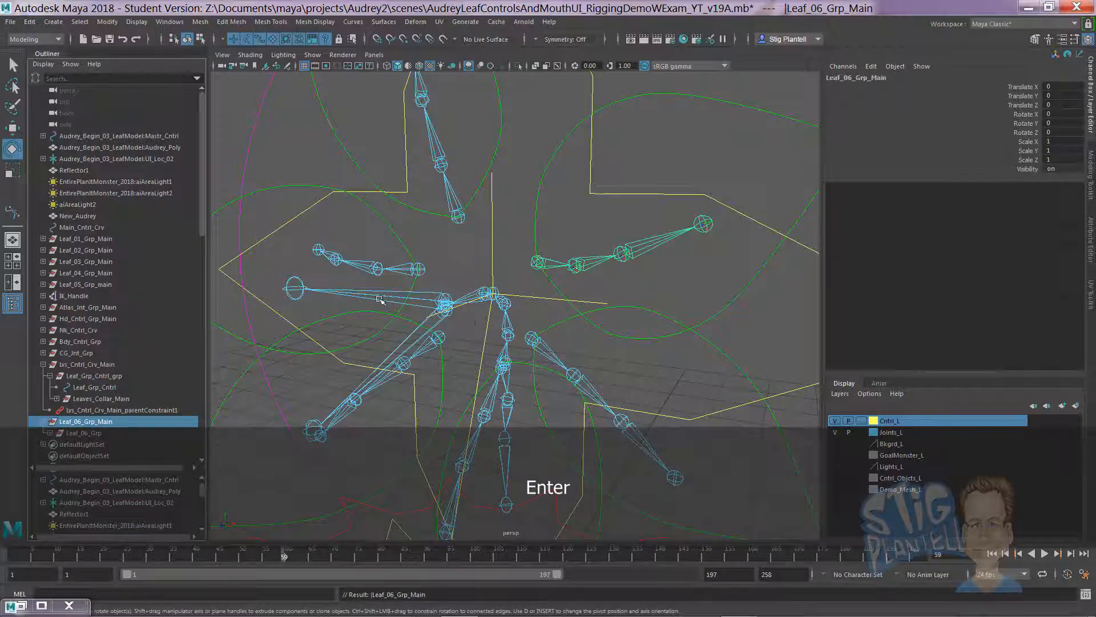
Step: Snap the pivot of Leaf_06_Grp_Main to the Spn_Jnt_8_Tip joint at the end of the spine and clear the selection
{"action": "left_click_drag", "start_coordinate": [379, 298], "coordinate": [431, 276], "text": "alt"}
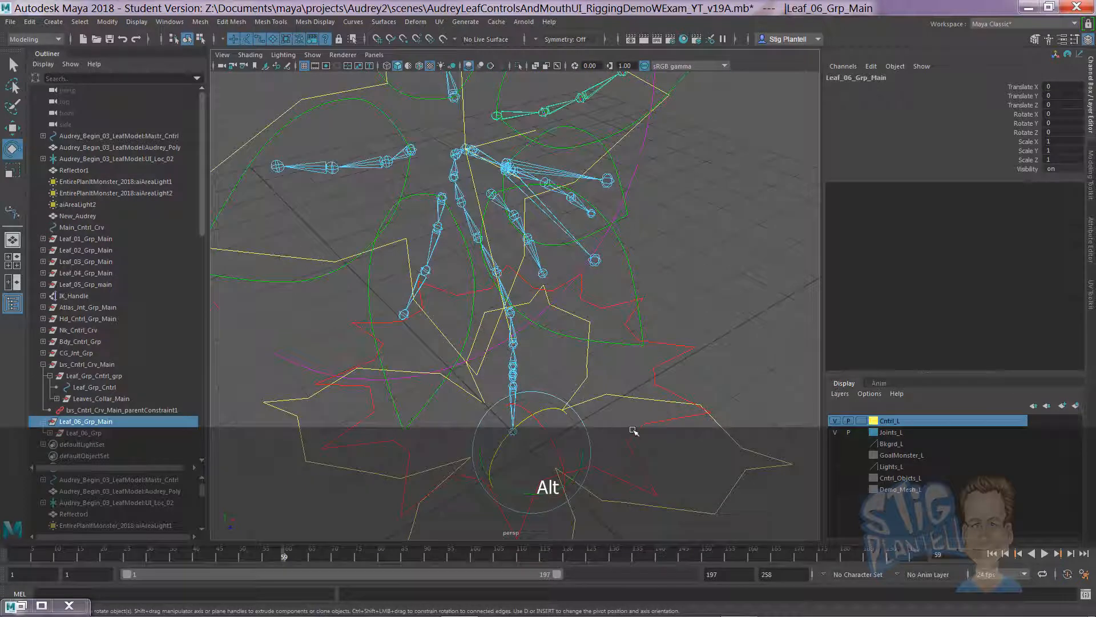
{"action": "key", "text": "d"}
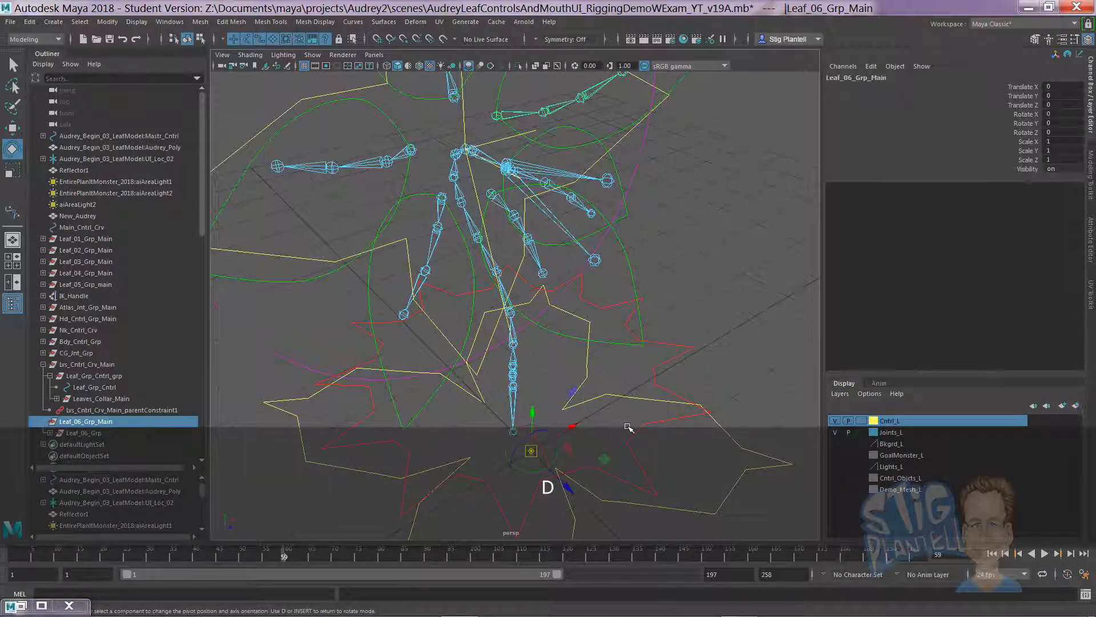
{"action": "key", "text": "v"}
{"action": "left_click_drag", "start_coordinate": [532, 454], "coordinate": [526, 398]}
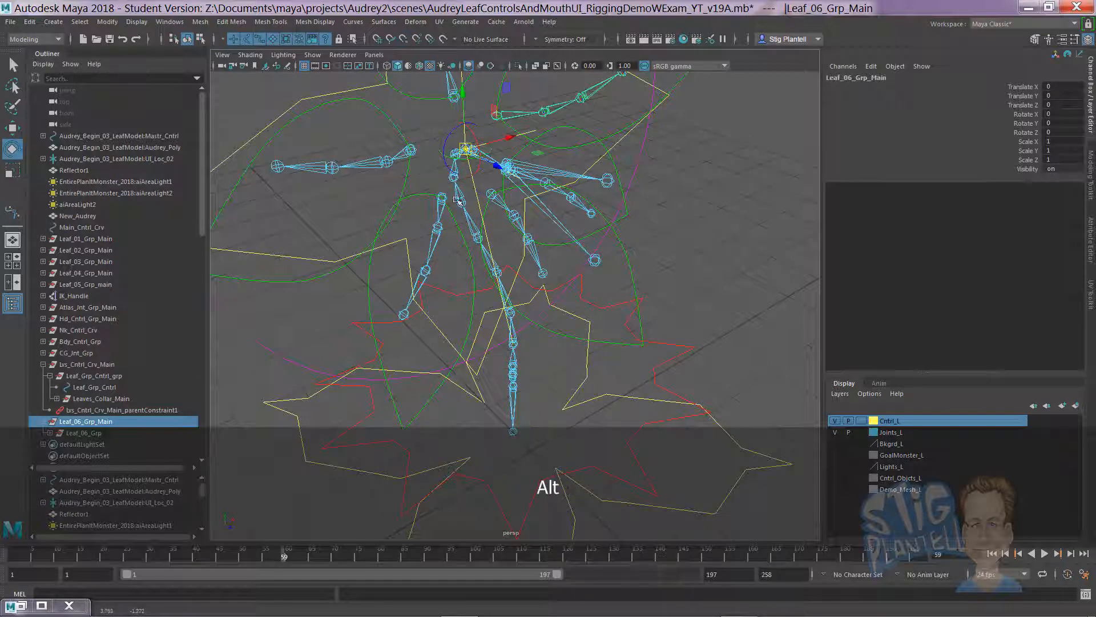
{"action": "left_click_drag", "start_coordinate": [459, 200], "coordinate": [354, 327], "text": "alt"}
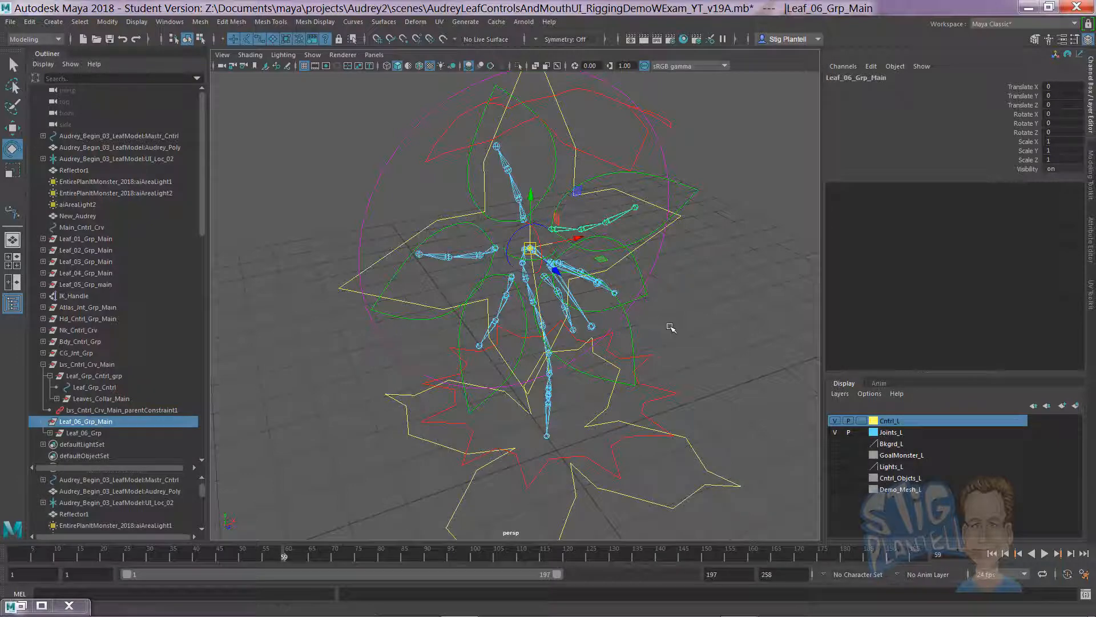
{"action": "left_click_drag", "start_coordinate": [638, 316], "coordinate": [659, 276], "text": "alt"}
{"action": "left_click", "coordinate": [674, 189]}
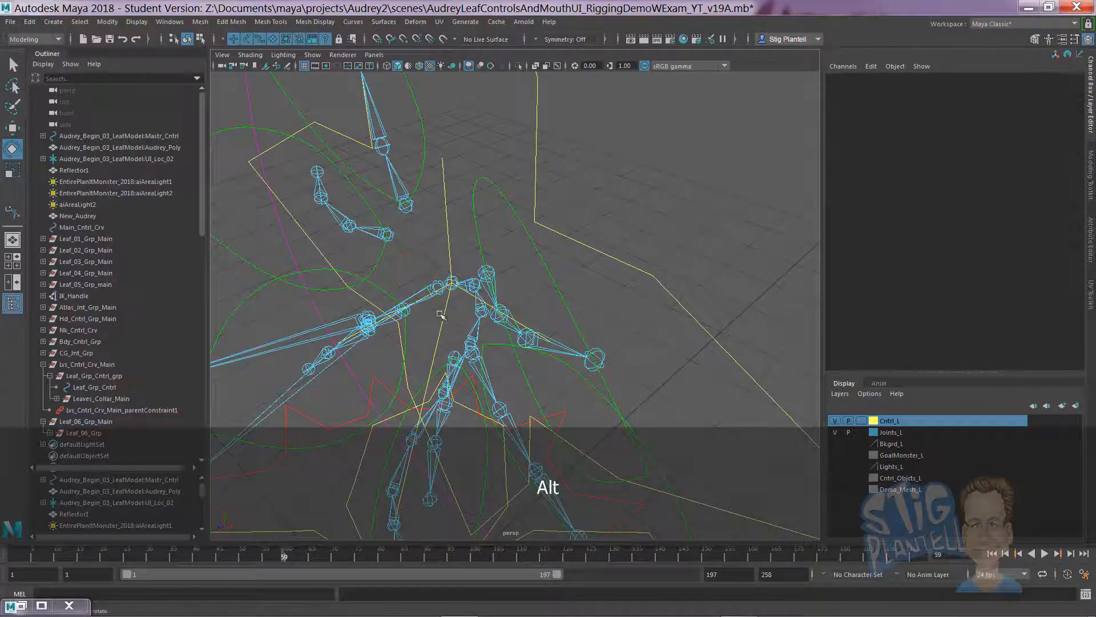
Step: Parent-constrain Leaf_06_Grp_Main to the Spn_Jnt_8_Tip joint at the end of the spine
{"action": "left_click_drag", "start_coordinate": [423, 286], "coordinate": [479, 187], "text": "alt"}
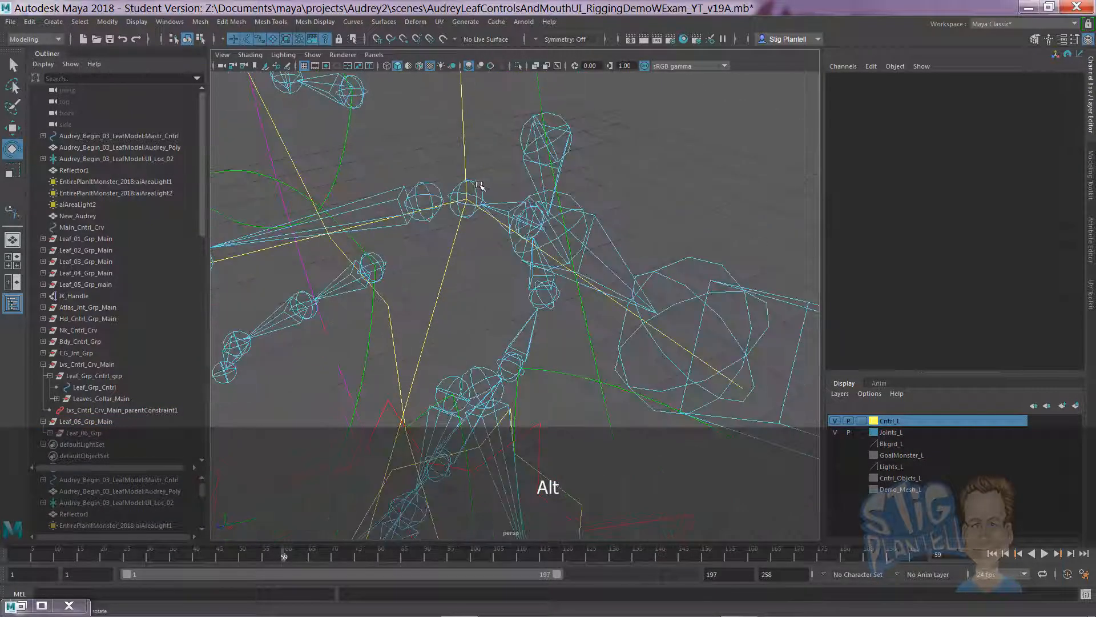
{"action": "left_click", "coordinate": [479, 184]}
{"action": "right_click_drag", "start_coordinate": [629, 318], "coordinate": [189, 446], "text": "alt"}
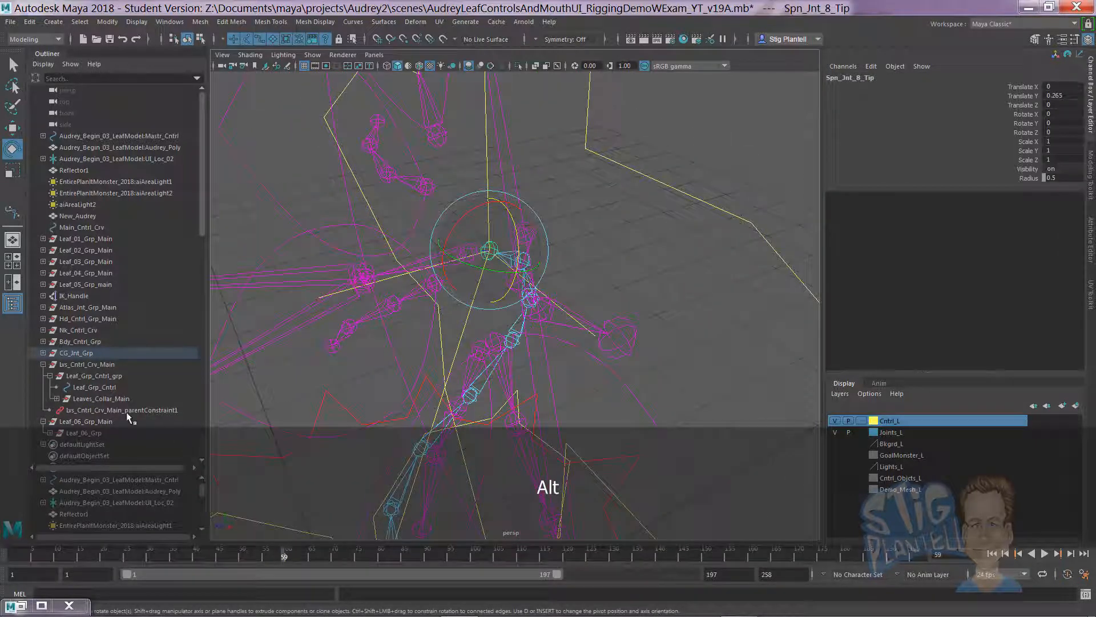
{"action": "left_click", "coordinate": [86, 421], "text": "ctrl"}
{"action": "left_click_drag", "start_coordinate": [563, 265], "coordinate": [602, 306], "text": "alt"}
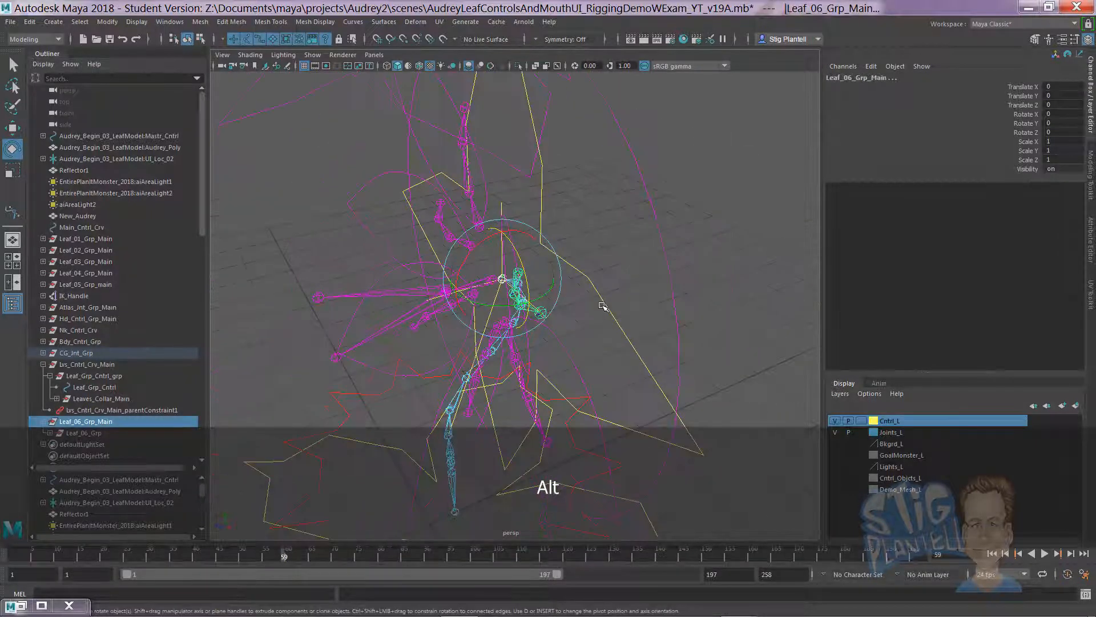
{"action": "key", "text": "space"}
{"action": "left_click", "coordinate": [632, 353]}
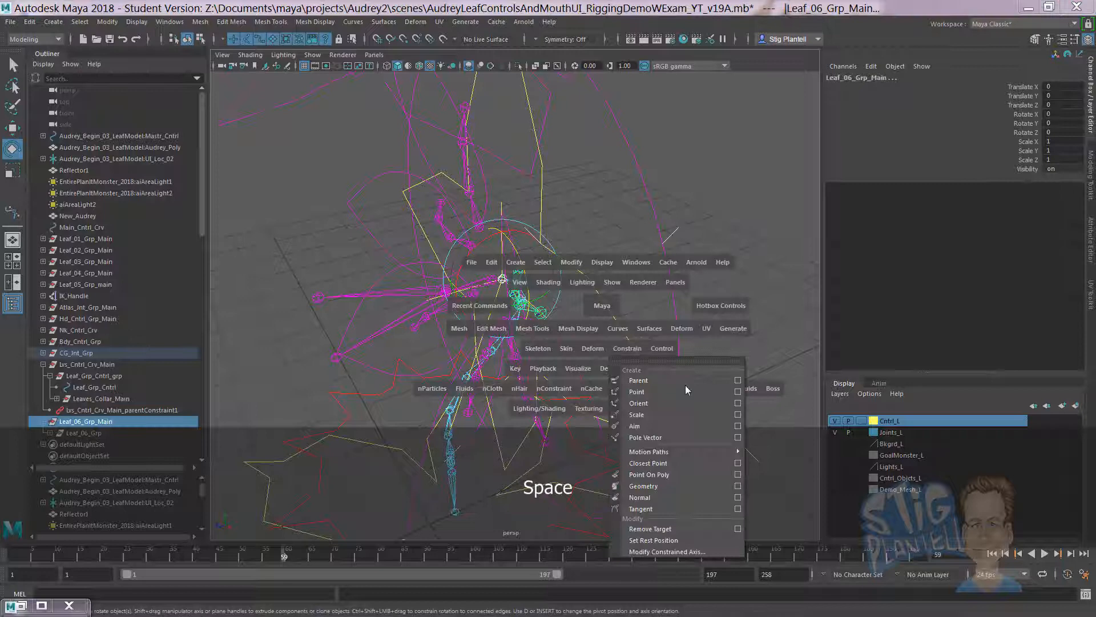
{"action": "left_click", "coordinate": [731, 378]}
{"action": "left_click", "coordinate": [796, 343]}
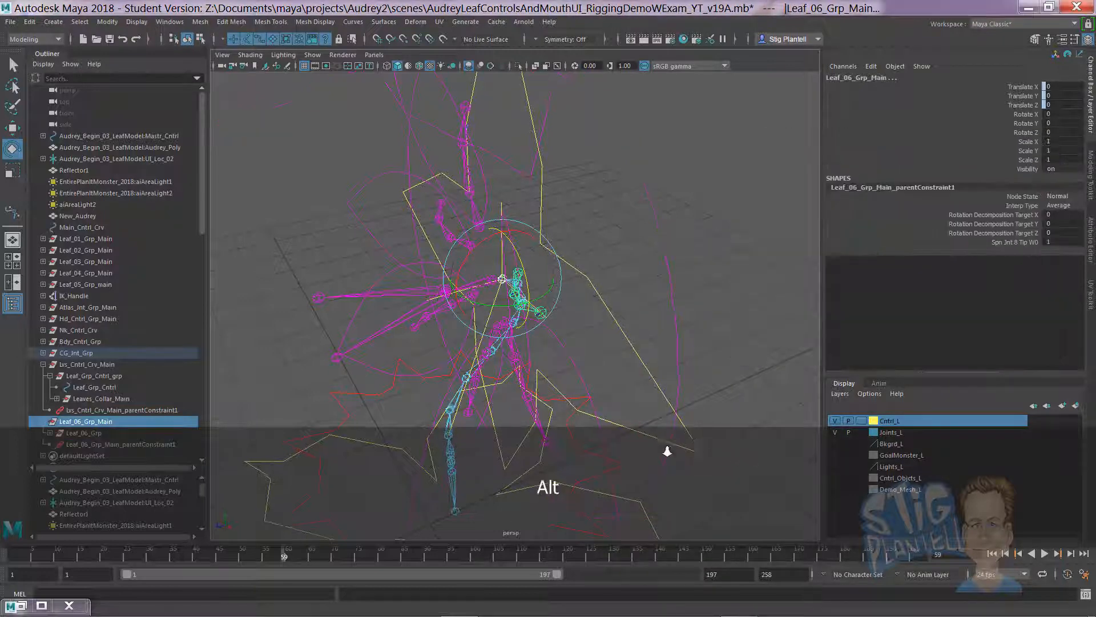
Step: Move Nk_Cntrl_Crv to about -0.69 in X and 9.95 in Z to test how the leaf joints follow
{"action": "left_click_drag", "start_coordinate": [663, 448], "coordinate": [668, 292], "text": "alt"}
{"action": "left_click", "coordinate": [572, 286]}
{"action": "key", "text": "w"}
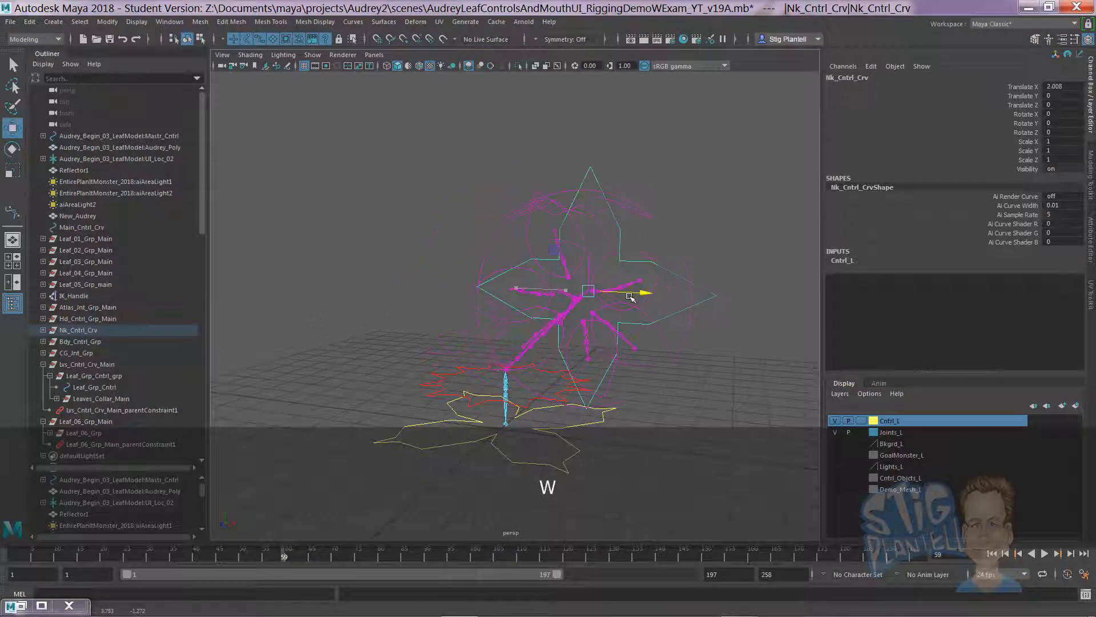
{"action": "left_click_drag", "start_coordinate": [562, 291], "coordinate": [296, 320]}
{"action": "left_click_drag", "start_coordinate": [483, 276], "coordinate": [577, 257], "text": "alt"}
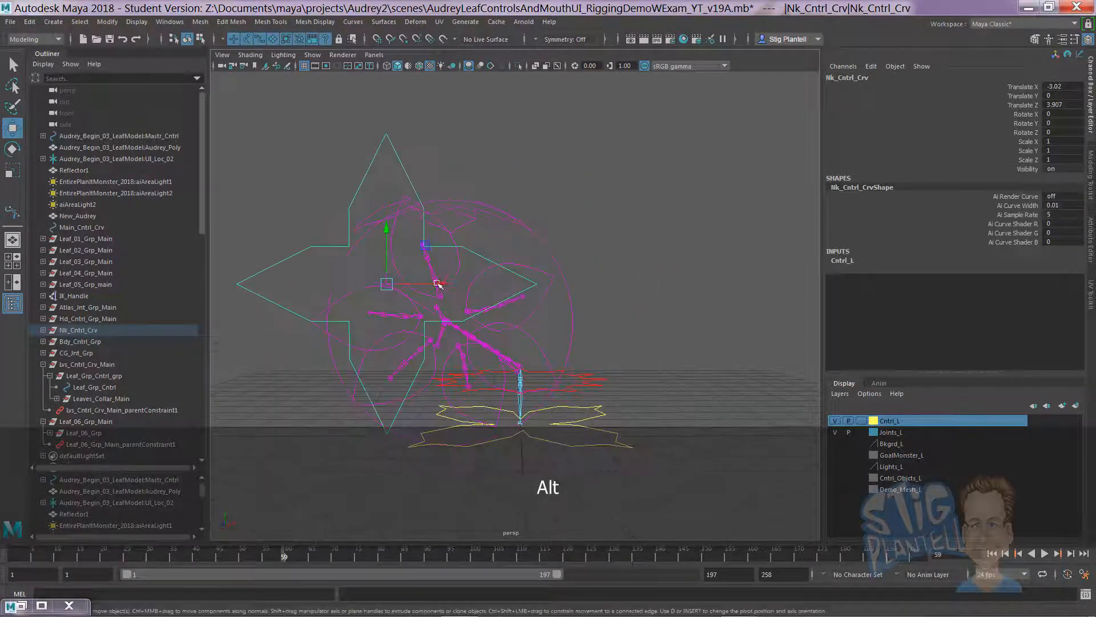
{"action": "left_click_drag", "start_coordinate": [445, 285], "coordinate": [505, 306]}
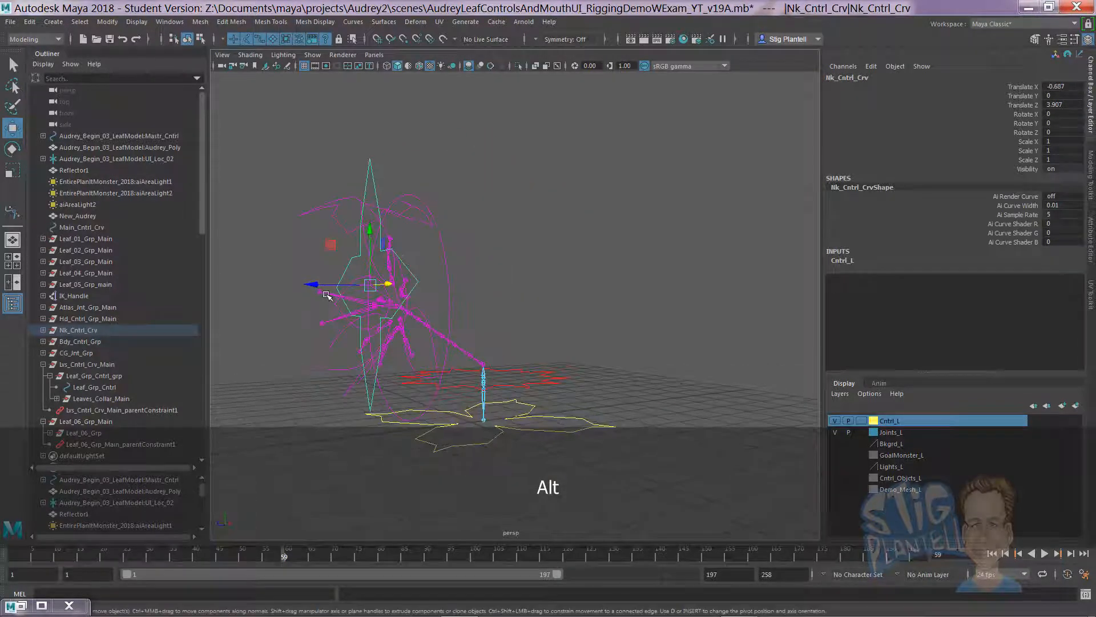
{"action": "left_click_drag", "start_coordinate": [316, 285], "coordinate": [218, 284]}
{"action": "left_click_drag", "start_coordinate": [380, 296], "coordinate": [429, 292], "text": "alt"}
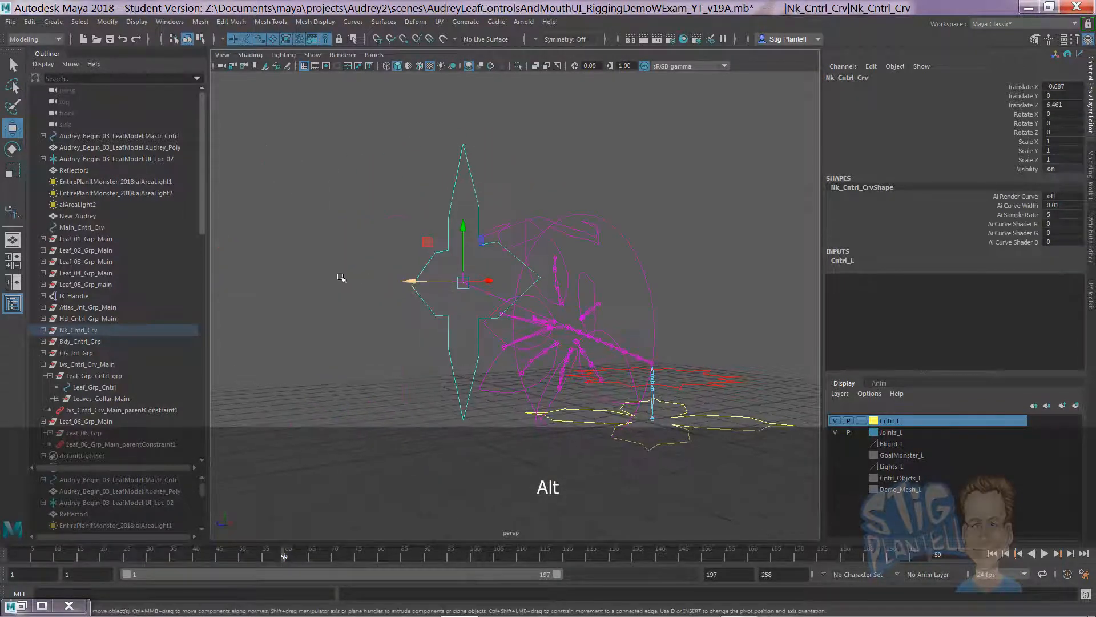
{"action": "left_click_drag", "start_coordinate": [341, 278], "coordinate": [515, 228]}
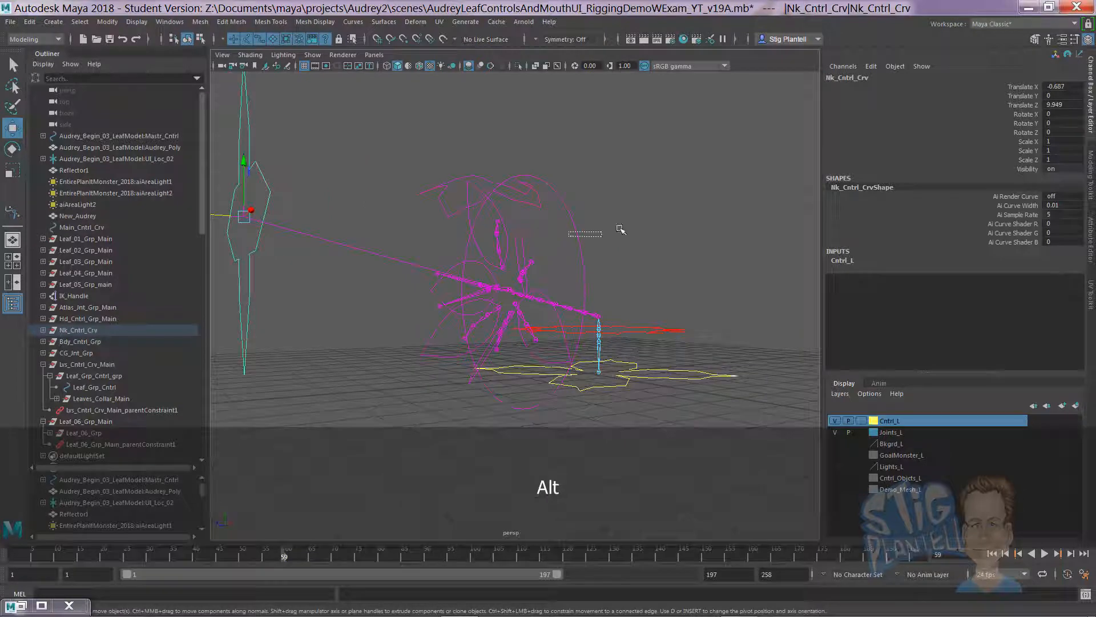
Step: Test-rotate Leaf_Grp_Cntrl about 7.73 degrees in X and undo the rotation and selection
{"action": "left_click_drag", "start_coordinate": [620, 228], "coordinate": [607, 237]}
{"action": "key", "text": "e"}
{"action": "left_click_drag", "start_coordinate": [484, 253], "coordinate": [467, 269]}
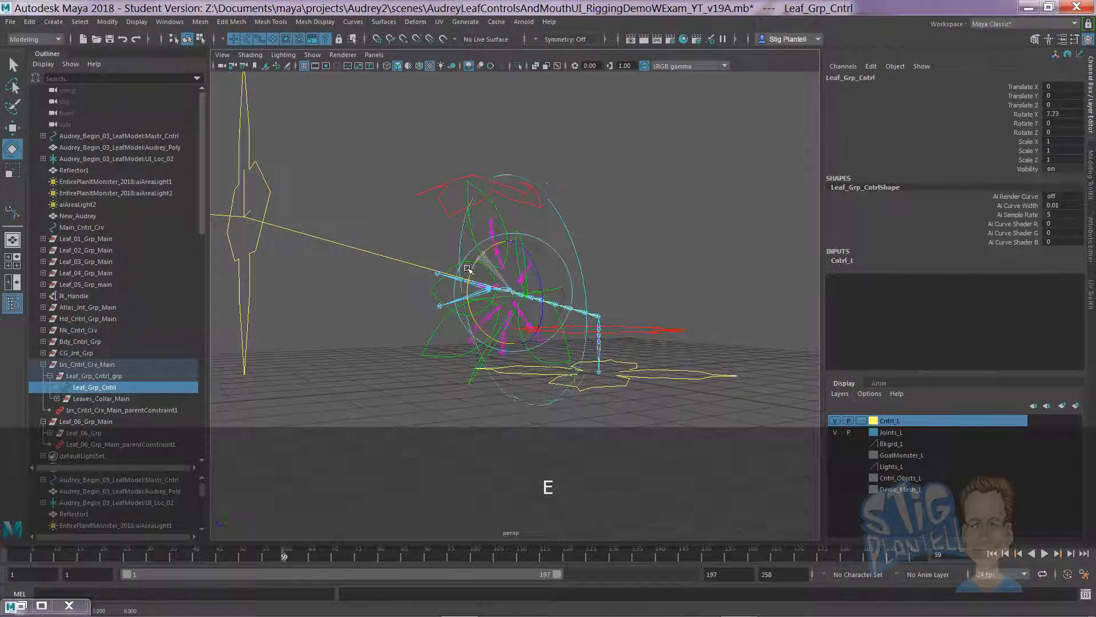
{"action": "key", "text": "ctrl+z"}
{"action": "key", "text": "ctrl+z"}
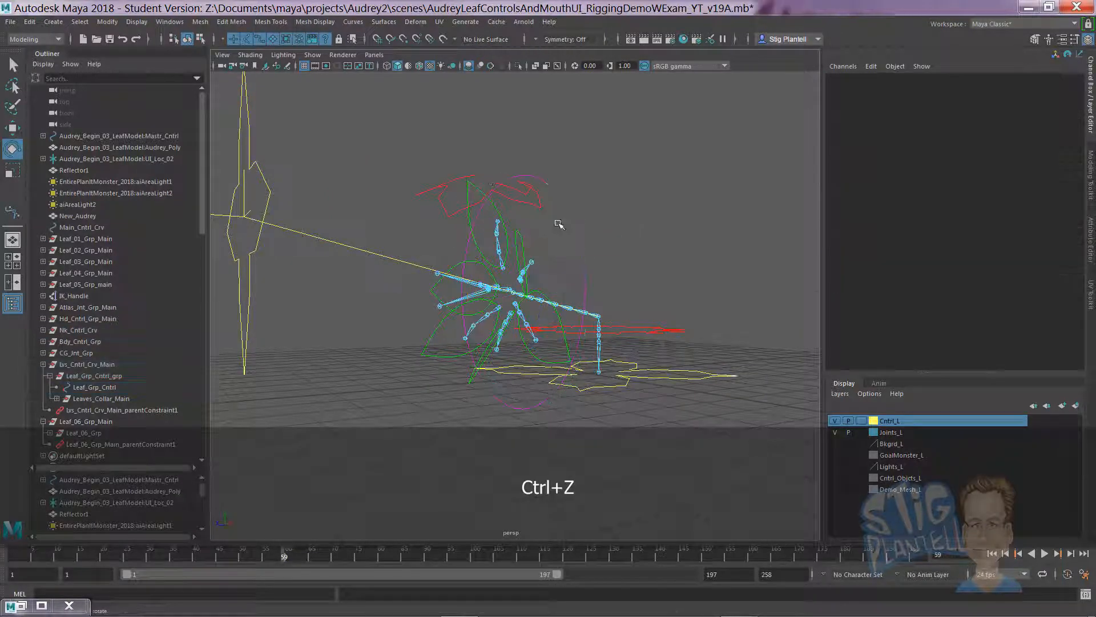
Step: Test-rotate the red control curve above the leaves and undo it
{"action": "left_click_drag", "start_coordinate": [442, 174], "coordinate": [449, 197]}
{"action": "mouse_move", "coordinate": [485, 243]}
{"action": "left_mouse_down"}
{"action": "mouse_move", "coordinate": [465, 251]}
{"action": "mouse_move", "coordinate": [497, 246]}
{"action": "left_mouse_up"}
{"action": "key", "text": "ctrl+z"}
{"action": "key", "text": "ctrl+z"}
Step: Test-rotate Lf_Cntrl_Crv to about 27 degrees in X and 29 degrees in Z and undo the rotation
{"action": "left_click_drag", "start_coordinate": [636, 237], "coordinate": [512, 240], "text": "alt"}
{"action": "left_click", "coordinate": [562, 234]}
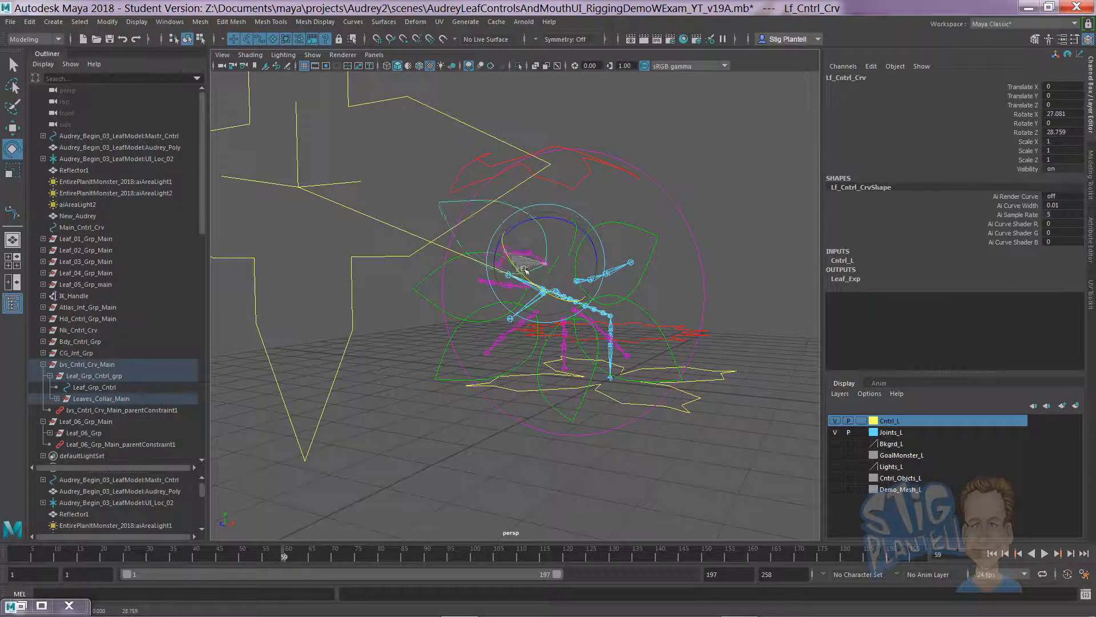
{"action": "key", "text": "ctrl+z"}
{"action": "key", "text": "ctrl+z"}
Step: Set Translate X, Y and Z of Nk_Cntrl_Crv to 0 and deselect the control
{"action": "left_click_drag", "start_coordinate": [567, 264], "coordinate": [455, 205], "text": "alt"}
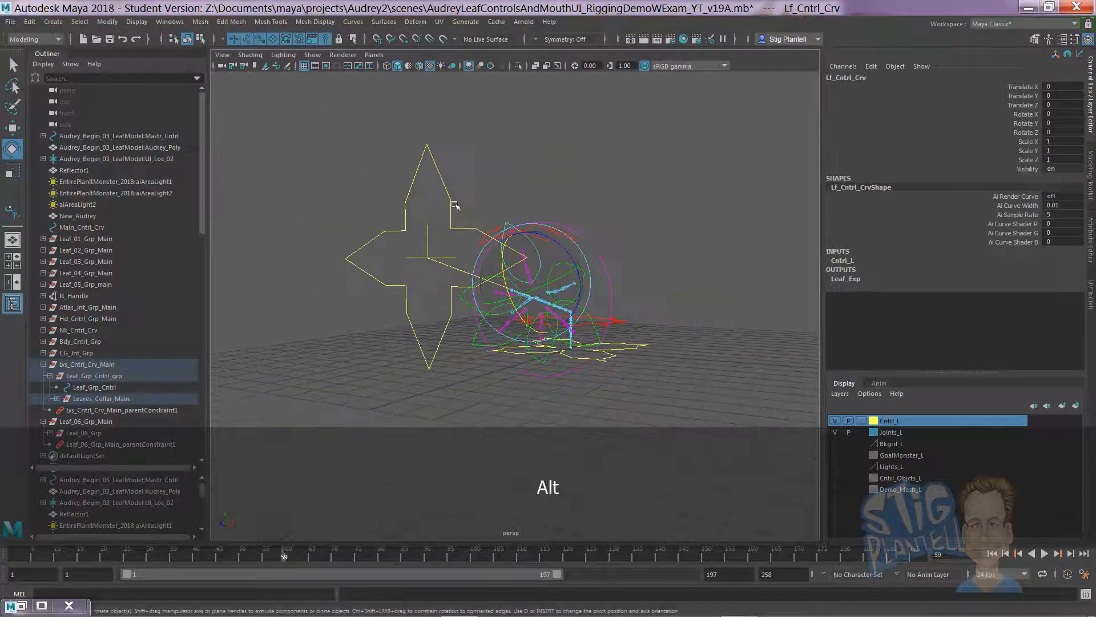
{"action": "left_click", "coordinate": [455, 205]}
{"action": "left_click_drag", "start_coordinate": [1062, 86], "coordinate": [1062, 102]}
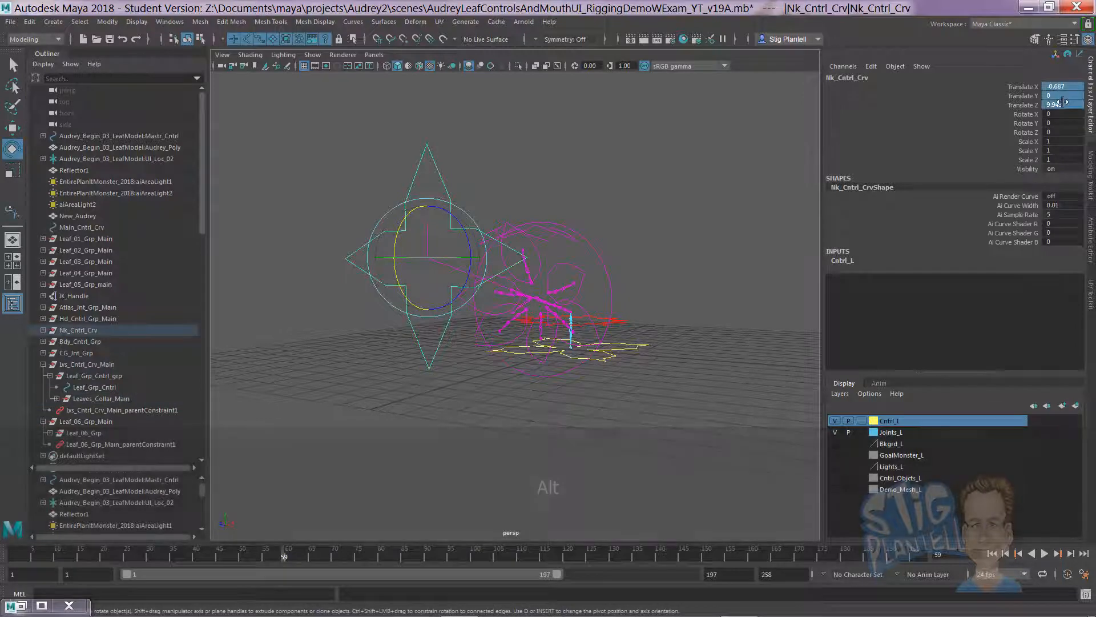
{"action": "type", "text": "0"}
{"action": "key", "text": "Return"}
{"action": "left_click", "coordinate": [701, 205]}
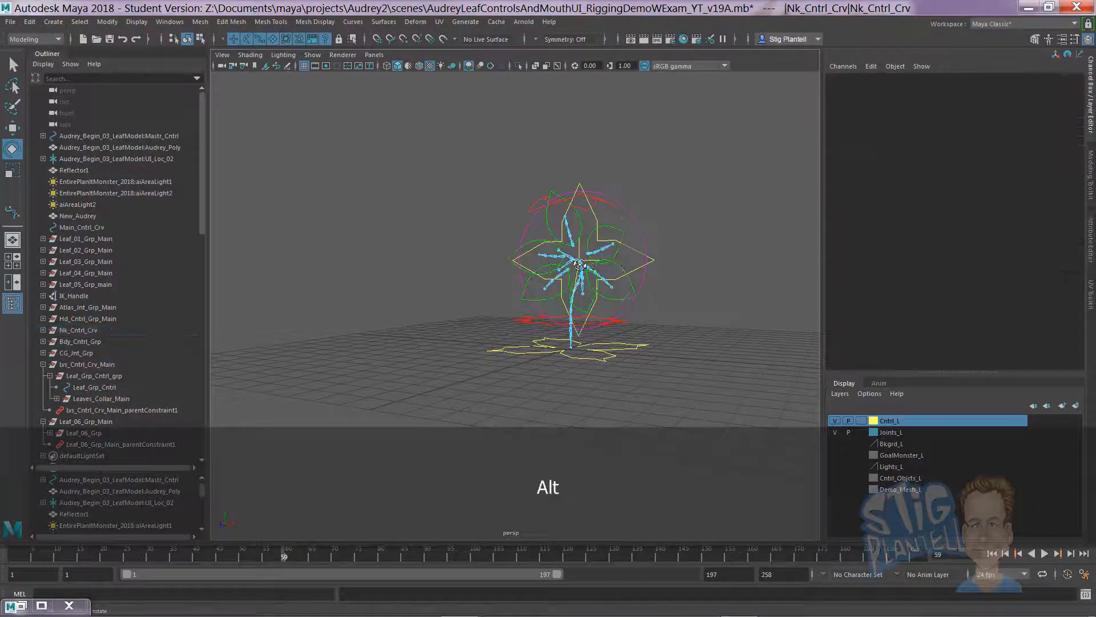
{"action": "left_click_drag", "start_coordinate": [700, 205], "coordinate": [471, 324], "text": "alt"}
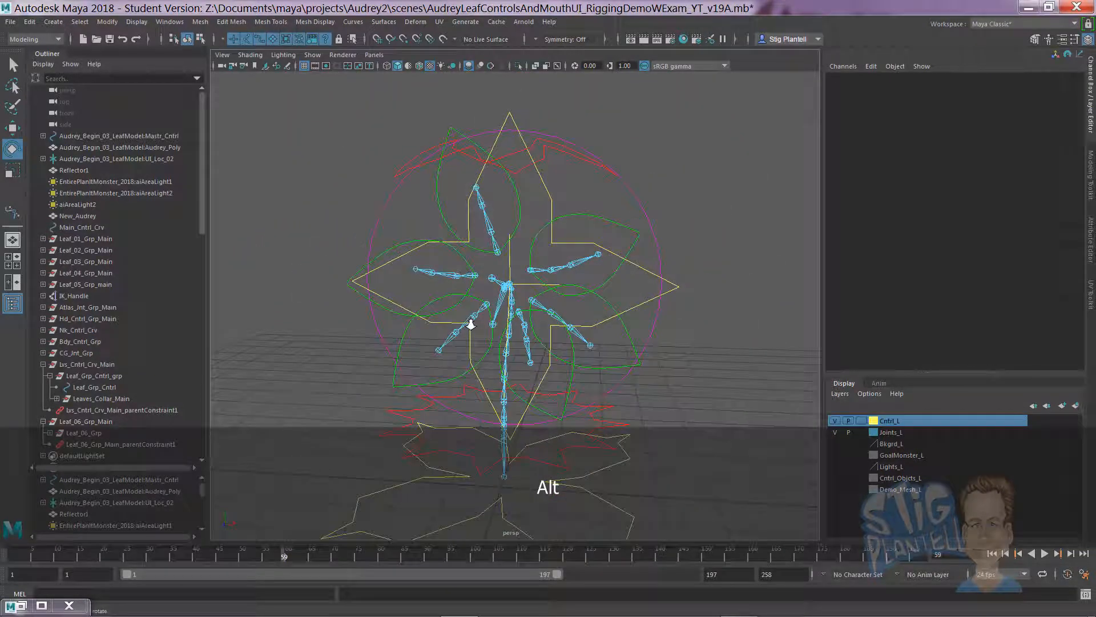
Step: Test-rotate the sixth leaf control, Lf_Cntrl_Crv_06, undo the rotation and clear the selection
{"action": "left_click", "coordinate": [588, 217]}
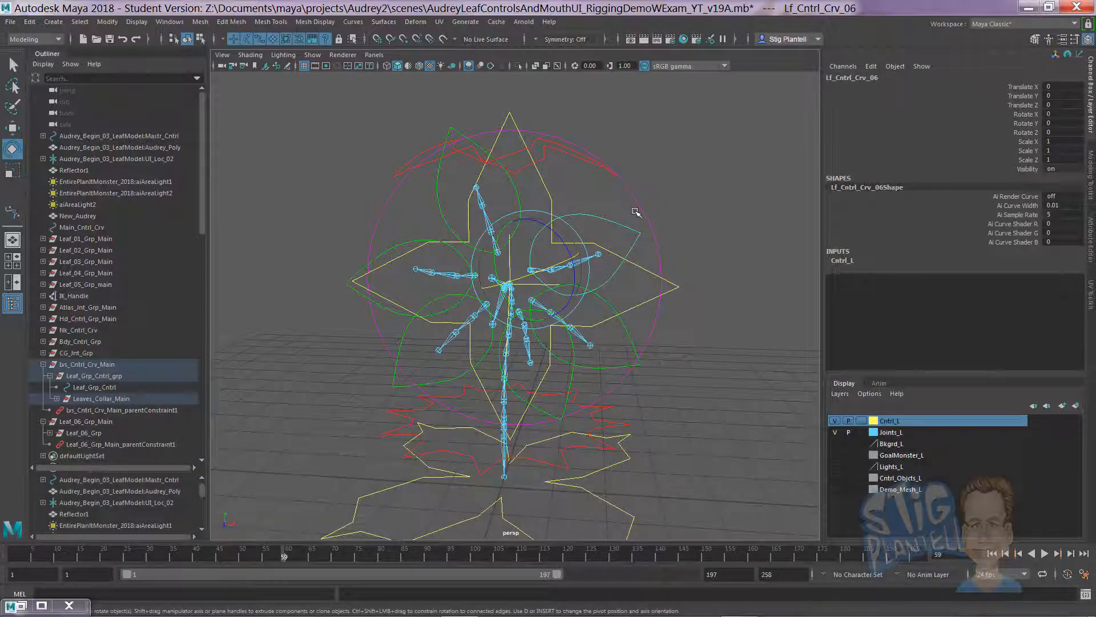
{"action": "left_click_drag", "start_coordinate": [557, 233], "coordinate": [528, 266]}
{"action": "key", "text": "ctrl+z"}
{"action": "key", "text": "ctrl+z"}
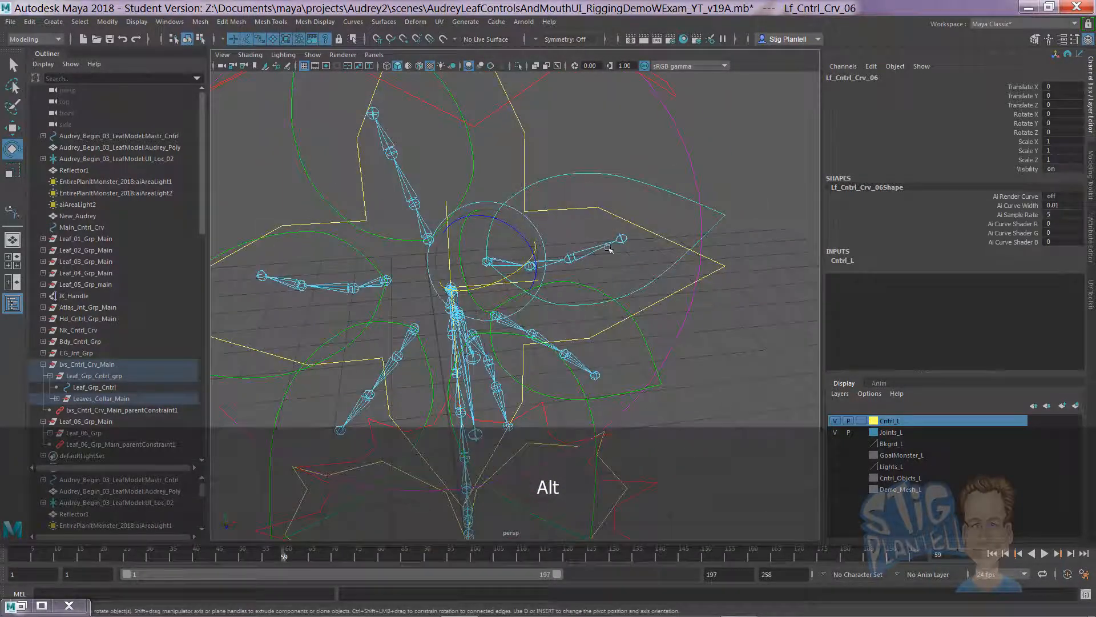
{"action": "left_click_drag", "start_coordinate": [608, 248], "coordinate": [652, 288], "text": "alt"}
{"action": "left_click", "coordinate": [739, 324]}
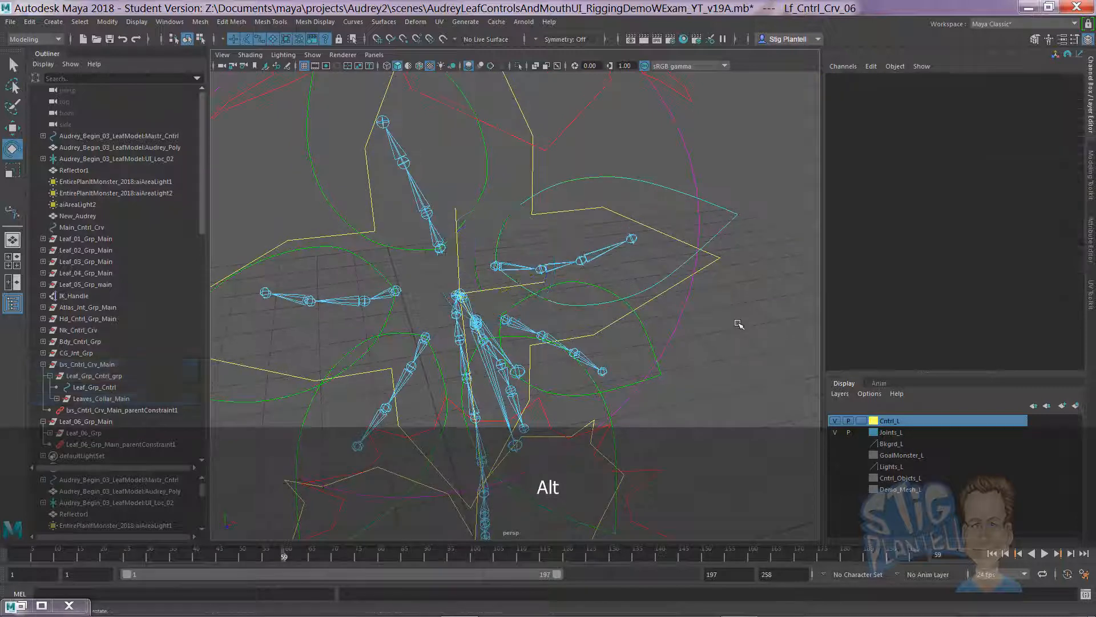
Step: Save the scene as AudreyLeafControlsAndMouthUI_RiggingDemoWExam_YT_v19B.mb and accept the student version notice
{"action": "left_click", "coordinate": [8, 22]}
{"action": "left_click", "coordinate": [40, 75]}
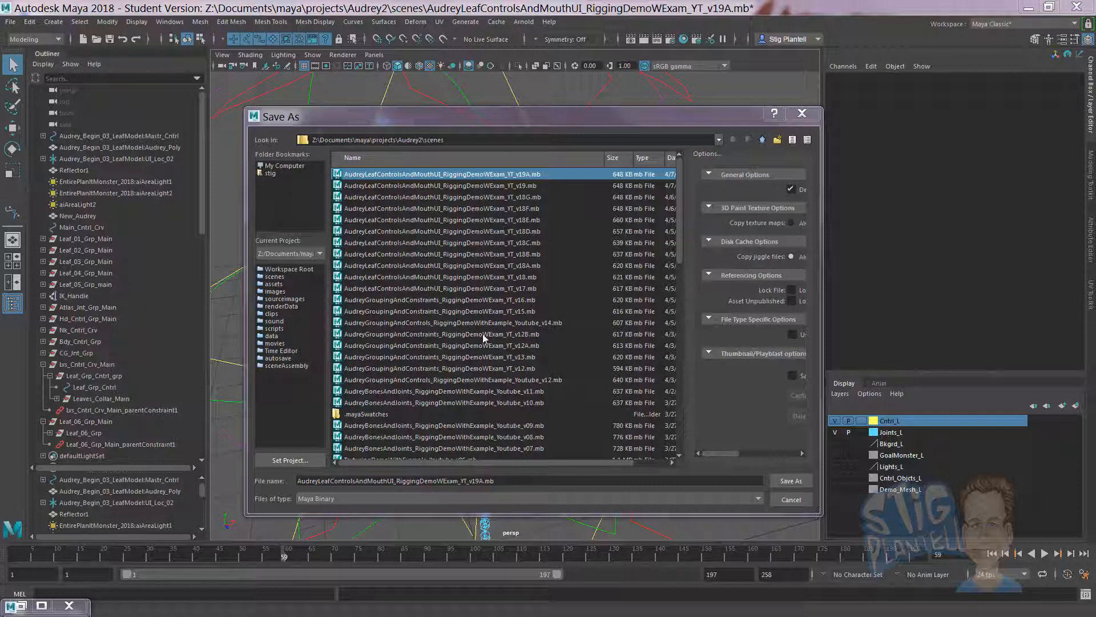
{"action": "left_click", "coordinate": [484, 480]}
{"action": "key", "text": "BackSpace"}
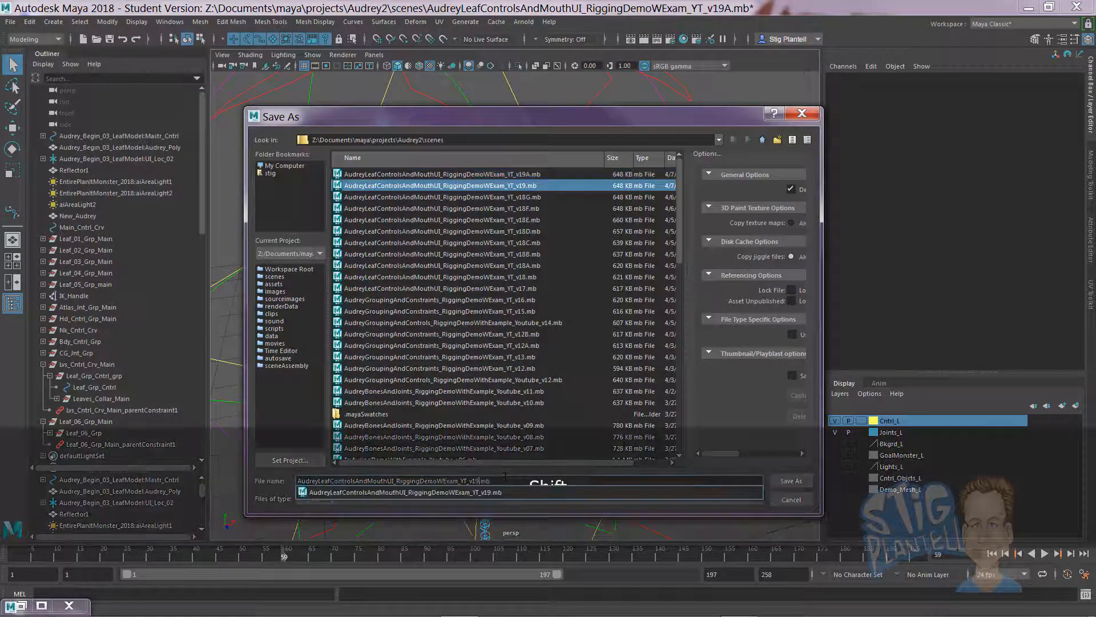
{"action": "type", "text": "B"}
{"action": "key", "text": "Return"}
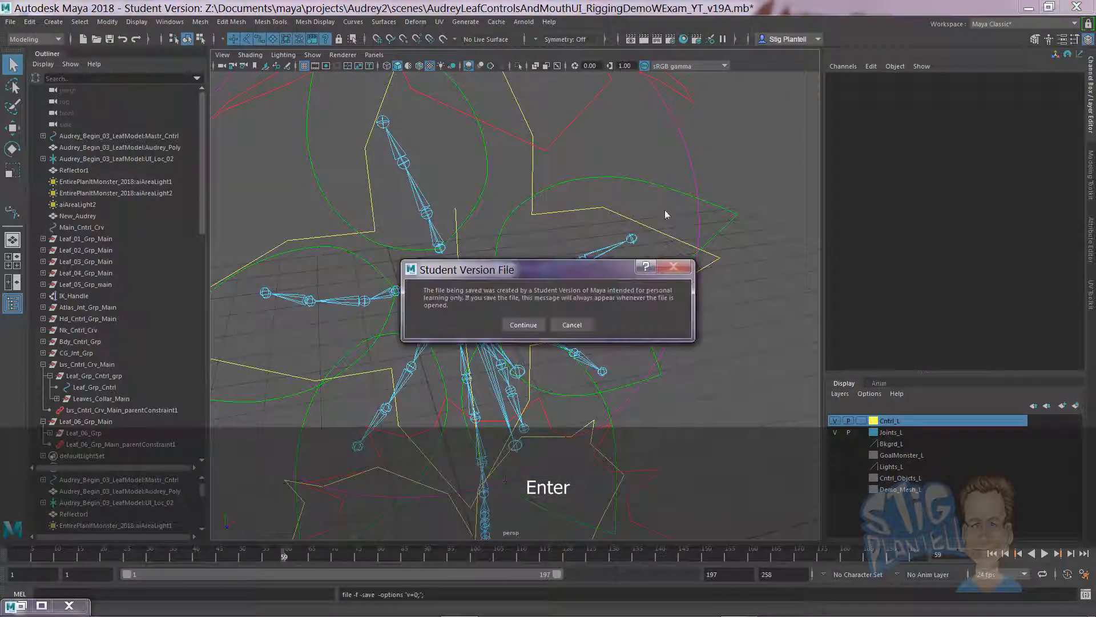
{"action": "left_click", "coordinate": [524, 325]}
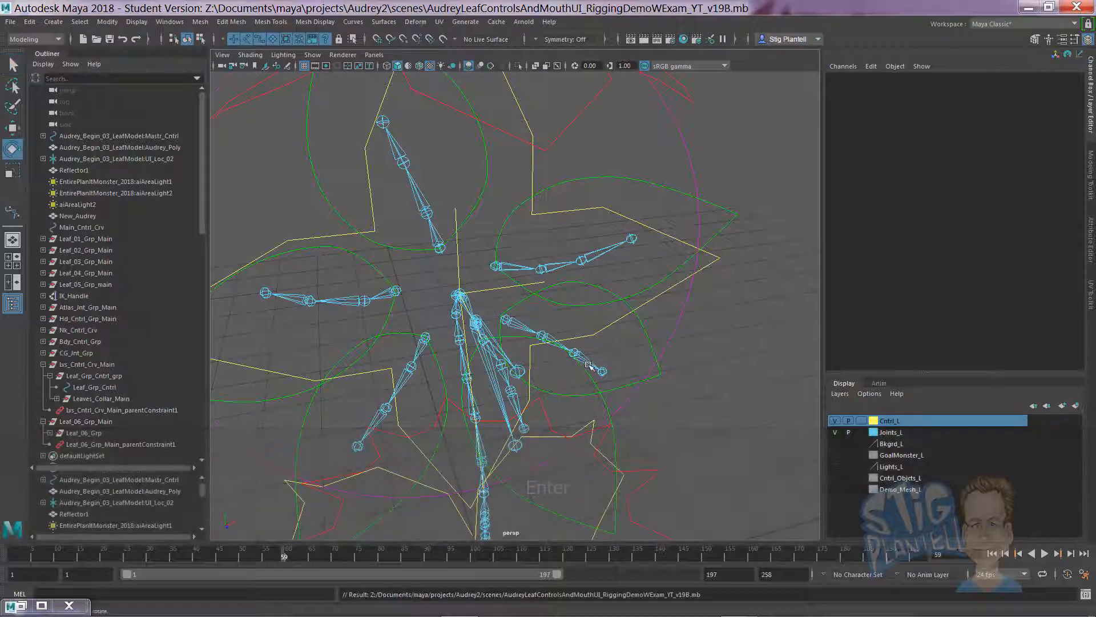
Step: Select Lf_Cntrl_Crv_06, try rotating it against the sixth leaf's joints and undo the rotation
{"action": "key", "text": "e"}
{"action": "left_click_drag", "start_coordinate": [577, 372], "coordinate": [462, 398], "text": "alt"}
{"action": "left_click_drag", "start_coordinate": [564, 330], "coordinate": [577, 330], "text": "alt"}
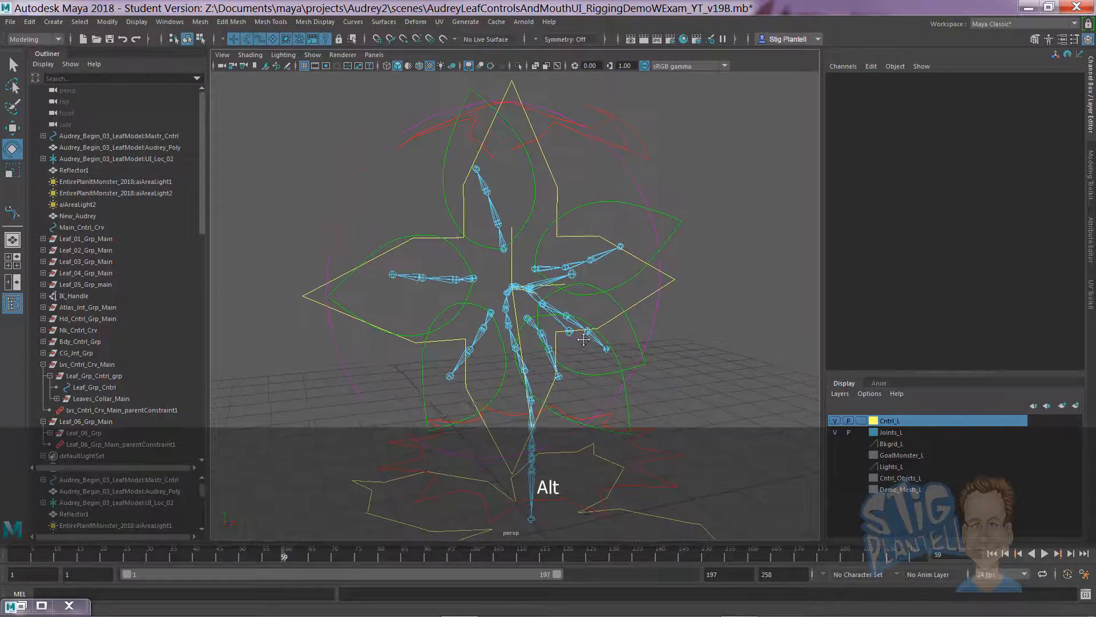
{"action": "right_click_drag", "start_coordinate": [577, 330], "coordinate": [627, 293], "text": "alt"}
{"action": "middle_click_drag", "start_coordinate": [627, 293], "coordinate": [573, 356], "text": "alt"}
{"action": "right_click_drag", "start_coordinate": [573, 357], "coordinate": [678, 231], "text": "alt"}
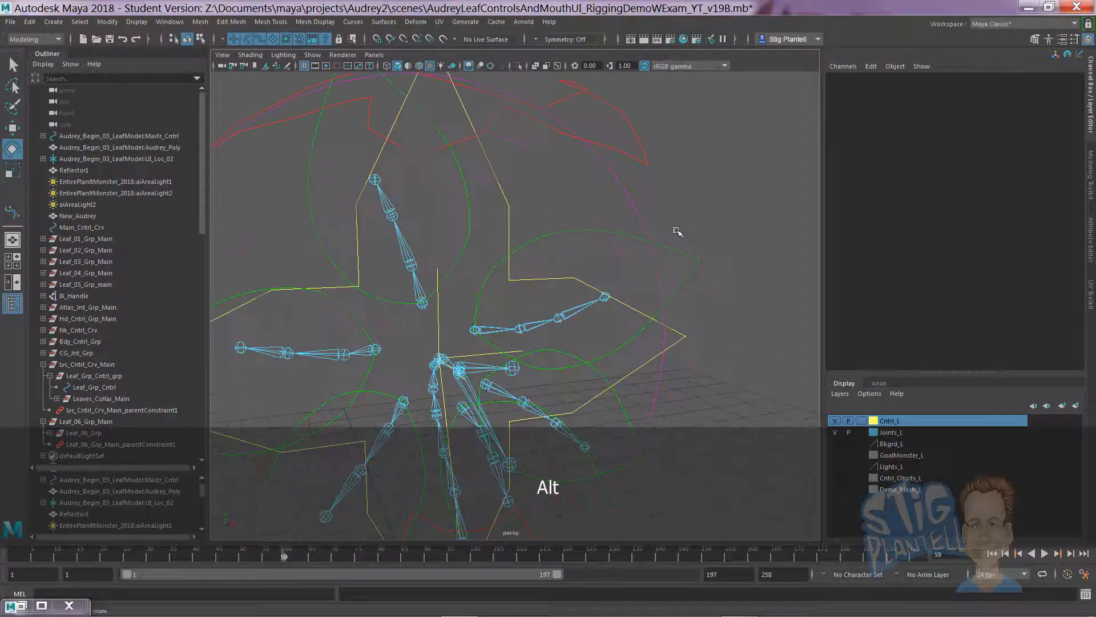
{"action": "left_click", "coordinate": [670, 264]}
{"action": "left_click_drag", "start_coordinate": [661, 274], "coordinate": [483, 350], "text": "alt"}
{"action": "left_click_drag", "start_coordinate": [506, 388], "coordinate": [500, 348]}
{"action": "key", "text": "ctrl+z"}
{"action": "middle_click_drag", "start_coordinate": [500, 347], "coordinate": [468, 325], "text": "alt"}
{"action": "right_click_drag", "start_coordinate": [468, 325], "coordinate": [551, 255], "text": "alt"}
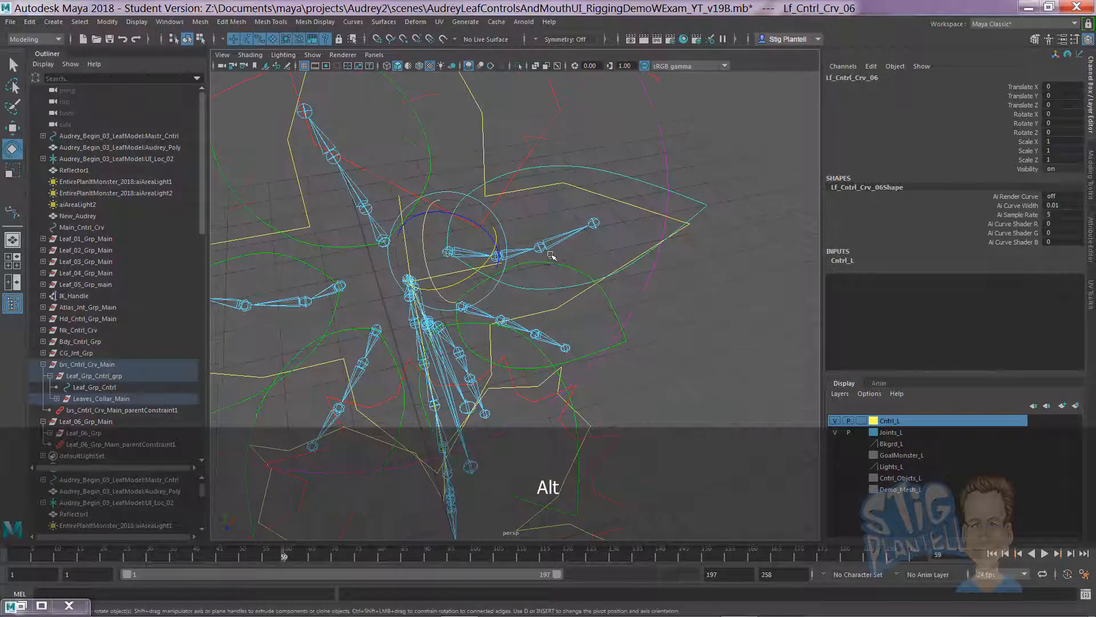
Step: Open the Expression Editor for Lf_Cntrl_Crv_06 and move its window clear of the leaf rig
{"action": "key", "text": "space"}
{"action": "left_click", "coordinate": [583, 214]}
{"action": "mouse_move", "coordinate": [631, 273]}
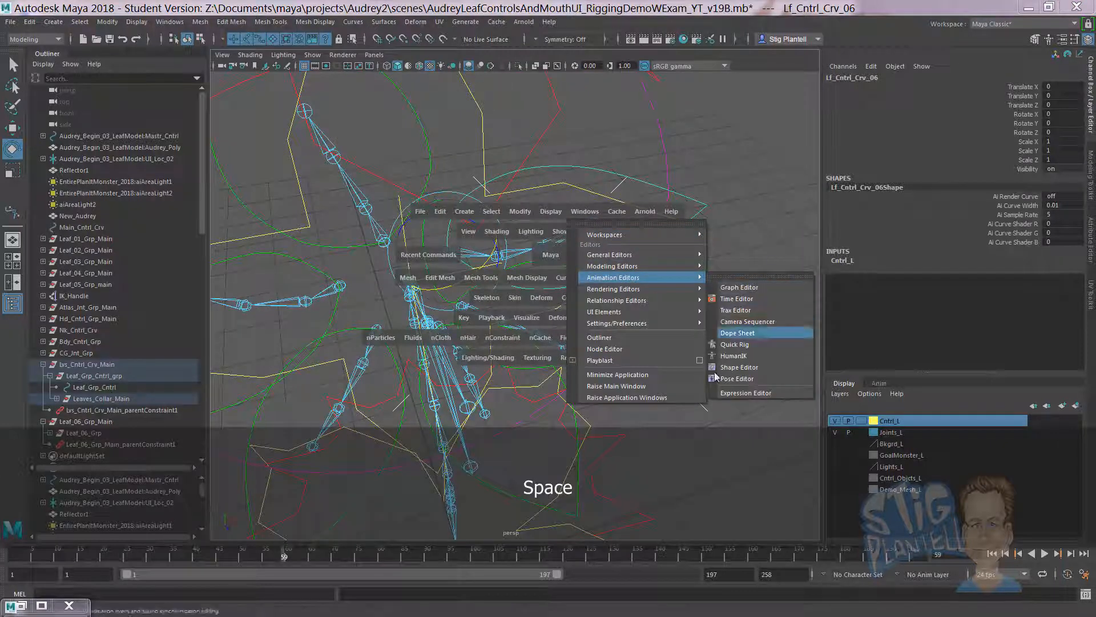
{"action": "left_click", "coordinate": [734, 392]}
{"action": "left_click_drag", "start_coordinate": [628, 343], "coordinate": [923, 143]}
{"action": "left_click", "coordinate": [706, 153]}
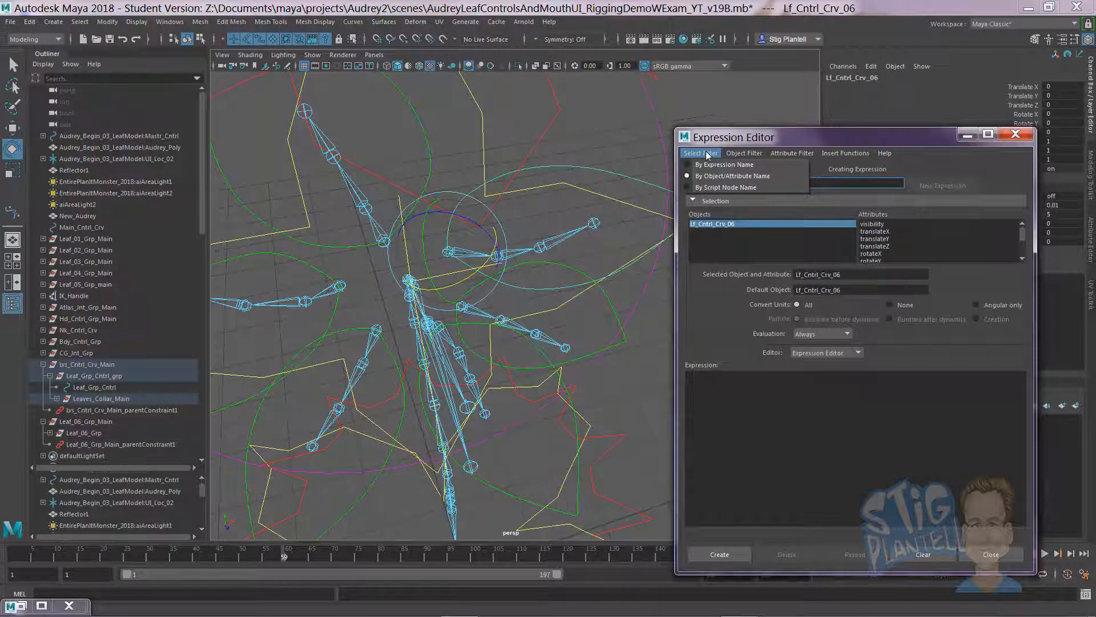
{"action": "left_click", "coordinate": [817, 141]}
{"action": "left_click_drag", "start_coordinate": [846, 143], "coordinate": [875, 107]}
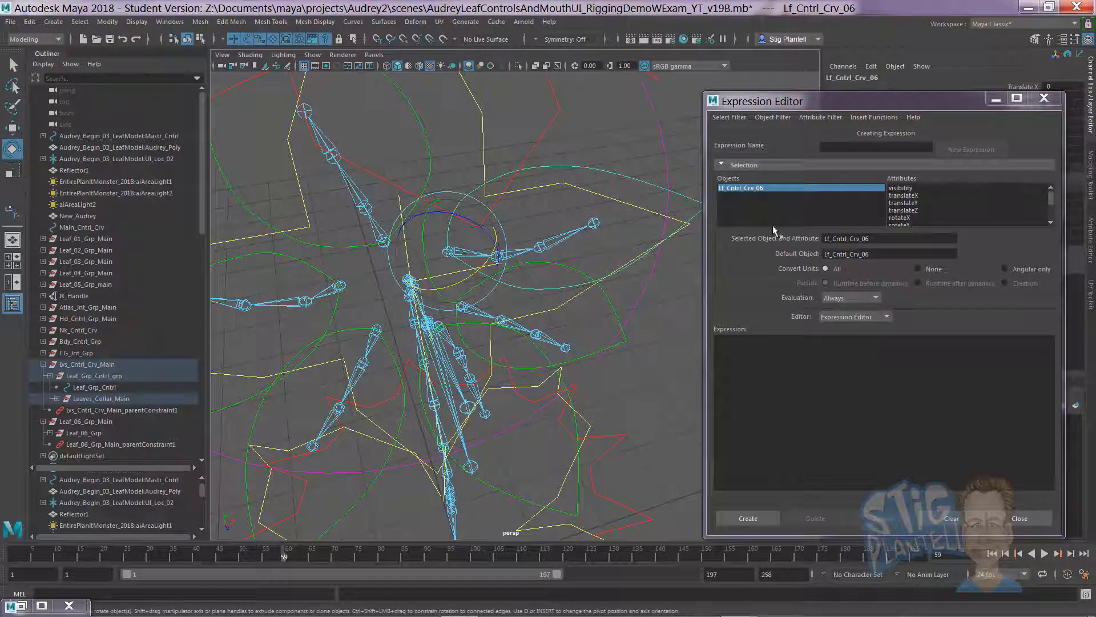
Step: Filter the Expression Editor by expression name and load Leaf_Exp for editing
{"action": "left_click", "coordinate": [731, 116]}
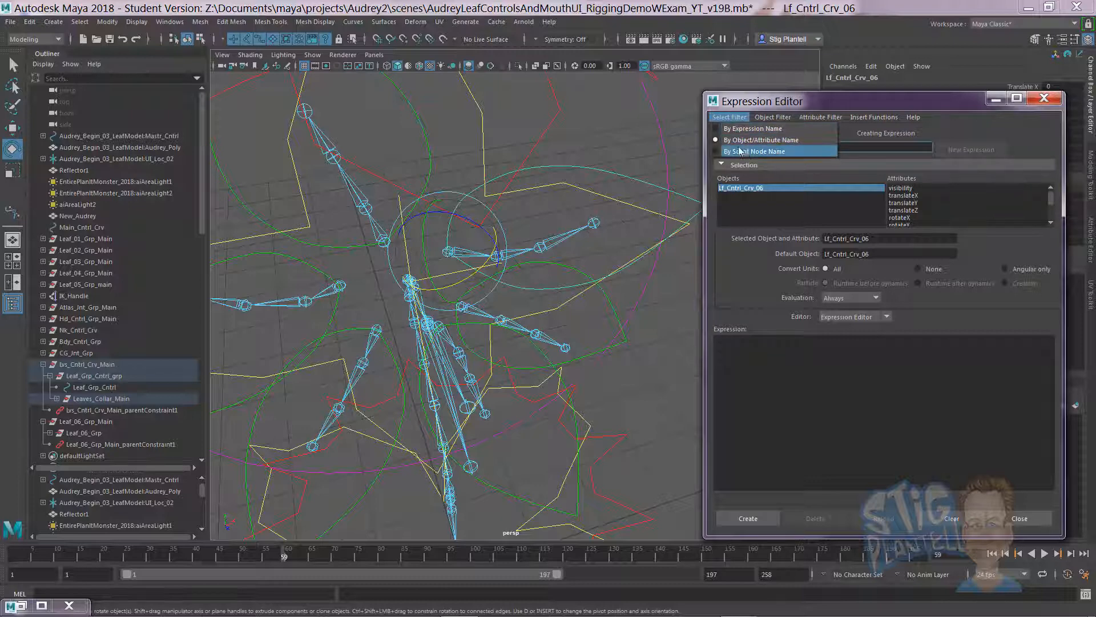
{"action": "left_click", "coordinate": [751, 129]}
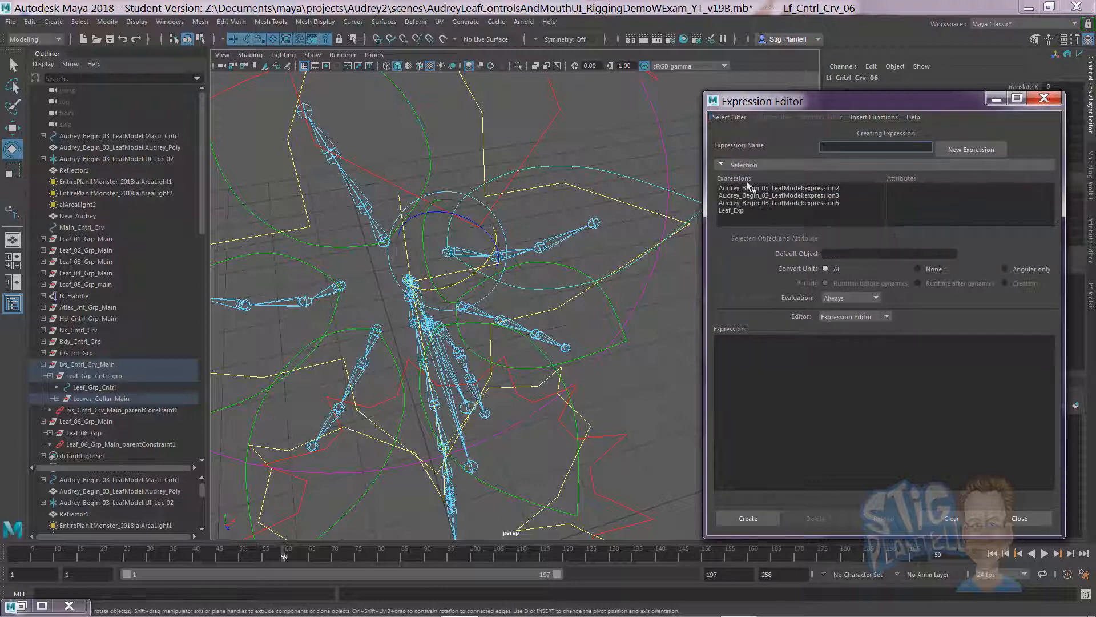
{"action": "left_click", "coordinate": [732, 211]}
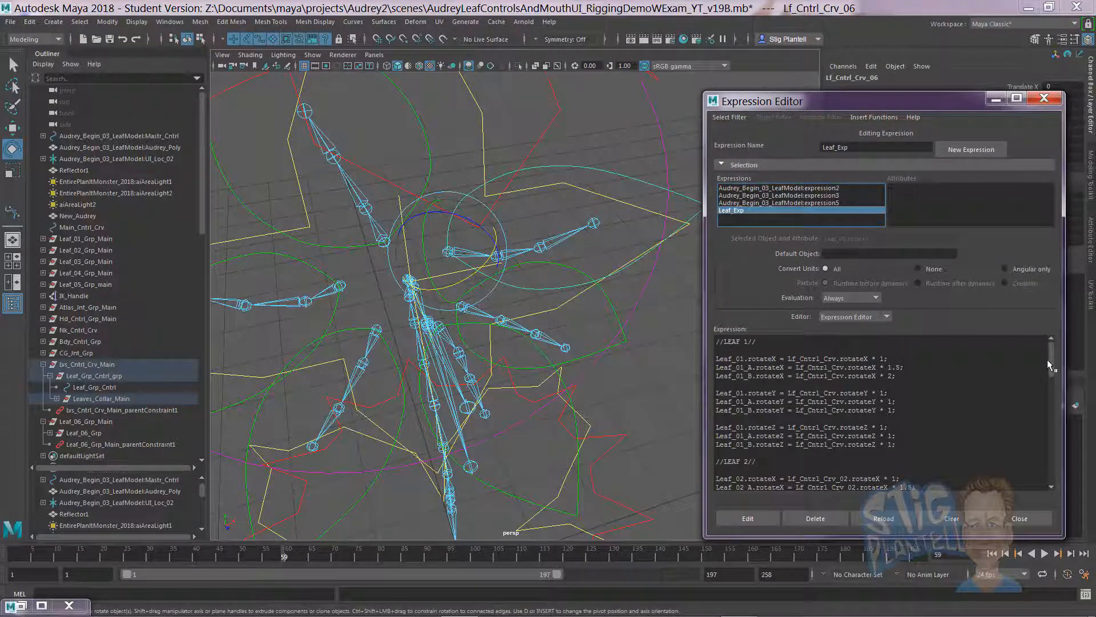
Step: Highlight the Leaf_01.rotateX line in the LEAF 1 block of Leaf_Exp to examine it
{"action": "left_click_drag", "start_coordinate": [1049, 366], "coordinate": [1048, 387]}
{"action": "left_click", "coordinate": [868, 359]}
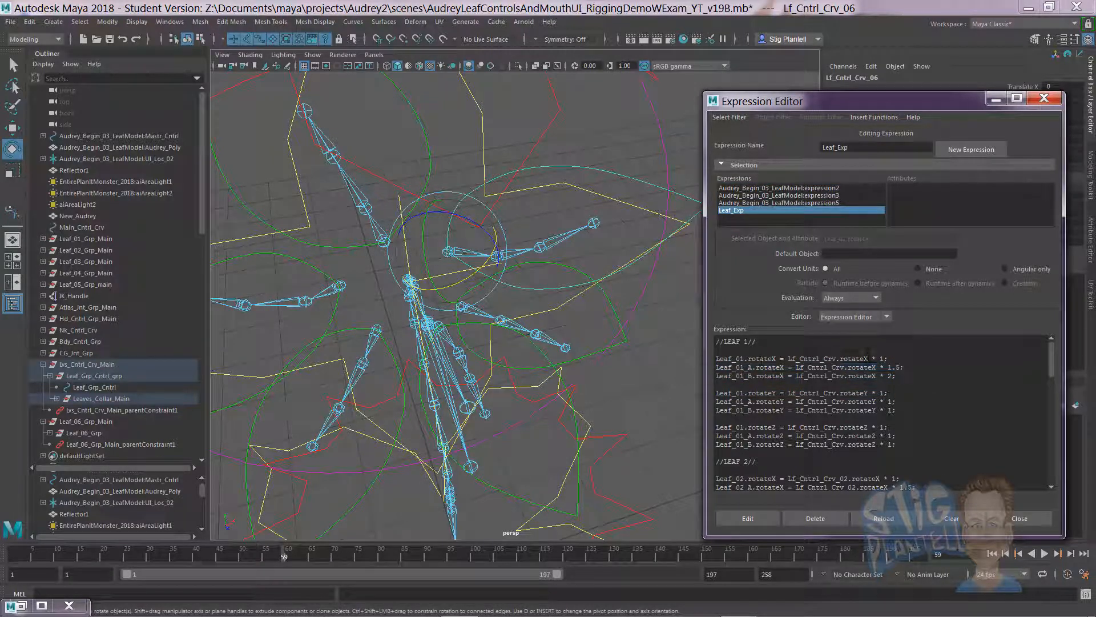
{"action": "left_click_drag", "start_coordinate": [717, 355], "coordinate": [907, 360]}
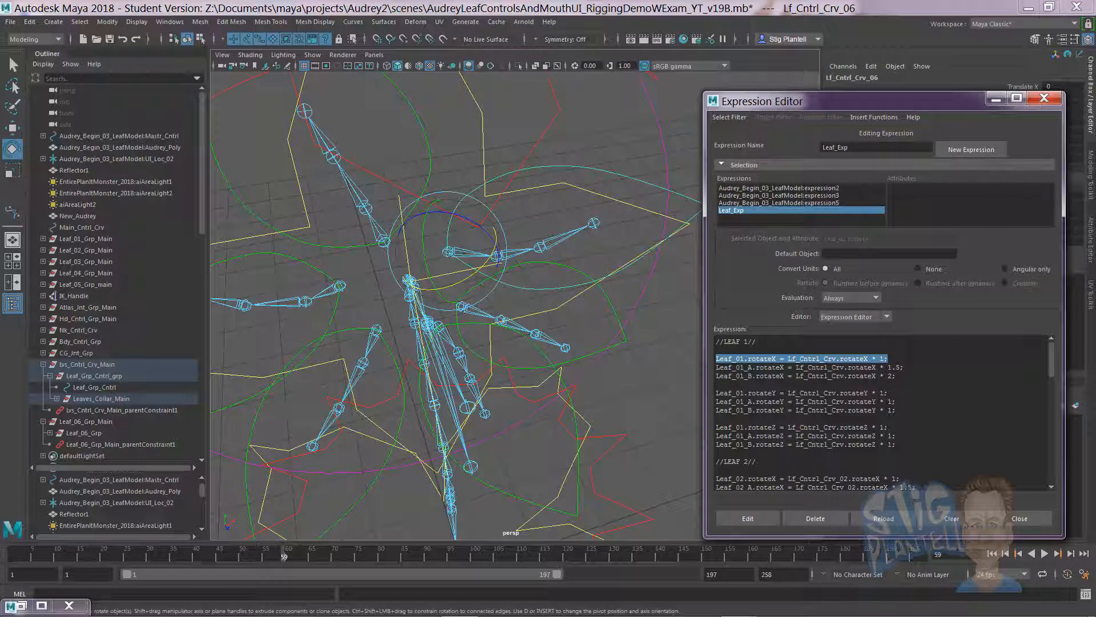
Step: Filter the Expression Editor by object and attribute name and copy the attribute name Lf_Cntrl_Crv_06.rotateX
{"action": "left_click", "coordinate": [904, 348]}
{"action": "left_click", "coordinate": [730, 117]}
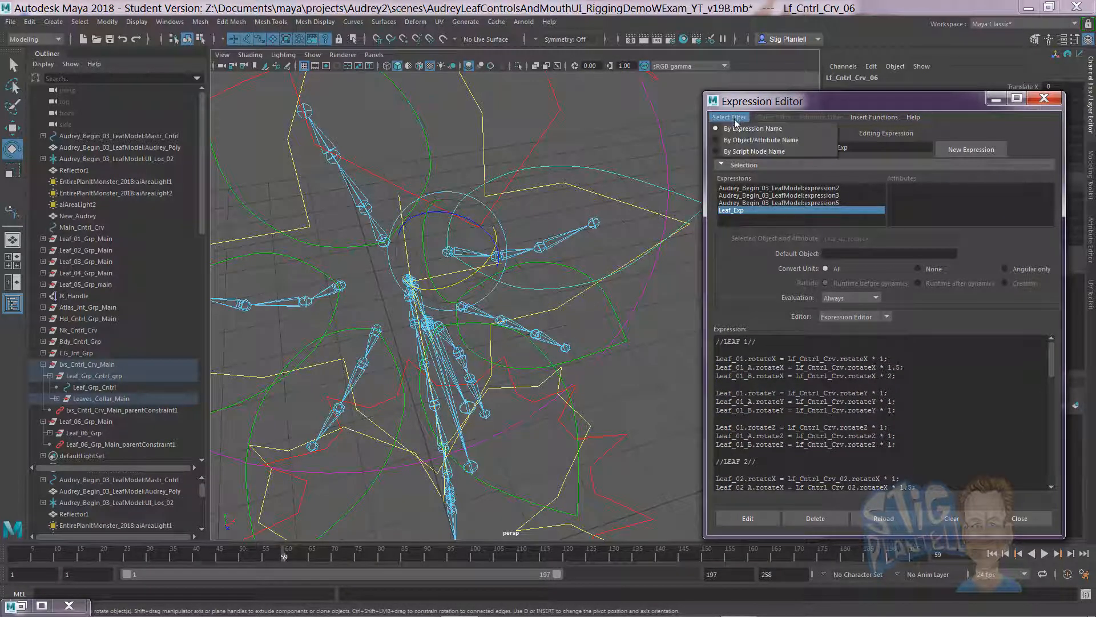
{"action": "left_click", "coordinate": [760, 140]}
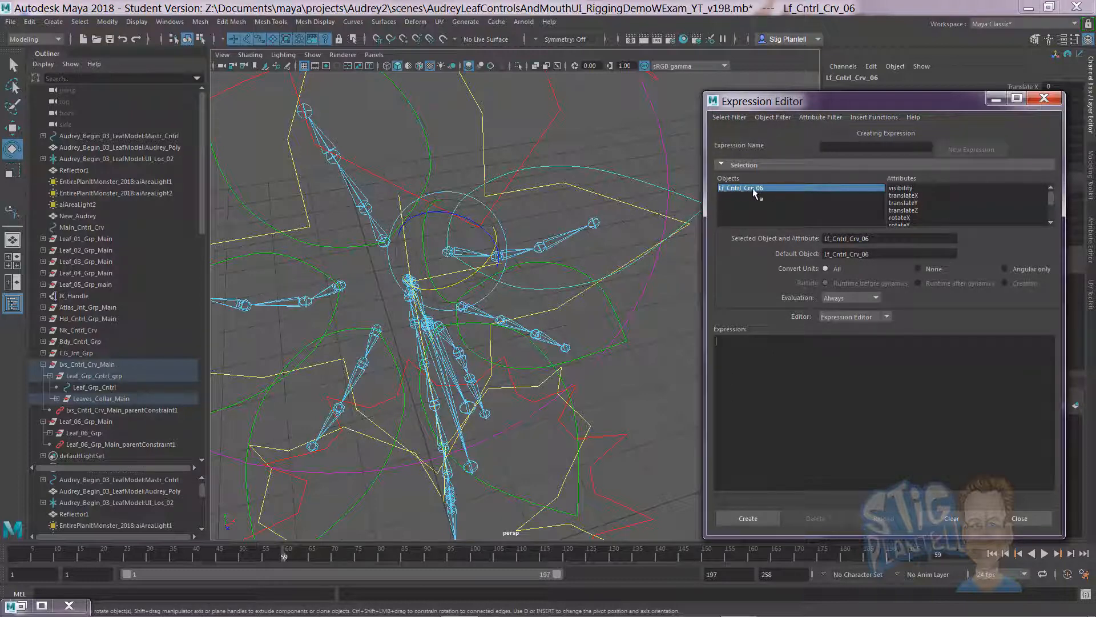
{"action": "left_click", "coordinate": [905, 218]}
{"action": "double_click", "coordinate": [885, 239]}
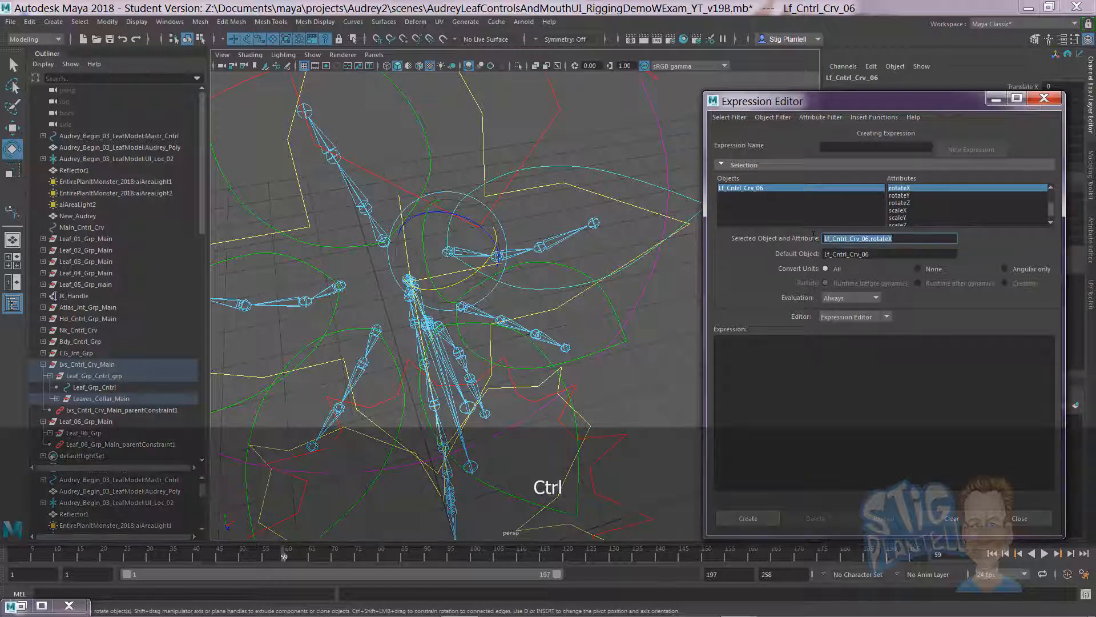
{"action": "key", "text": "ctrl+c"}
Step: Select the base joint Leaf_06 of the sixth leaf and copy its attribute name Leaf_06.rotateX
{"action": "left_click", "coordinate": [616, 164]}
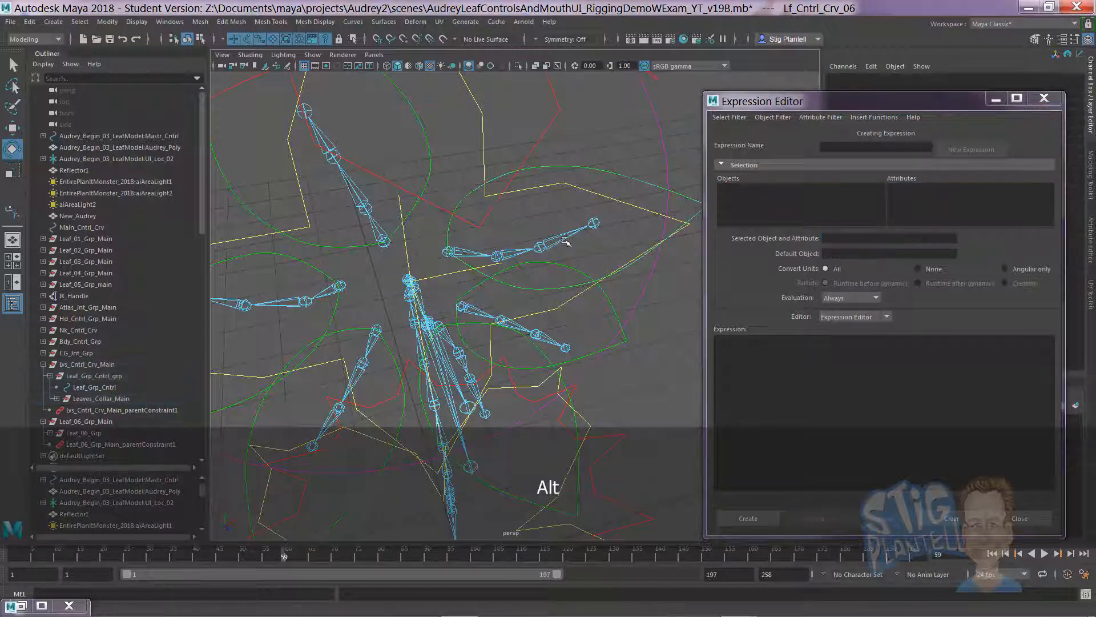
{"action": "left_click_drag", "start_coordinate": [568, 243], "coordinate": [457, 233], "text": "alt"}
{"action": "right_click_drag", "start_coordinate": [456, 233], "coordinate": [481, 232], "text": "alt"}
{"action": "left_click", "coordinate": [486, 227]}
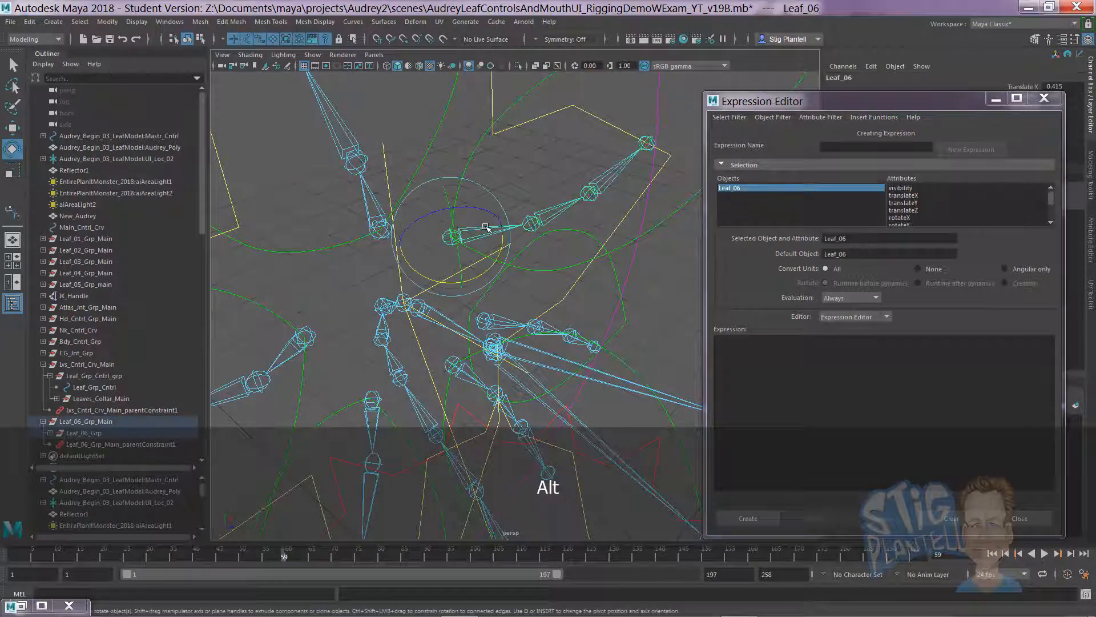
{"action": "left_click", "coordinate": [902, 218]}
{"action": "triple_click", "coordinate": [851, 239]}
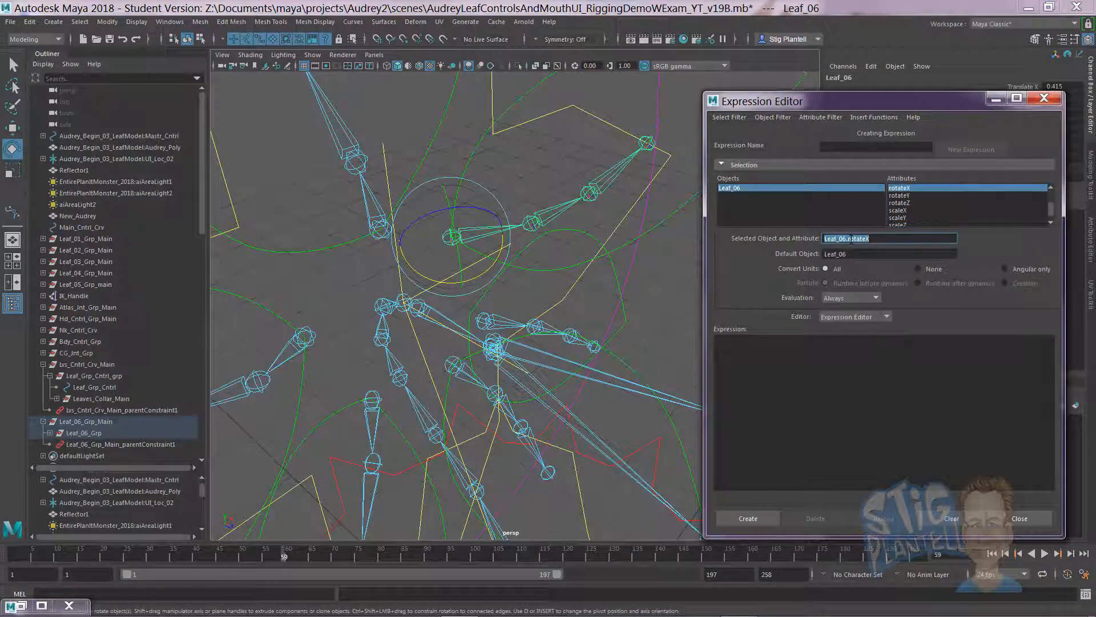
{"action": "key", "text": "ctrl+c"}
Step: Write the expression line "Leaf_06.rotateX = Lf_Cntrl_Crv_06.rotateX * 1;" in the new expression
{"action": "left_click", "coordinate": [779, 355]}
{"action": "key", "text": "ctrl+v"}
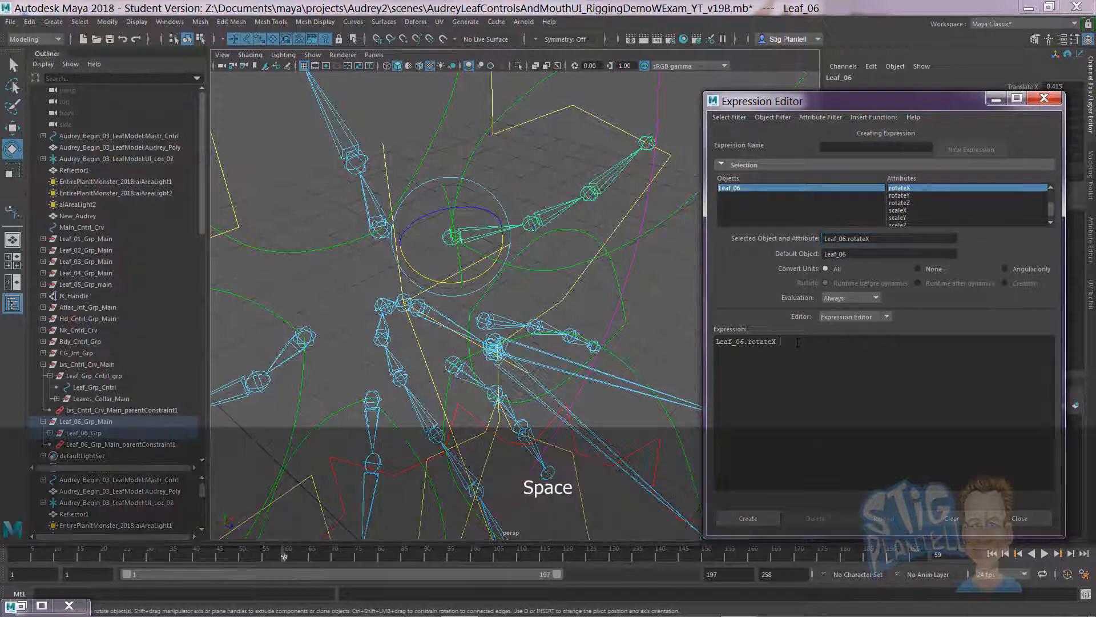
{"action": "type", "text": "="}
{"action": "key", "text": "ctrl+v"}
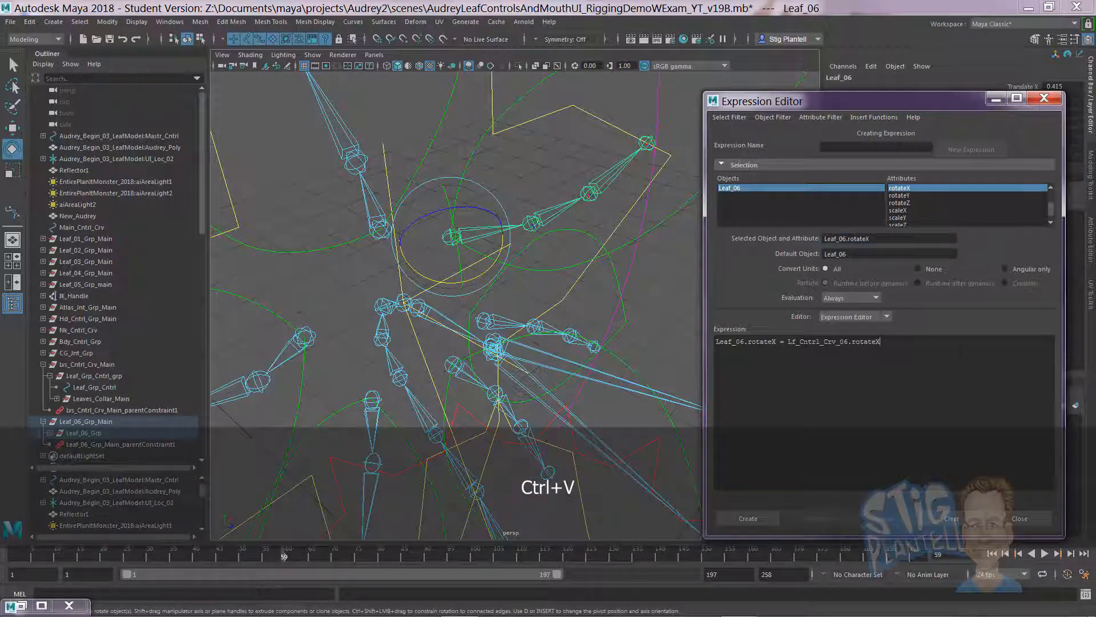
{"action": "type", "text": "* 1;"}
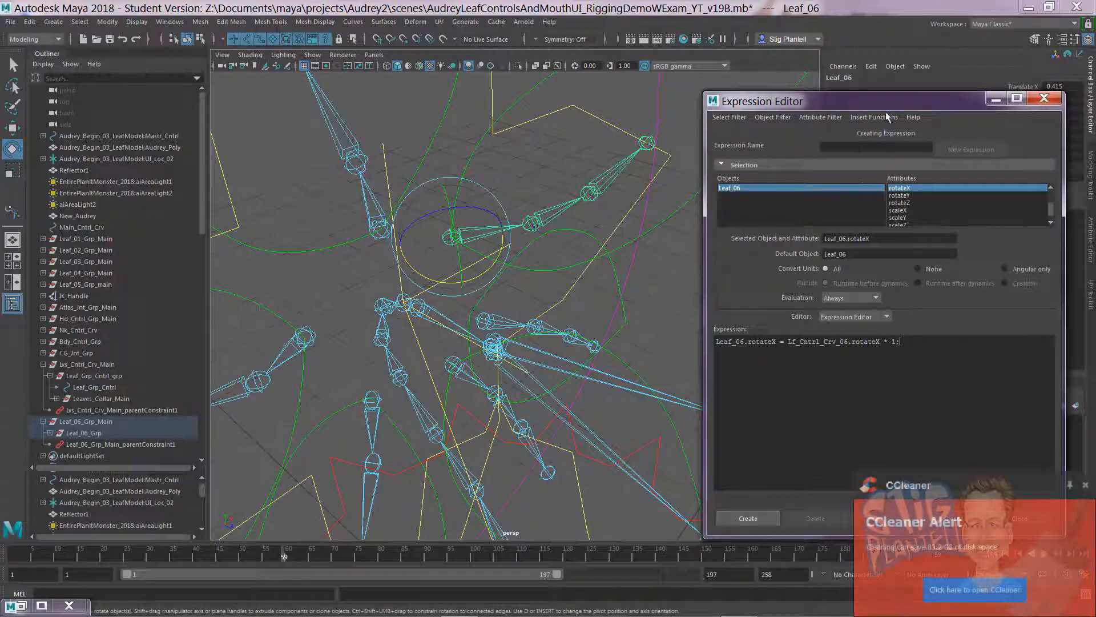
Step: Enter Leaf_06 as the expression name and create the expression
{"action": "left_click", "coordinate": [859, 147]}
{"action": "type", "text": "Leaf_06"}
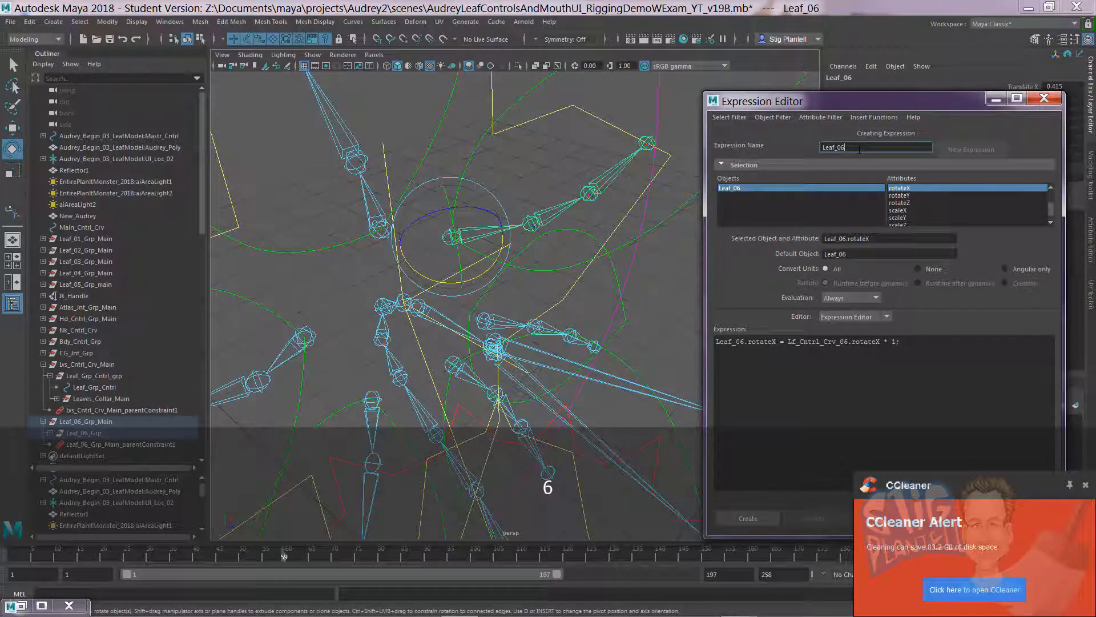
{"action": "left_click_drag", "start_coordinate": [861, 100], "coordinate": [839, 63]}
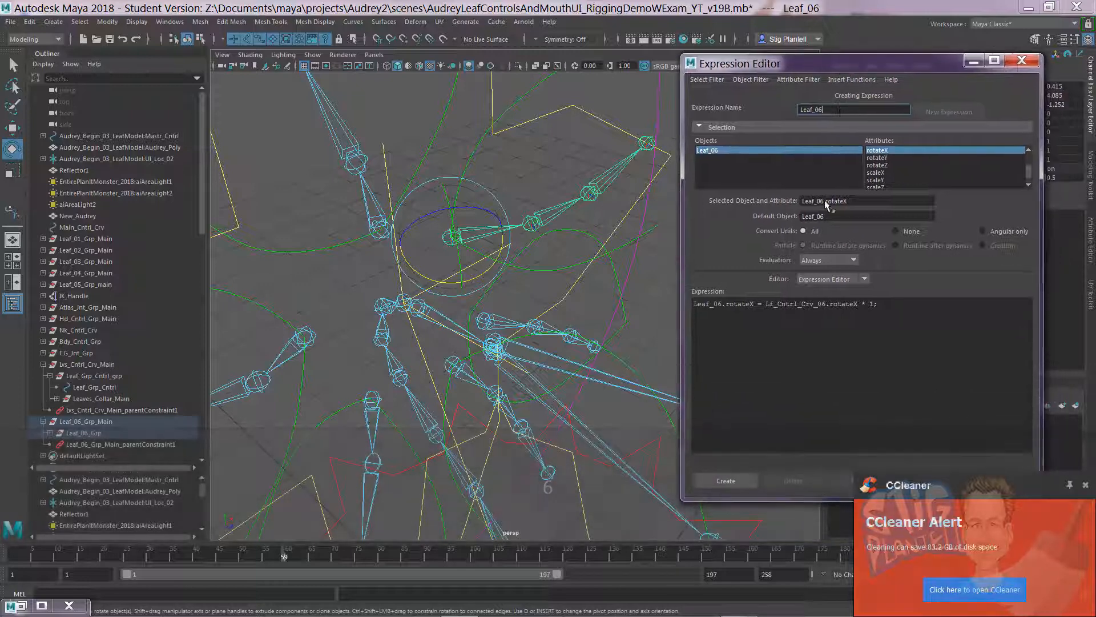
{"action": "left_click", "coordinate": [725, 482]}
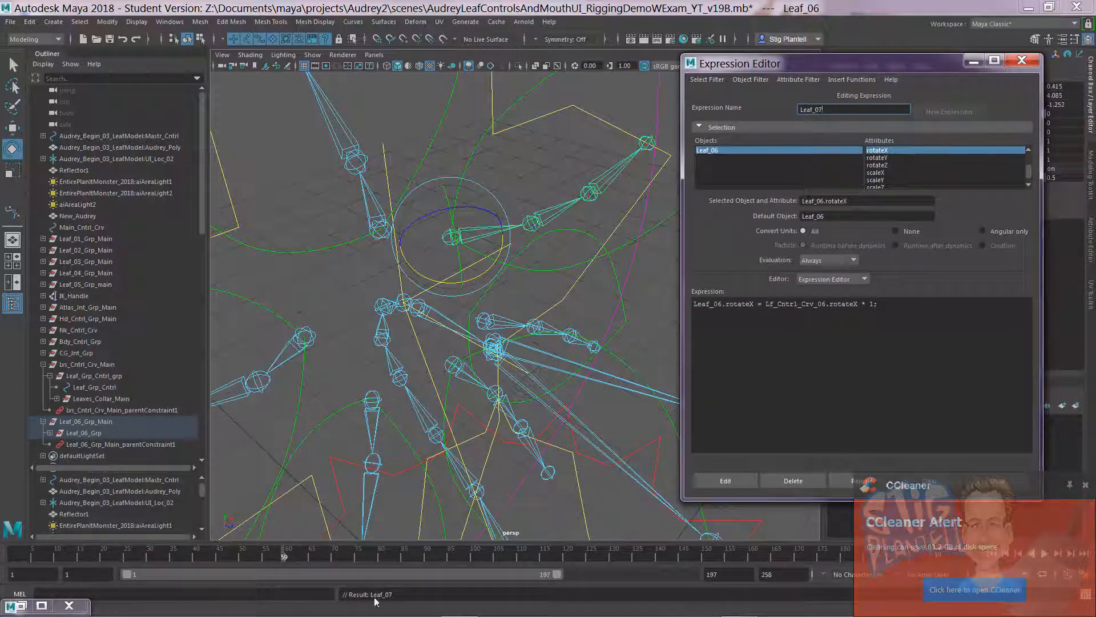
Step: Rename the new expression Leaf_Final and apply the edit
{"action": "left_click_drag", "start_coordinate": [817, 63], "coordinate": [844, 229]}
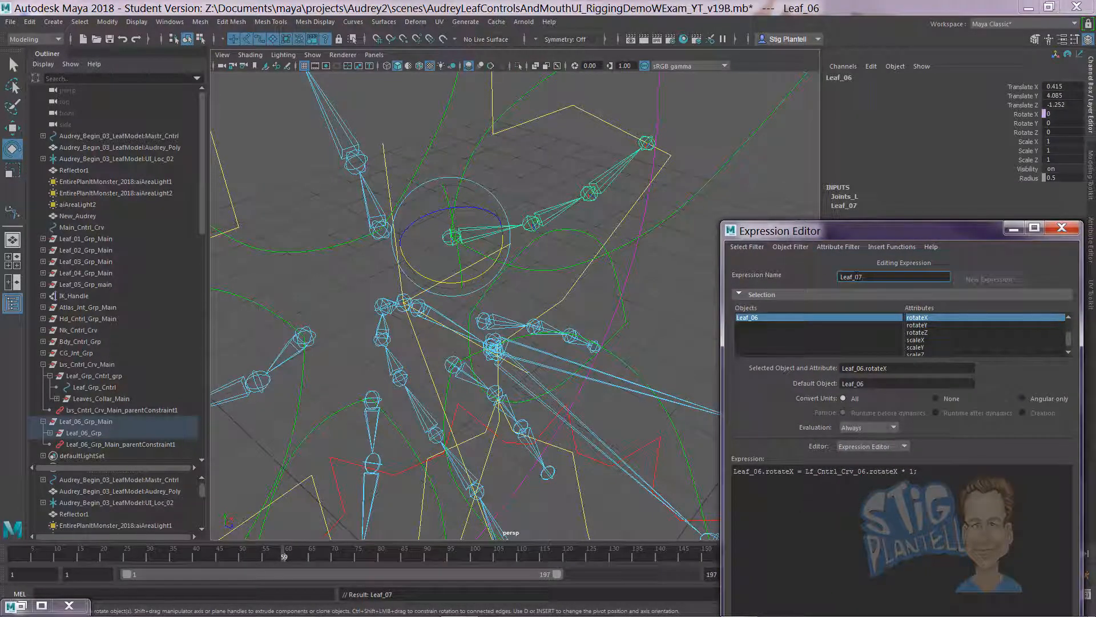
{"action": "left_click_drag", "start_coordinate": [854, 276], "coordinate": [873, 278]}
{"action": "type", "text": "FInal"}
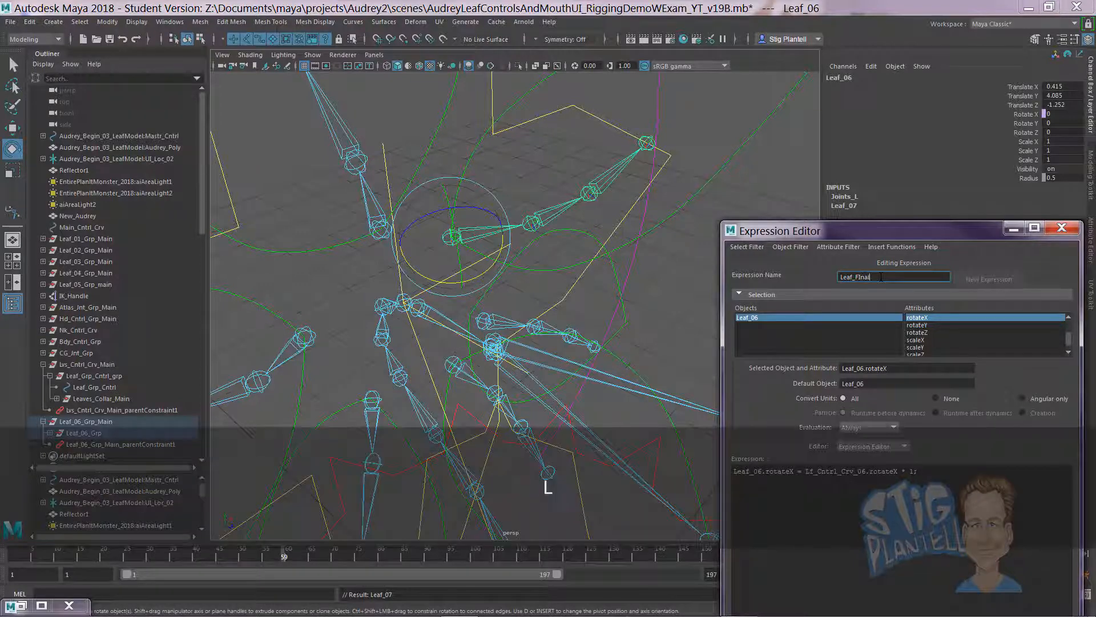
{"action": "left_click_drag", "start_coordinate": [889, 222], "coordinate": [839, 108]}
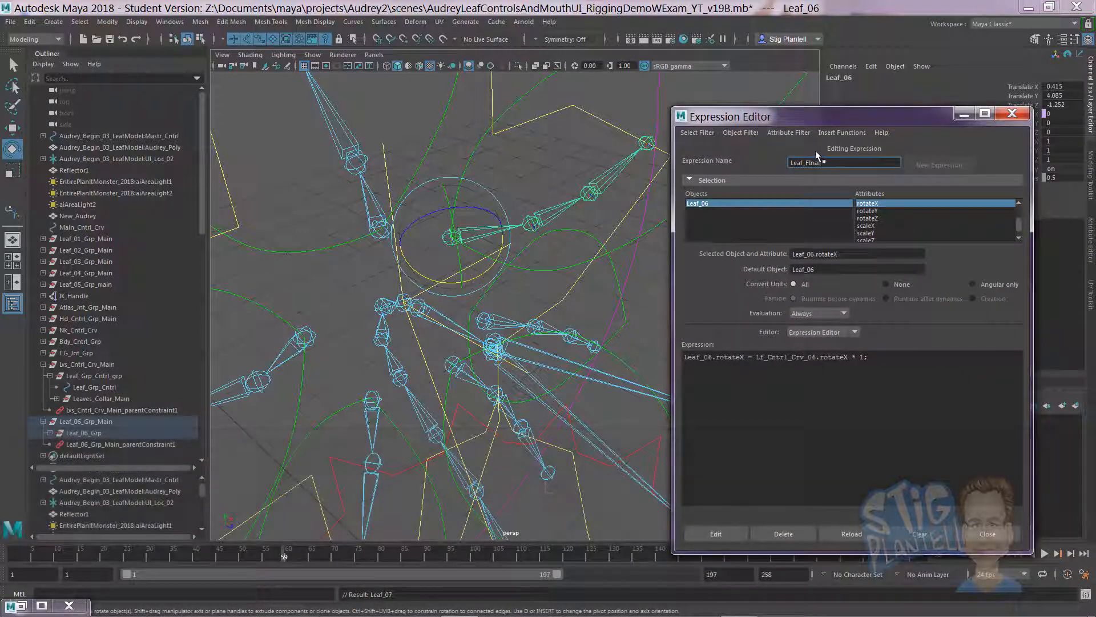
{"action": "key", "text": "BackSpace"}
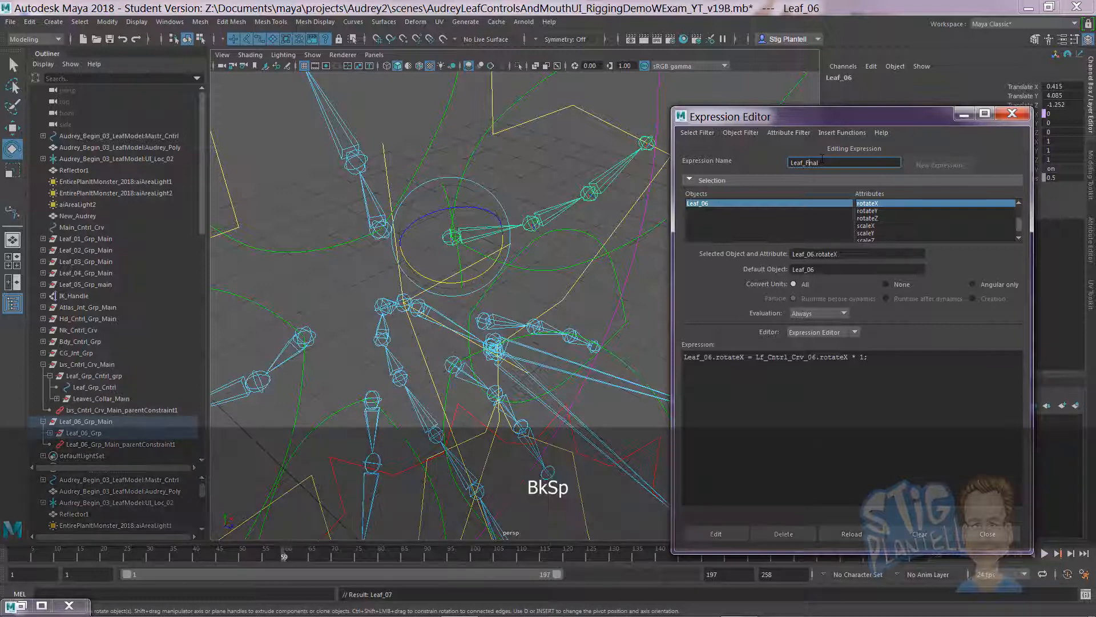
{"action": "type", "text": "i"}
{"action": "left_click", "coordinate": [721, 530]}
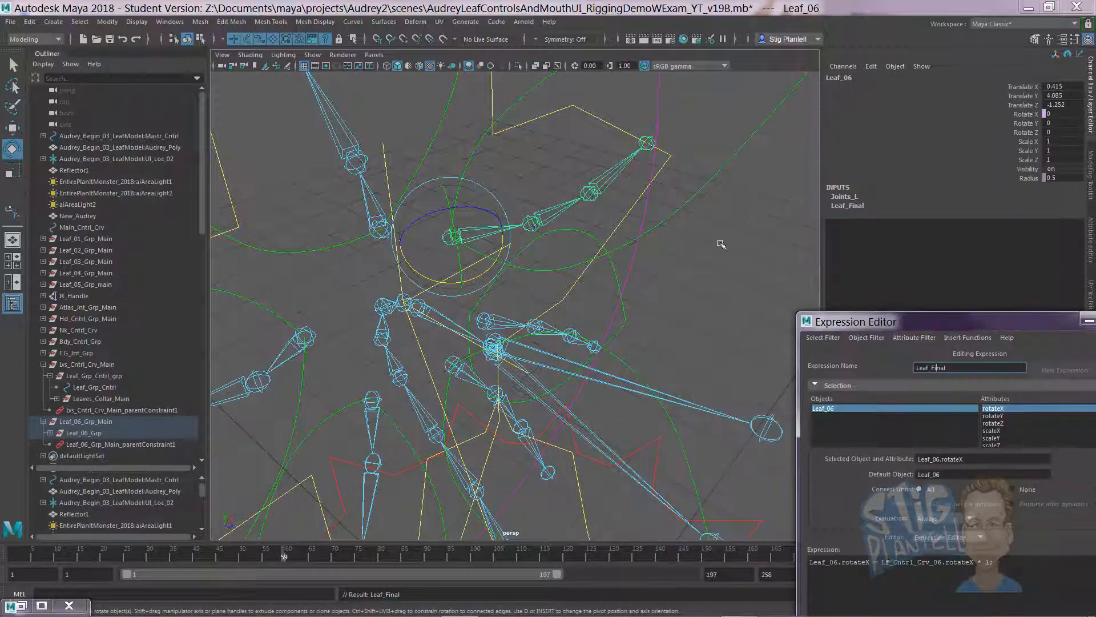
Step: Select Lf_Cntrl_Crv_06, try rotating it to test the Leaf_06 connection and undo the rotation
{"action": "left_click", "coordinate": [718, 245]}
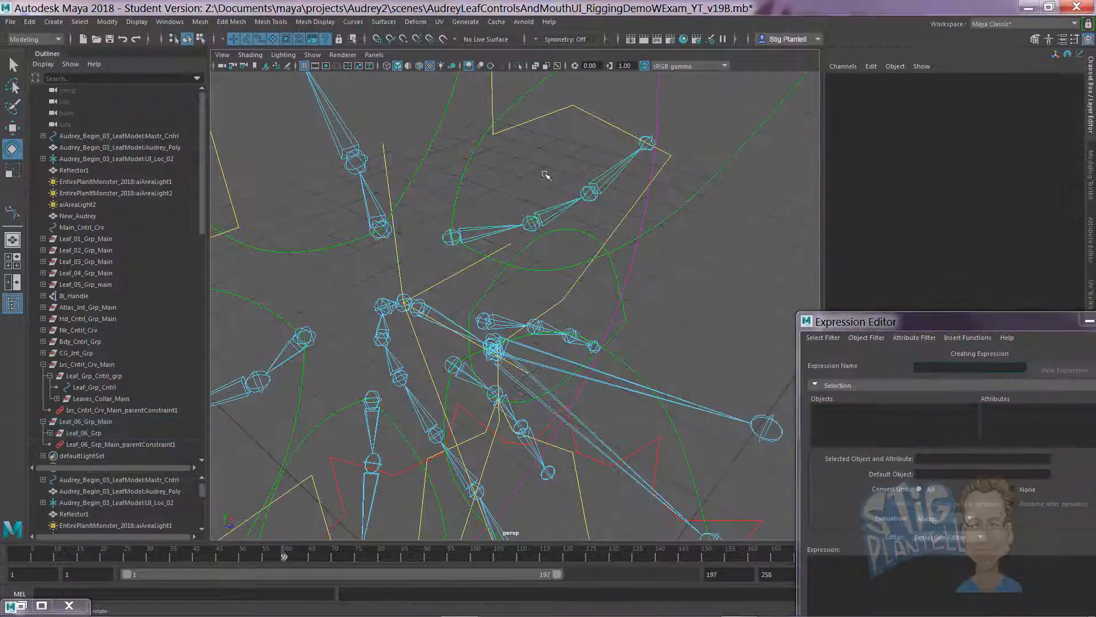
{"action": "left_click", "coordinate": [469, 174]}
{"action": "left_click_drag", "start_coordinate": [701, 240], "coordinate": [535, 250], "text": "alt"}
{"action": "key", "text": "ctrl+z"}
{"action": "mouse_move", "coordinate": [588, 281]}
{"action": "left_mouse_down", "text": "alt"}
{"action": "mouse_move", "coordinate": [550, 277]}
{"action": "mouse_move", "coordinate": [595, 311]}
{"action": "mouse_move", "coordinate": [577, 302]}
{"action": "mouse_move", "coordinate": [605, 275]}
{"action": "left_mouse_up", "text": "alt"}
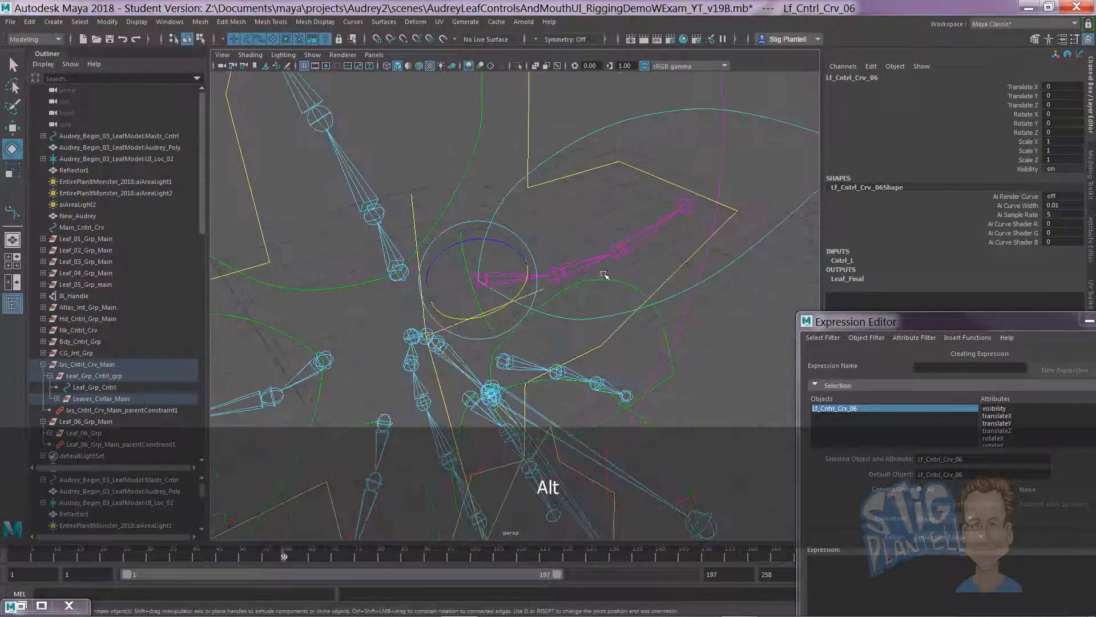
Step: Select the second joint Leaf_06_A of the sixth leaf and pick its rotateX attribute in the Expression Editor
{"action": "left_click", "coordinate": [714, 374]}
{"action": "left_click_drag", "start_coordinate": [488, 281], "coordinate": [643, 306], "text": "alt"}
{"action": "left_click", "coordinate": [573, 272]}
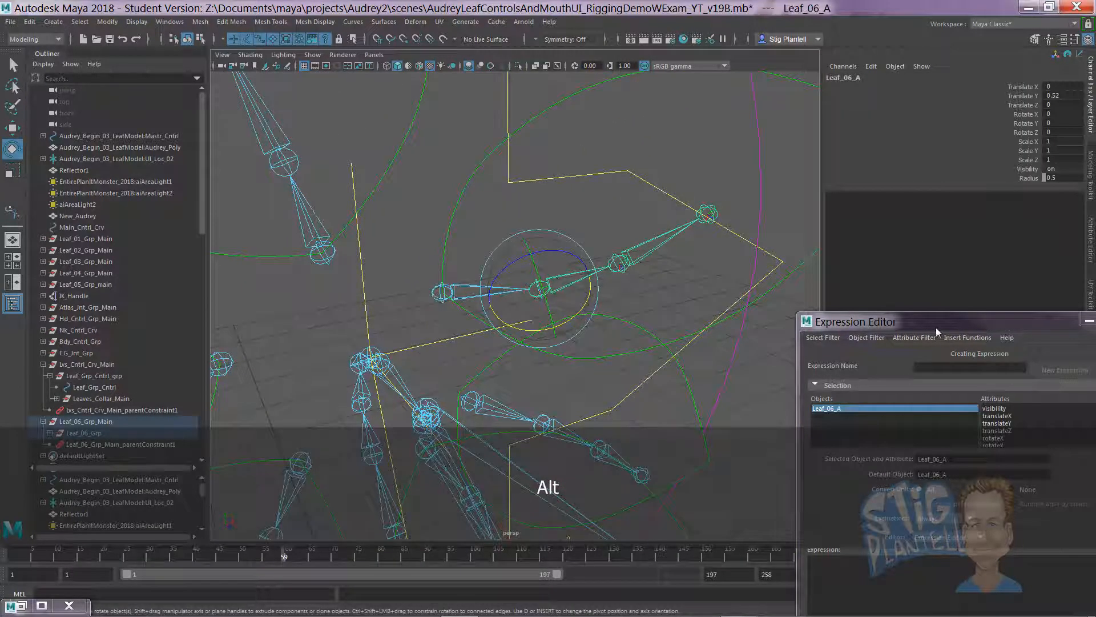
{"action": "left_click_drag", "start_coordinate": [937, 327], "coordinate": [763, 164]}
{"action": "left_click", "coordinate": [823, 276]}
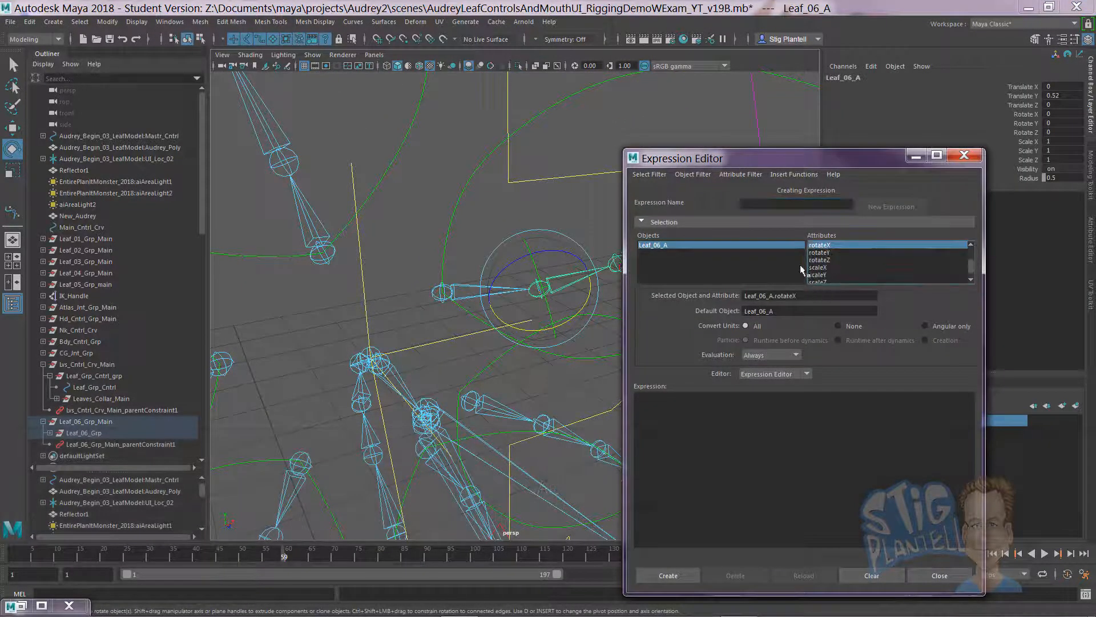
{"action": "double_click", "coordinate": [768, 296]}
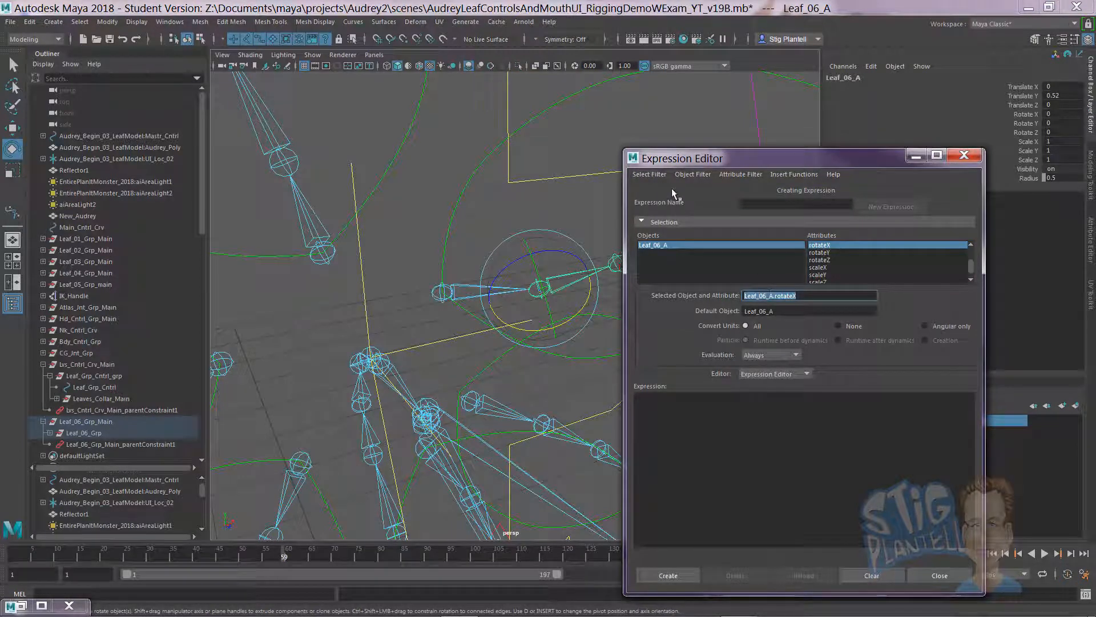
Step: Filter the Expression Editor by expression name, load Leaf_Final and copy its Leaf_06.rotateX line
{"action": "left_click", "coordinate": [660, 175]}
{"action": "left_click", "coordinate": [708, 186]}
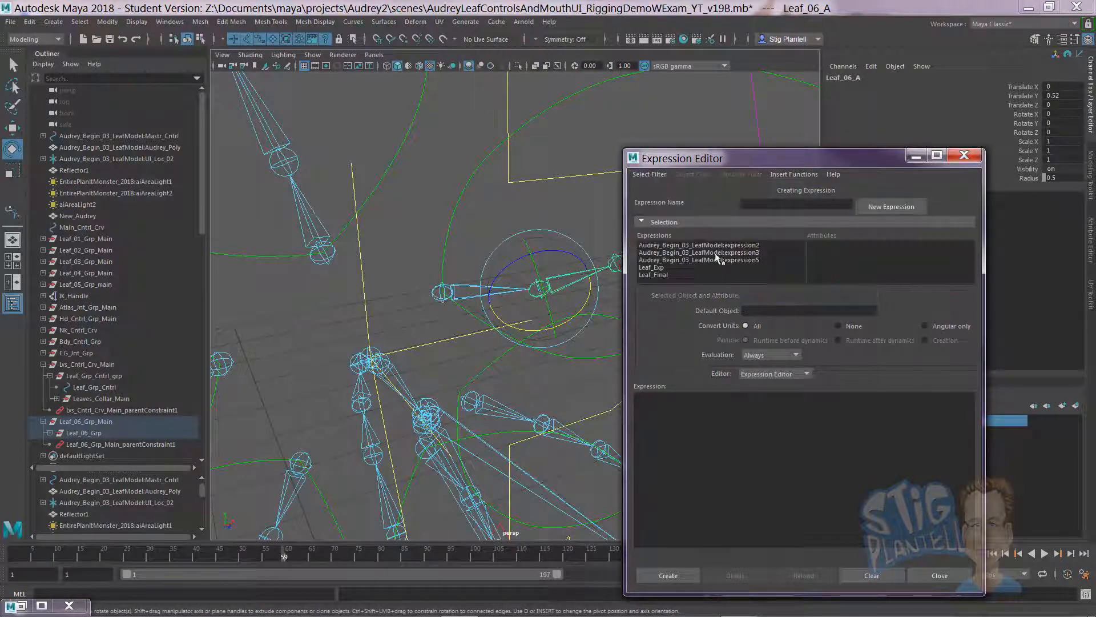
{"action": "left_click", "coordinate": [664, 275]}
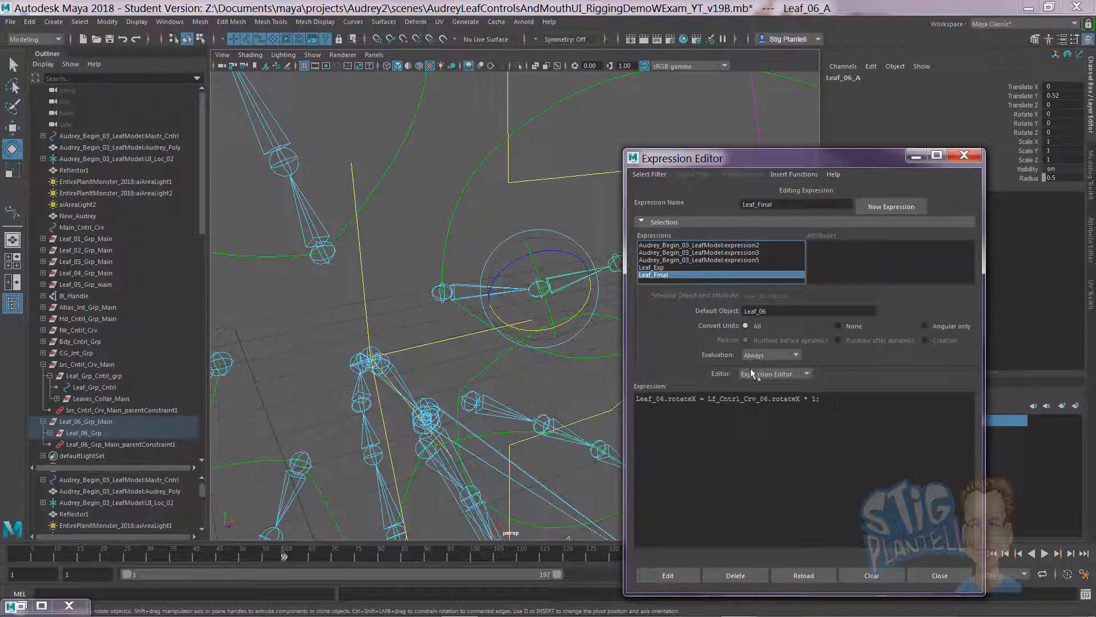
{"action": "triple_click", "coordinate": [827, 400]}
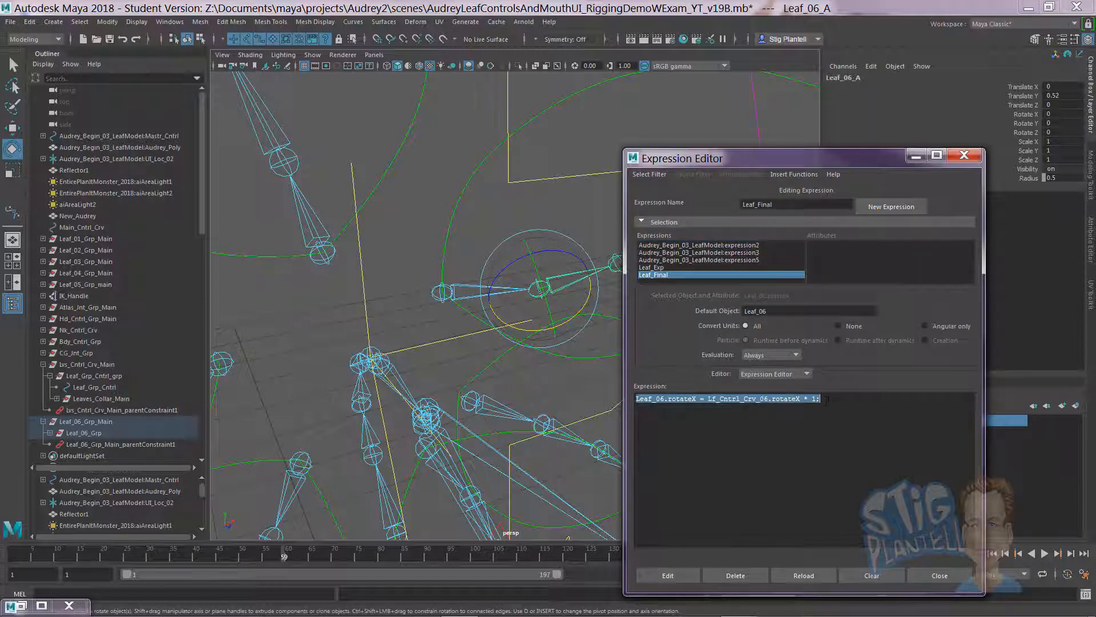
{"action": "key", "text": "ctrl+c"}
{"action": "left_click", "coordinate": [829, 401]}
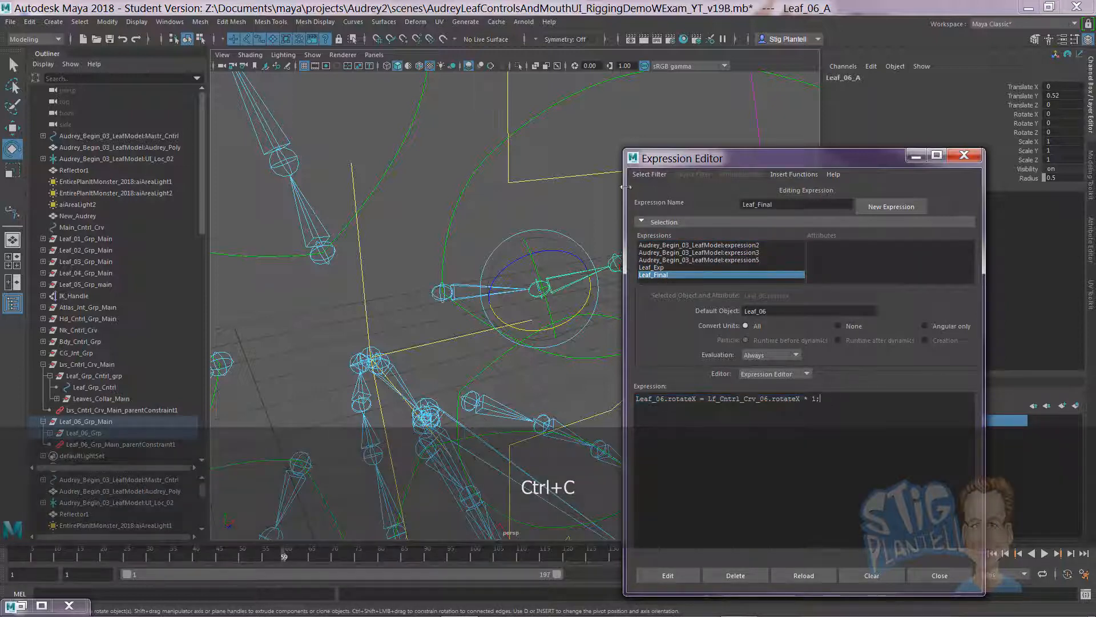
{"action": "left_click", "coordinate": [655, 177]}
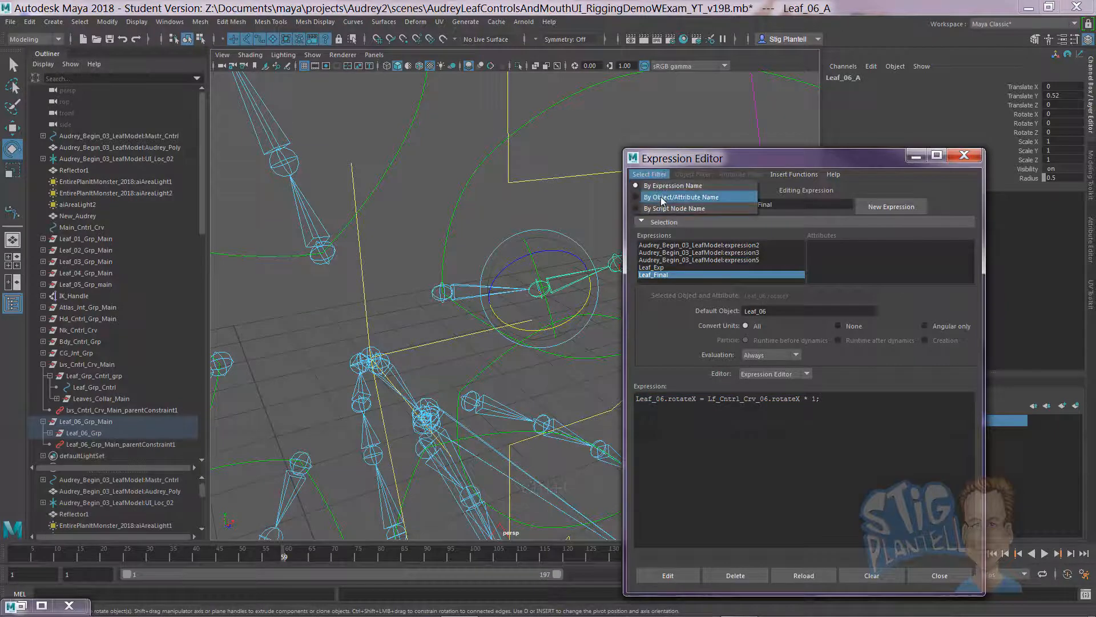
{"action": "left_click", "coordinate": [679, 199]}
{"action": "left_click", "coordinate": [652, 176]}
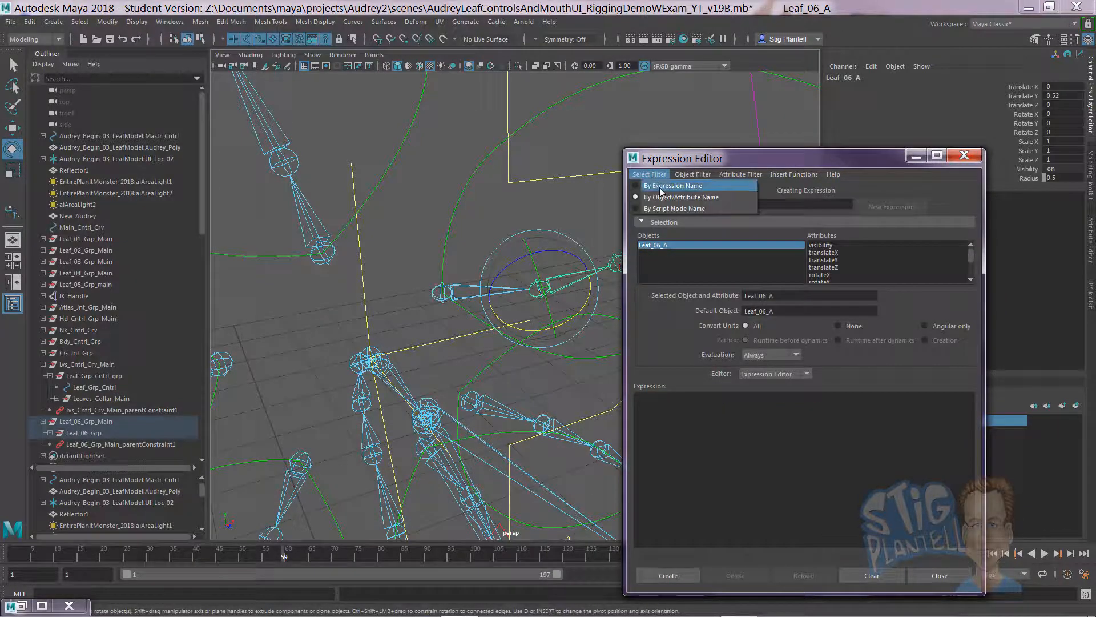
{"action": "left_click", "coordinate": [660, 187]}
{"action": "left_click", "coordinate": [662, 275]}
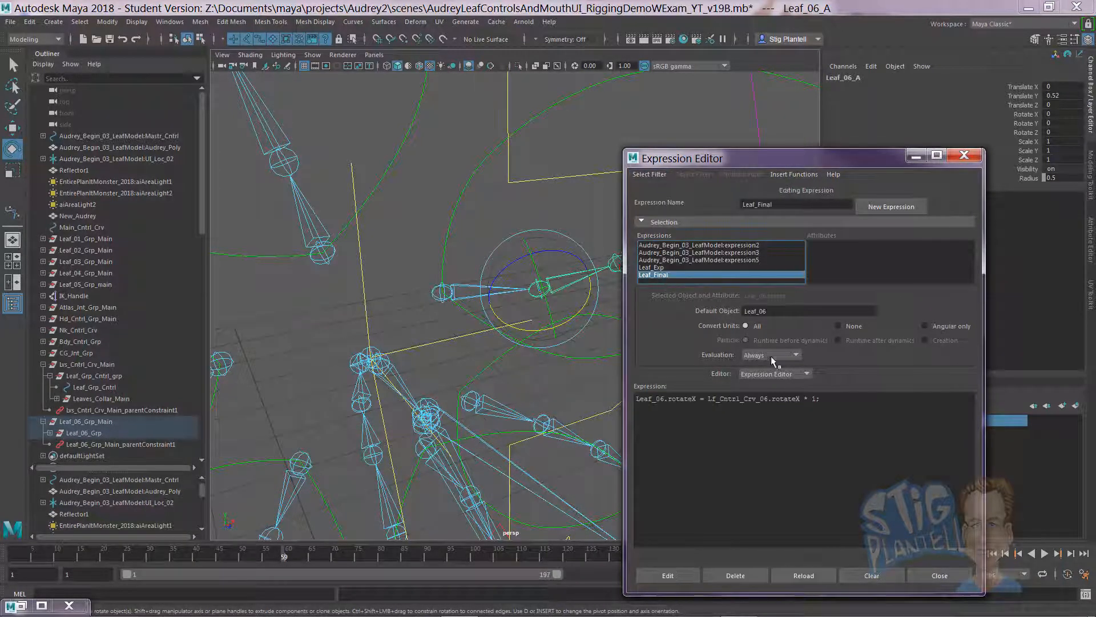
Step: Duplicate the expression line in Leaf_Final as "Leaf_06_A.rotateX = Lf_Cntrl_Crv_06.rotateX * 1;" and apply the edit
{"action": "left_click_drag", "start_coordinate": [819, 397], "coordinate": [610, 393]}
{"action": "key", "text": "ctrl+c"}
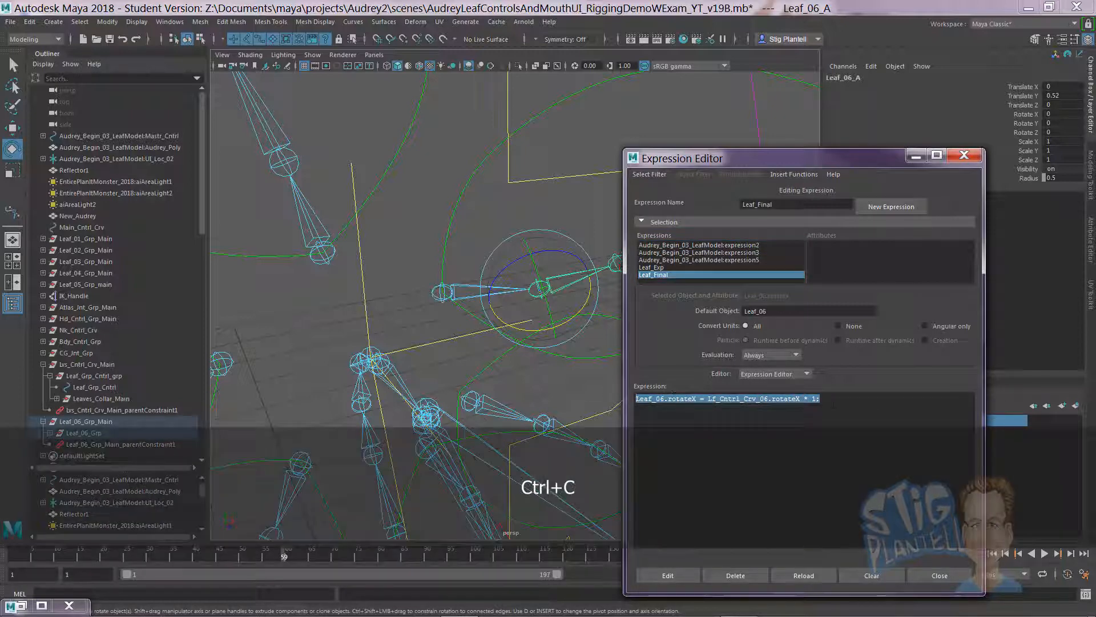
{"action": "key", "text": "Return"}
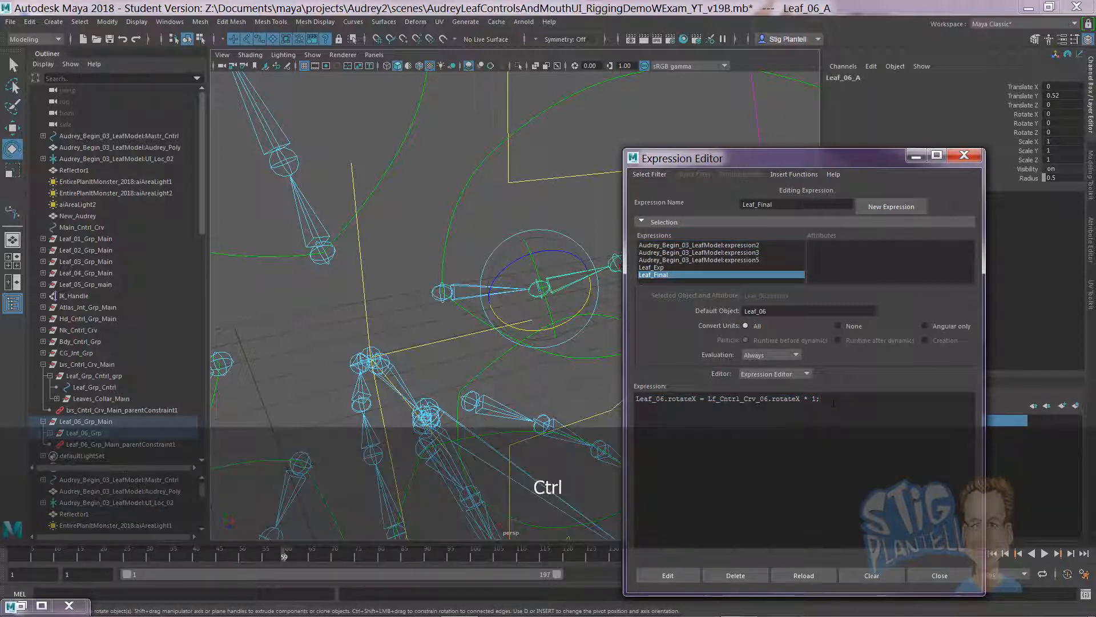
{"action": "key", "text": "ctrl+v"}
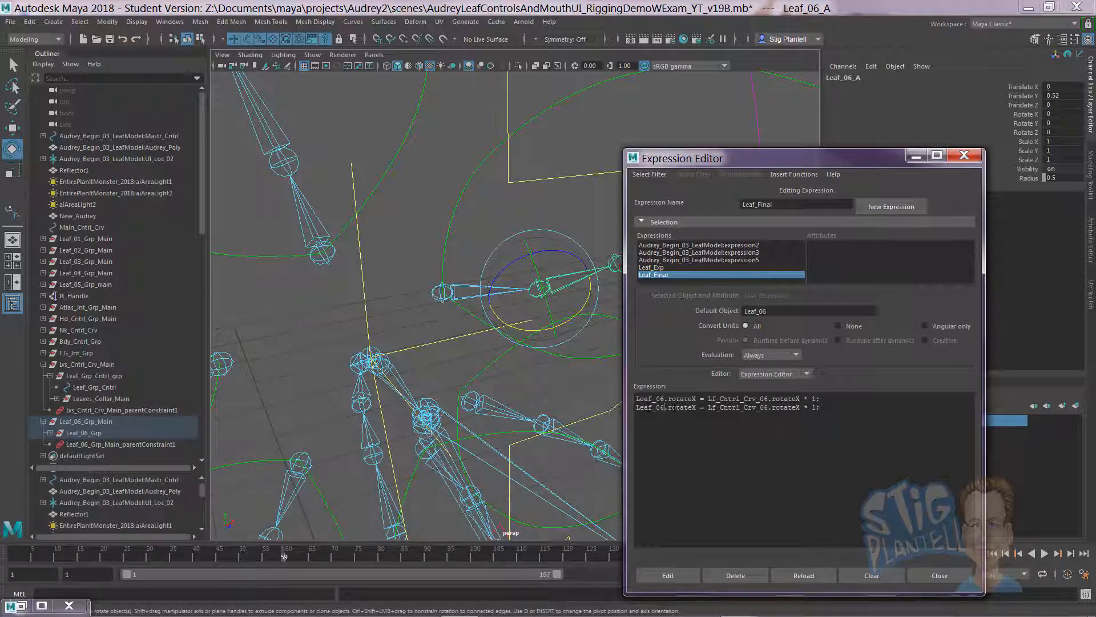
{"action": "type", "text": "_A"}
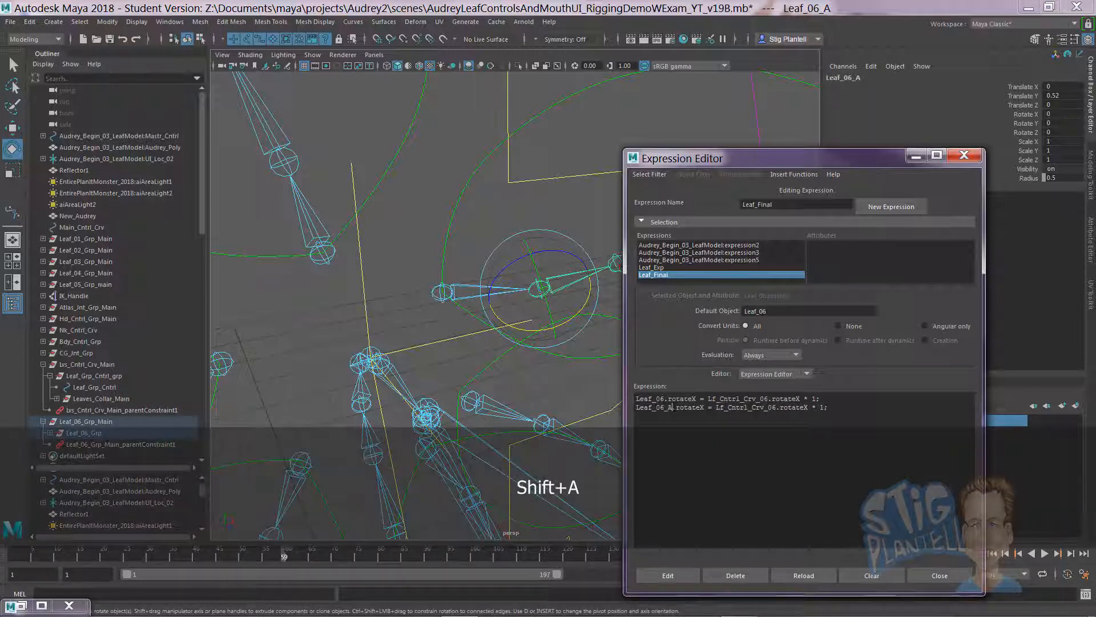
{"action": "left_click", "coordinate": [677, 573]}
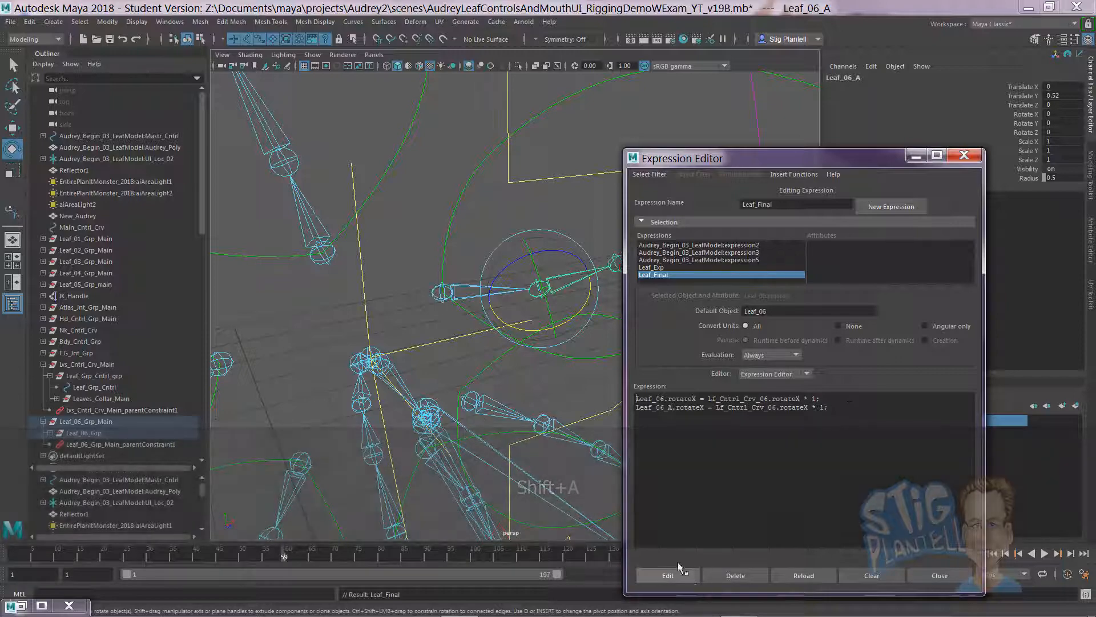
Step: Select Lf_Cntrl_Crv_06, try rotating it in X to test the Leaf_06_A connection and undo the rotation
{"action": "left_click_drag", "start_coordinate": [434, 366], "coordinate": [463, 158], "text": "alt"}
{"action": "left_click", "coordinate": [496, 138]}
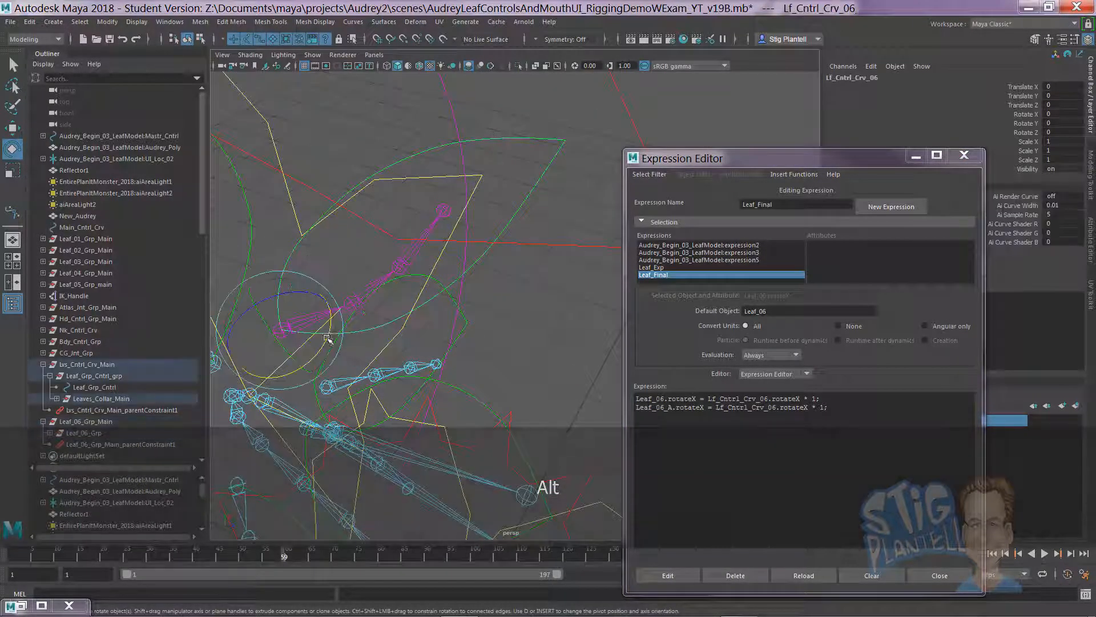
{"action": "left_click_drag", "start_coordinate": [327, 333], "coordinate": [304, 296]}
{"action": "key", "text": "ctrl+z"}
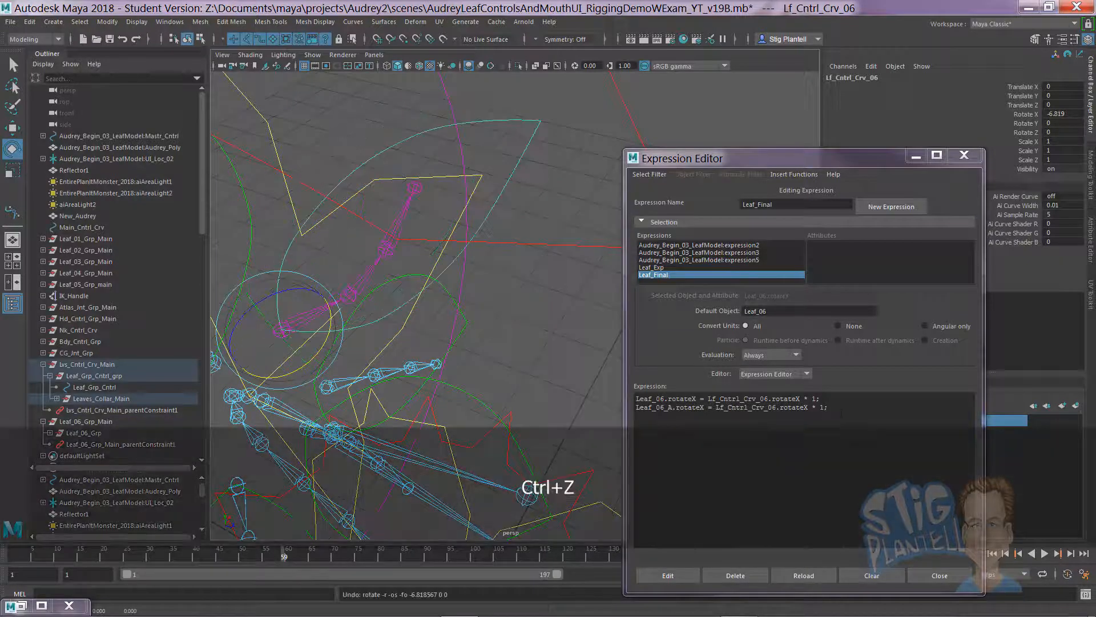
Step: Set the multiplier of the Leaf_06_A.rotateX line in Leaf_Final to 1.5 and apply the edit
{"action": "left_click", "coordinate": [825, 407]}
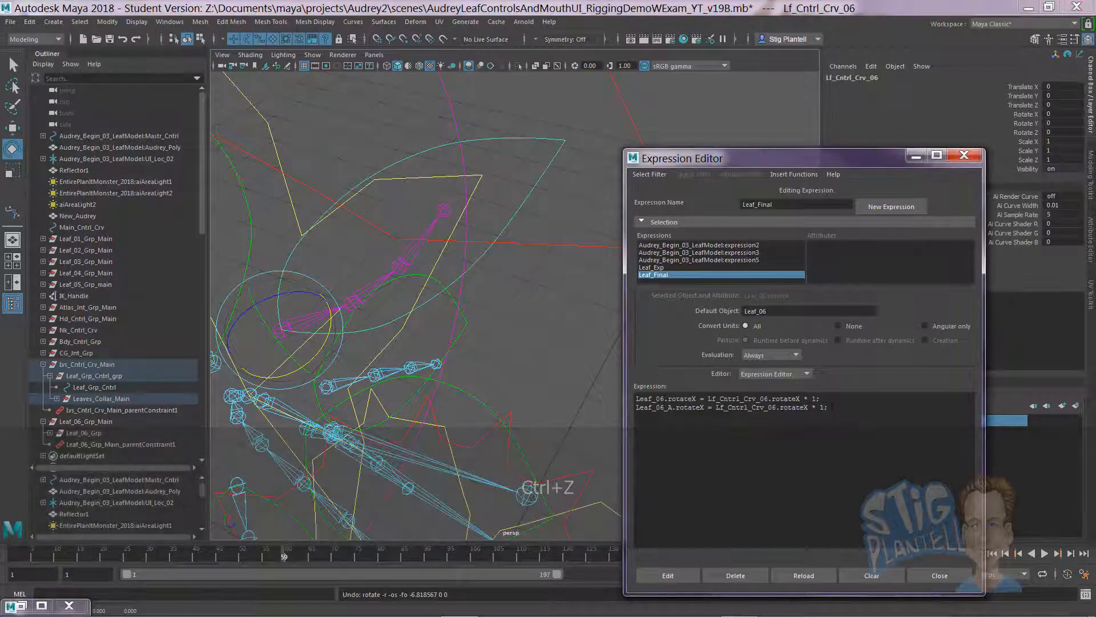
{"action": "type", "text": ".5"}
{"action": "left_click", "coordinate": [692, 575]}
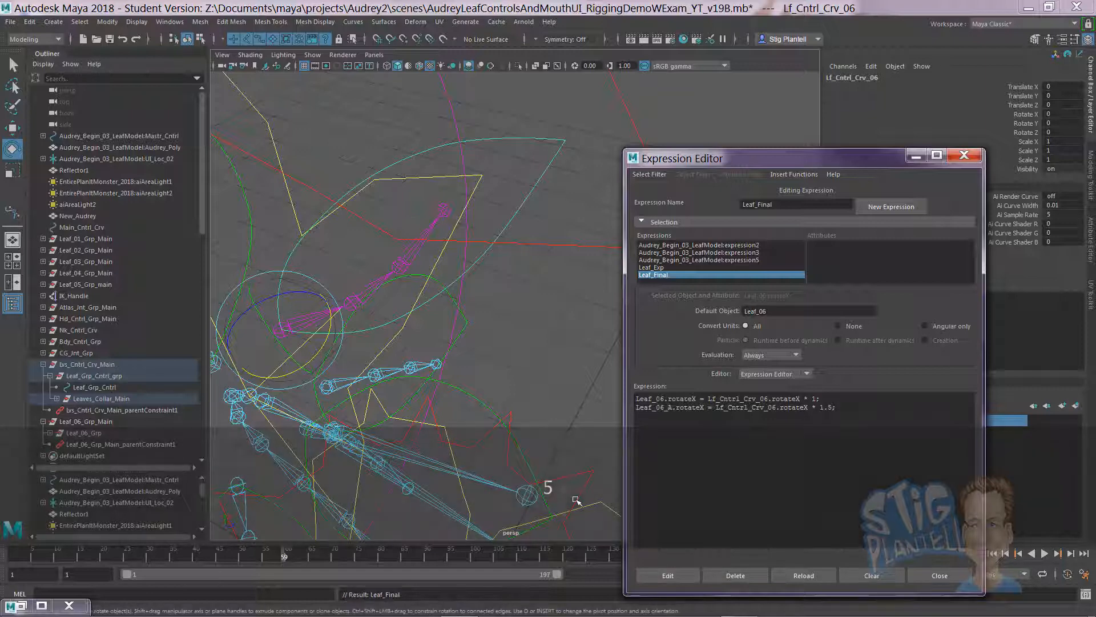
Step: Try rotating Lf_Cntrl_Crv_06 in X to test the 1.5 multiplier on the second leaf joint and undo the rotation
{"action": "left_click_drag", "start_coordinate": [305, 255], "coordinate": [309, 255]}
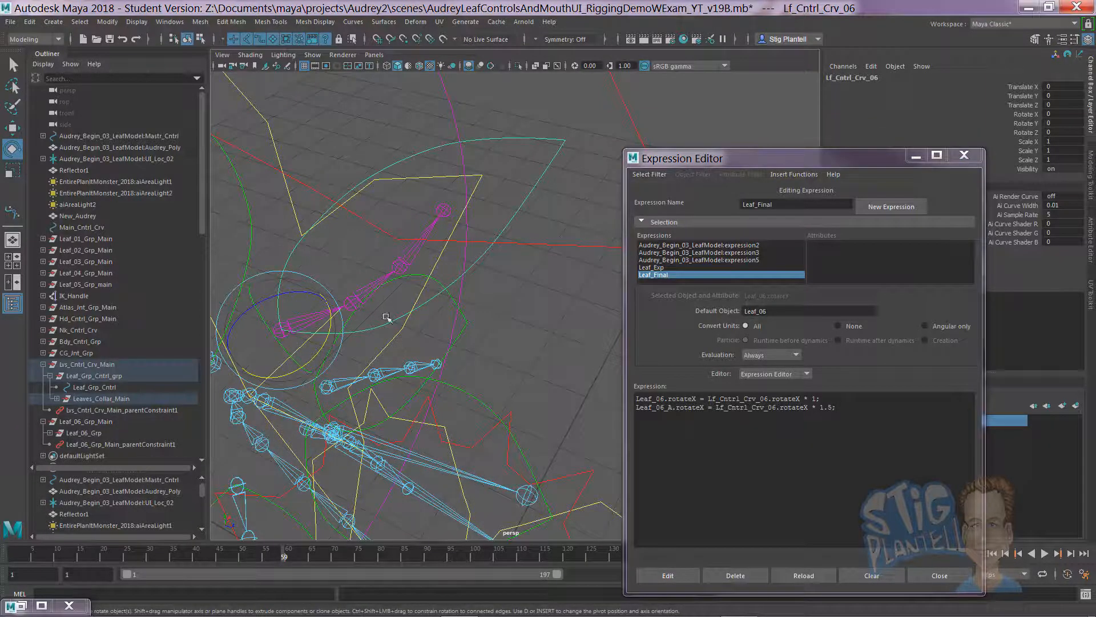
{"action": "left_click", "coordinate": [499, 249]}
{"action": "left_click_drag", "start_coordinate": [499, 249], "coordinate": [538, 223]}
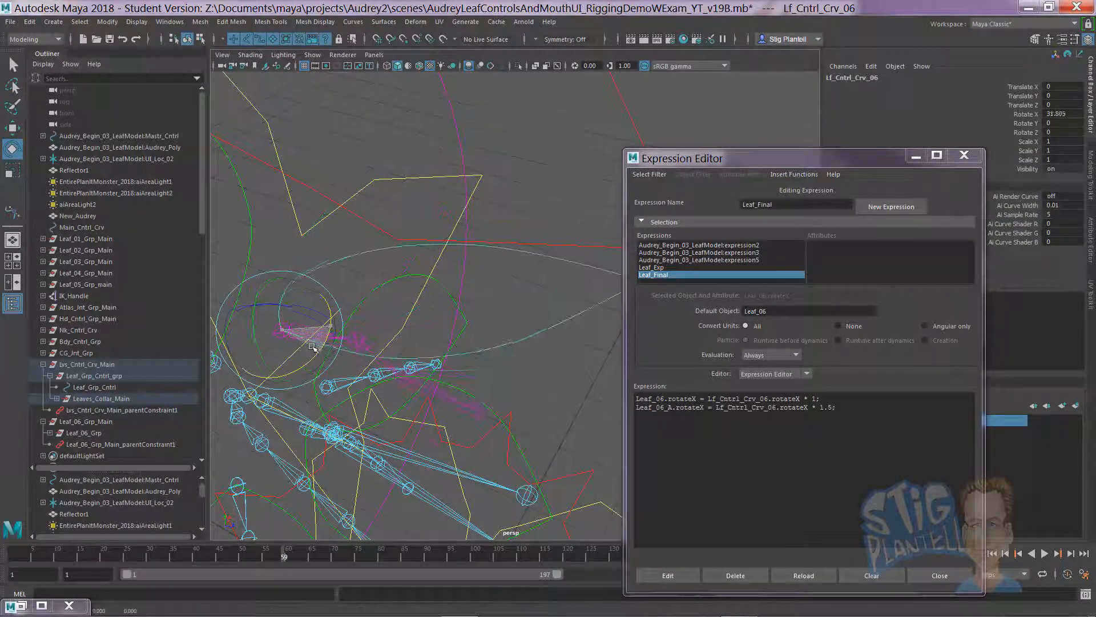
{"action": "left_click_drag", "start_coordinate": [329, 328], "coordinate": [314, 312]}
{"action": "key", "text": "ctrl+z"}
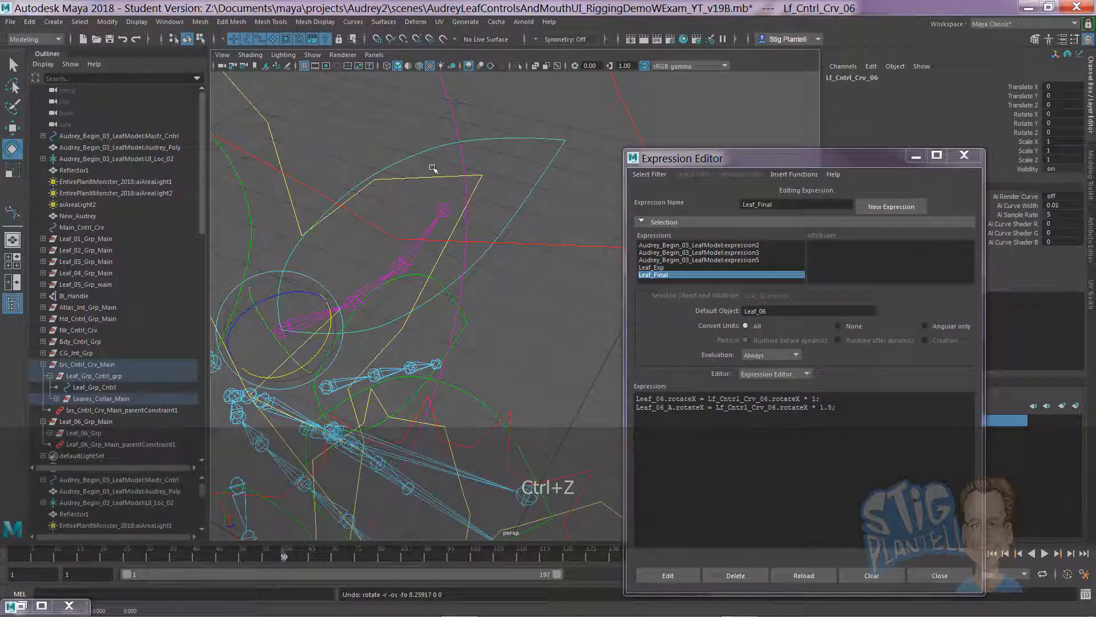
{"action": "mouse_move", "coordinate": [421, 274]}
{"action": "left_mouse_down", "text": "alt"}
{"action": "mouse_move", "coordinate": [391, 274]}
{"action": "mouse_move", "coordinate": [450, 273]}
{"action": "mouse_move", "coordinate": [436, 258]}
{"action": "left_mouse_up", "text": "alt"}
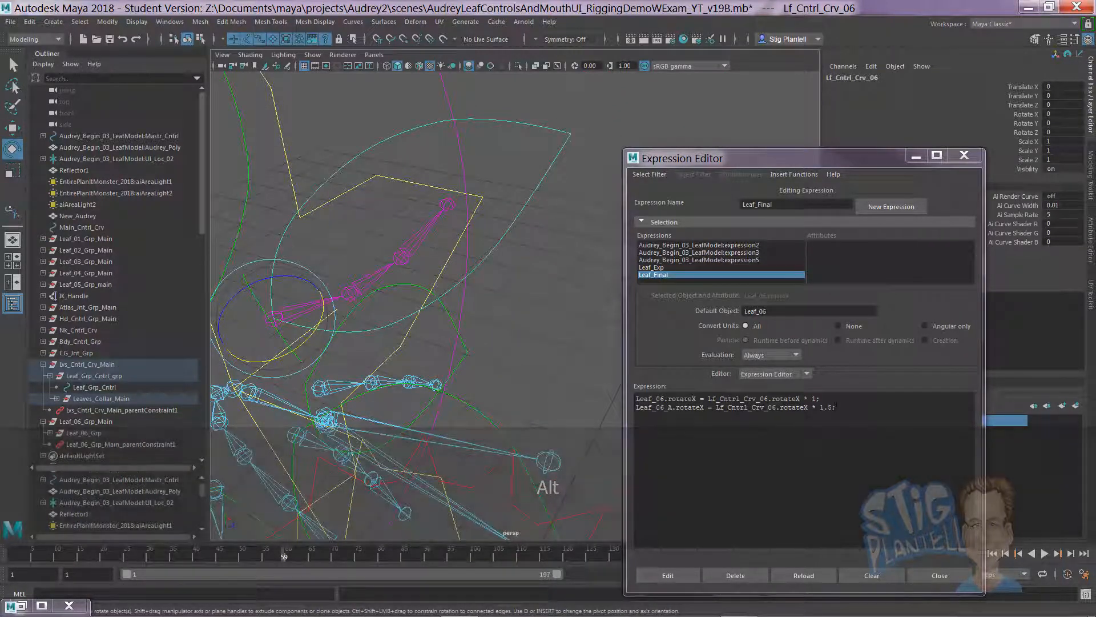
Step: Duplicate the Leaf_06_A.rotateX line as a third line of Leaf_Final, set its multiplier to 2 and apply the edit
{"action": "left_click_drag", "start_coordinate": [837, 407], "coordinate": [636, 407]}
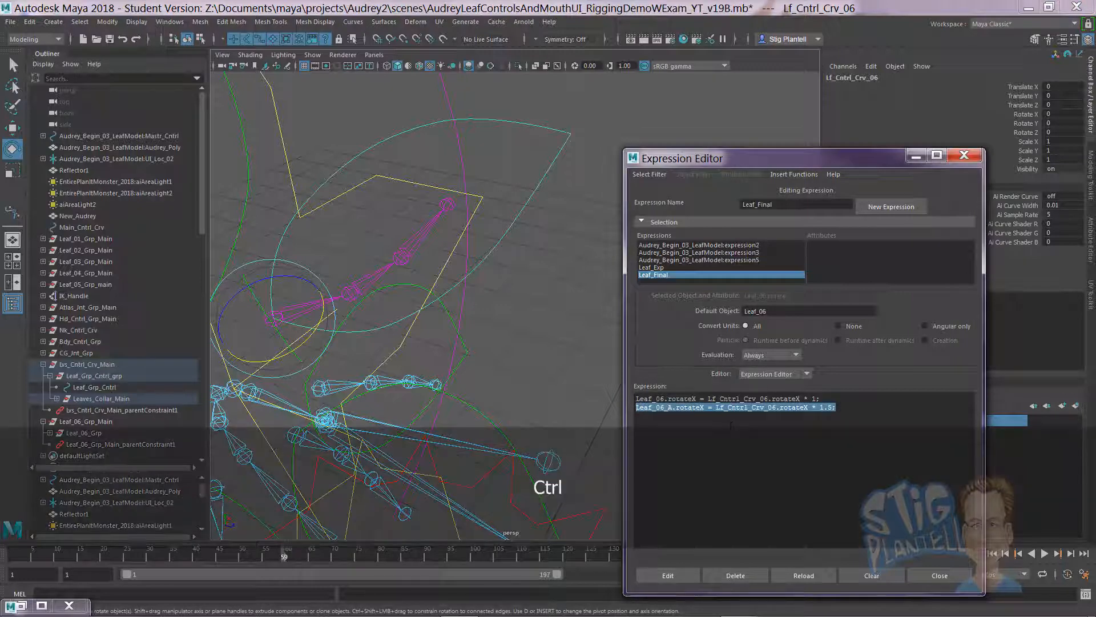
{"action": "key", "text": "ctrl+c"}
{"action": "left_click", "coordinate": [851, 408]}
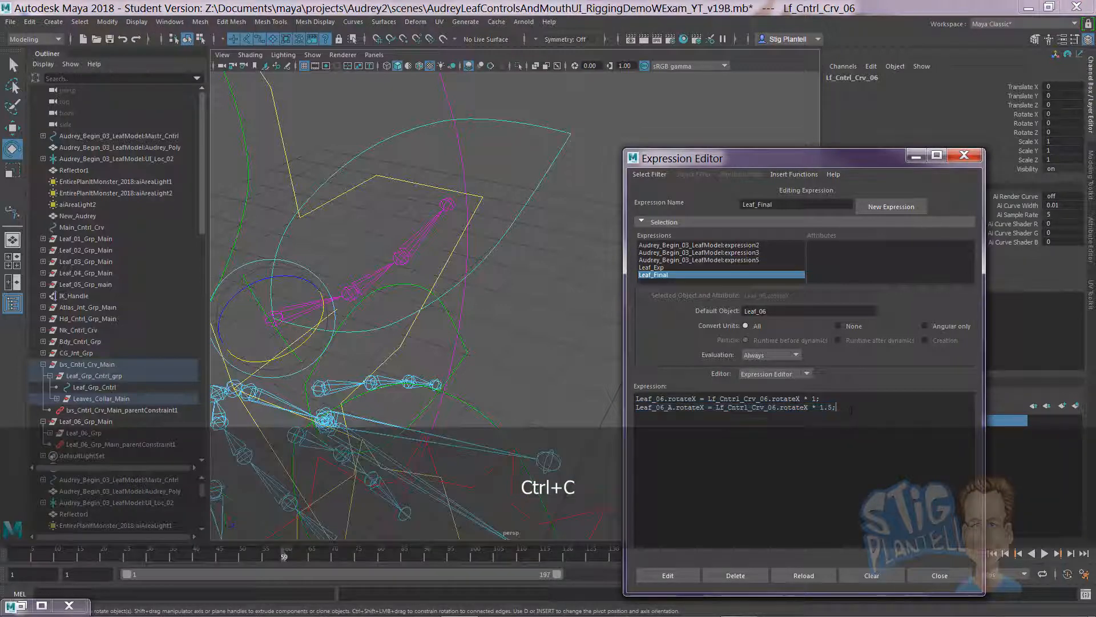
{"action": "key", "text": "Return"}
{"action": "key", "text": "ctrl+v"}
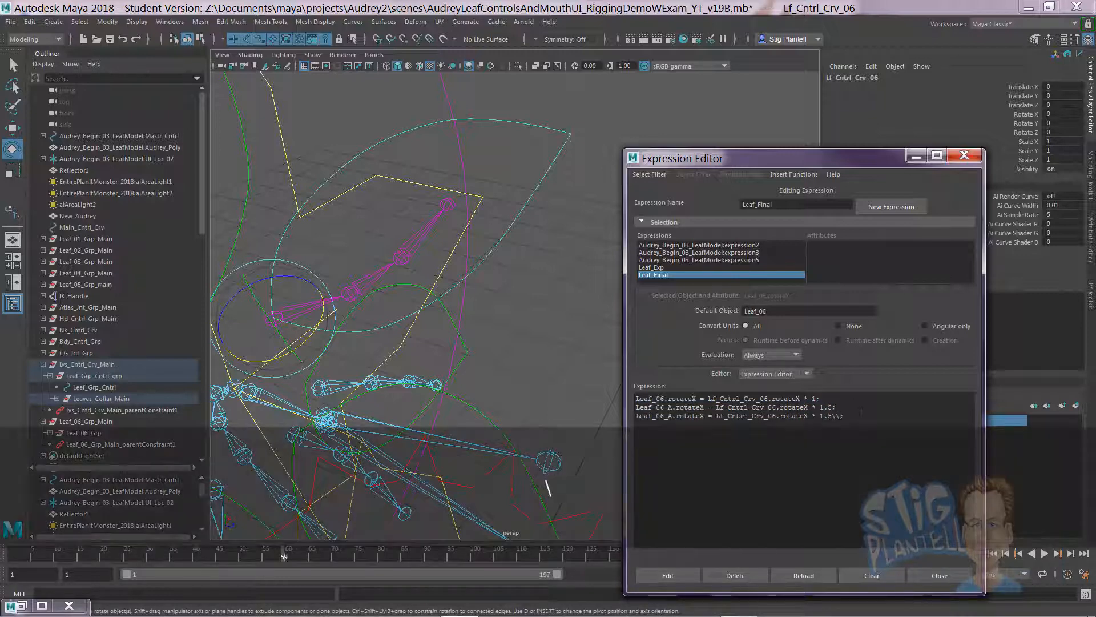
{"action": "key", "text": "BackSpace"}
{"action": "key", "text": "BackSpace"}
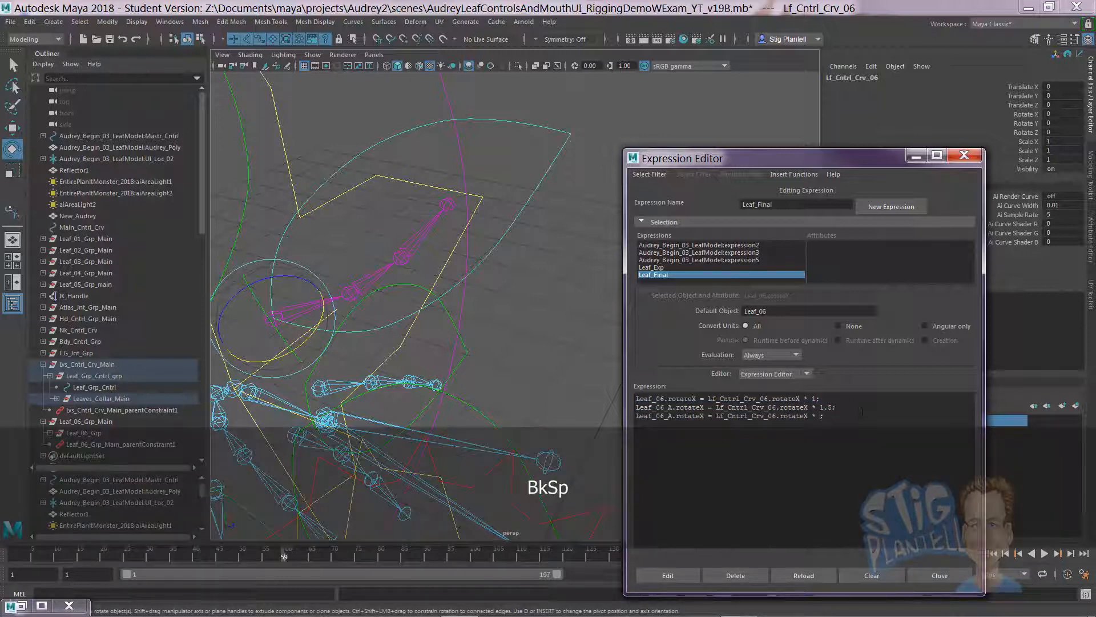
{"action": "type", "text": "2"}
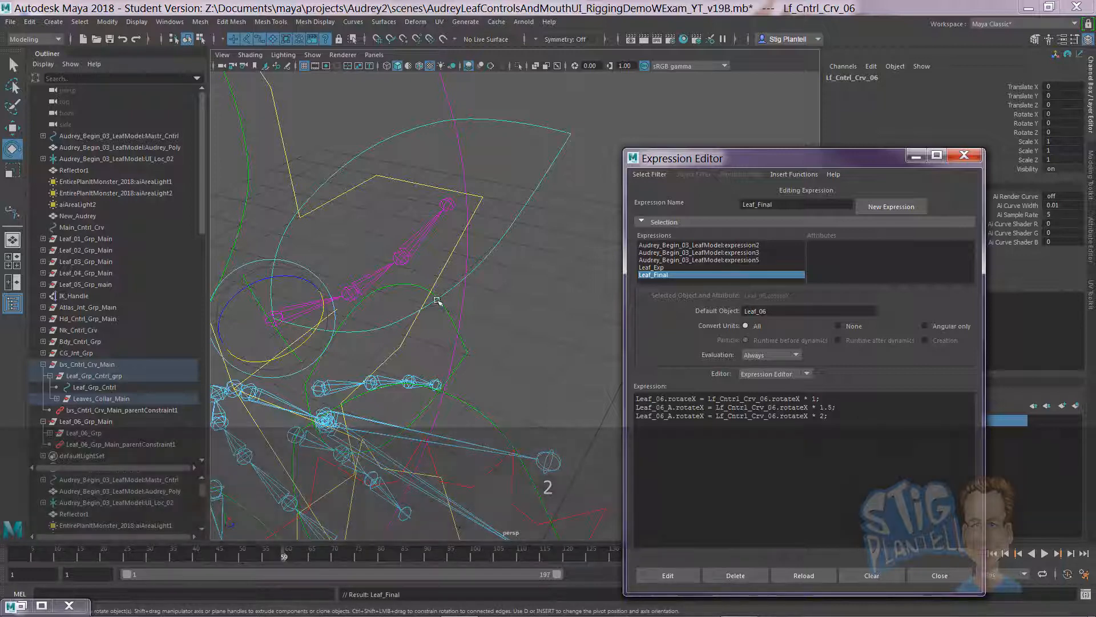
Step: Try rotating Lf_Cntrl_Crv_06 in X to test the expression with the multiplier of 2 and undo the rotation
{"action": "left_click_drag", "start_coordinate": [436, 301], "coordinate": [491, 172], "text": "alt"}
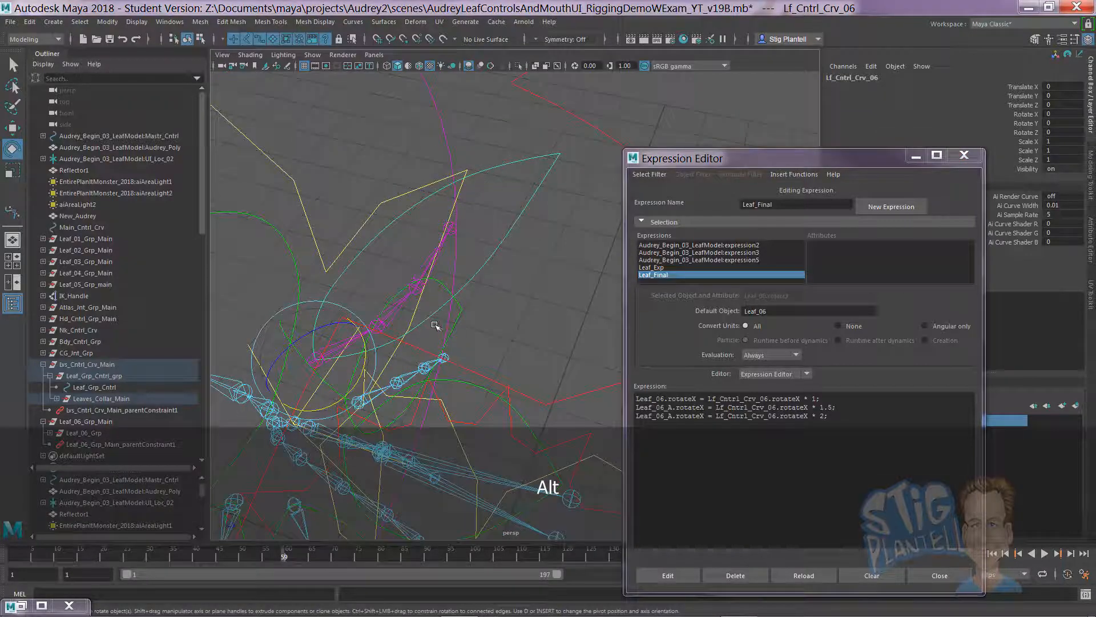
{"action": "mouse_move", "coordinate": [362, 334]}
{"action": "left_mouse_down"}
{"action": "mouse_move", "coordinate": [365, 355]}
{"action": "mouse_move", "coordinate": [354, 327]}
{"action": "mouse_move", "coordinate": [331, 315]}
{"action": "mouse_move", "coordinate": [358, 341]}
{"action": "left_mouse_up"}
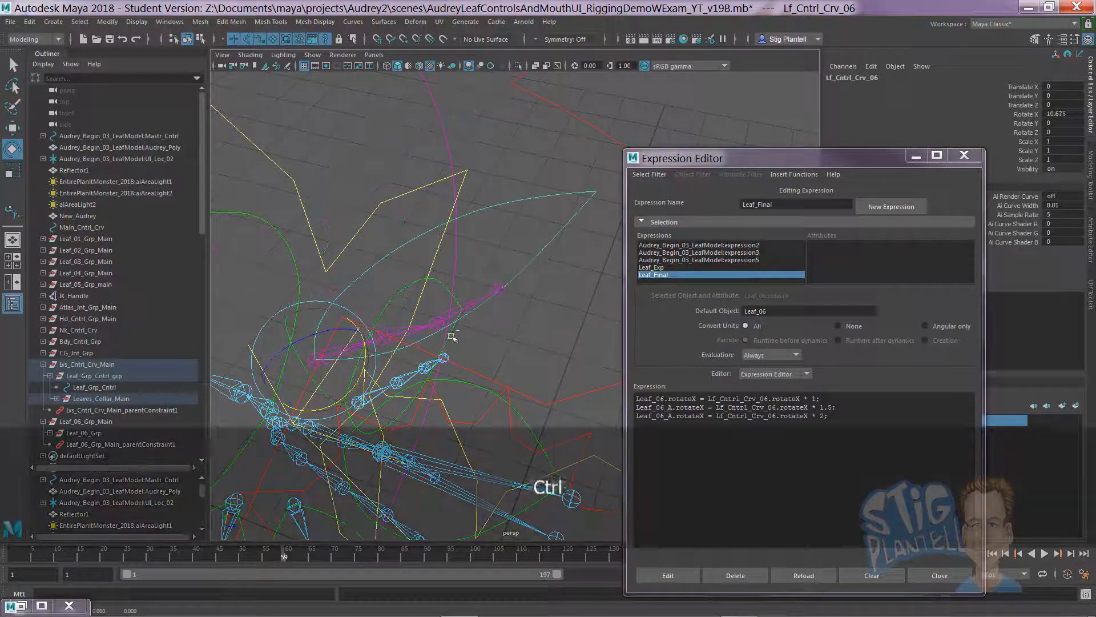
{"action": "key", "text": "ctrl+z"}
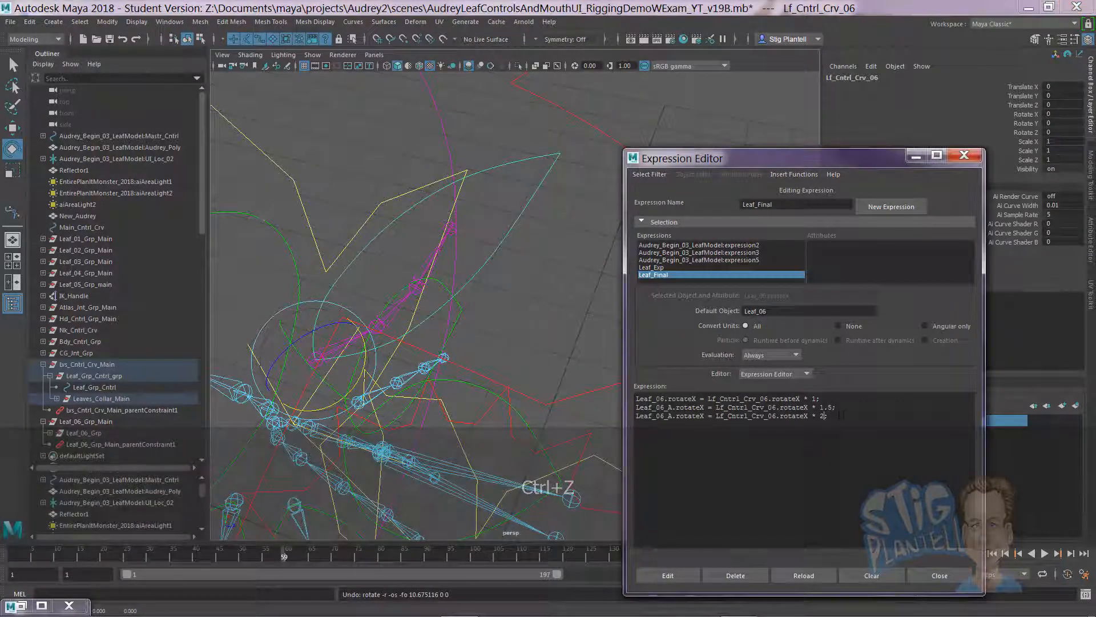
Step: Change the third line of Leaf_Final to "Leaf_06_B.rotateX = Lf_Cntrl_Crv_06.rotateX * 2;" and apply the edit
{"action": "type", "text": ".5"}
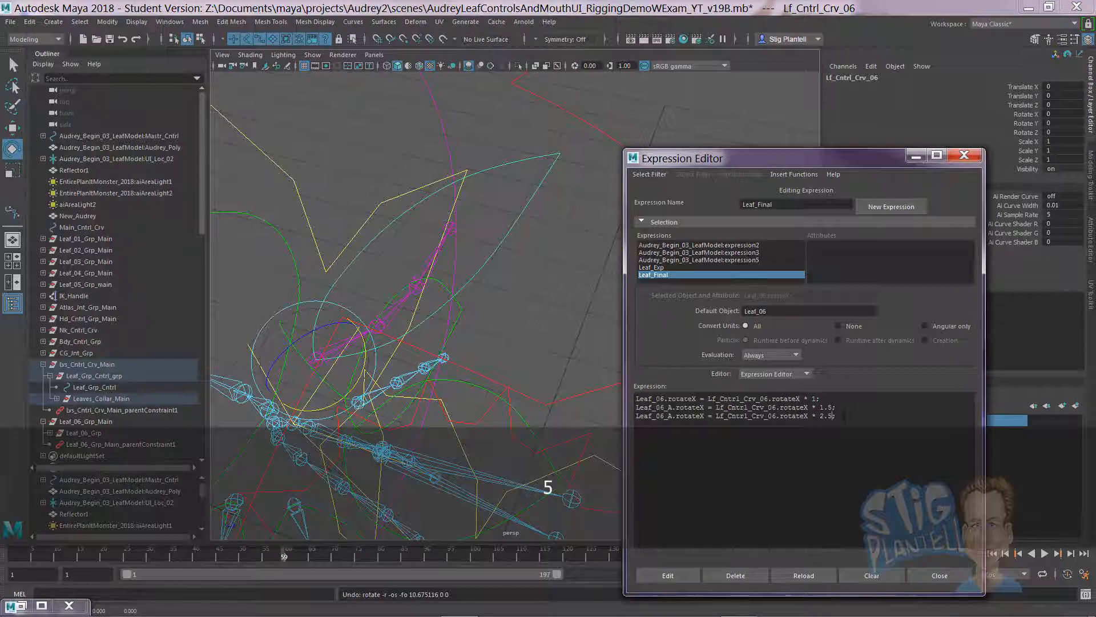
{"action": "key", "text": "BackSpace"}
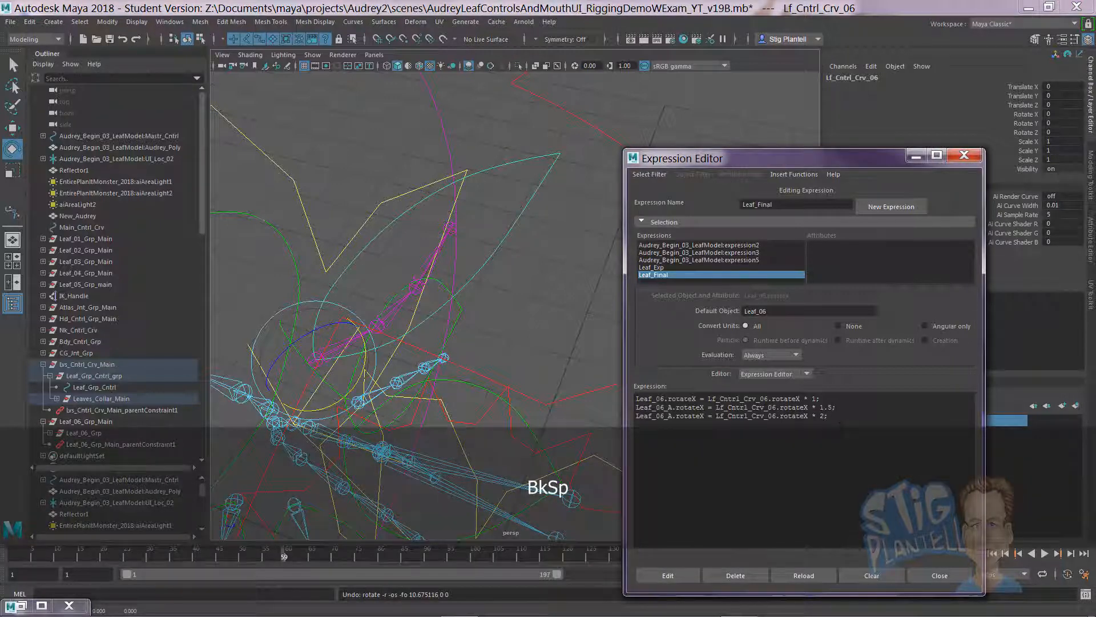
{"action": "left_click_drag", "start_coordinate": [673, 416], "coordinate": [668, 416]}
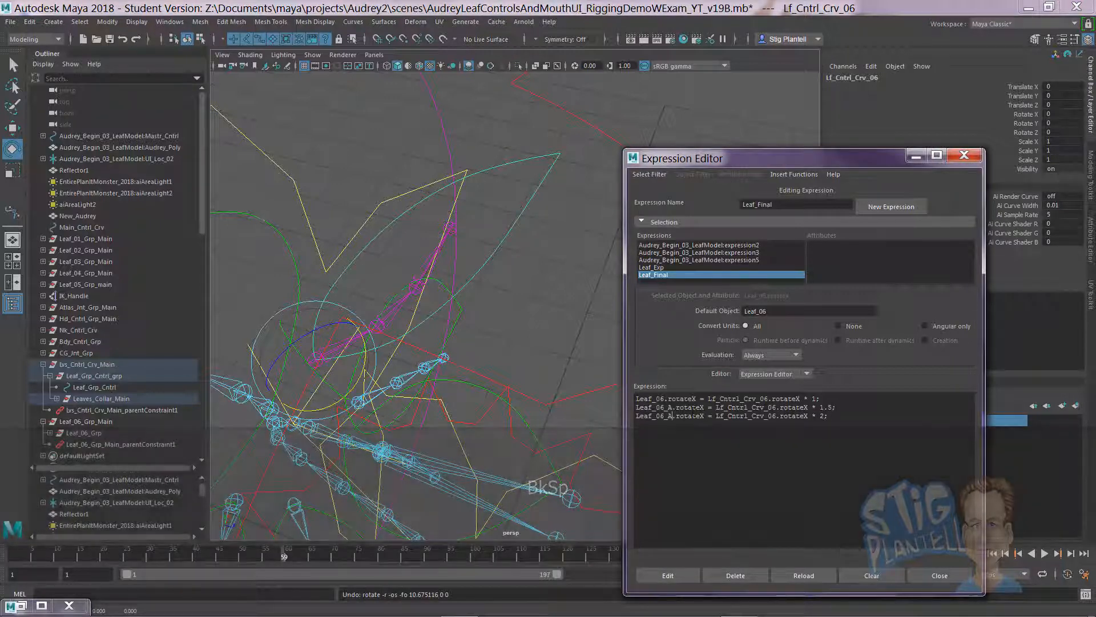
{"action": "type", "text": "B"}
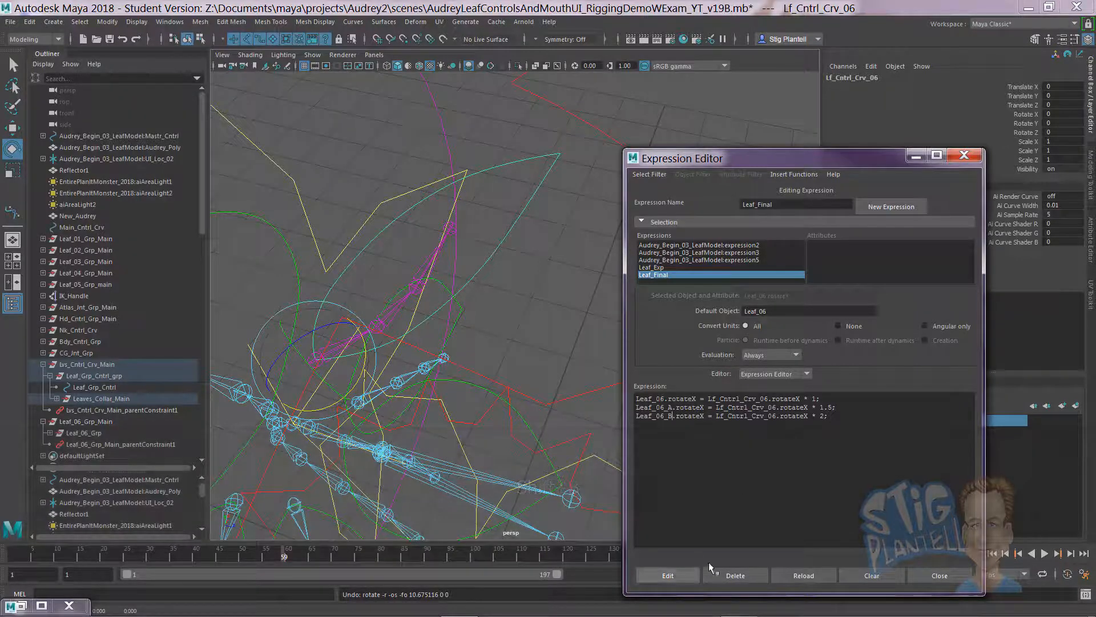
{"action": "left_click", "coordinate": [683, 573]}
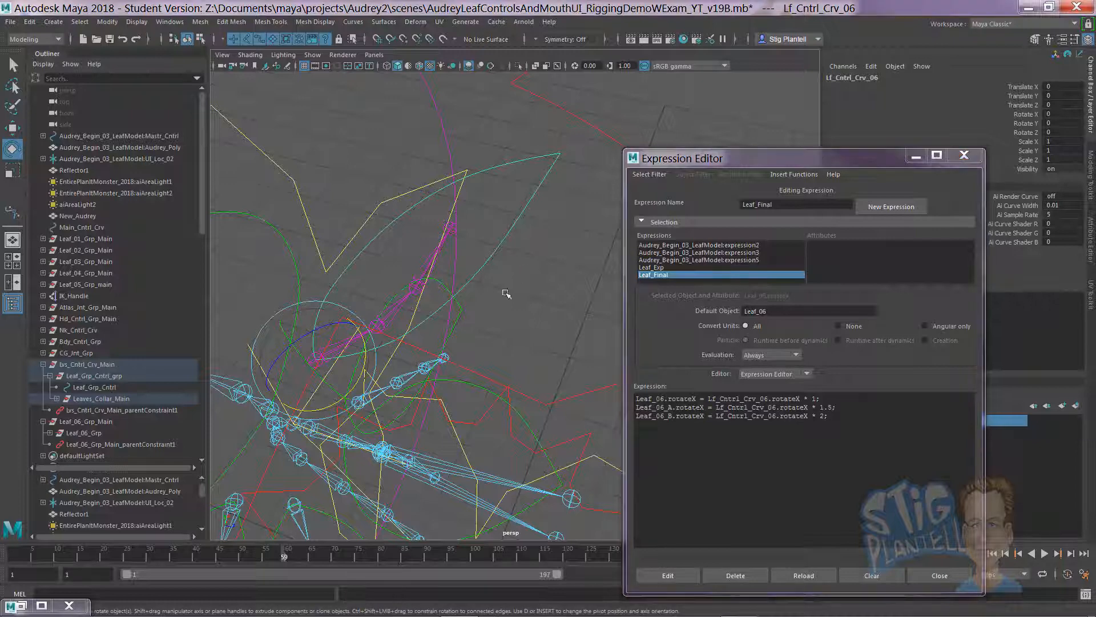
Step: Try rotating Lf_Cntrl_Crv_06 in X to test all three leaf joints and reset its Rotate X to 0
{"action": "left_click_drag", "start_coordinate": [357, 339], "coordinate": [353, 336]}
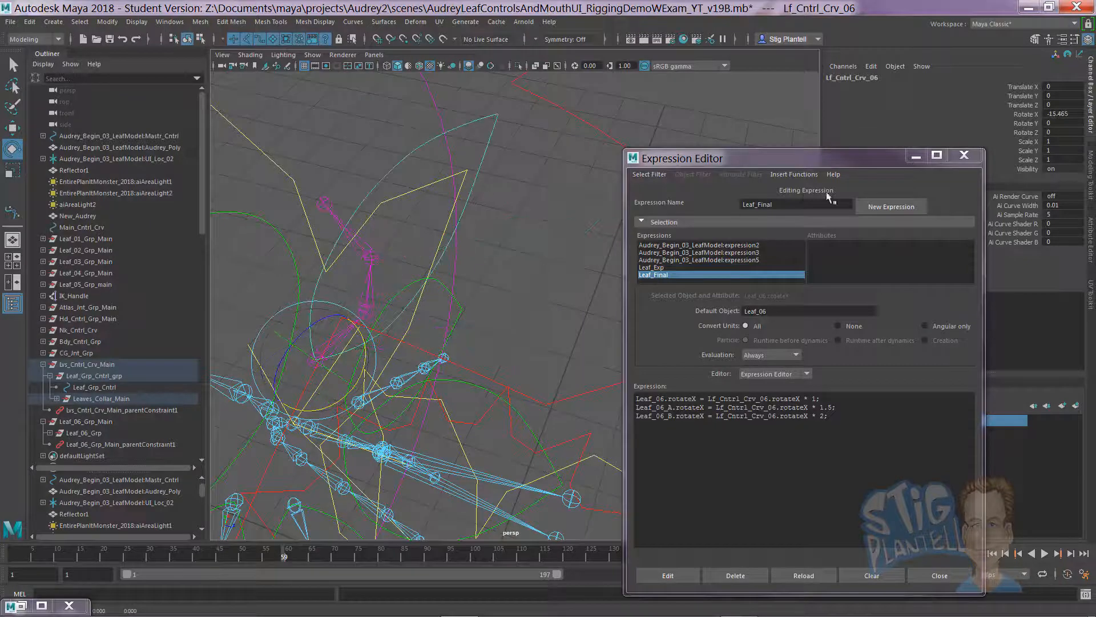
{"action": "left_click", "coordinate": [1061, 114]}
{"action": "type", "text": "0"}
{"action": "key", "text": "Return"}
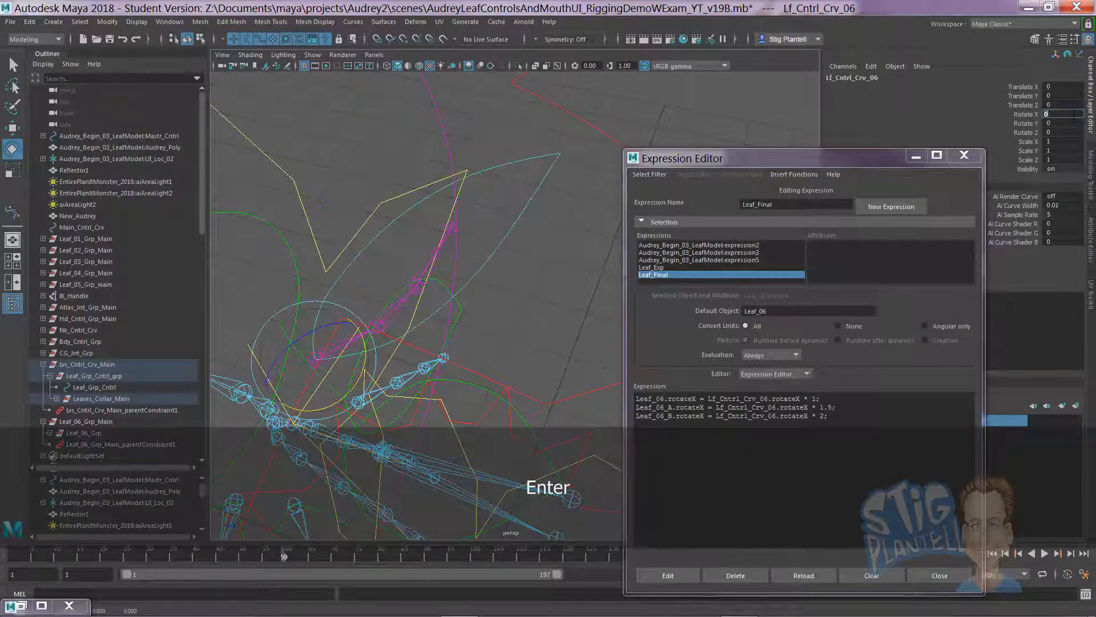
Step: Copy the three rotateX lines of Leaf_Final and delete that expression
{"action": "left_click_drag", "start_coordinate": [828, 416], "coordinate": [616, 394]}
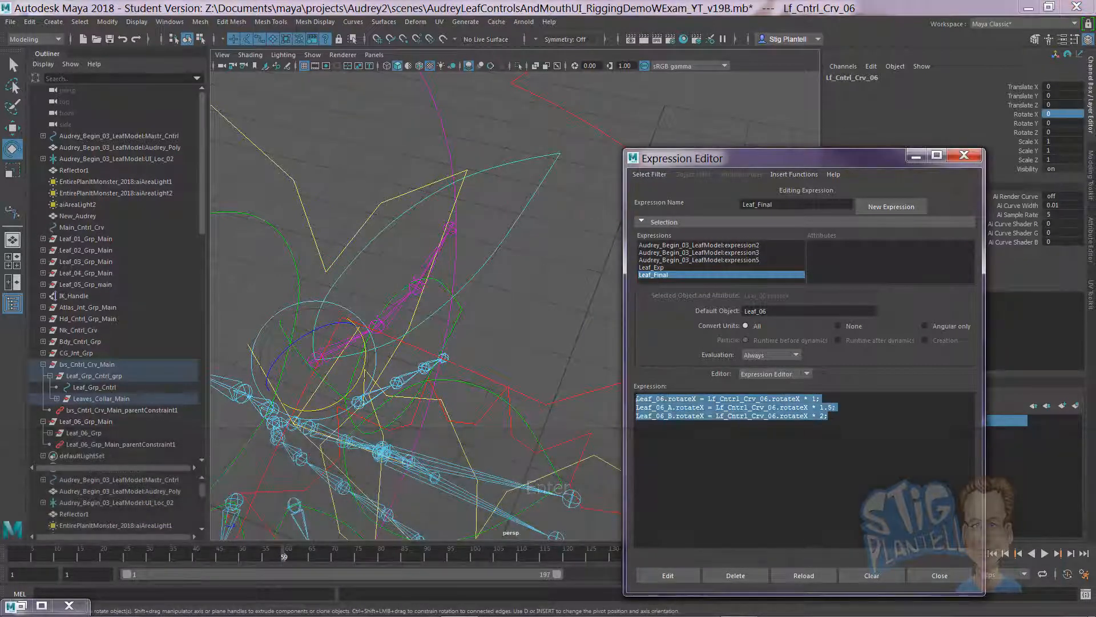
{"action": "key", "text": "ctrl+c"}
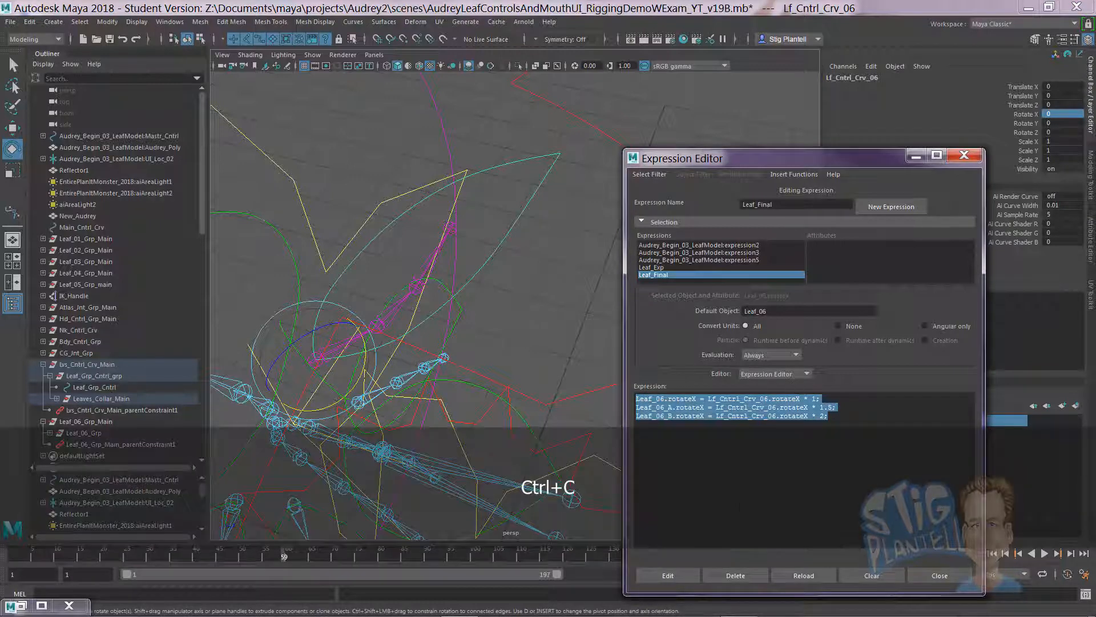
{"action": "left_click", "coordinate": [736, 574]}
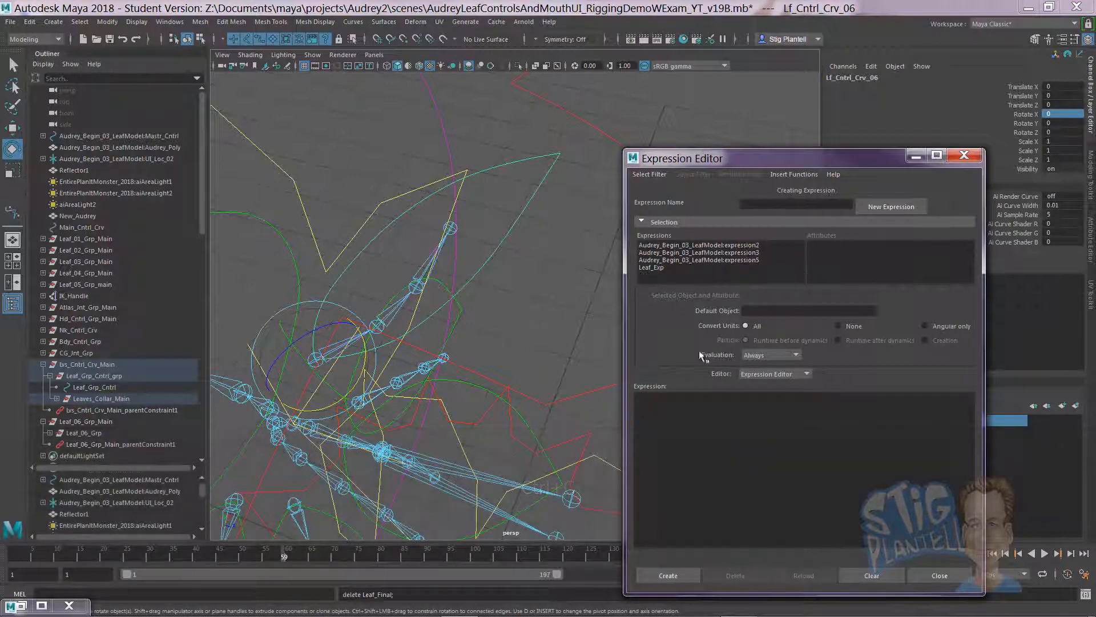
Step: Load the Leaf_Exp expression, paste the three Leaf_06 rotateX lines under its //Leaf 6// heading and apply the edit
{"action": "left_click", "coordinate": [655, 266]}
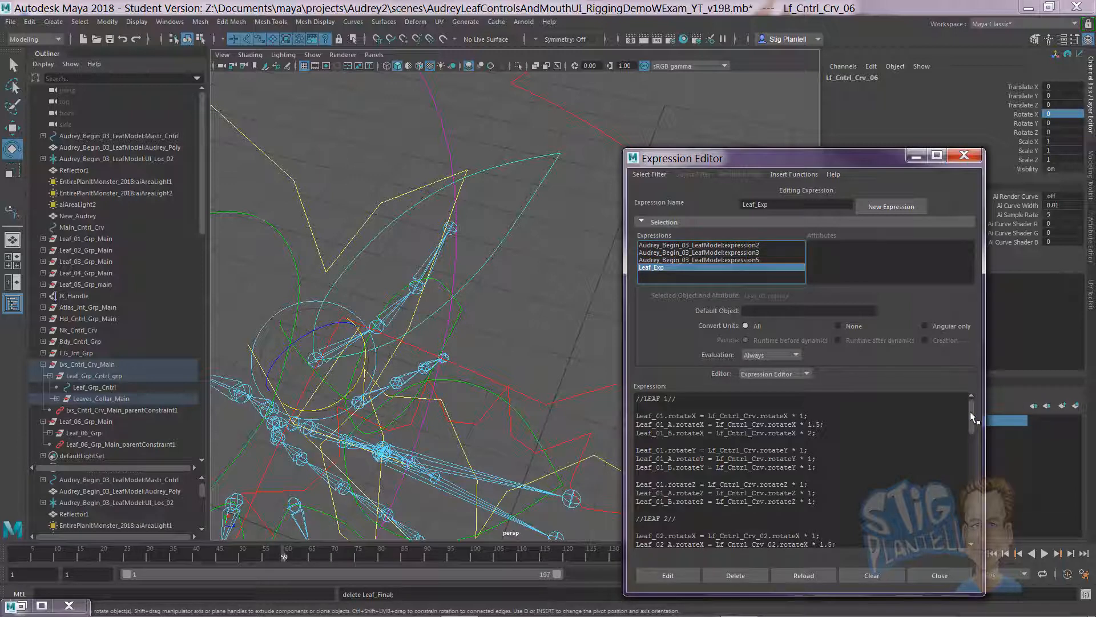
{"action": "left_click_drag", "start_coordinate": [970, 412], "coordinate": [953, 552]}
{"action": "left_click_drag", "start_coordinate": [785, 154], "coordinate": [776, 68]}
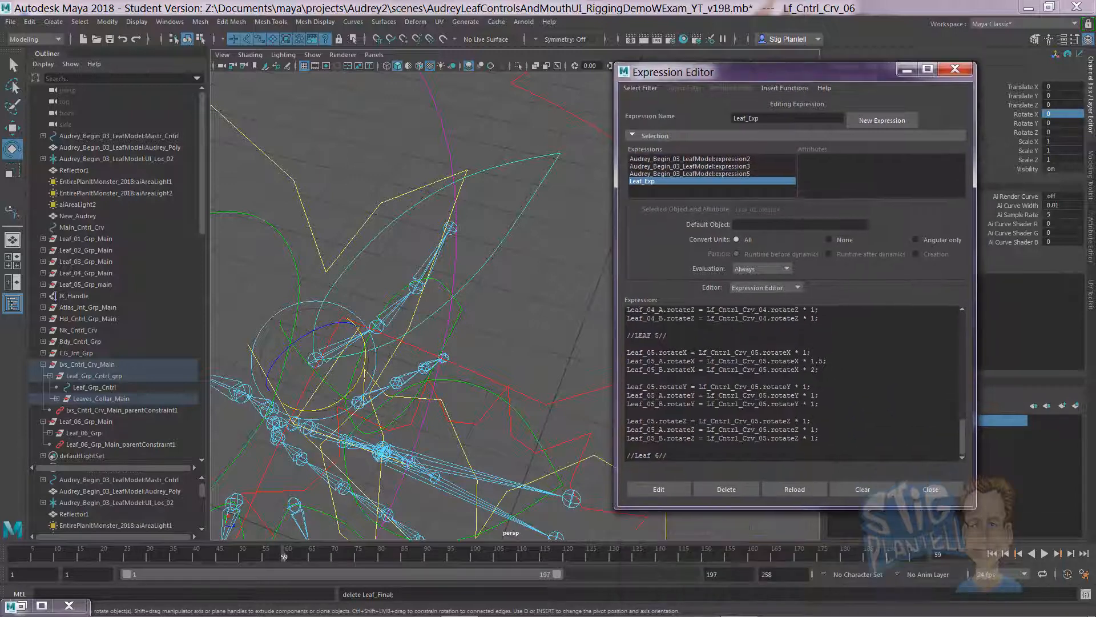
{"action": "key", "text": "Return"}
{"action": "key", "text": "ctrl+v"}
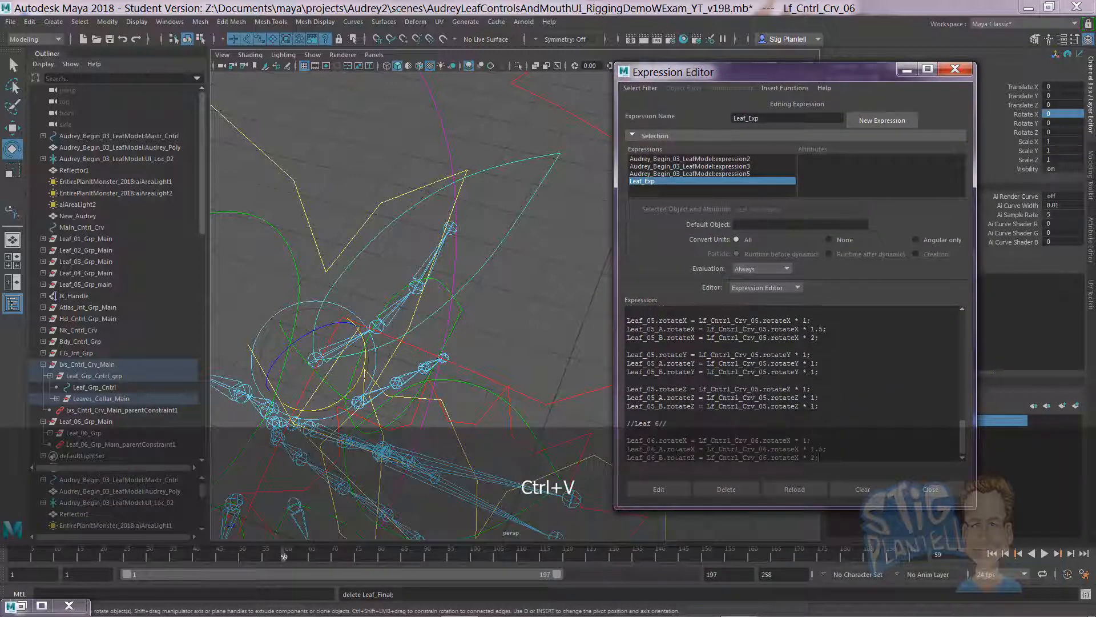
{"action": "left_click", "coordinate": [659, 490]}
Step: Try rotating Lf_Cntrl_Crv_06 in X to test the lines added to Leaf_Exp and undo the rotation
{"action": "left_click_drag", "start_coordinate": [436, 325], "coordinate": [521, 284], "text": "alt"}
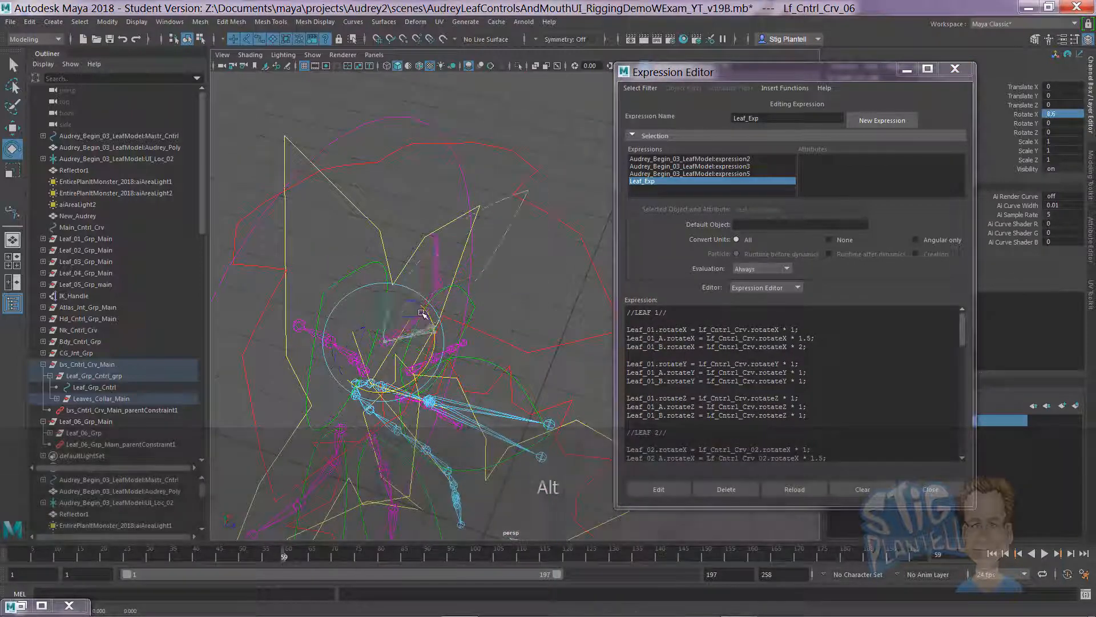
{"action": "key", "text": "ctrl+z"}
{"action": "left_click_drag", "start_coordinate": [701, 263], "coordinate": [680, 260], "text": "alt"}
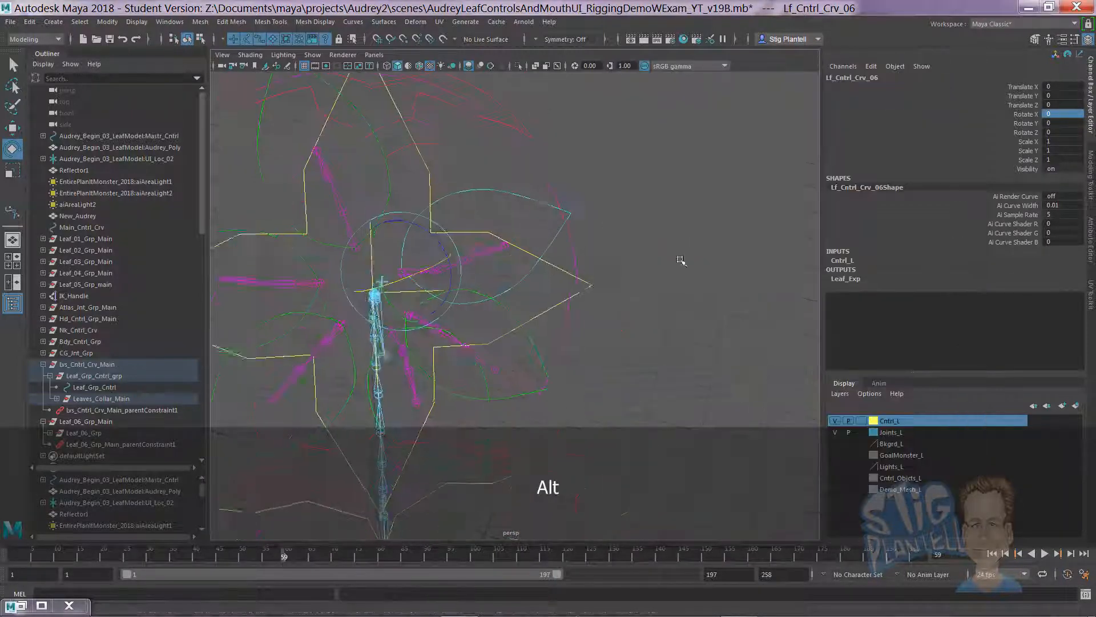
Step: Select the neck control curve Nk_Cntrl_Crv and move it along the Z axis to pose the rig
{"action": "right_click_drag", "start_coordinate": [680, 259], "coordinate": [540, 306], "text": "alt"}
{"action": "middle_click_drag", "start_coordinate": [541, 306], "coordinate": [525, 281], "text": "alt"}
{"action": "right_click_drag", "start_coordinate": [526, 281], "coordinate": [738, 320], "text": "alt"}
{"action": "left_click_drag", "start_coordinate": [738, 320], "coordinate": [630, 319], "text": "alt"}
{"action": "left_click", "coordinate": [642, 250]}
{"action": "left_click_drag", "start_coordinate": [642, 250], "coordinate": [676, 275], "text": "alt"}
{"action": "left_click", "coordinate": [646, 281]}
{"action": "key", "text": "w"}
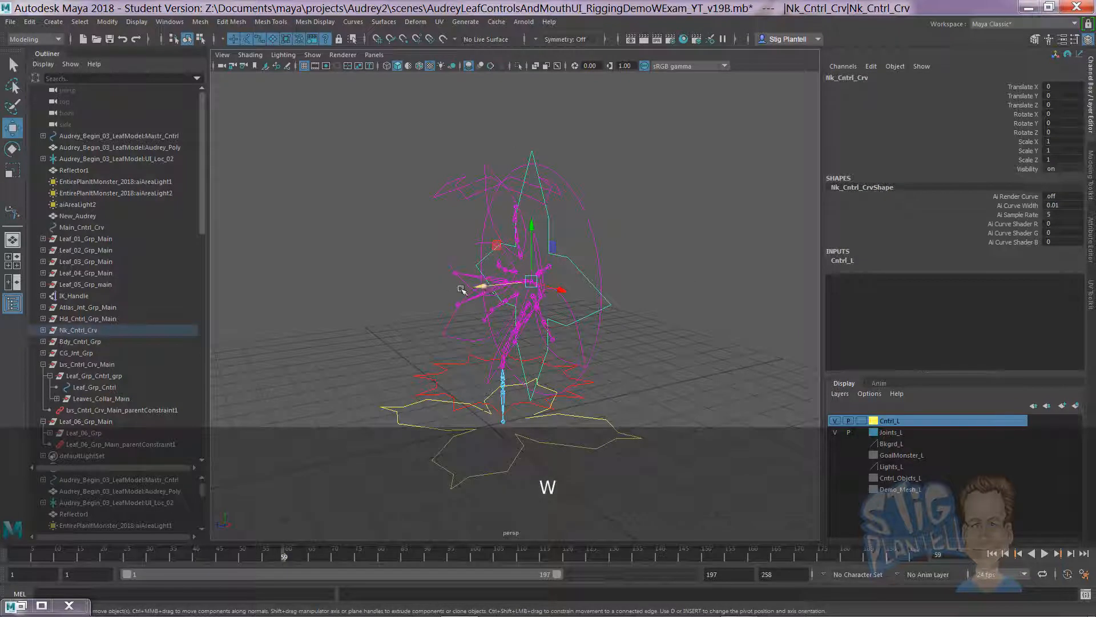
{"action": "left_click_drag", "start_coordinate": [461, 289], "coordinate": [348, 294]}
{"action": "middle_click_drag", "start_coordinate": [429, 290], "coordinate": [533, 238], "text": "alt"}
Step: Select Leaf_Grp_Cntrl and rotate it about -23 degrees in X to test the whole leaf group
{"action": "left_click", "coordinate": [581, 257]}
{"action": "left_click_drag", "start_coordinate": [617, 220], "coordinate": [592, 217], "text": "alt"}
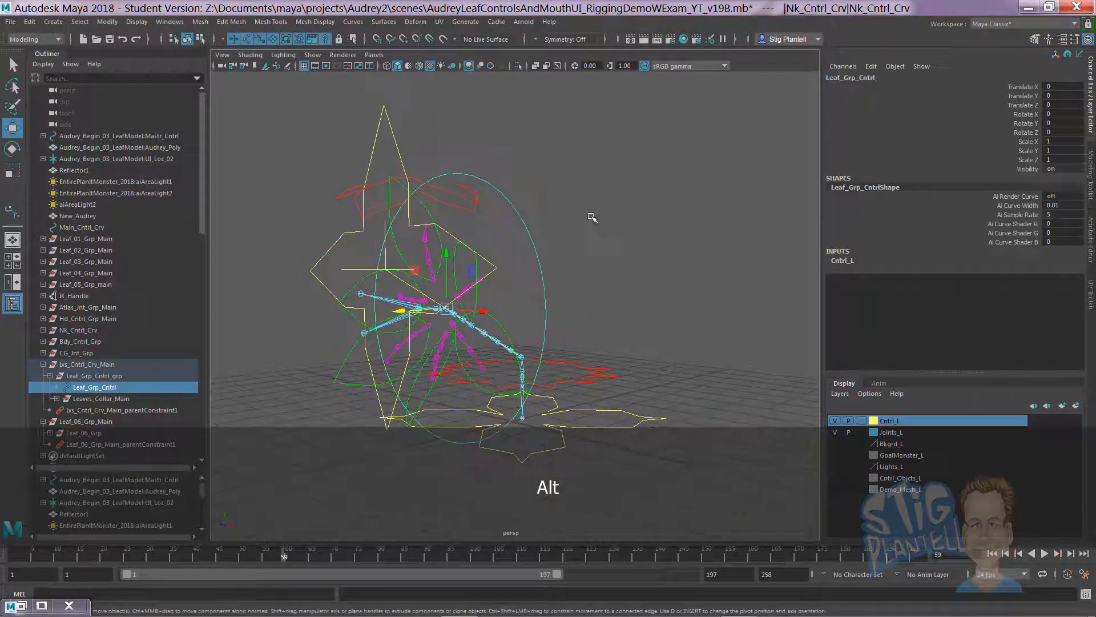
{"action": "key", "text": "e"}
{"action": "left_click_drag", "start_coordinate": [432, 258], "coordinate": [502, 245]}
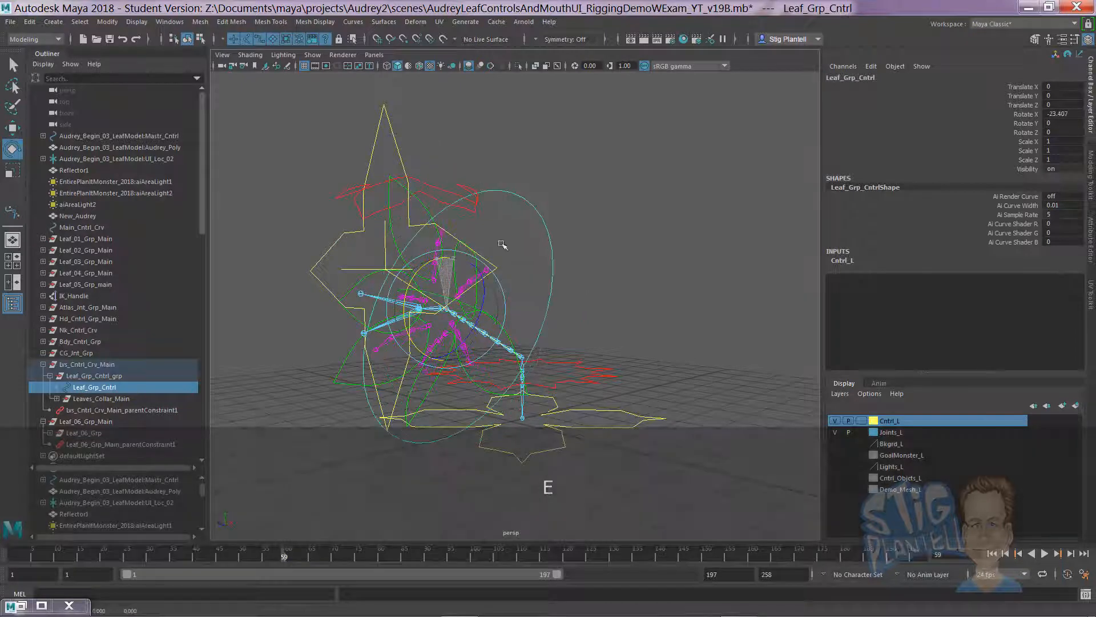
Step: Select the sixth leaf control Lf_Cntrl_Crv_06 and rotate it about -9.9 degrees in X to test its joints
{"action": "left_click", "coordinate": [508, 257]}
{"action": "left_click", "coordinate": [457, 261]}
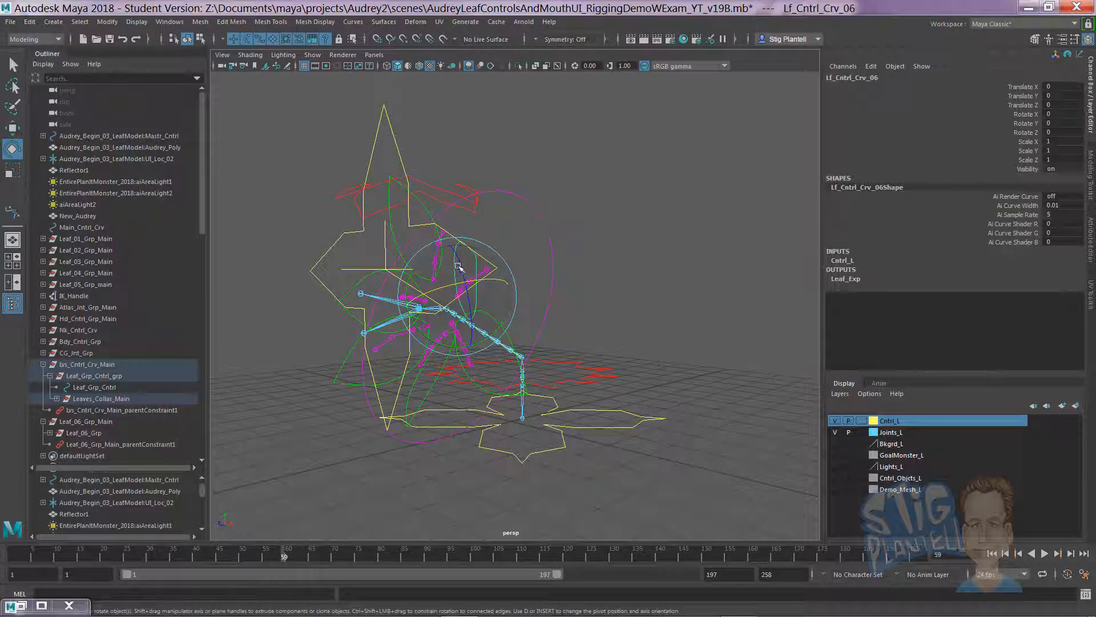
{"action": "key", "text": "ctrl+z"}
{"action": "left_click_drag", "start_coordinate": [484, 289], "coordinate": [487, 295], "text": "alt"}
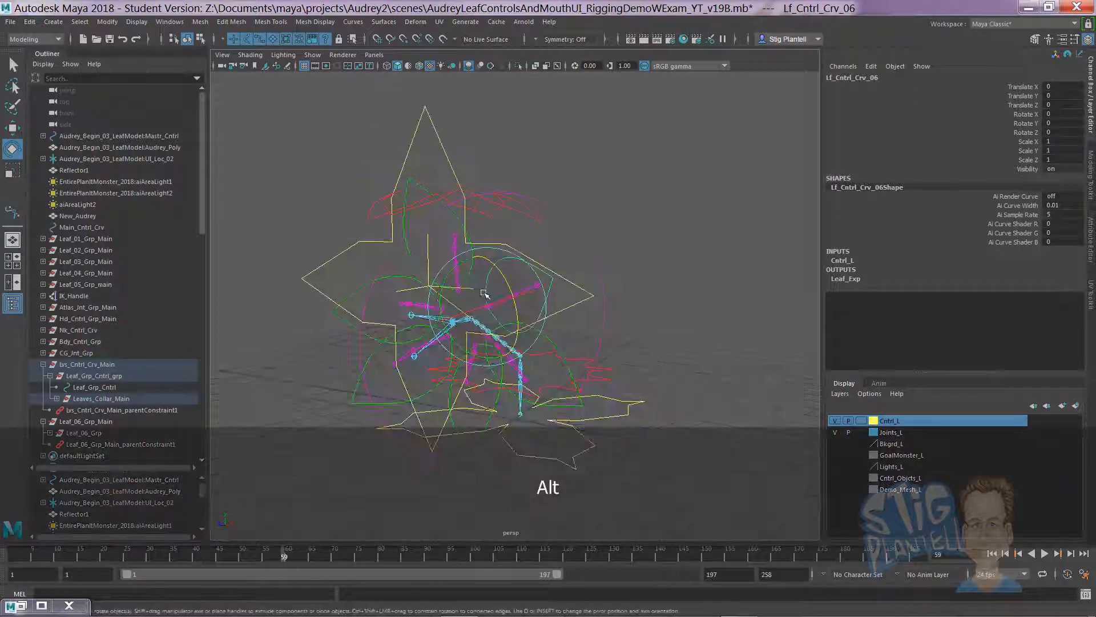
{"action": "right_click_drag", "start_coordinate": [487, 295], "coordinate": [631, 303], "text": "alt"}
{"action": "middle_click_drag", "start_coordinate": [557, 288], "coordinate": [602, 270], "text": "alt"}
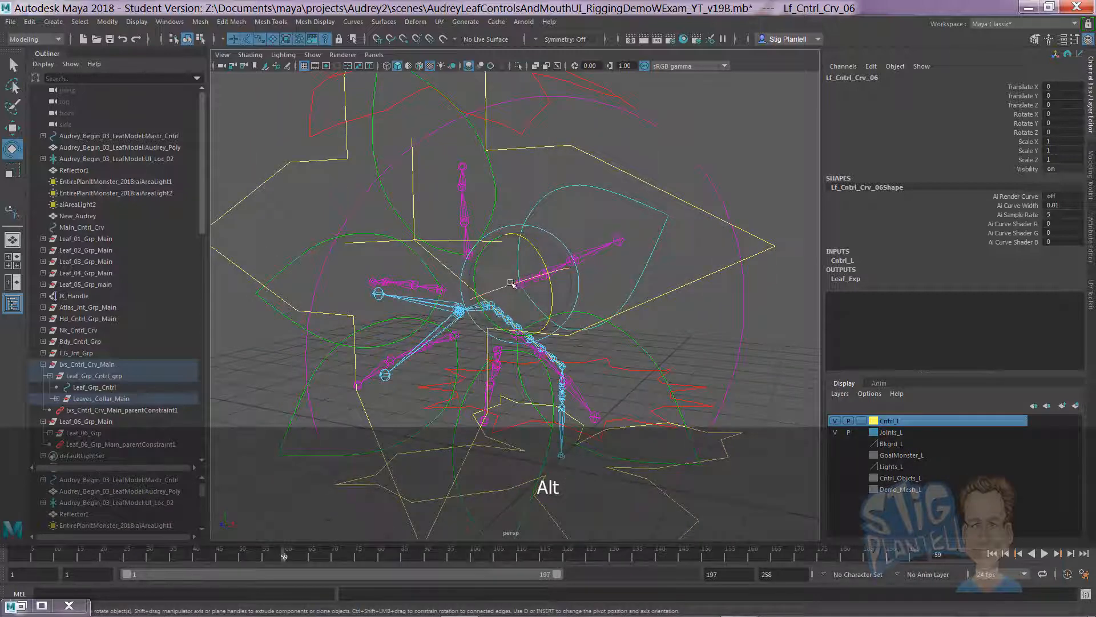
{"action": "left_click_drag", "start_coordinate": [511, 283], "coordinate": [604, 231]}
Step: Open the Expression Editor and load Leaf_Exp, going to the lines under its //Leaf 6// heading
{"action": "key", "text": "space"}
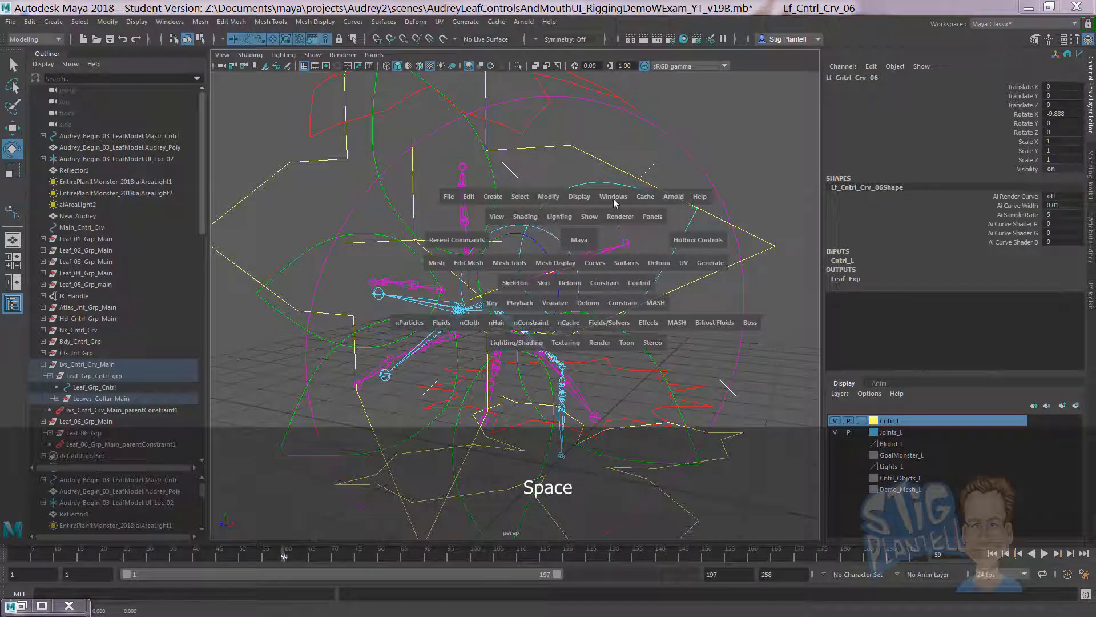
{"action": "left_click", "coordinate": [614, 202]}
{"action": "mouse_move", "coordinate": [658, 300]}
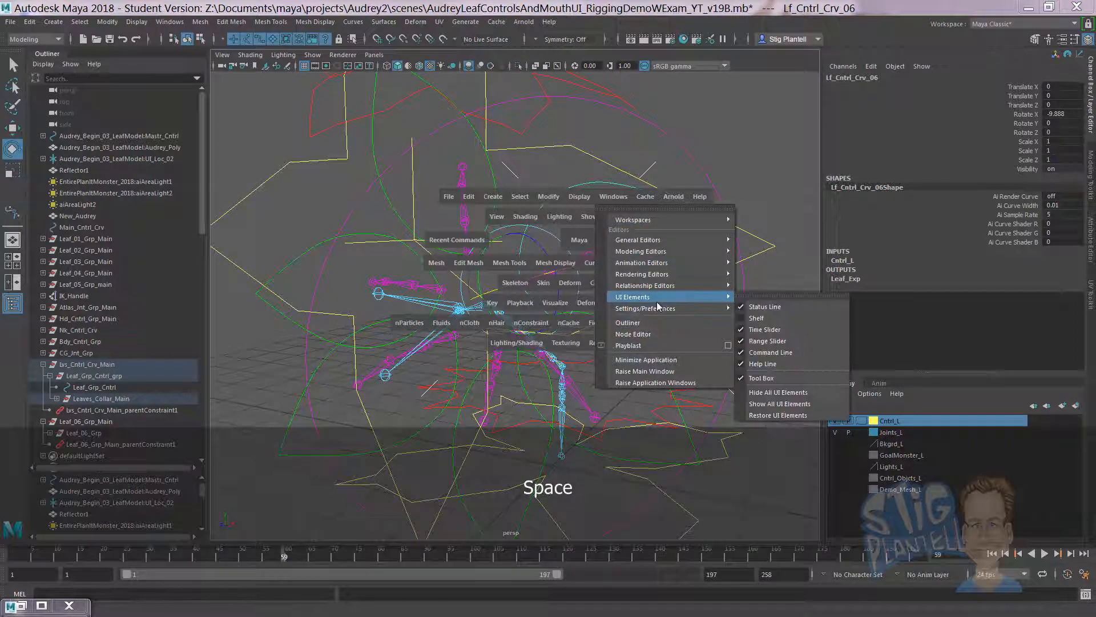
{"action": "mouse_move", "coordinate": [659, 264]}
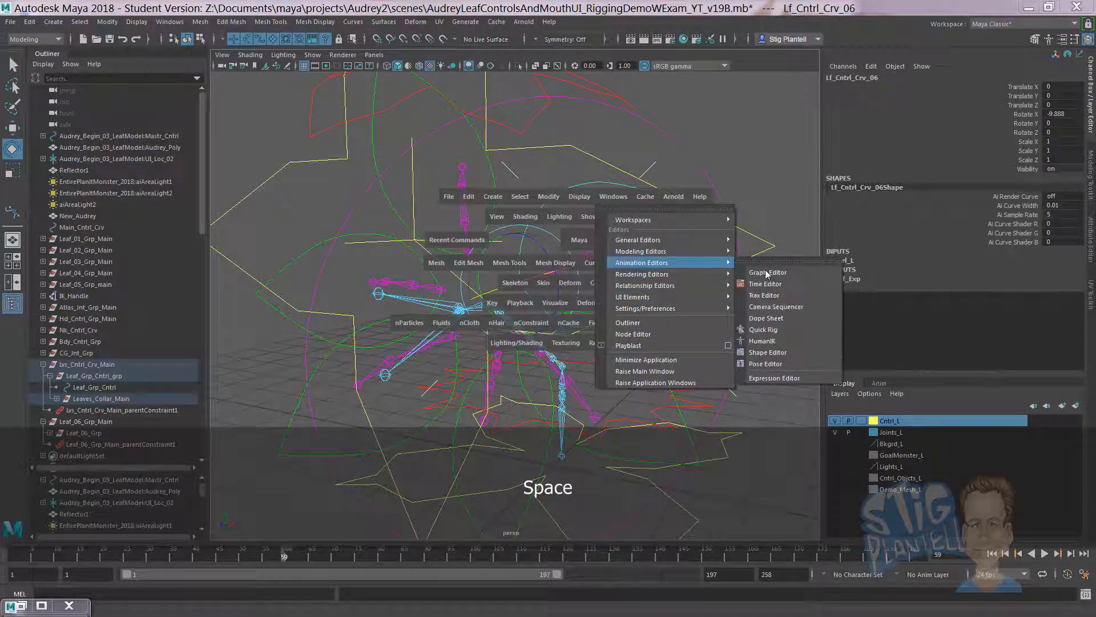
{"action": "left_click", "coordinate": [784, 378]}
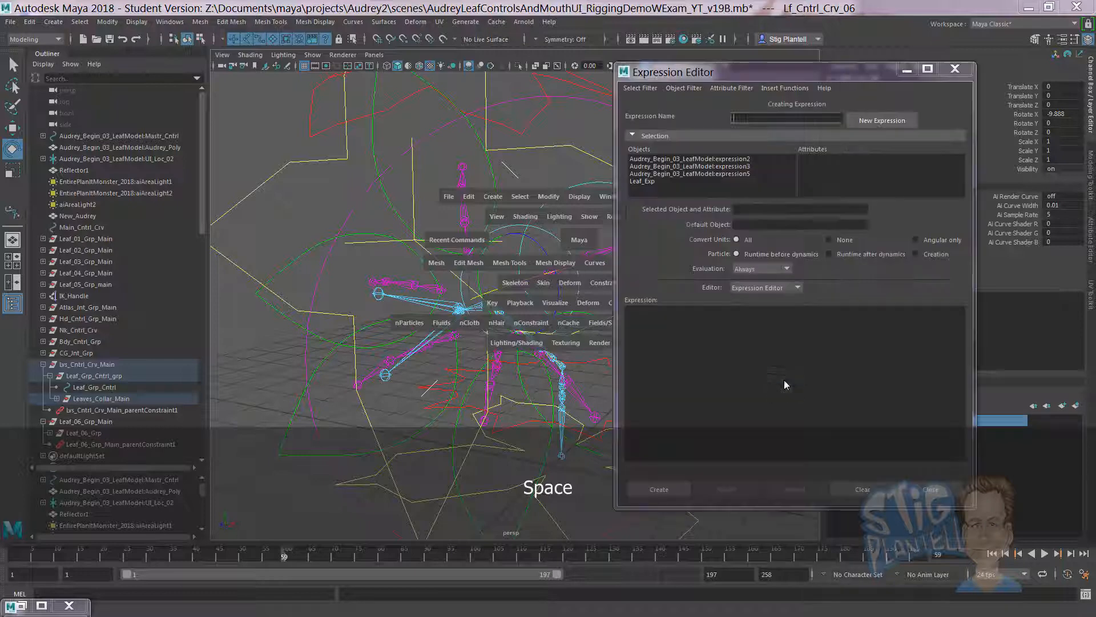
{"action": "left_click", "coordinate": [645, 182]}
{"action": "scroll", "coordinate": [960, 348], "scroll_direction": "down", "scroll_amount": 10}
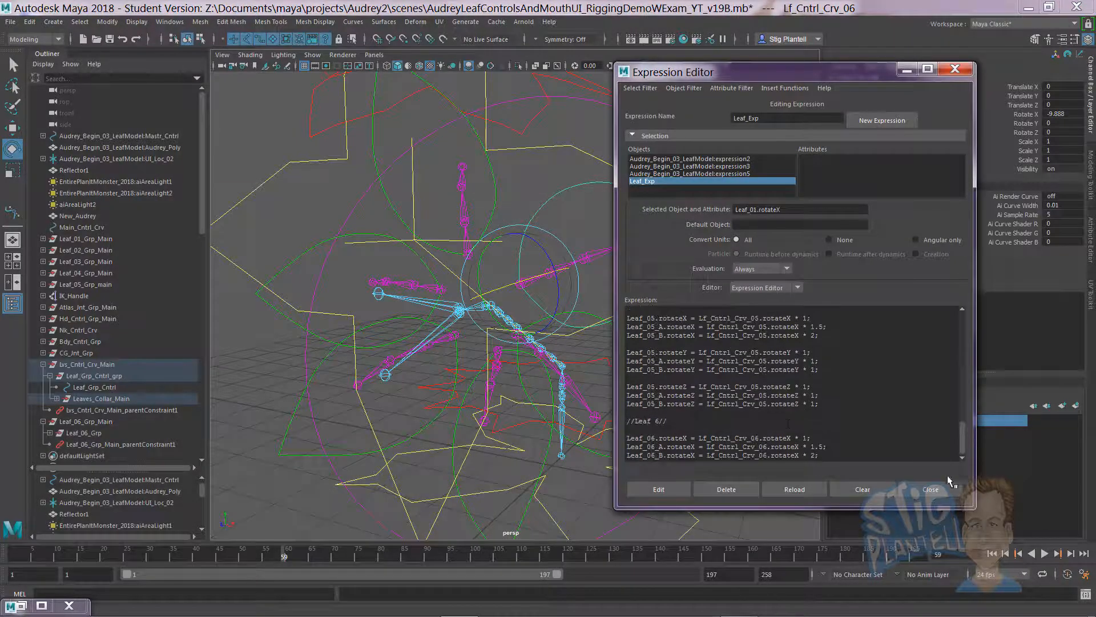
Step: Duplicate the three Leaf_06 rotateX lines as a new block at the end of the Leaf_Exp expression
{"action": "left_click_drag", "start_coordinate": [829, 462], "coordinate": [618, 438]}
{"action": "key", "text": "ctrl+c"}
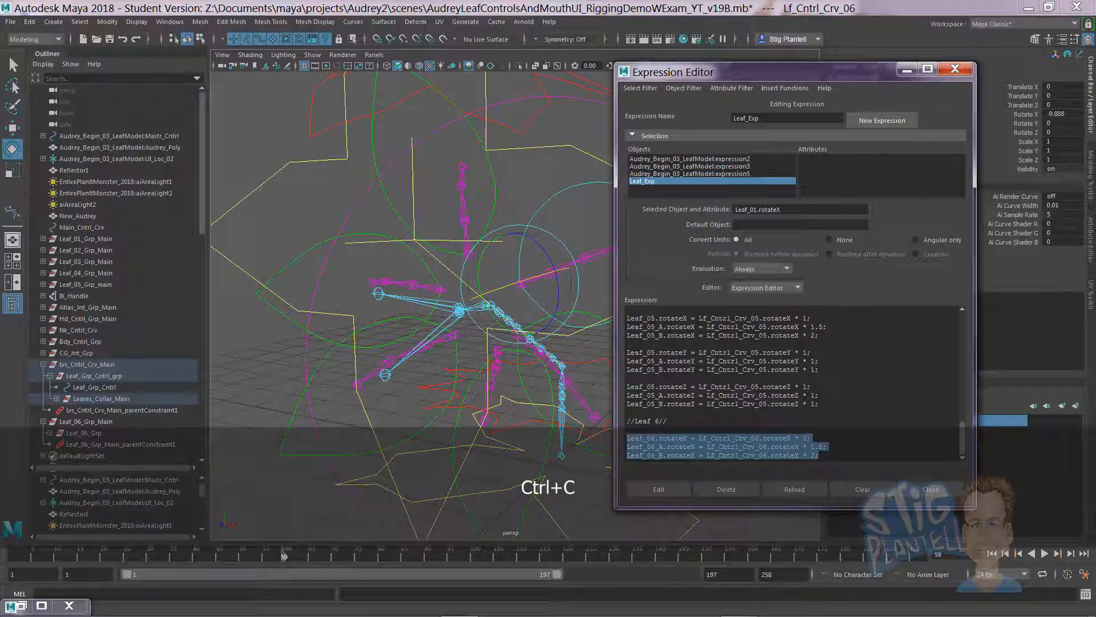
{"action": "left_click", "coordinate": [827, 455]}
{"action": "key", "text": "Return"}
{"action": "key", "text": "Return"}
{"action": "key", "text": "ctrl+v"}
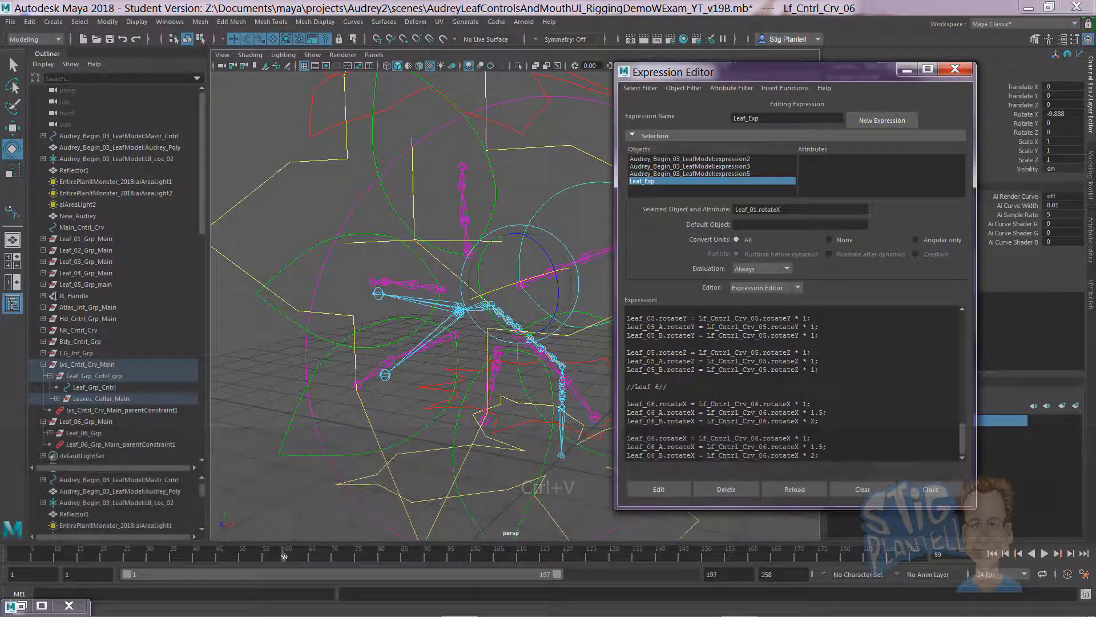
Step: Change rotateX to rotateY on both sides of the copied Leaf_06 lines and apply the expression edit
{"action": "key", "text": "BackSpace"}
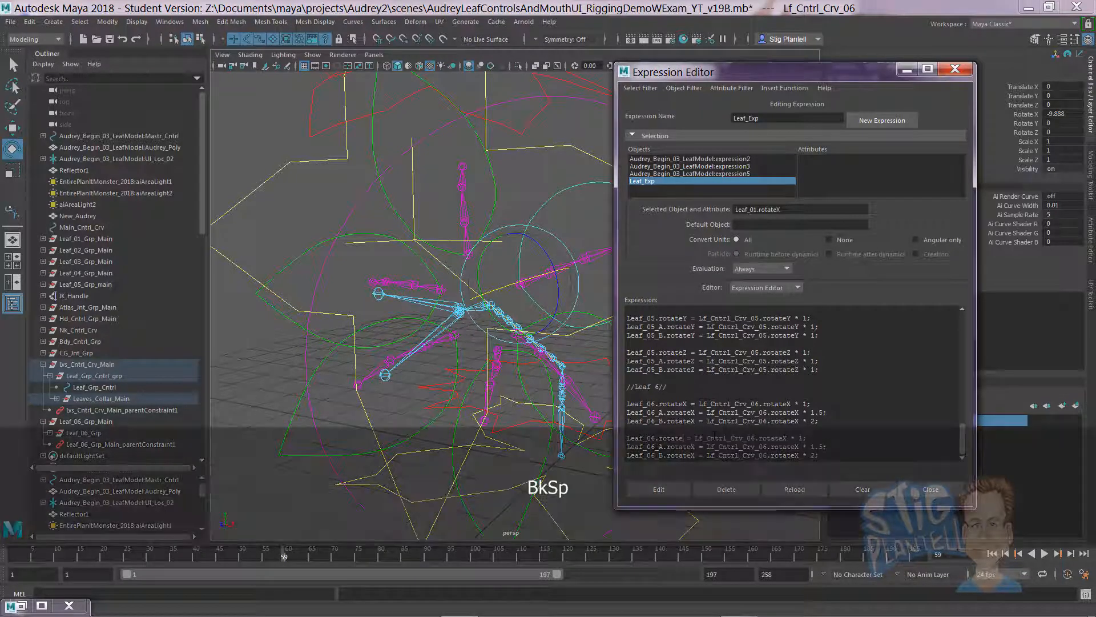
{"action": "type", "text": "Y"}
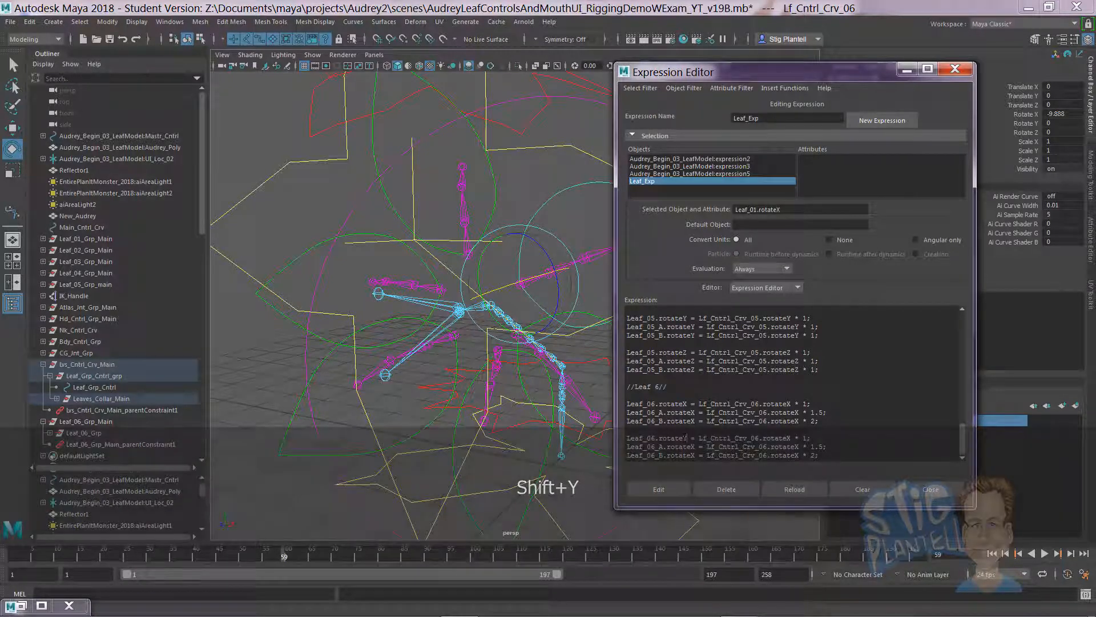
{"action": "left_click_drag", "start_coordinate": [687, 438], "coordinate": [682, 438]}
{"action": "key", "text": "ctrl+c"}
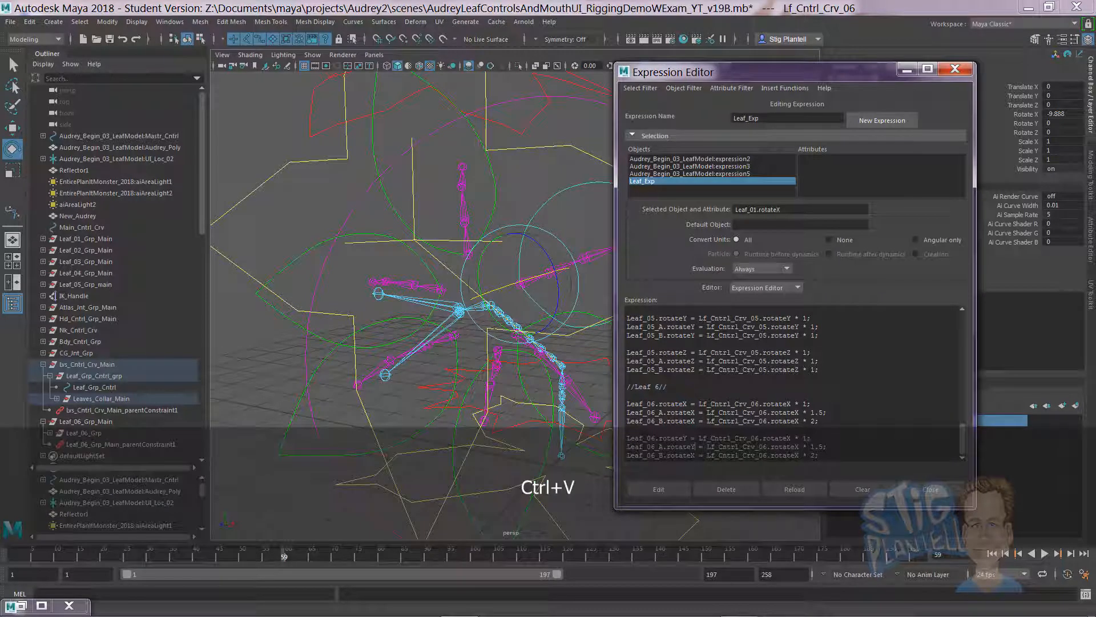
{"action": "key", "text": "ctrl+v"}
{"action": "left_click_drag", "start_coordinate": [797, 447], "coordinate": [792, 446]}
{"action": "key", "text": "ctrl+v"}
{"action": "left_click", "coordinate": [663, 490]}
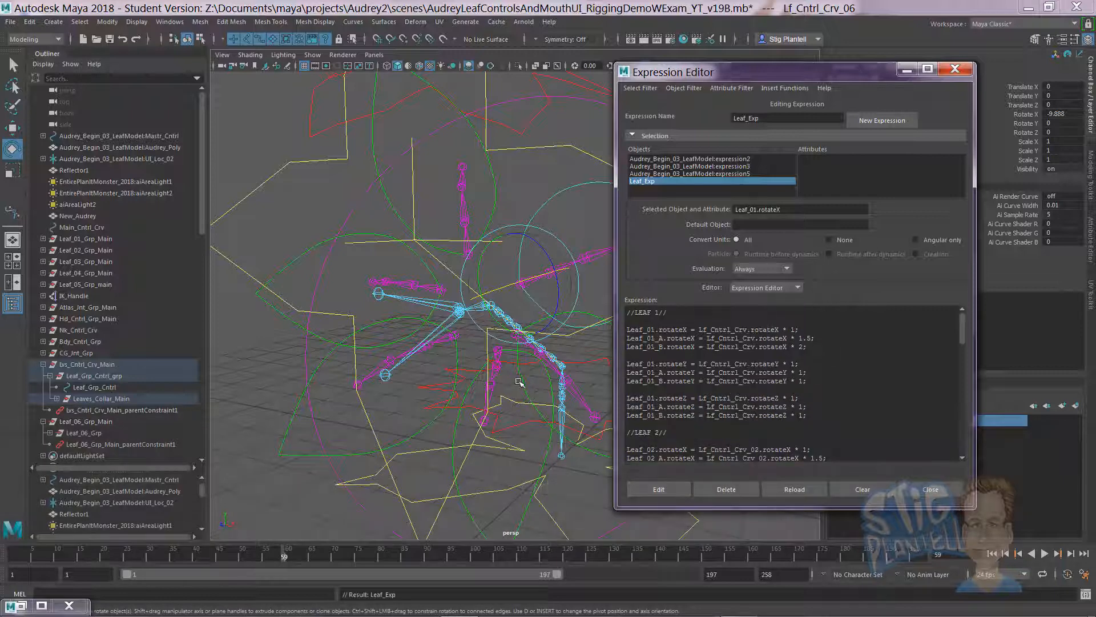
Step: Try rotating Lf_Cntrl_Crv_06 freely to test the rotateY lines and undo the rotation
{"action": "left_click_drag", "start_coordinate": [518, 382], "coordinate": [420, 305], "text": "alt"}
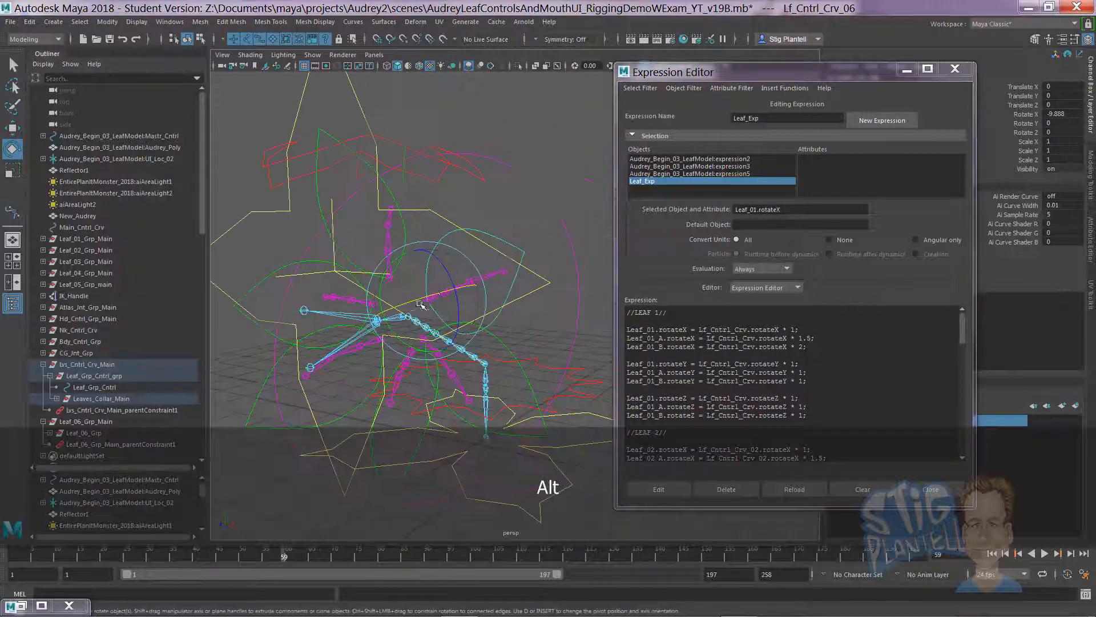
{"action": "left_click", "coordinate": [582, 146]}
{"action": "left_click", "coordinate": [503, 240]}
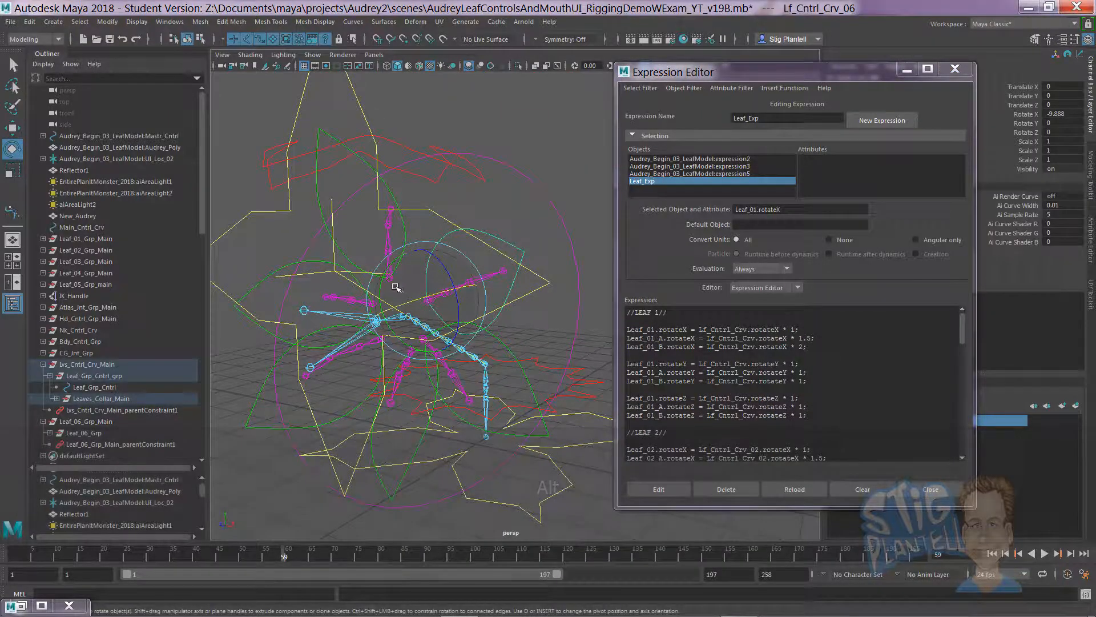
{"action": "mouse_move", "coordinate": [396, 288]}
{"action": "left_mouse_down"}
{"action": "mouse_move", "coordinate": [382, 297]}
{"action": "mouse_move", "coordinate": [394, 303]}
{"action": "mouse_move", "coordinate": [374, 289]}
{"action": "left_mouse_up"}
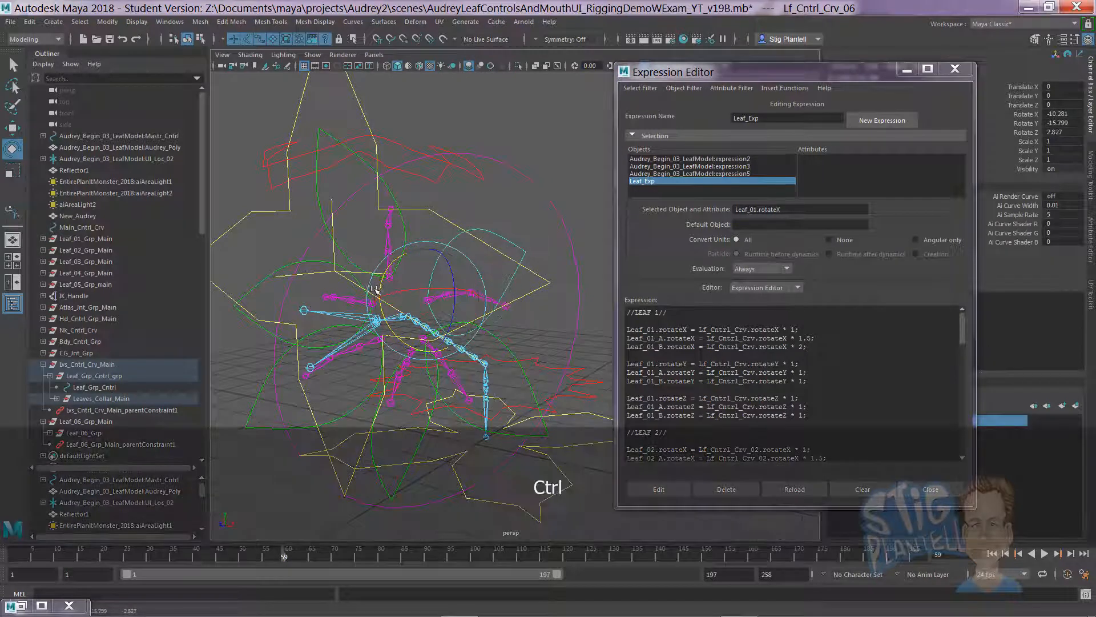
{"action": "key", "text": "ctrl+z"}
Step: Reset Lf_Cntrl_Crv_06 by setting its Rotate X to 0
{"action": "left_click_drag", "start_coordinate": [445, 280], "coordinate": [613, 432], "text": "alt"}
{"action": "type", "text": "0"}
{"action": "key", "text": "Return"}
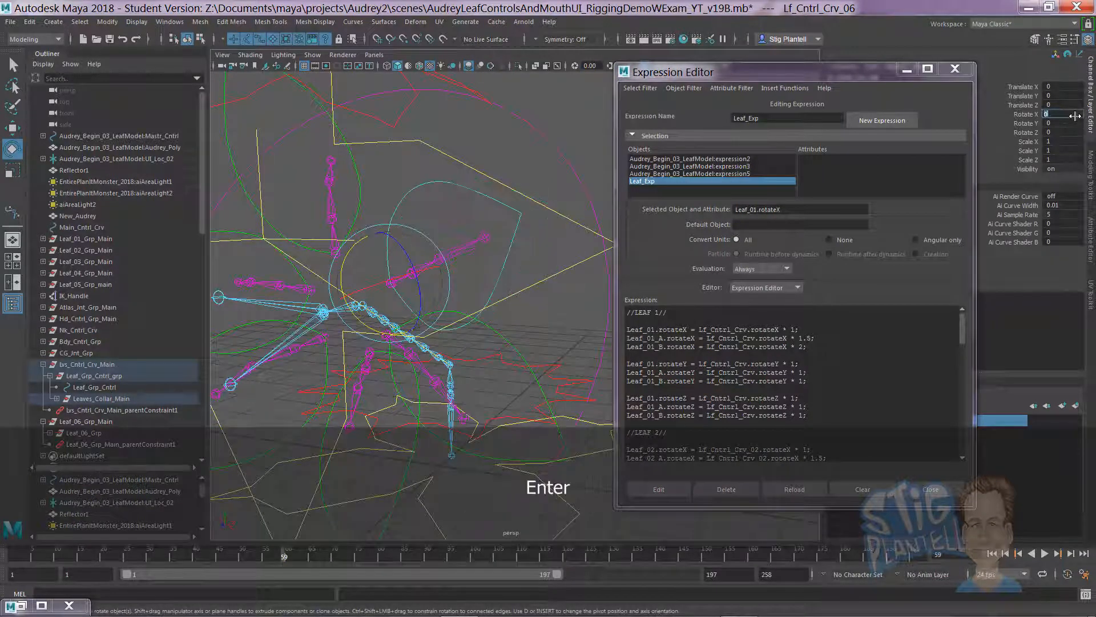
Step: Duplicate the three Leaf_06 rotateY lines as another block at the end of the Leaf_Exp expression
{"action": "left_click_drag", "start_coordinate": [963, 351], "coordinate": [947, 454]}
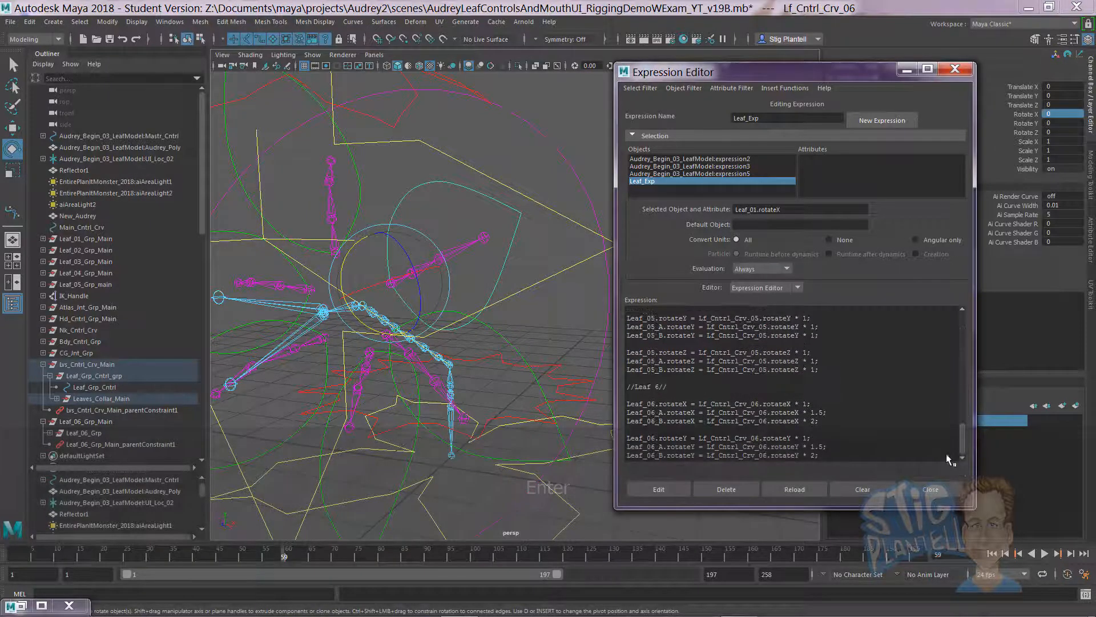
{"action": "left_click", "coordinate": [820, 455]}
{"action": "left_click_drag", "start_coordinate": [820, 455], "coordinate": [639, 437]}
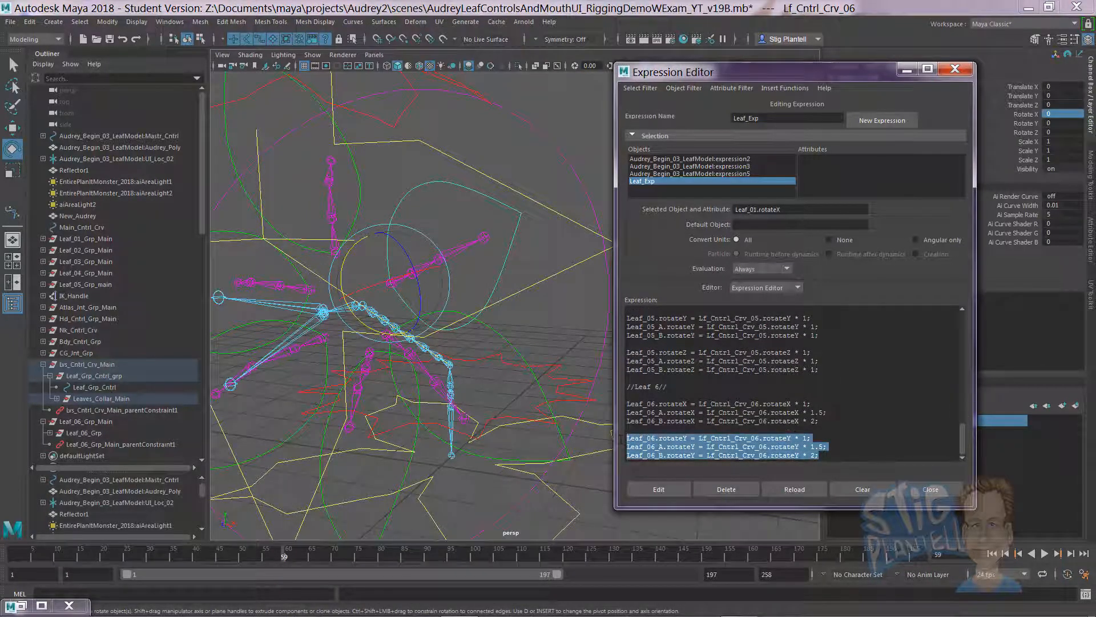
{"action": "key", "text": "ctrl+c"}
{"action": "left_click", "coordinate": [828, 455]}
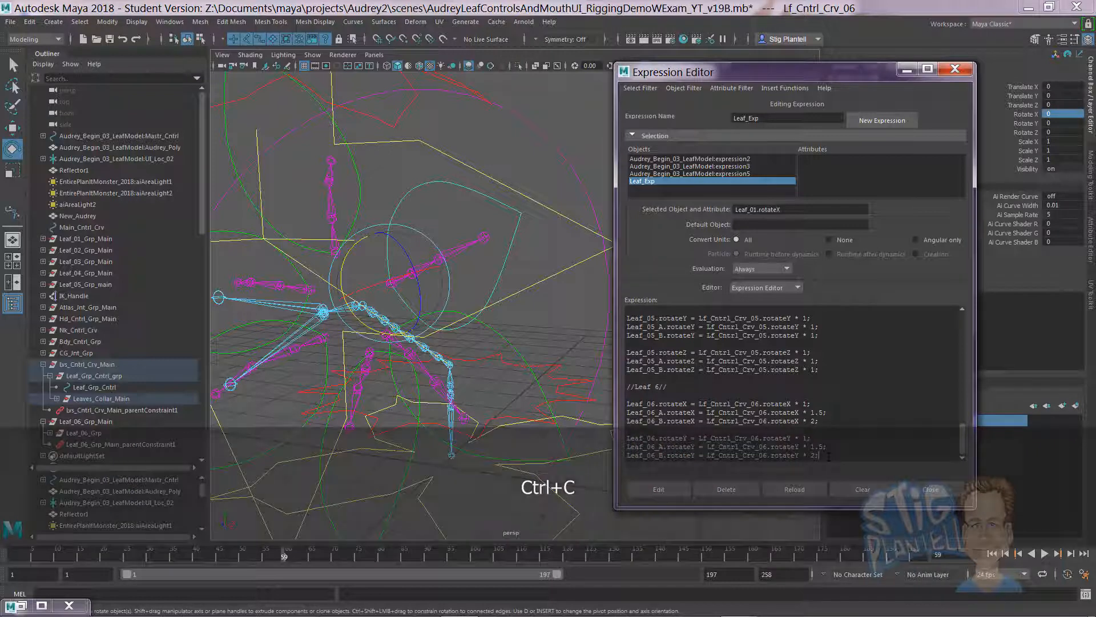
{"action": "key", "text": "Return"}
{"action": "key", "text": "Return"}
{"action": "key", "text": "ctrl+v"}
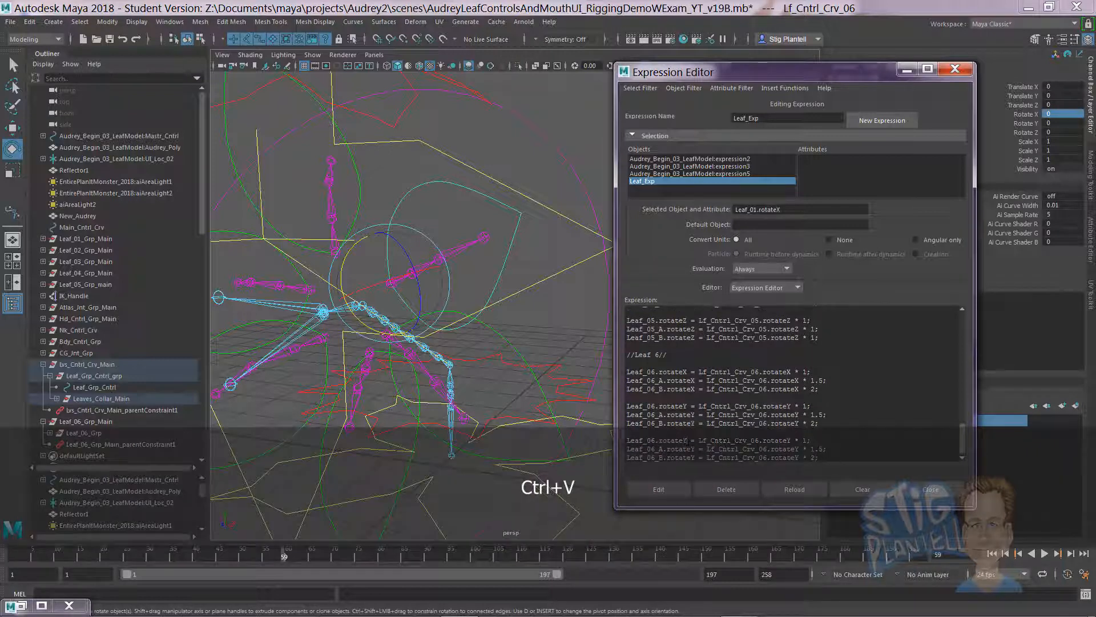
Step: Change rotateY to rotateZ throughout the newest Leaf_06 block and apply the expression edit
{"action": "left_click", "coordinate": [687, 440]}
{"action": "key", "text": "BackSpace"}
{"action": "type", "text": "Z"}
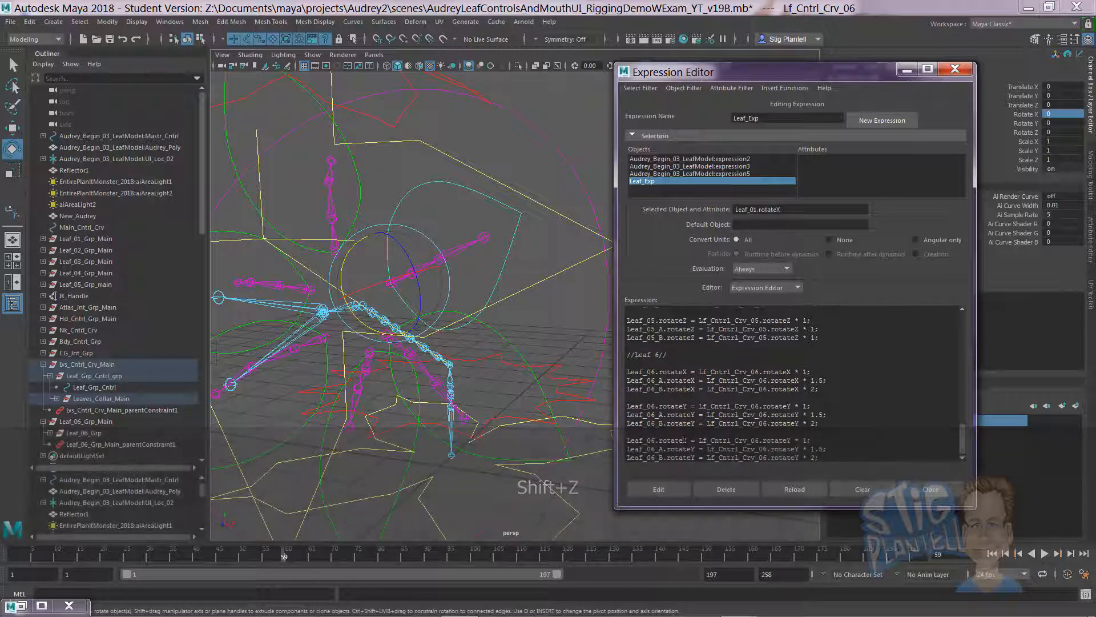
{"action": "left_click_drag", "start_coordinate": [688, 440], "coordinate": [683, 441]}
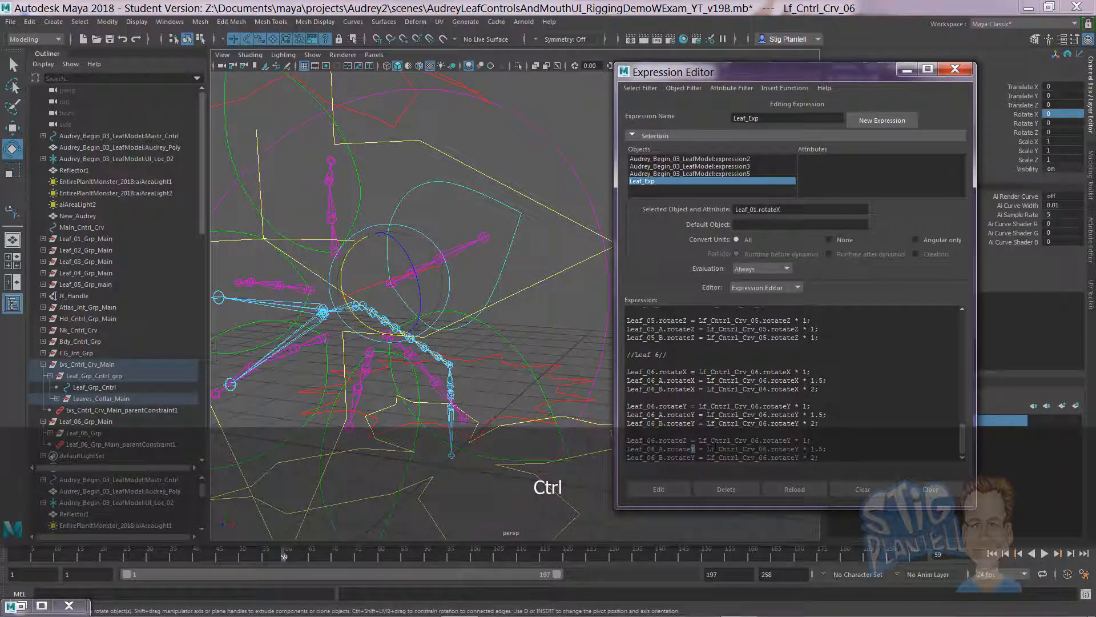
{"action": "key", "text": "ctrl+v"}
{"action": "left_click_drag", "start_coordinate": [791, 440], "coordinate": [787, 441]}
{"action": "key", "text": "ctrl+v"}
{"action": "key", "text": "ctrl+v"}
{"action": "key", "text": "ctrl+v"}
{"action": "left_click", "coordinate": [677, 488]}
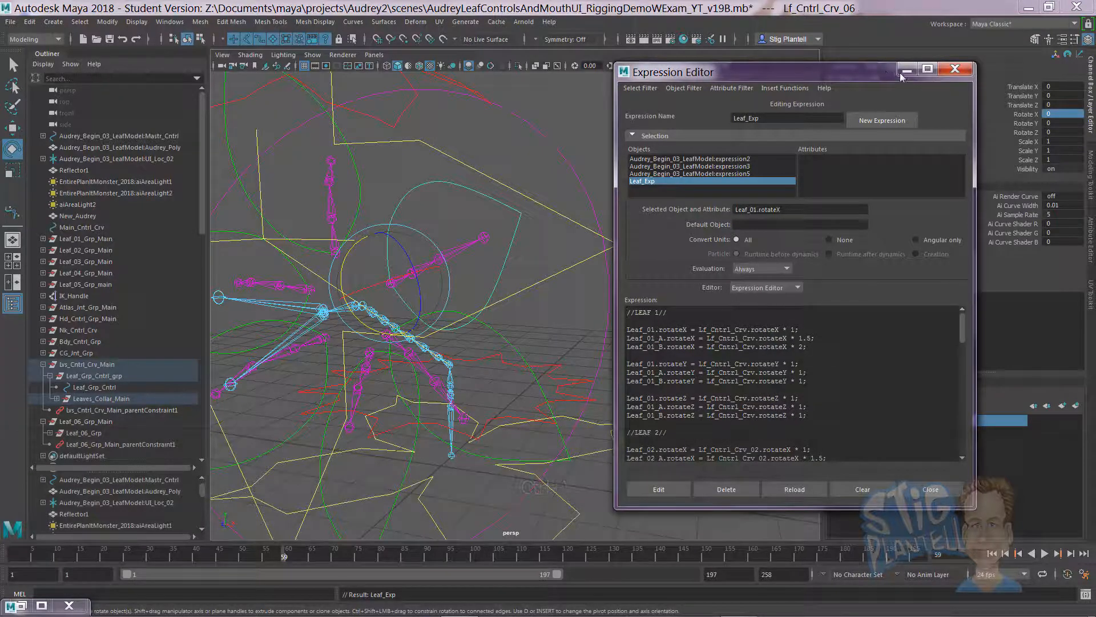
Step: Minimize the Expression Editor and rotate Lf_Cntrl_Crv_06 freely on all three axes to test the sixth leaf
{"action": "left_click", "coordinate": [906, 71]}
{"action": "left_click", "coordinate": [655, 253]}
{"action": "left_click_drag", "start_coordinate": [655, 252], "coordinate": [433, 272], "text": "alt"}
{"action": "left_click", "coordinate": [478, 254]}
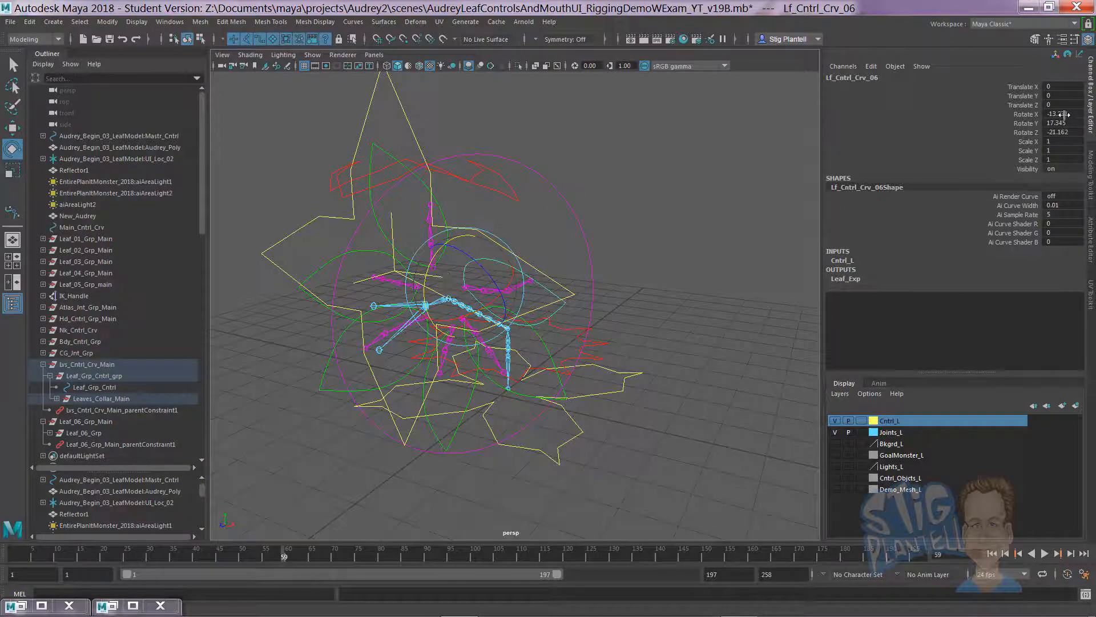
Step: Set Rotate X, Y and Z of Lf_Cntrl_Crv_06 to 0 and deselect the control
{"action": "left_click_drag", "start_coordinate": [1064, 114], "coordinate": [1064, 129]}
{"action": "type", "text": "0"}
{"action": "key", "text": "Return"}
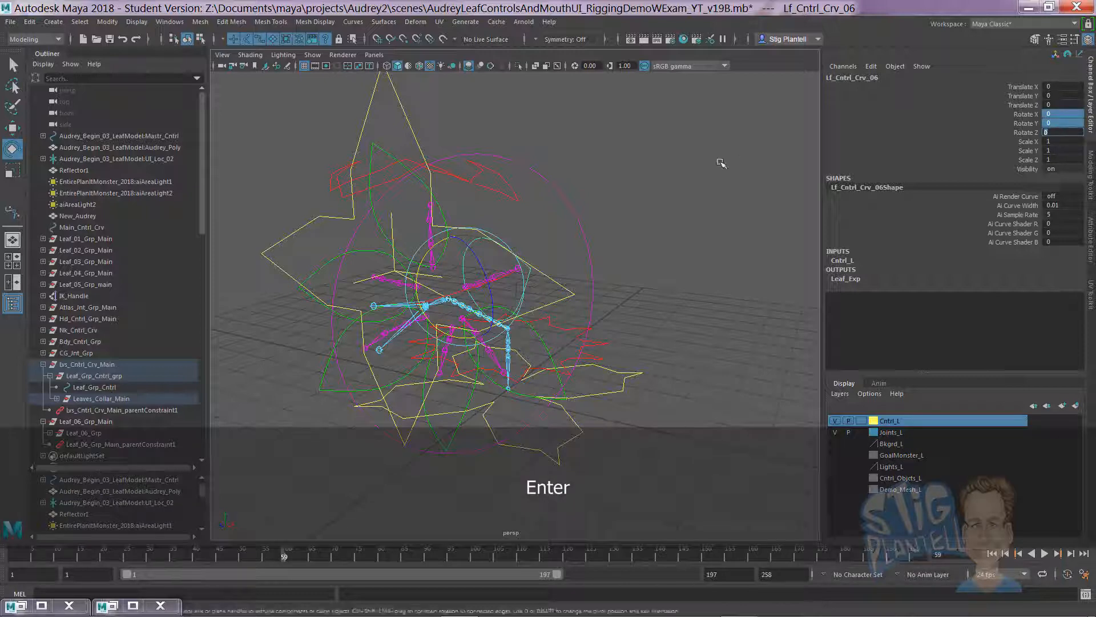
{"action": "left_click", "coordinate": [719, 162]}
Step: Show the GoalMonster_L layer and return the neck control Nk_Cntrl_Crv to 0 in Translate Z
{"action": "left_click", "coordinate": [835, 455]}
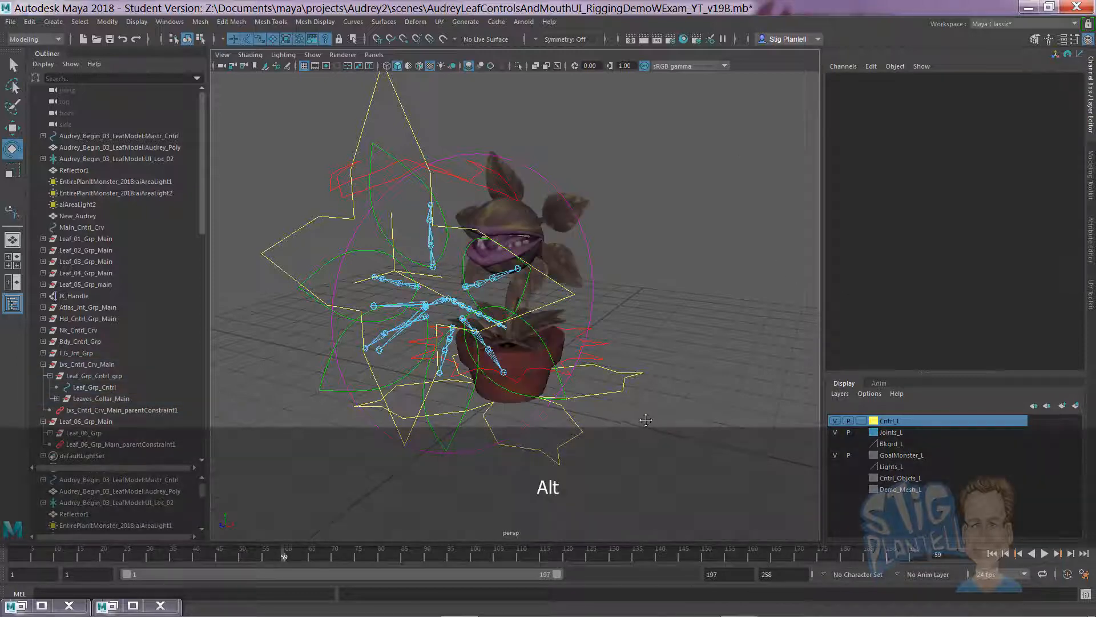
{"action": "left_click_drag", "start_coordinate": [600, 388], "coordinate": [634, 381], "text": "alt"}
{"action": "left_click", "coordinate": [619, 300]}
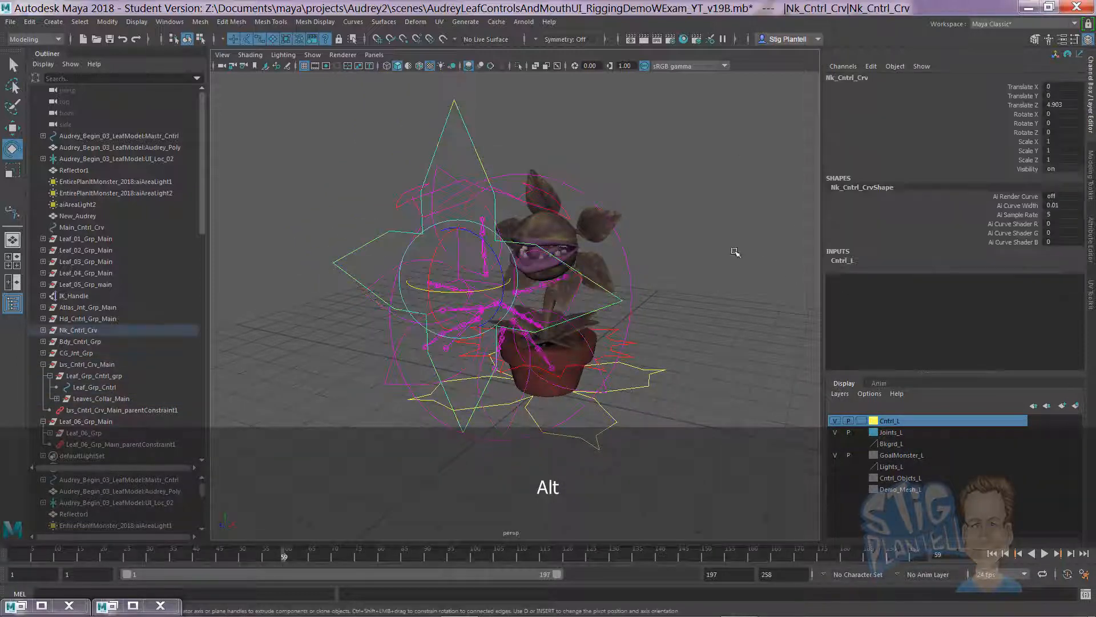
{"action": "left_click", "coordinate": [1071, 105]}
{"action": "type", "text": "0"}
{"action": "key", "text": "Return"}
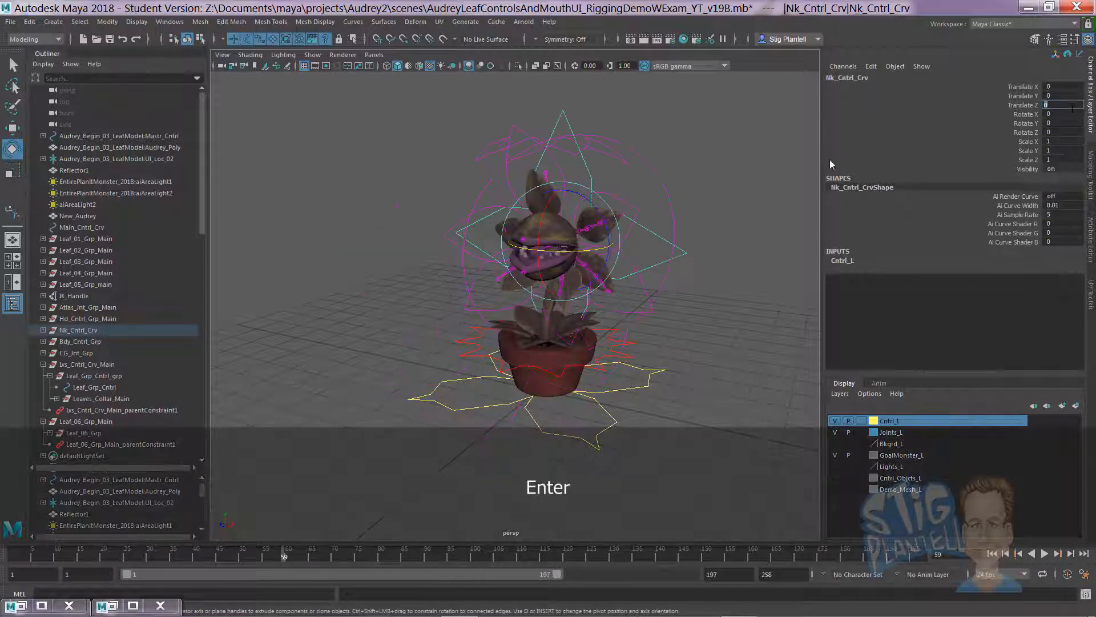
{"action": "left_click", "coordinate": [736, 163]}
Step: Hide the Cntrl_L, Joints_L and GoalMonster_L layers and show Cntrl_Objcts_L and Demo_Mesh_L instead
{"action": "left_click_drag", "start_coordinate": [537, 289], "coordinate": [609, 318], "text": "alt"}
{"action": "right_click_drag", "start_coordinate": [608, 318], "coordinate": [817, 451], "text": "alt"}
{"action": "left_click", "coordinate": [836, 420]}
{"action": "left_click", "coordinate": [835, 432]}
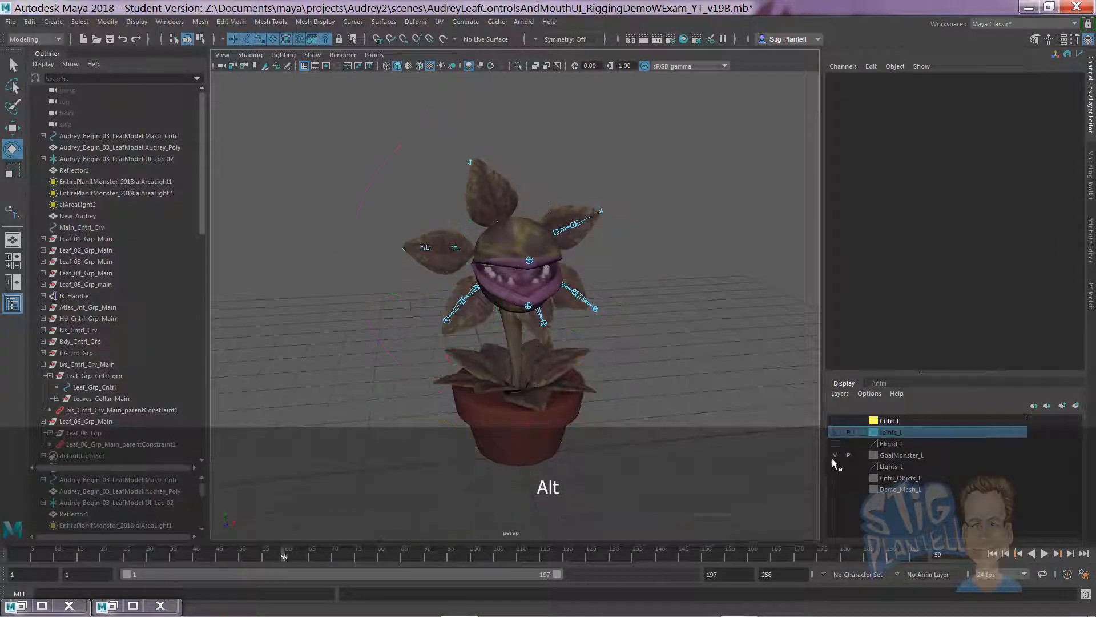
{"action": "left_click", "coordinate": [834, 477]}
{"action": "left_click", "coordinate": [835, 490]}
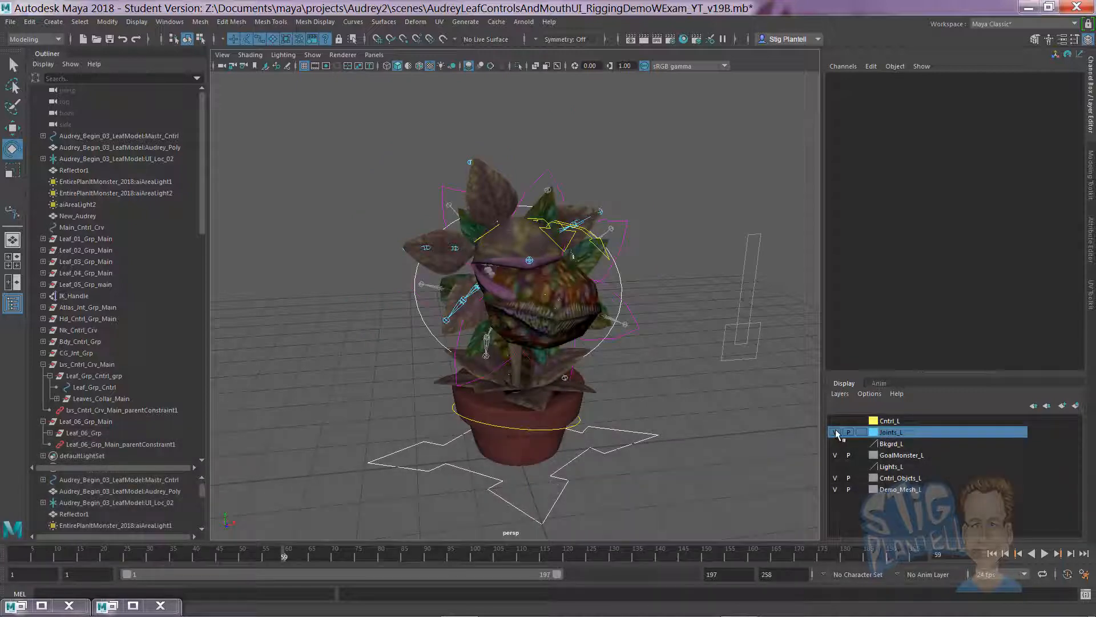
{"action": "left_click", "coordinate": [835, 433]}
{"action": "left_click", "coordinate": [834, 455]}
Step: Try moving the mouth handle Hndl_Mth_Cntrl up in Y on the demo monster and undo the move
{"action": "left_click", "coordinate": [721, 358]}
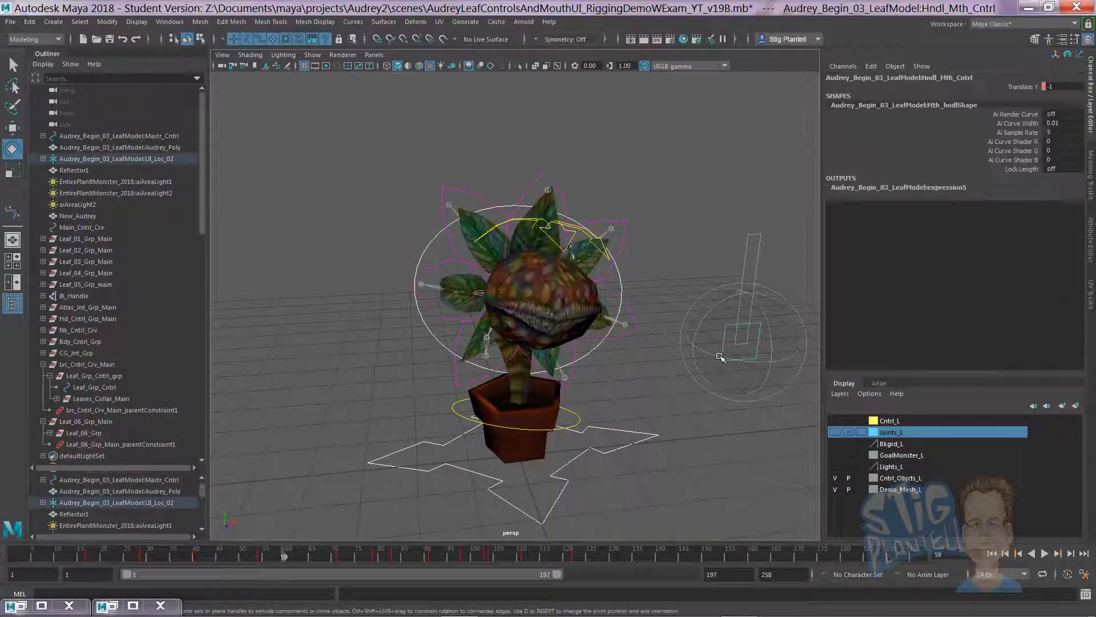
{"action": "key", "text": "w"}
{"action": "left_click_drag", "start_coordinate": [744, 313], "coordinate": [747, 245]}
{"action": "key", "text": "ctrl+z"}
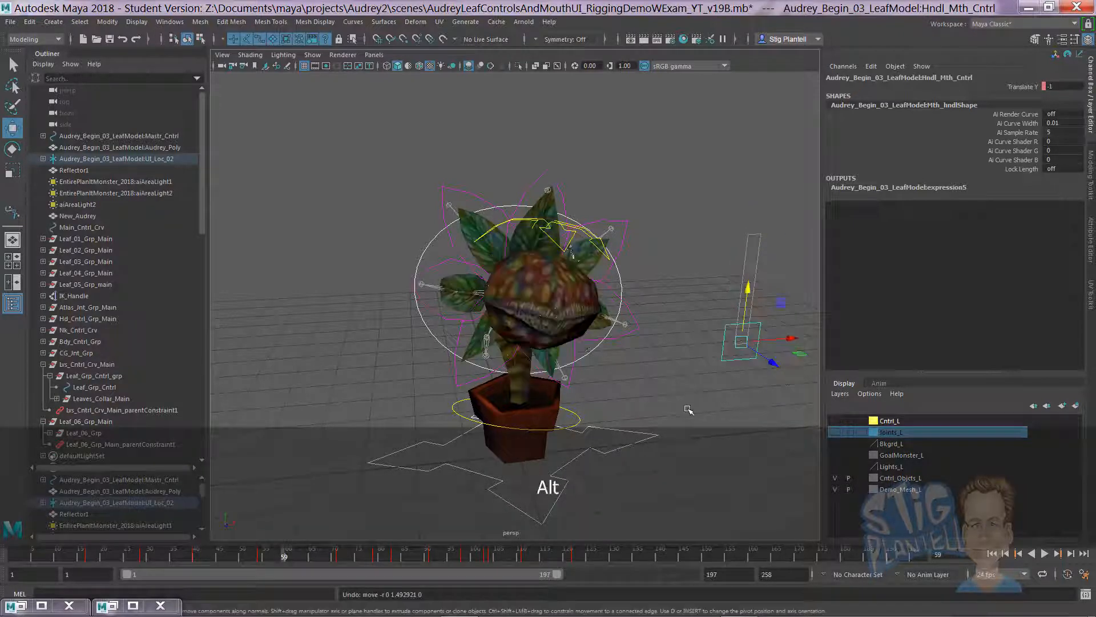
{"action": "left_click_drag", "start_coordinate": [693, 409], "coordinate": [697, 409], "text": "alt"}
{"action": "key", "text": "alt+Tab"}
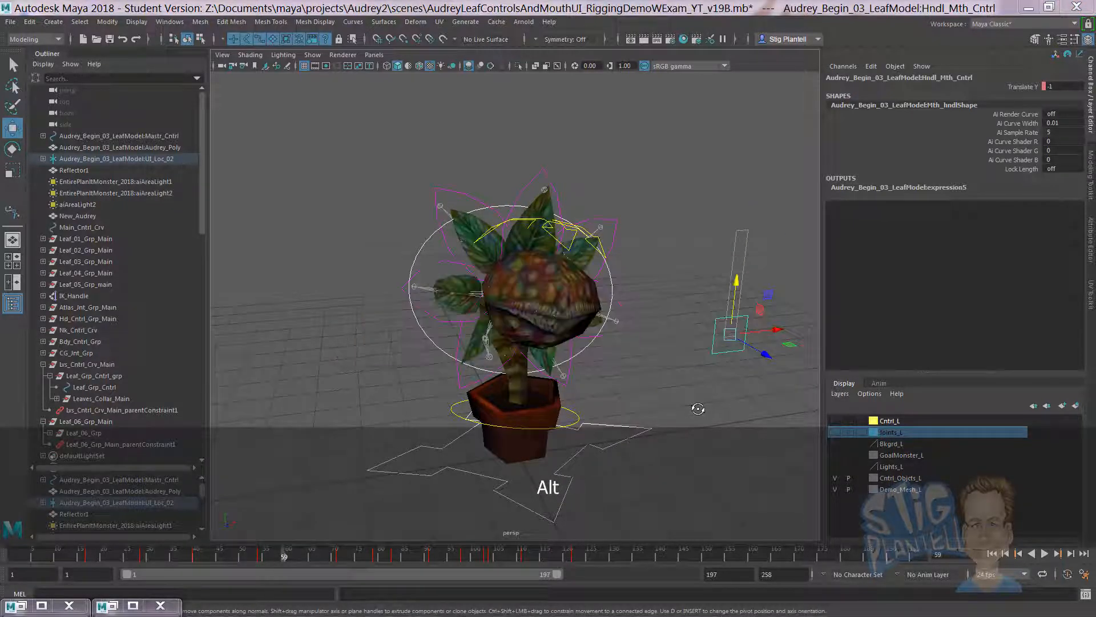
{"action": "key", "text": "alt+Tab"}
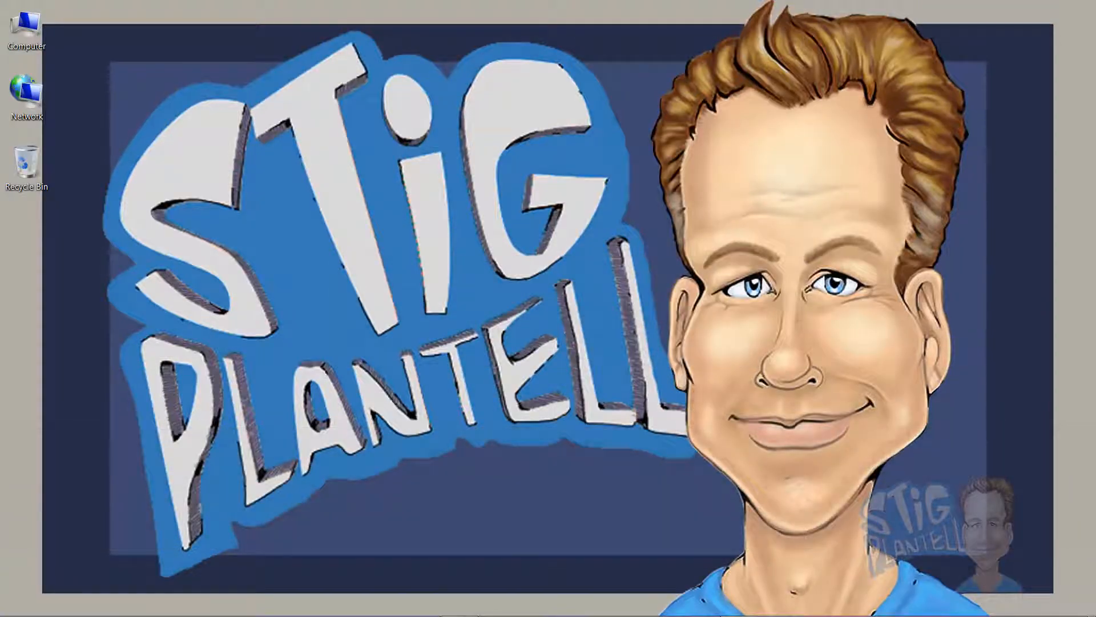
{"action": "mouse_move", "coordinate": [699, 614]}
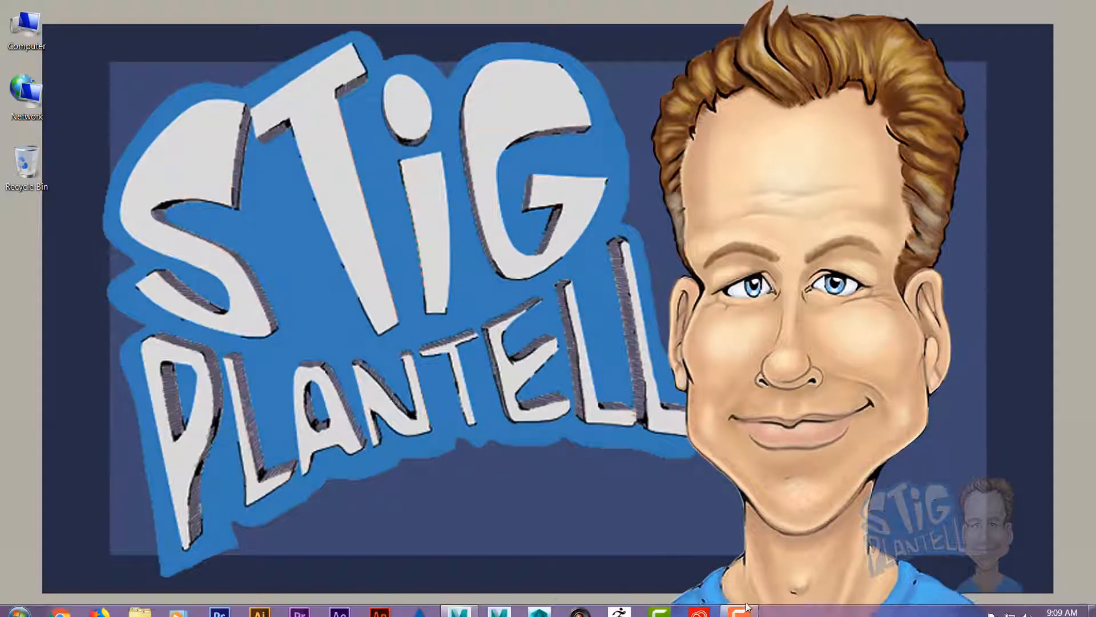